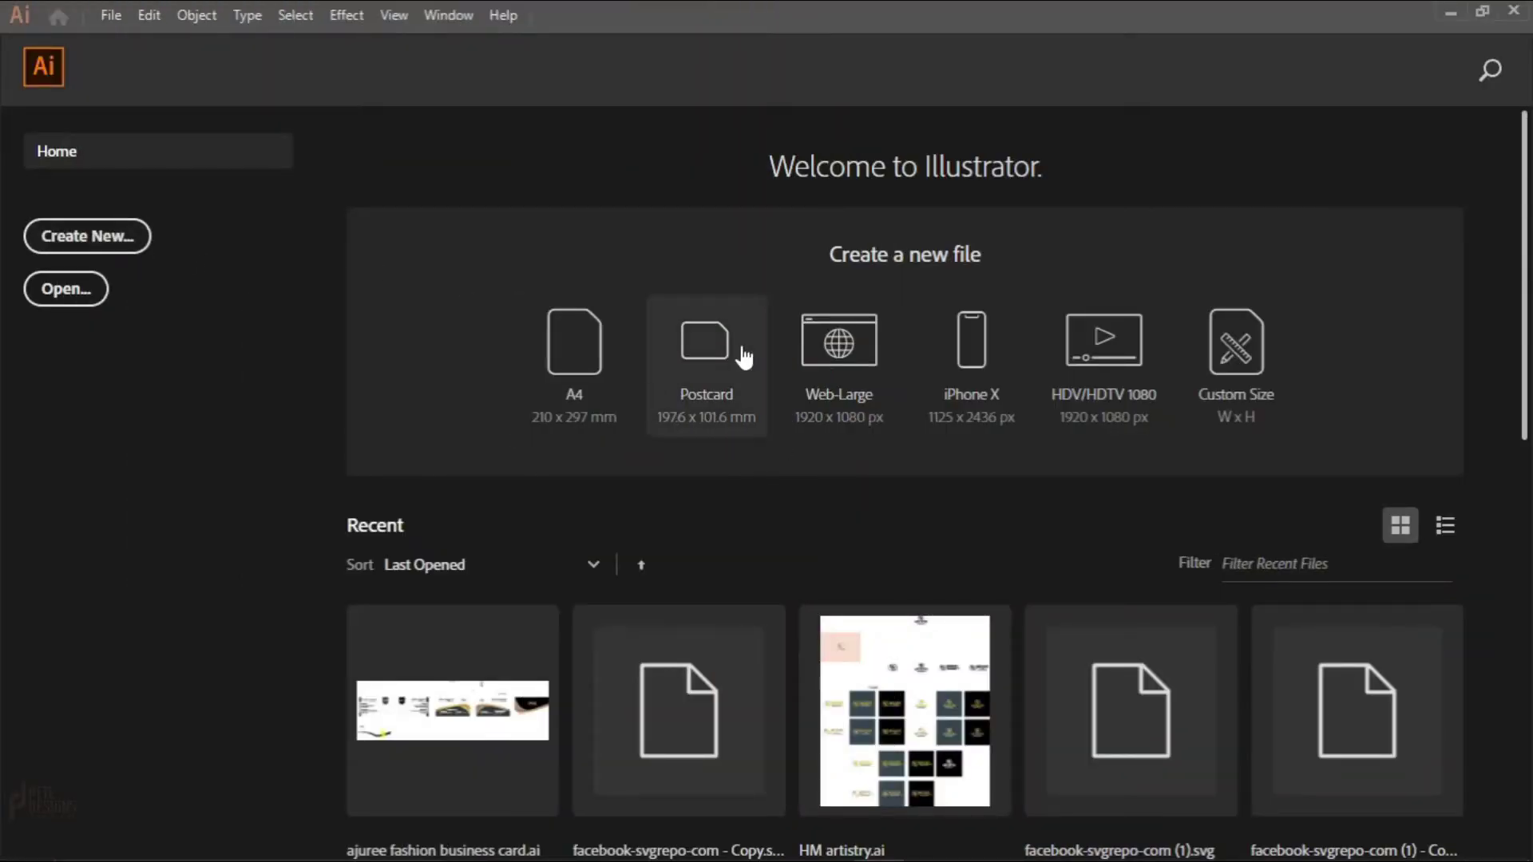
Create a new 1000 × 1000 px document and turn off Snap to Pixel
key(ctrl+n)
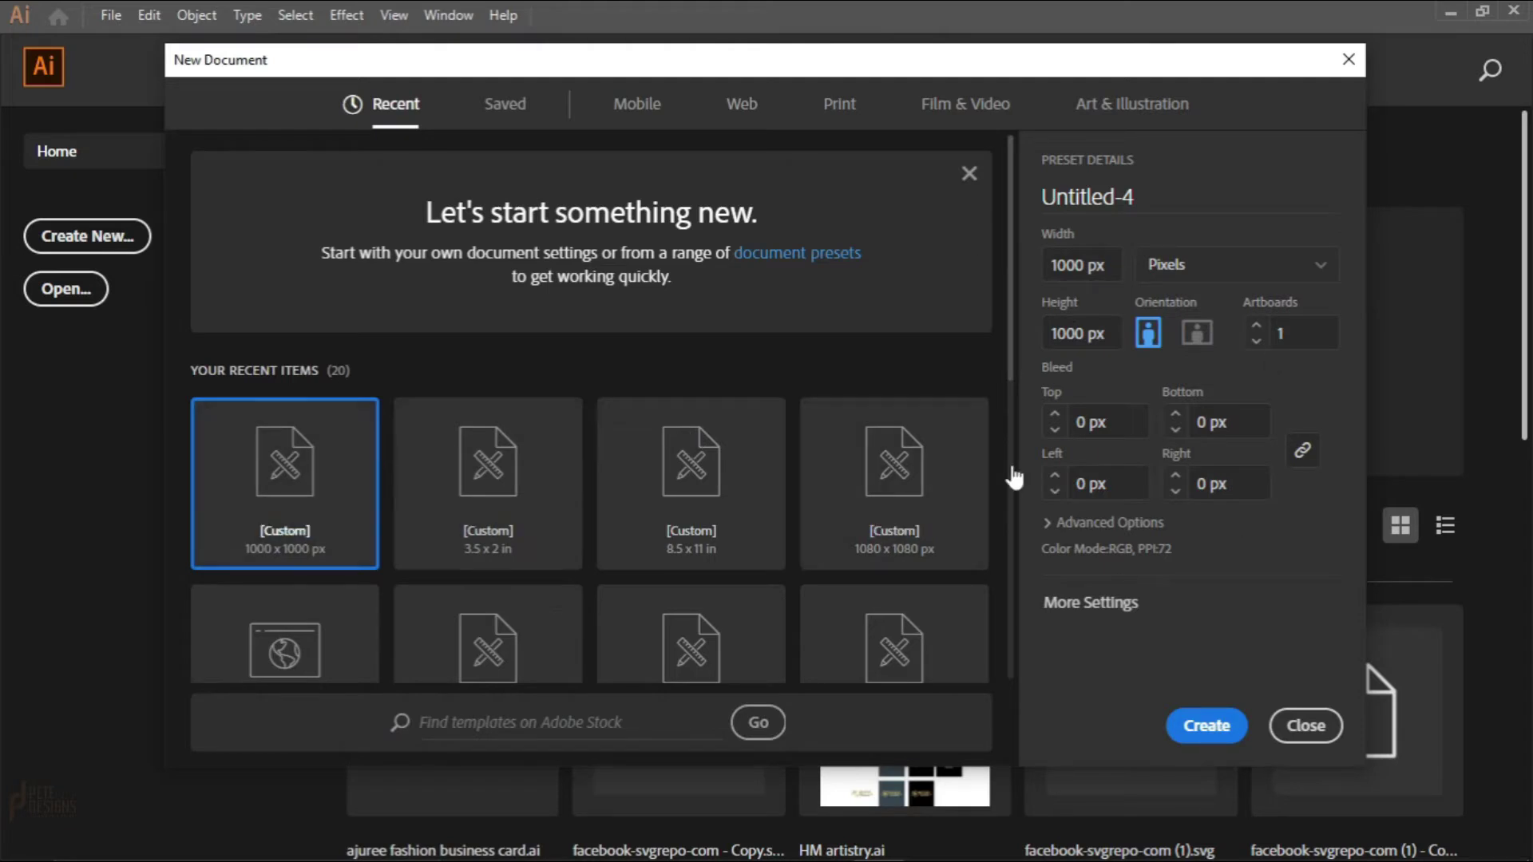
click(1206, 725)
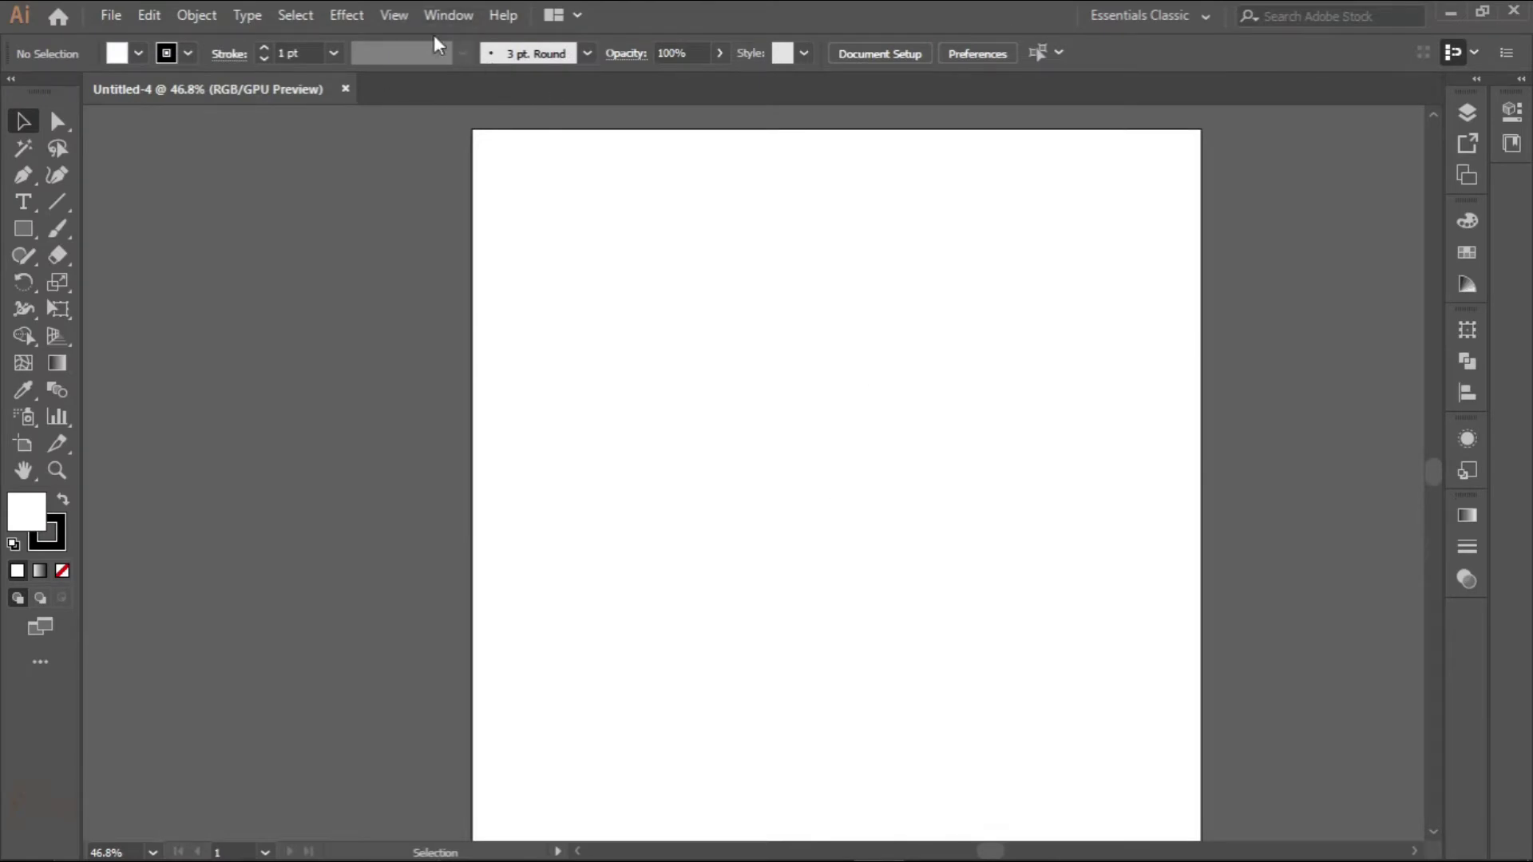
click(395, 24)
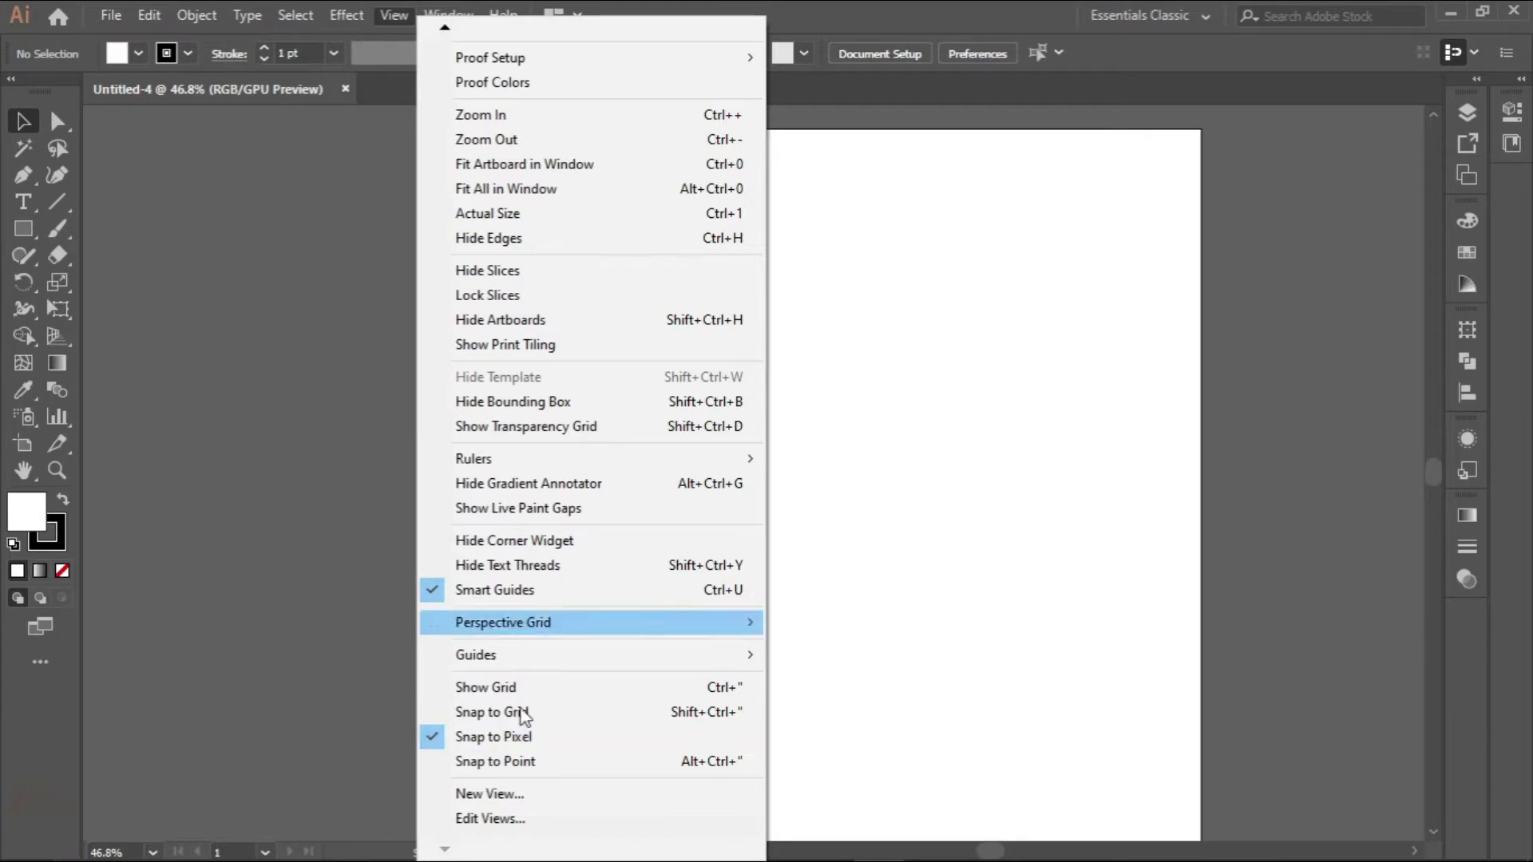
click(515, 728)
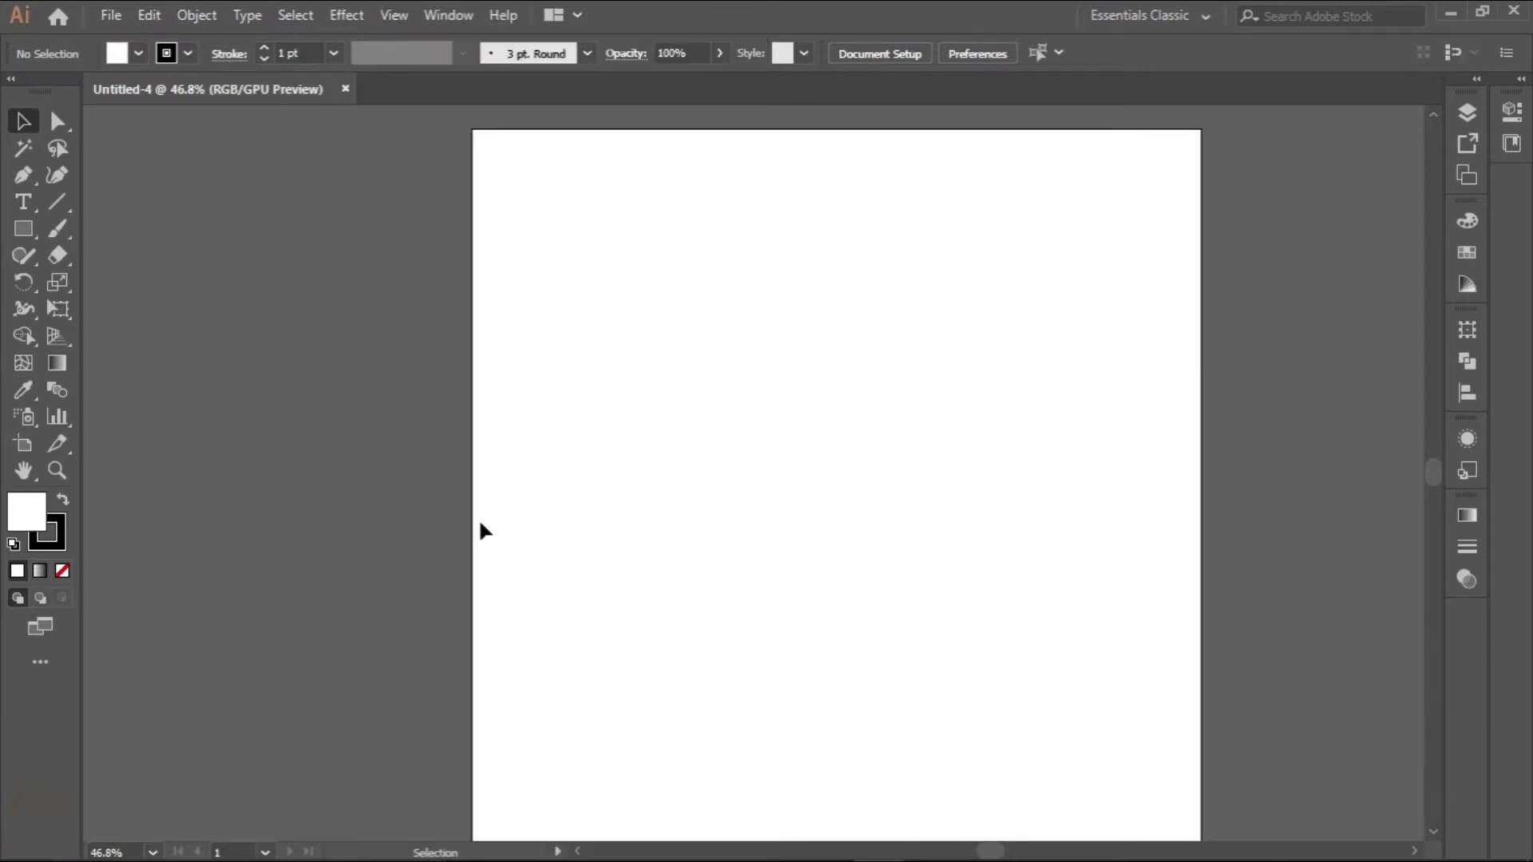
click(395, 15)
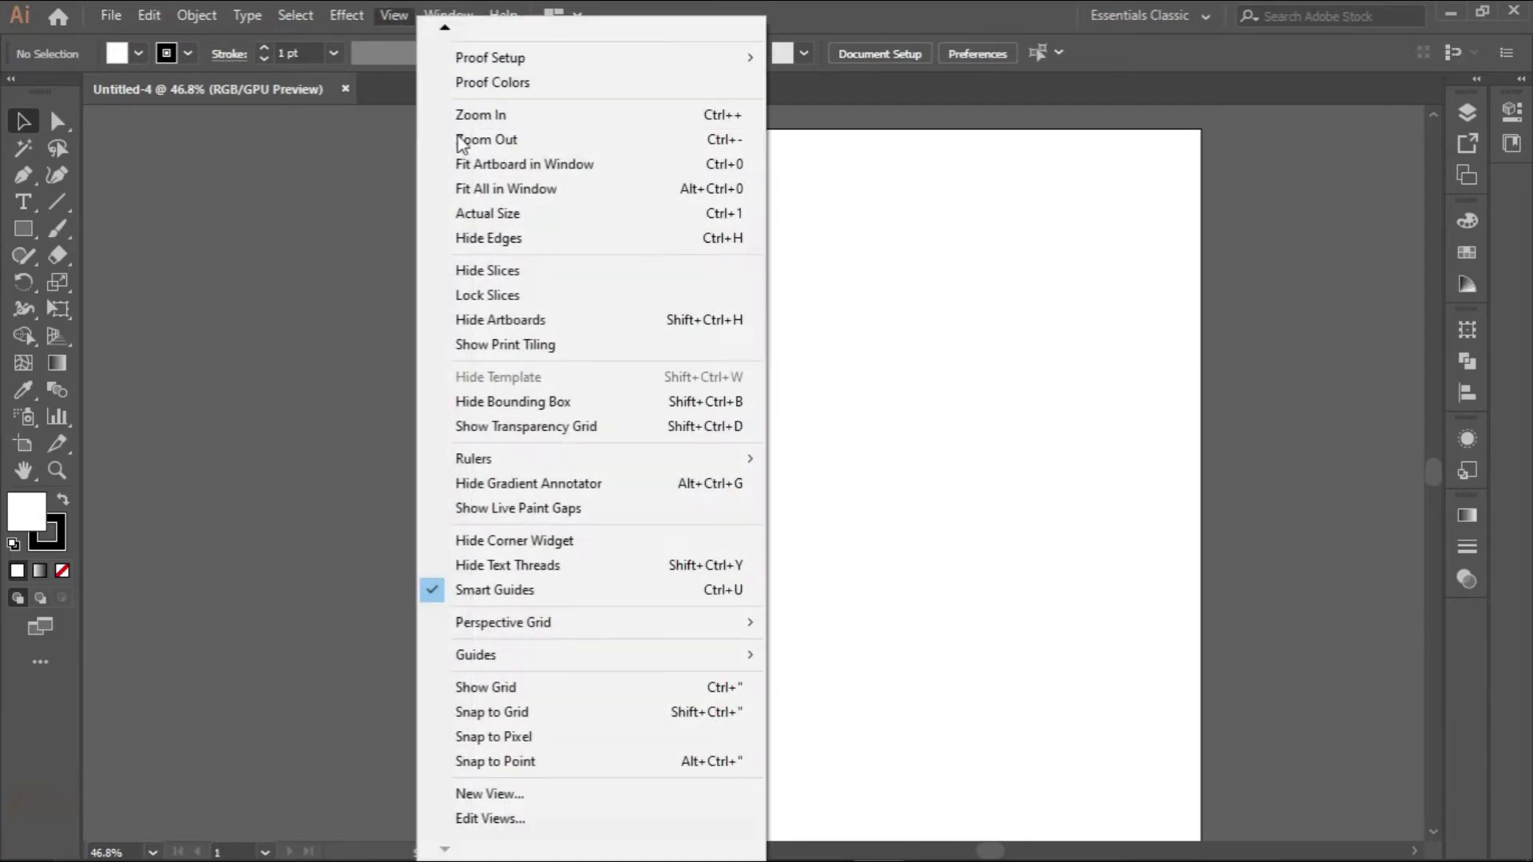
click(529, 736)
click(388, 15)
click(511, 172)
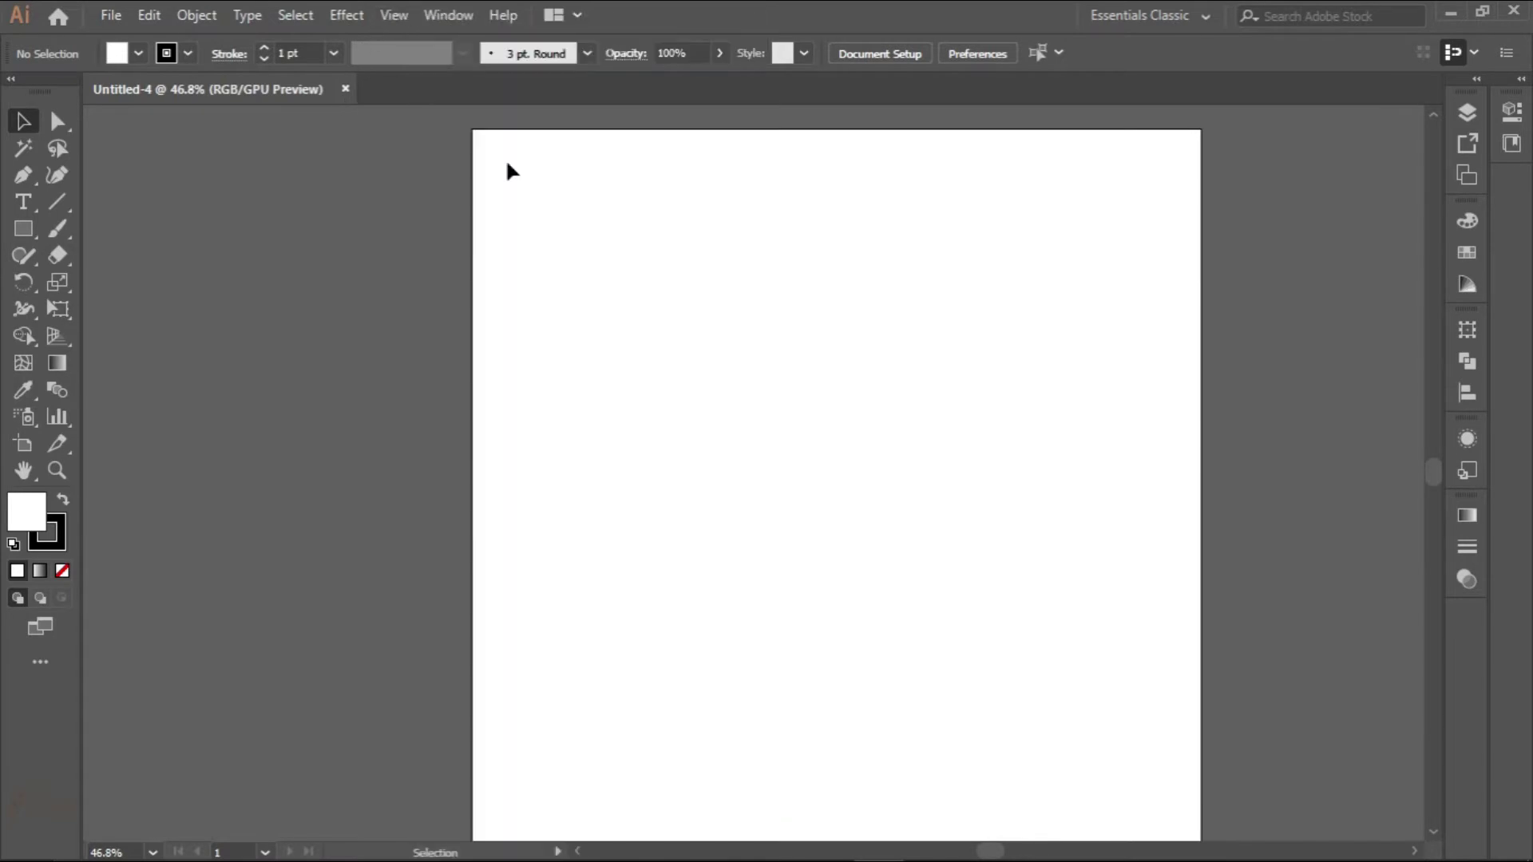
scroll(795, 465, down, 1)
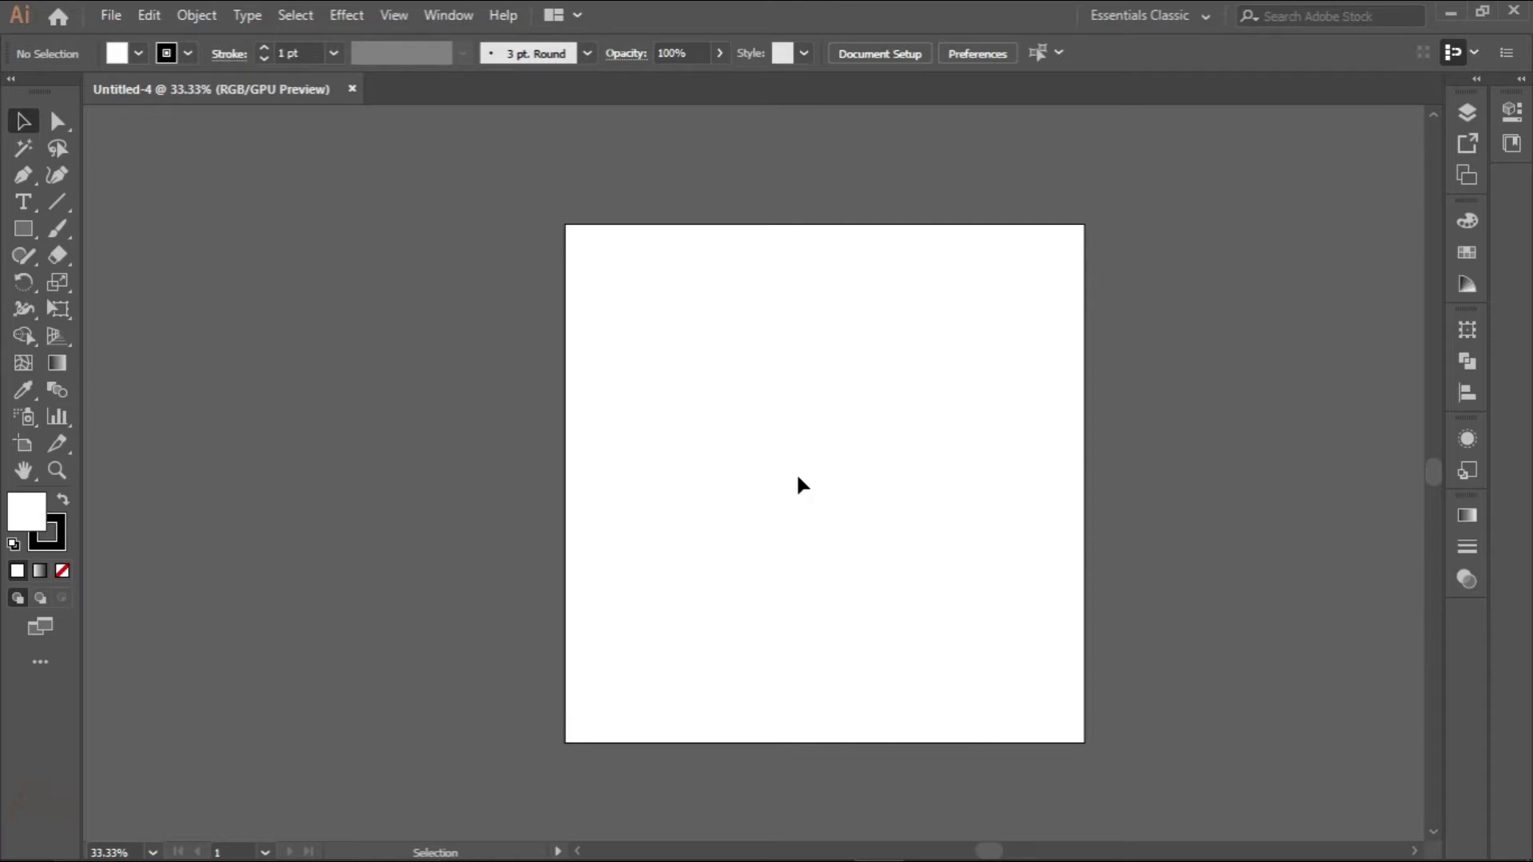
scroll(798, 485, up, 1)
scroll(798, 484, down, 1)
scroll(1054, 496, up, 2)
scroll(1040, 496, down, 3)
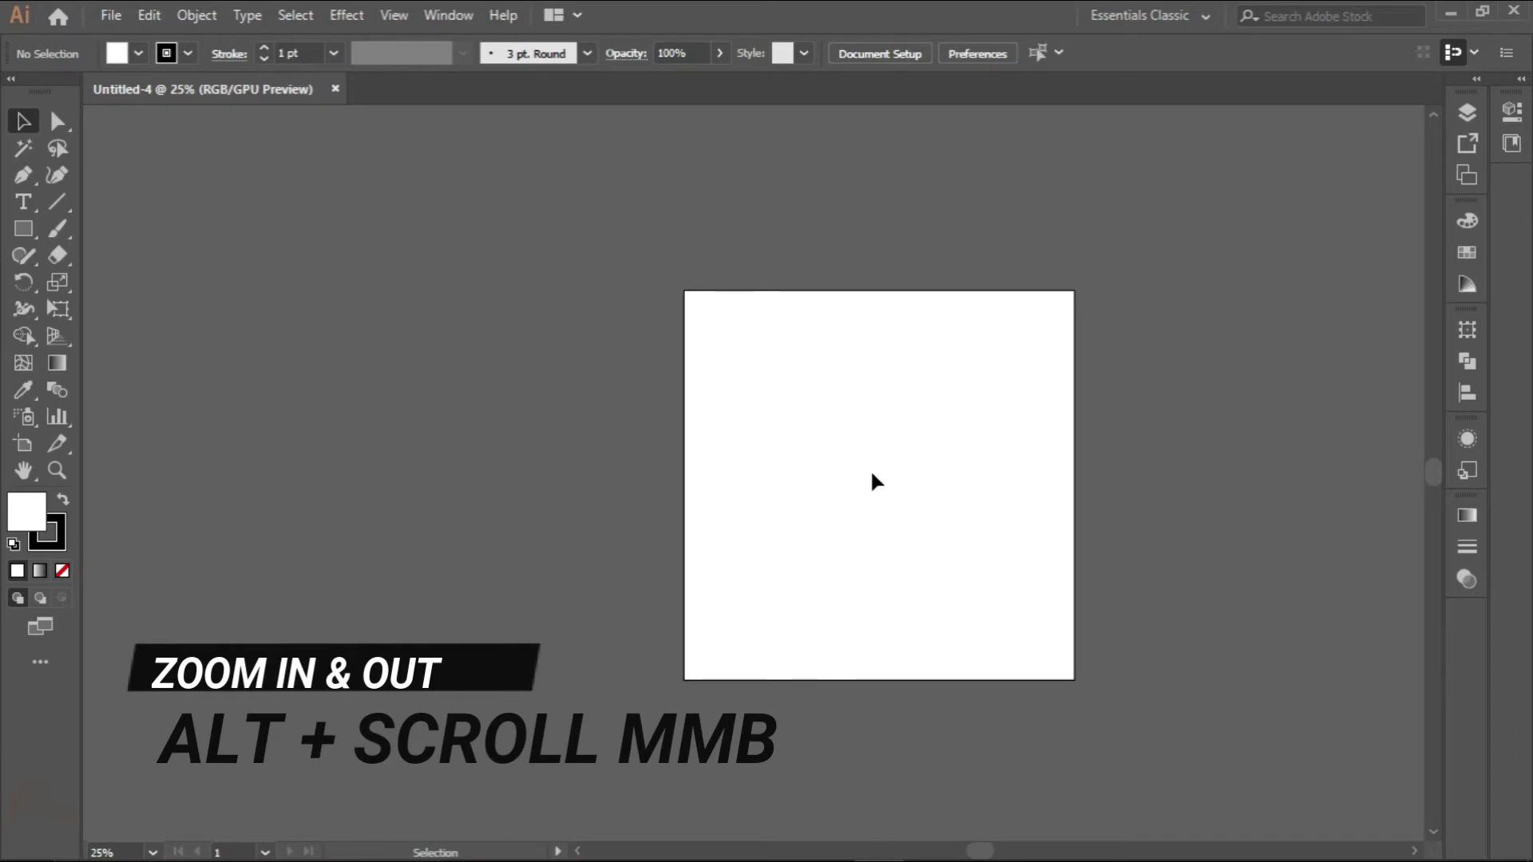
scroll(876, 483, up, 1)
scroll(874, 491, up, 2)
scroll(874, 495, down, 3)
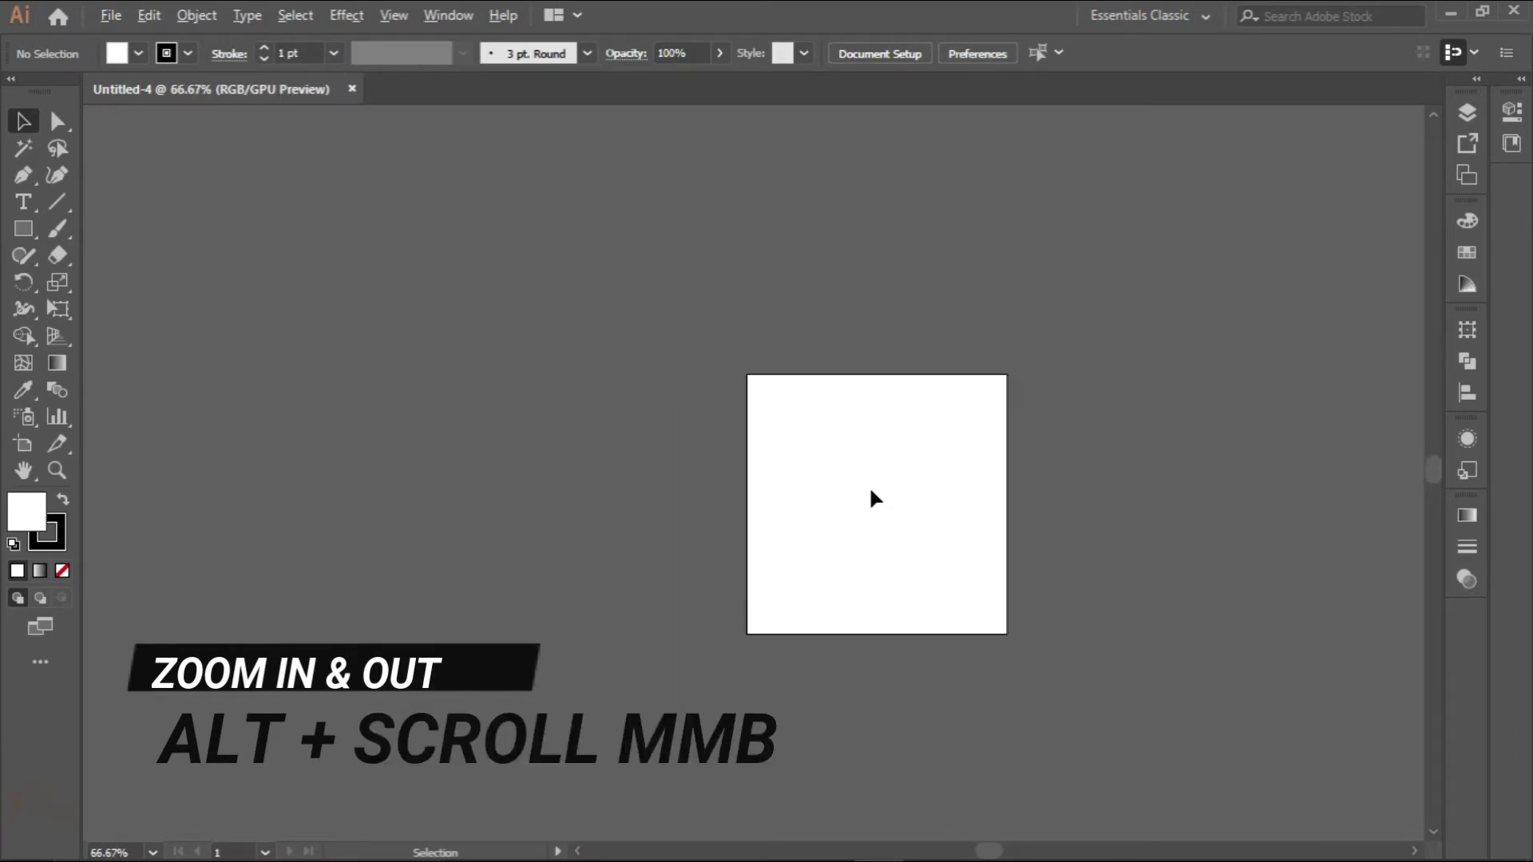
scroll(874, 497, up, 4)
scroll(874, 499, down, 3)
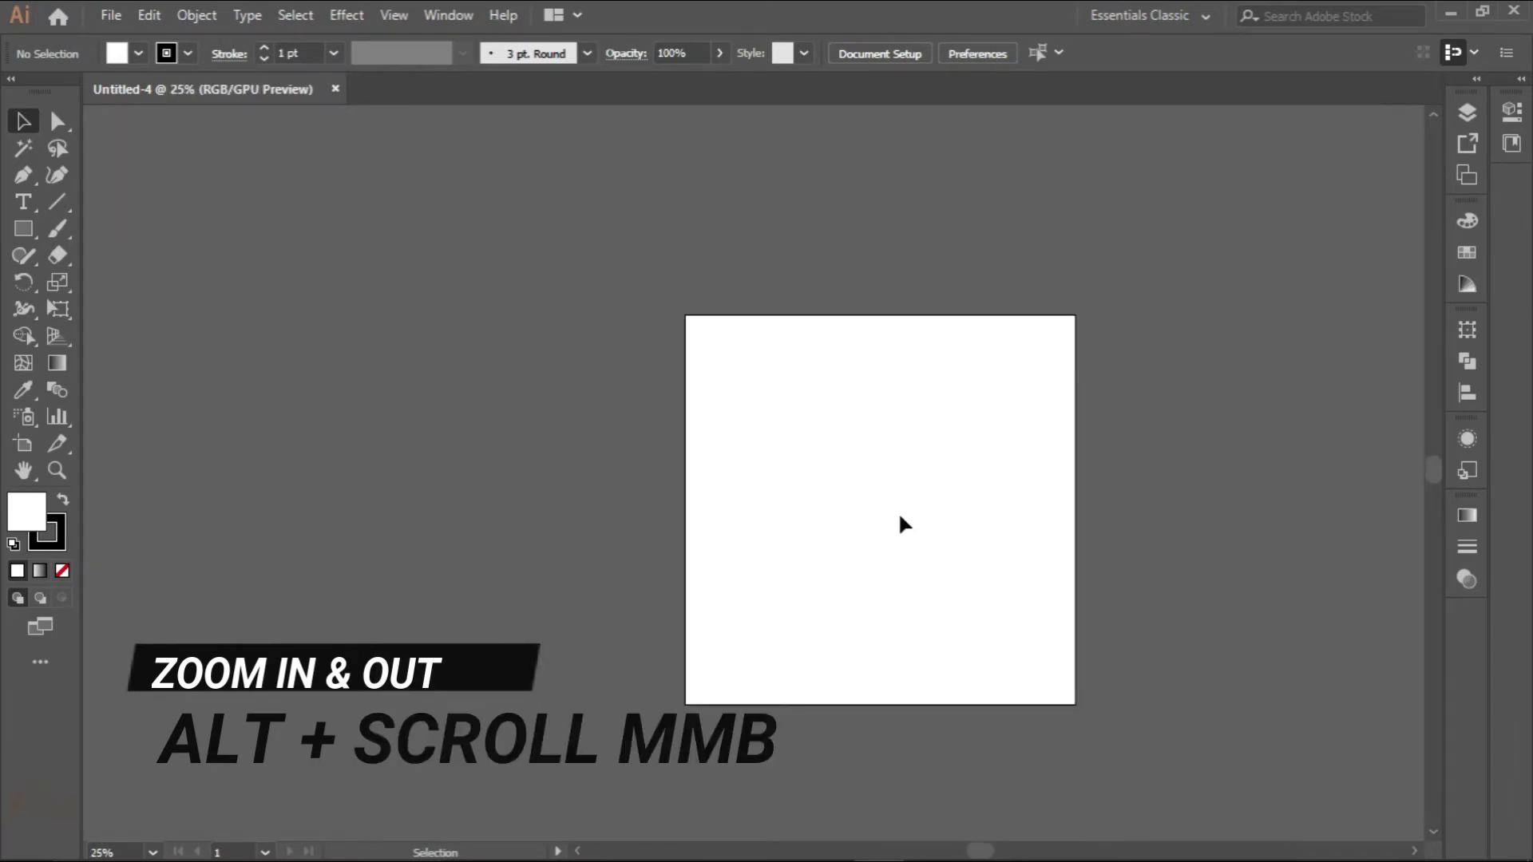
drag(900, 519, 803, 495)
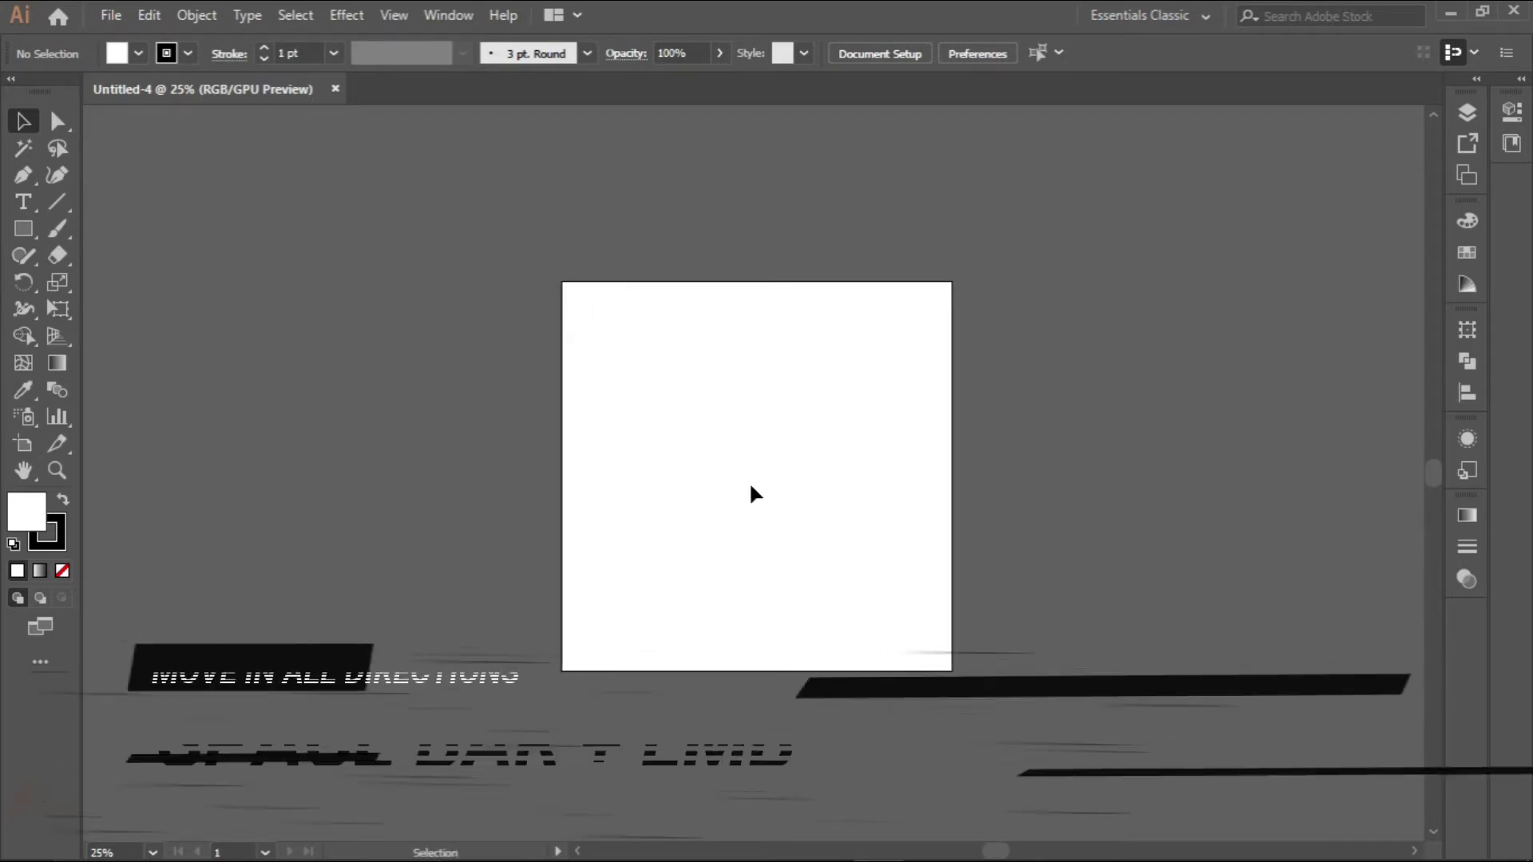
key(space)
drag(763, 482, 769, 521)
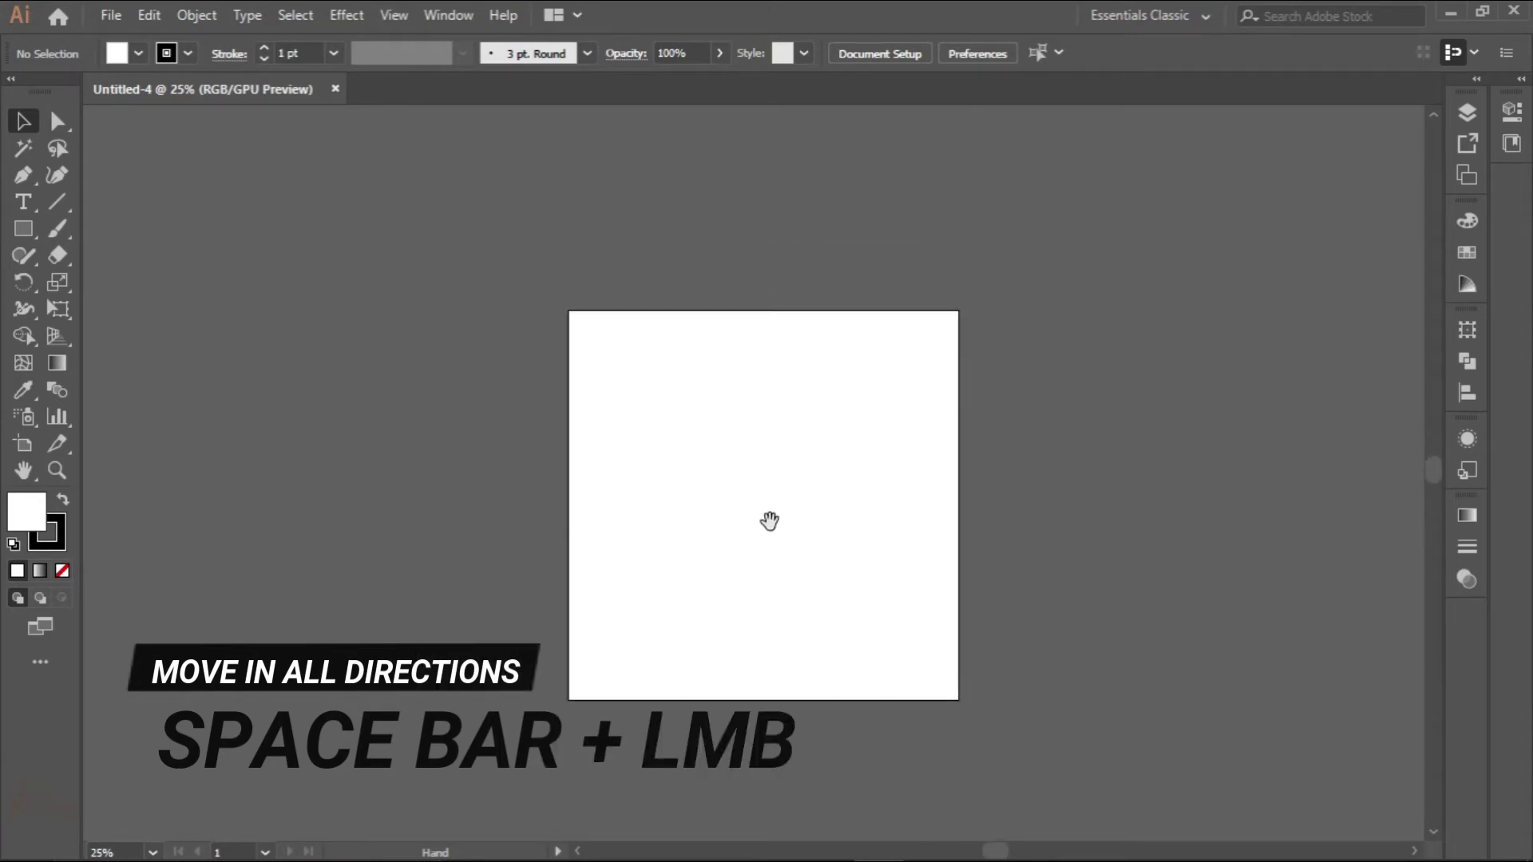
scroll(732, 515, up, 2)
scroll(735, 515, down, 1)
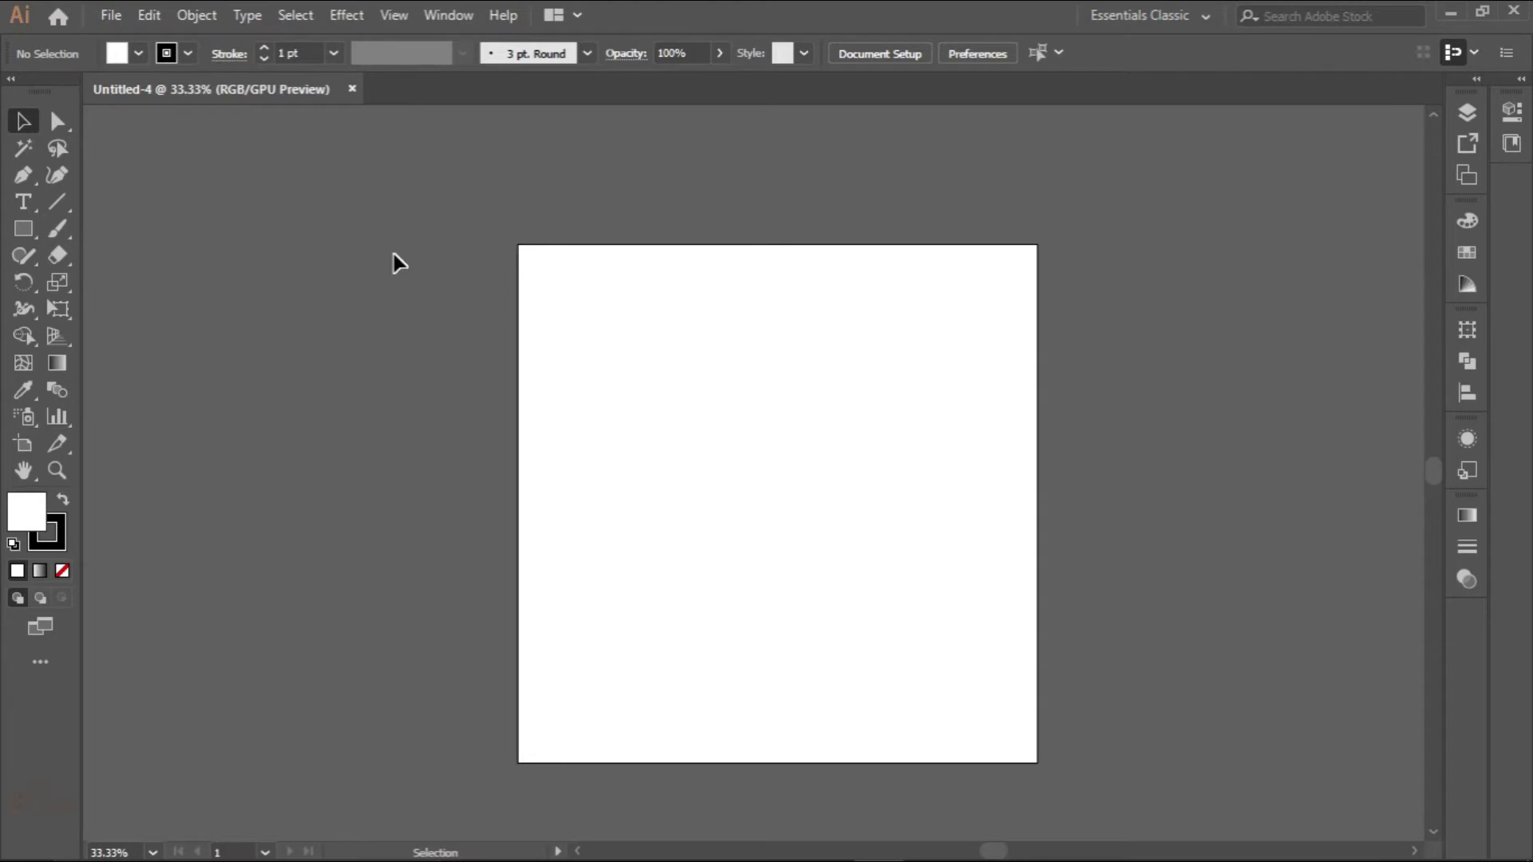
Draw a tall narrow rectangle, about 74 × 241 px, on the artboard
click(23, 232)
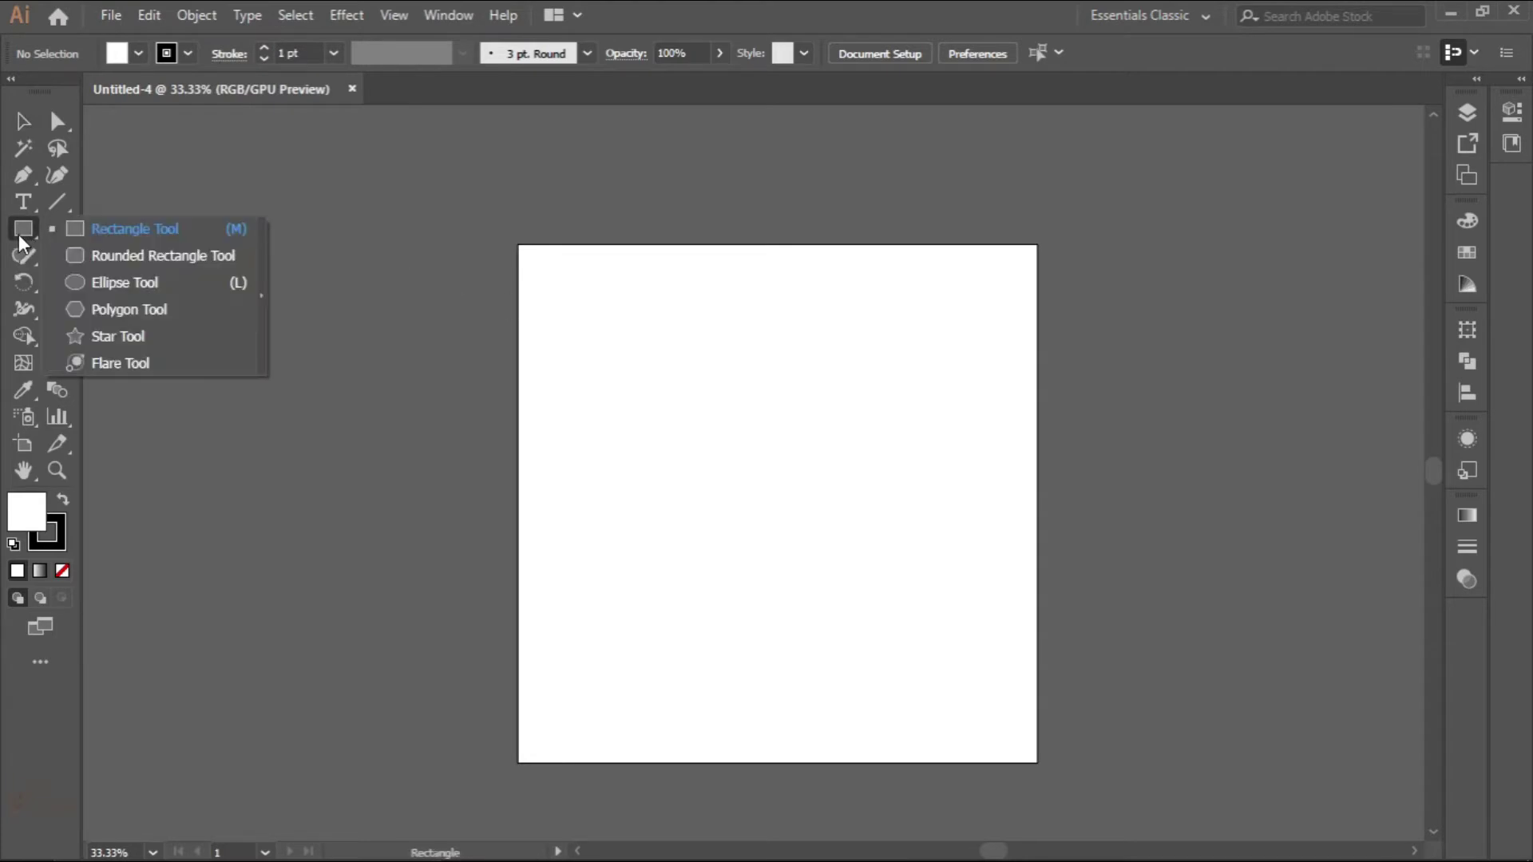
click(128, 283)
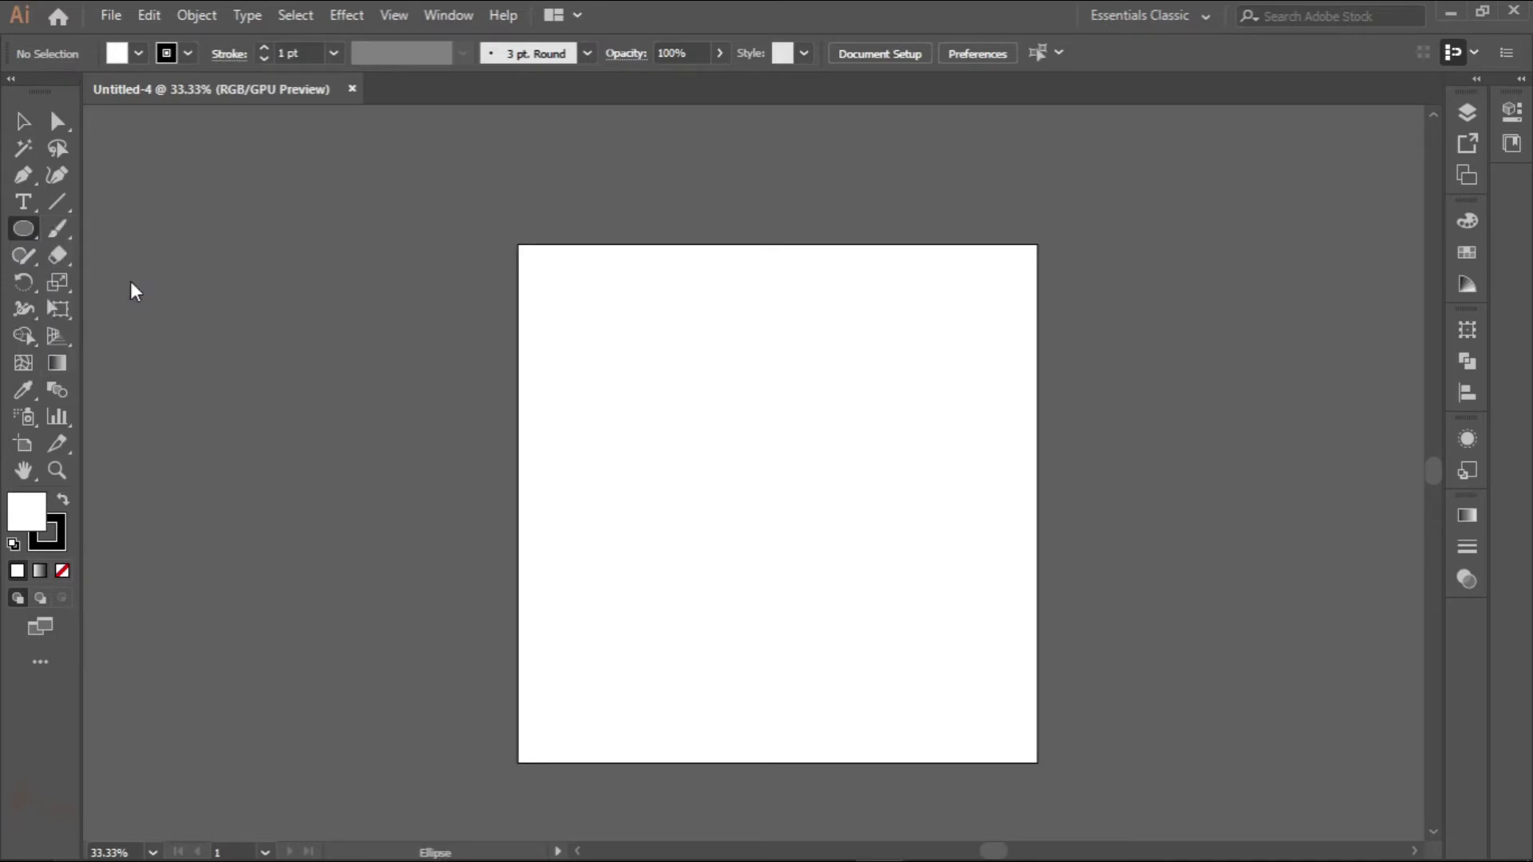
click(24, 238)
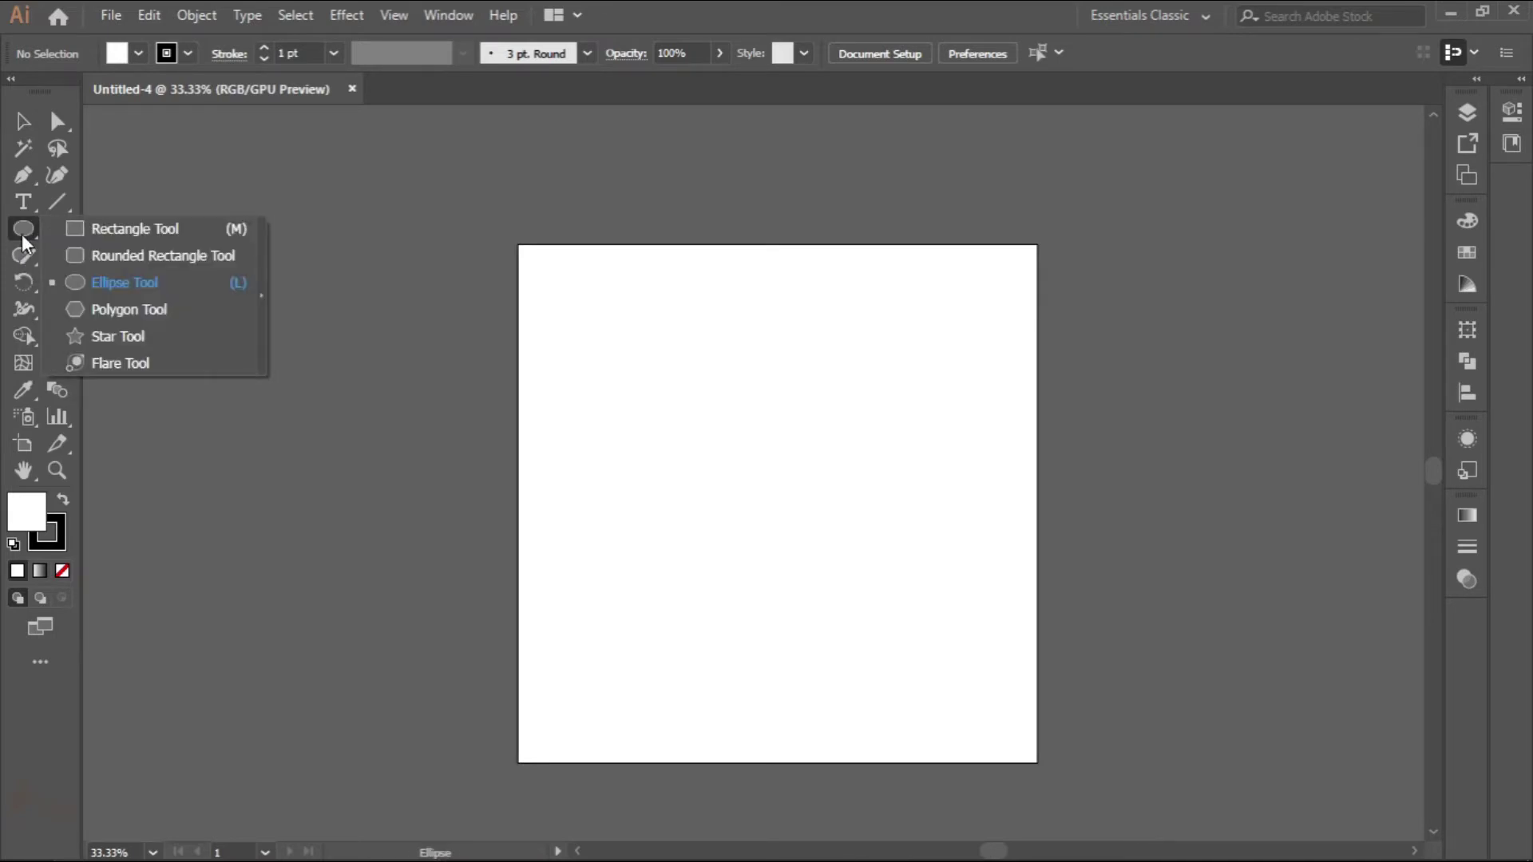
click(110, 231)
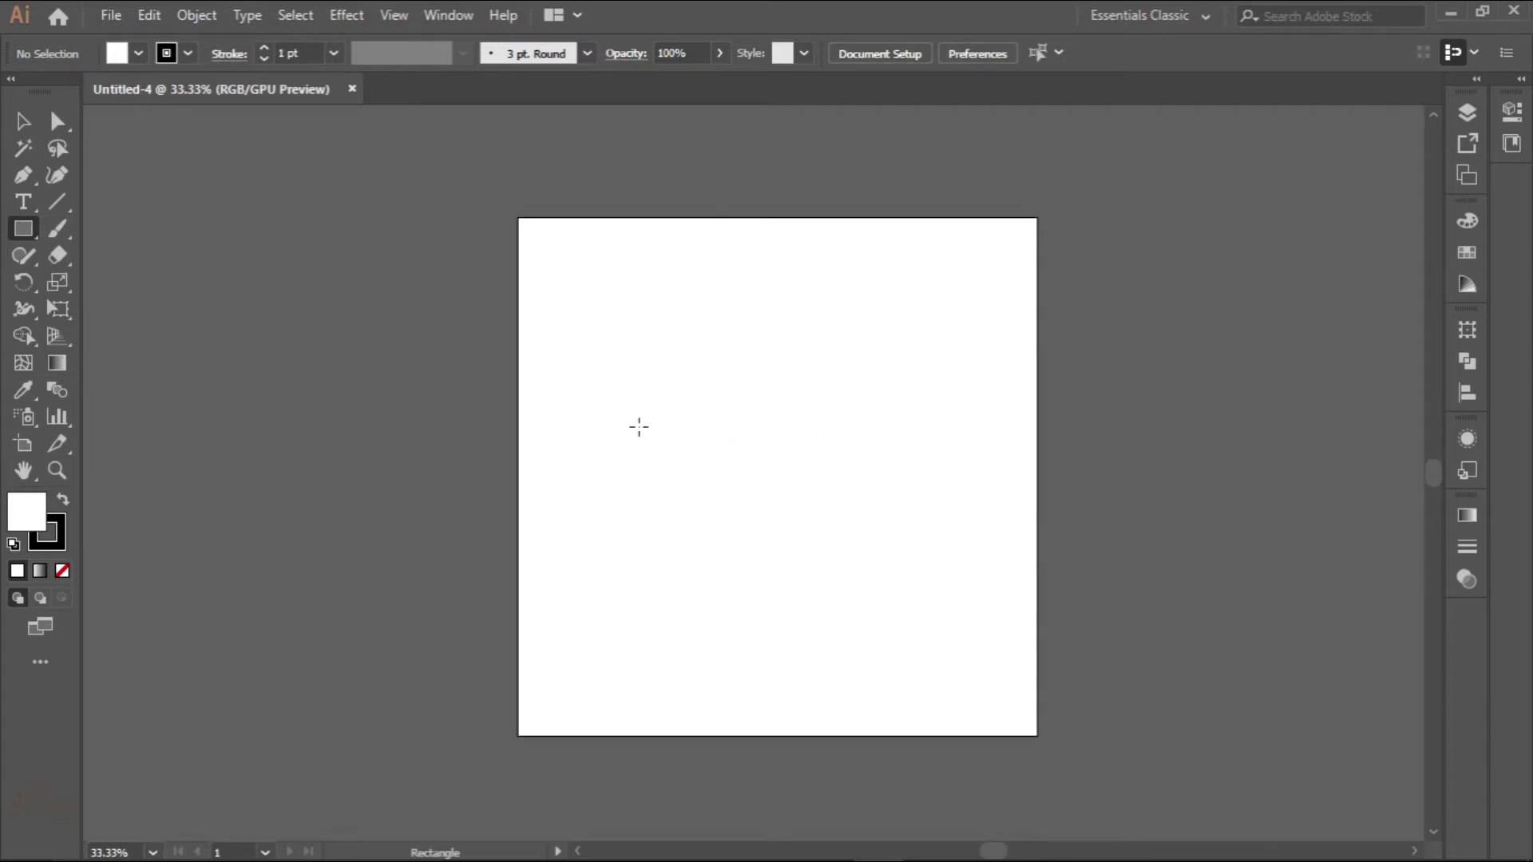
scroll(614, 420, up, 1)
scroll(627, 400, up, 1)
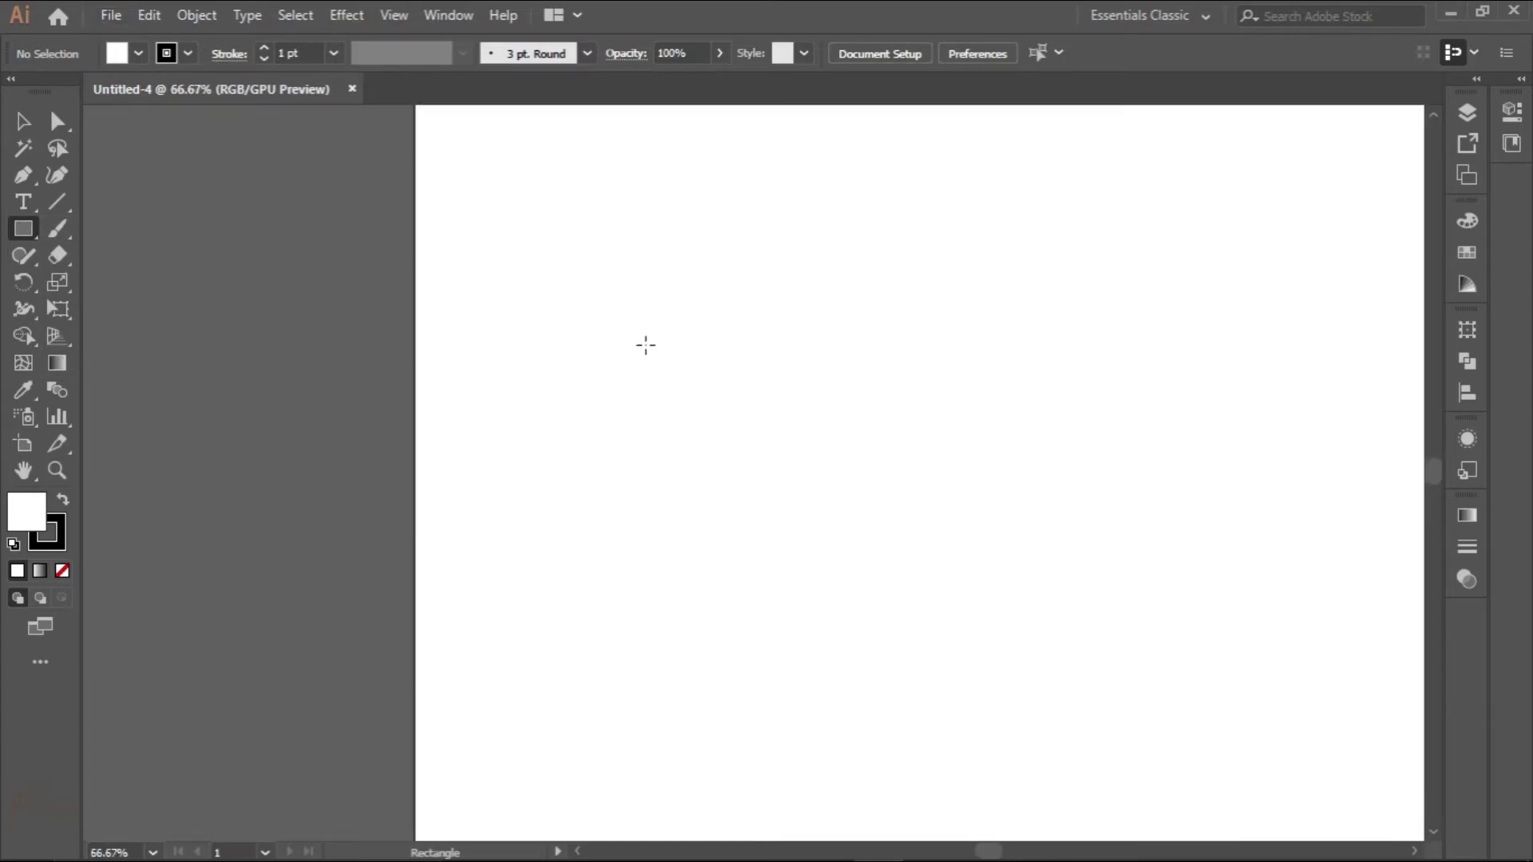
drag(648, 339, 732, 605)
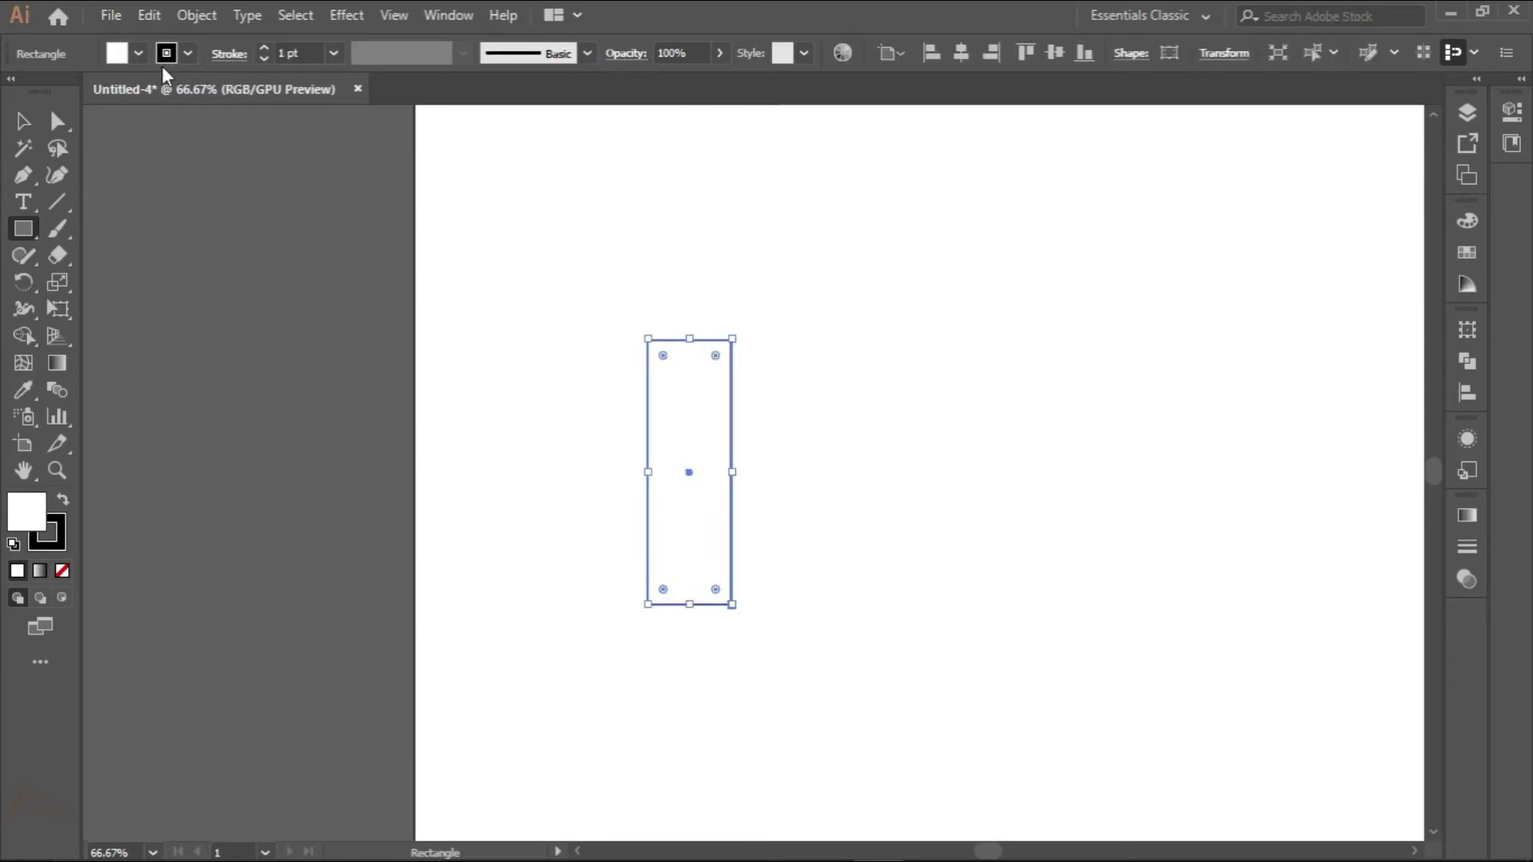
Set the rectangle's stroke to None and its fill to red
click(187, 53)
click(15, 91)
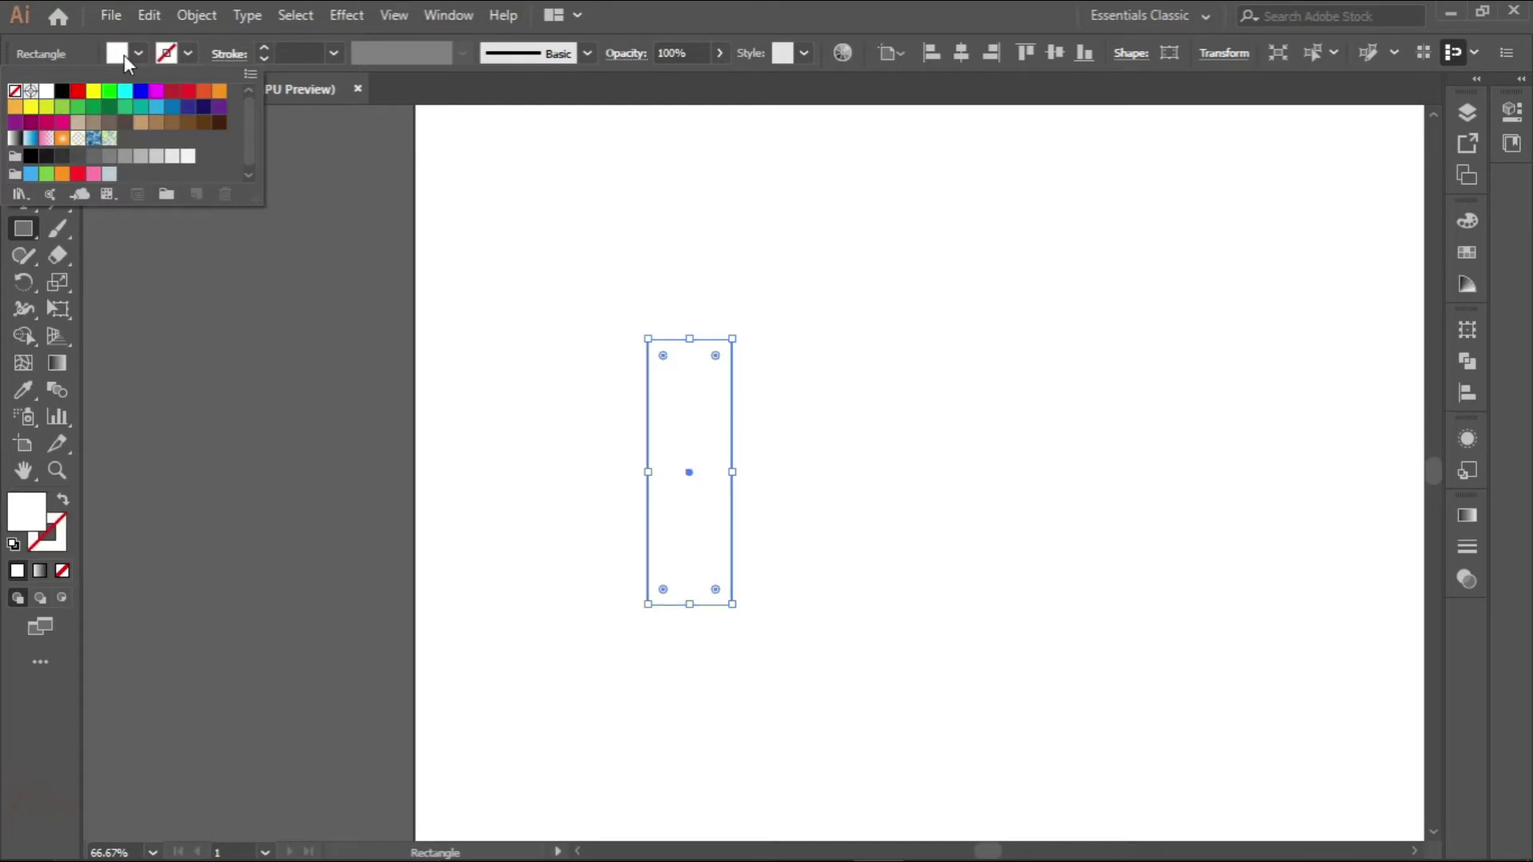
click(129, 54)
click(138, 53)
click(78, 91)
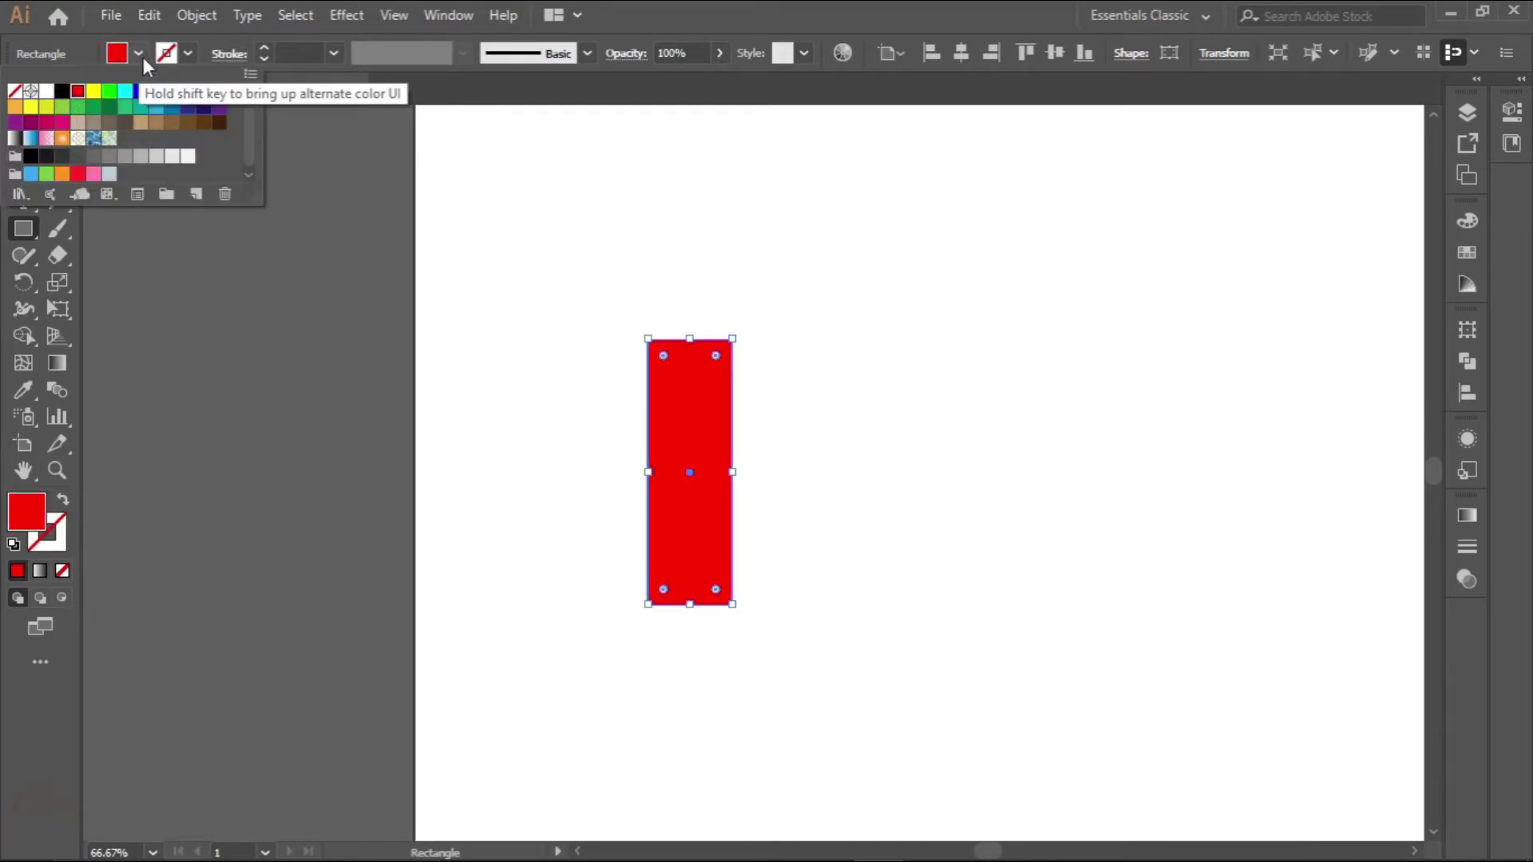
Widen the red rectangle slightly and move it about 145 px to the right
key(v)
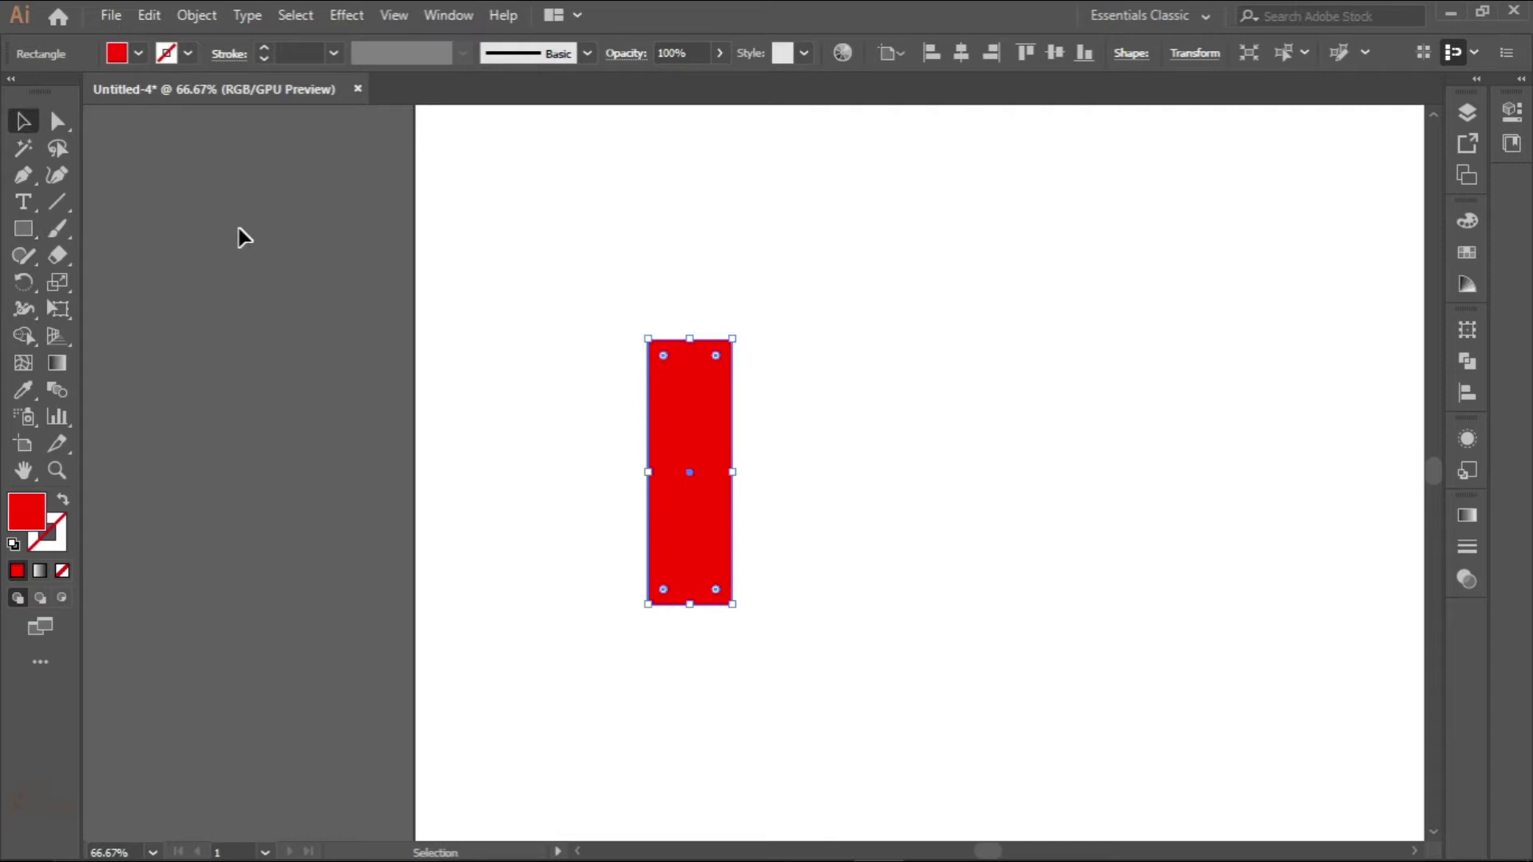
scroll(691, 477, down, 1)
scroll(712, 489, up, 1)
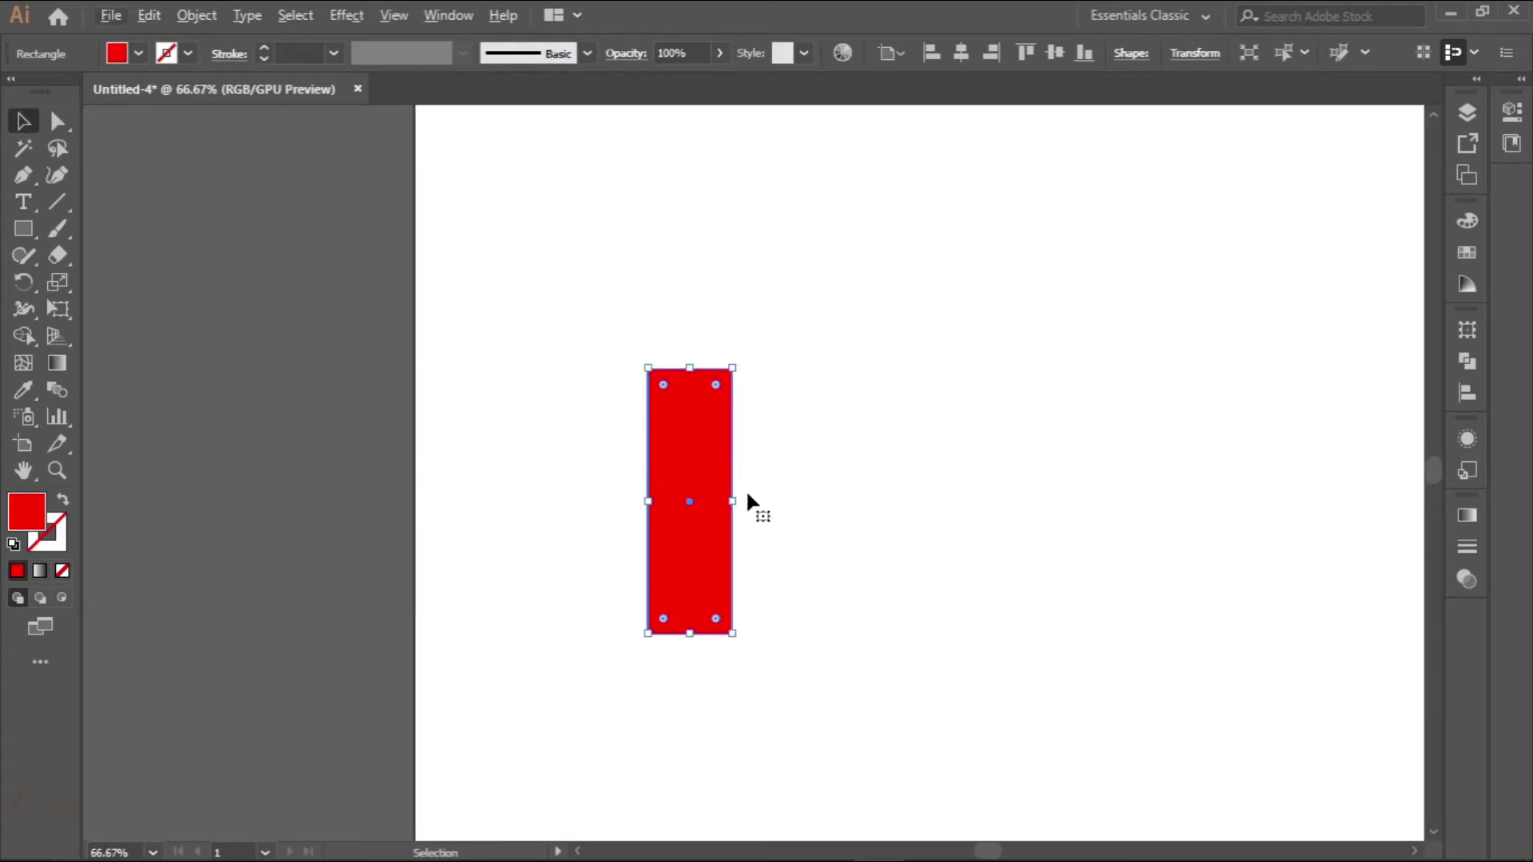
drag(734, 503, 740, 501)
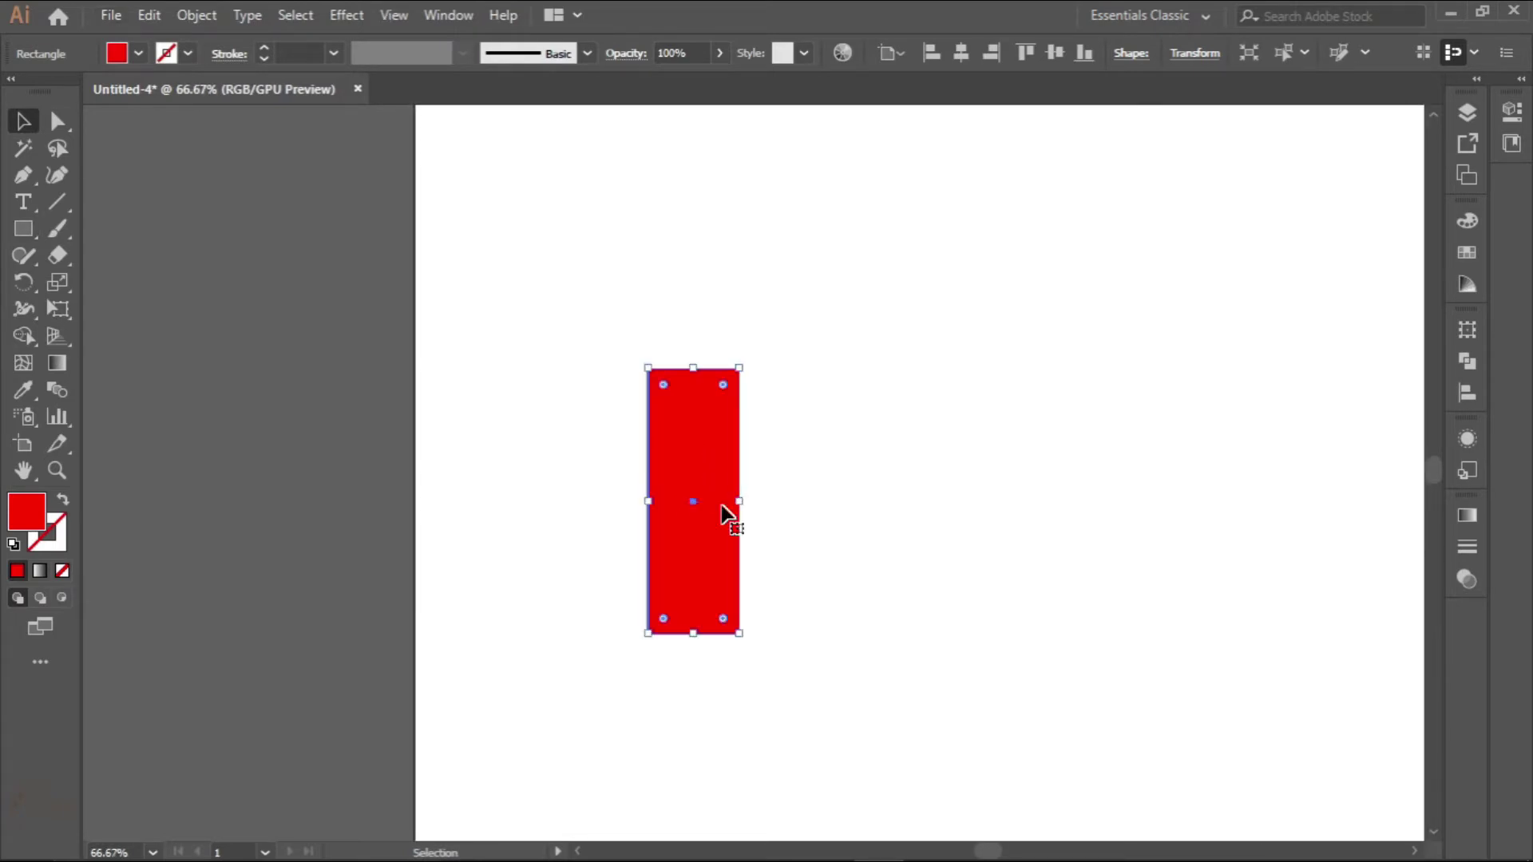
scroll(685, 519, up, 2)
drag(679, 543, 802, 559)
scroll(802, 559, down, 2)
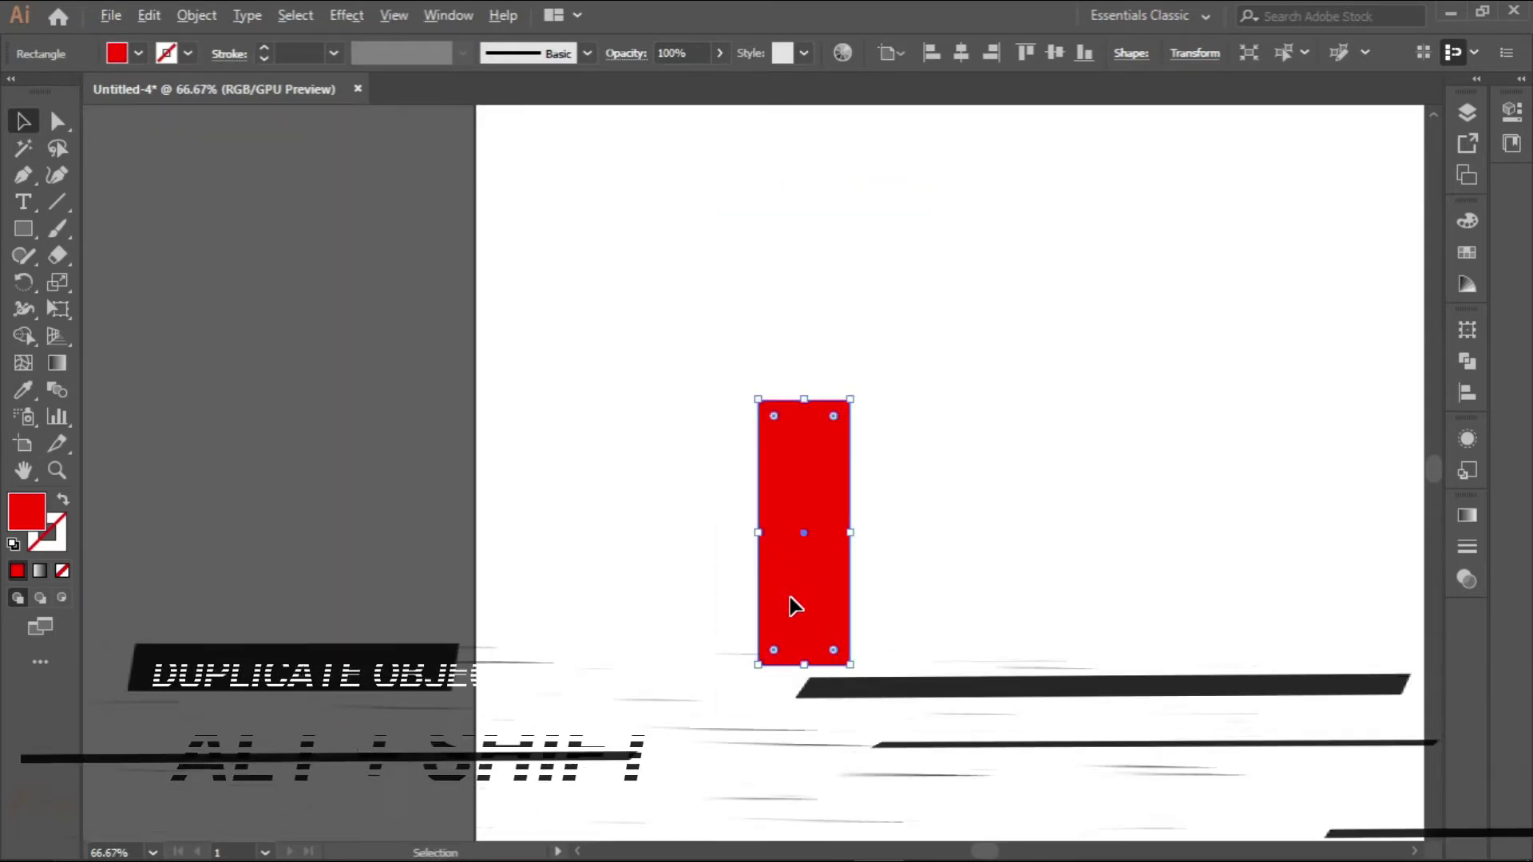
click(746, 606)
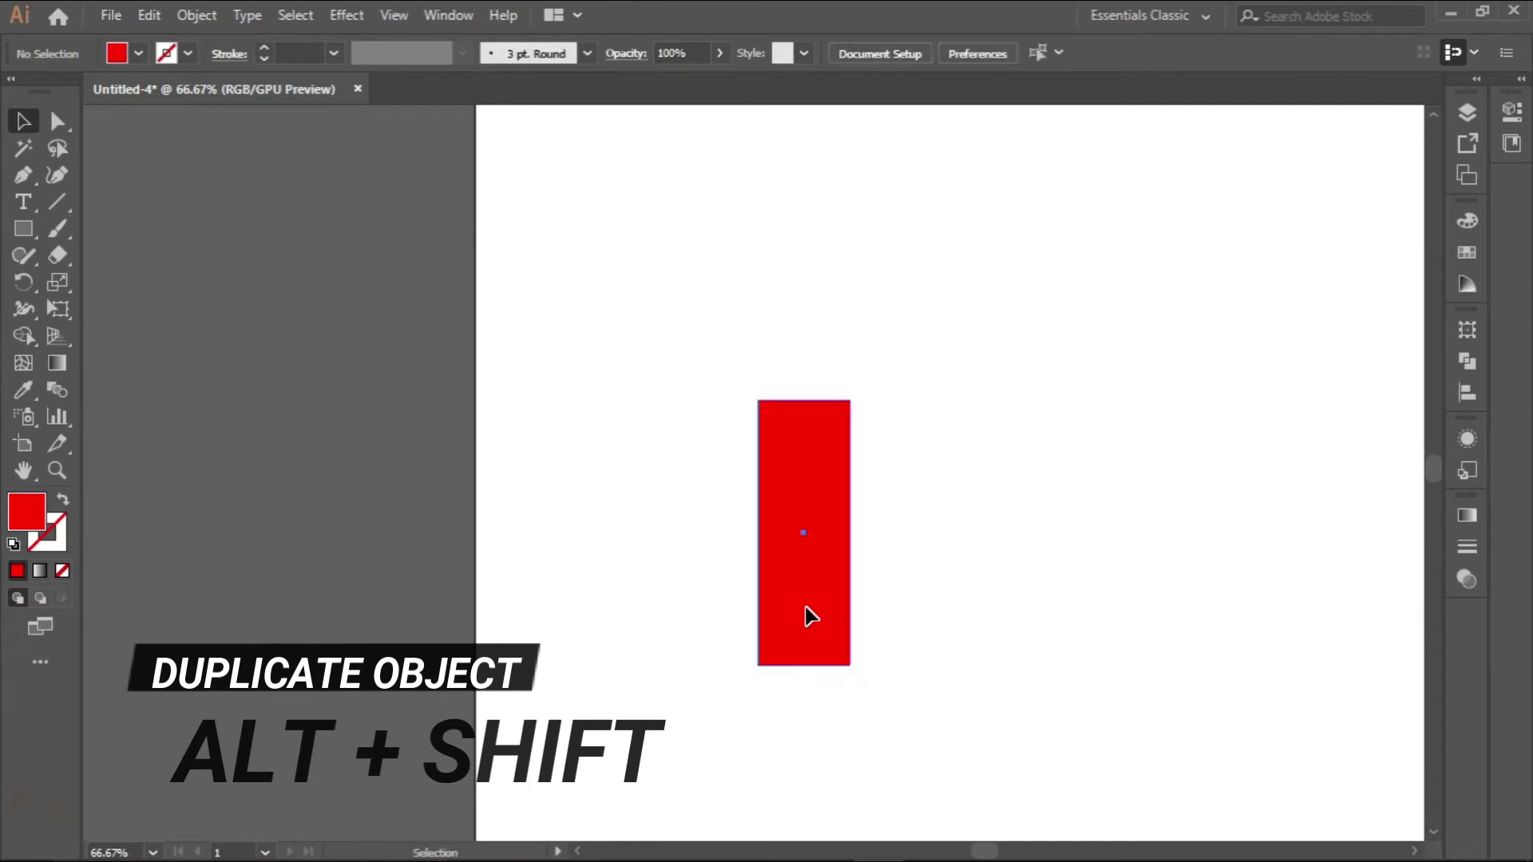
Make two progressively shorter, narrower copies to the left, the first 76 px wide
drag(807, 615, 709, 615)
scroll(713, 559, up, 2)
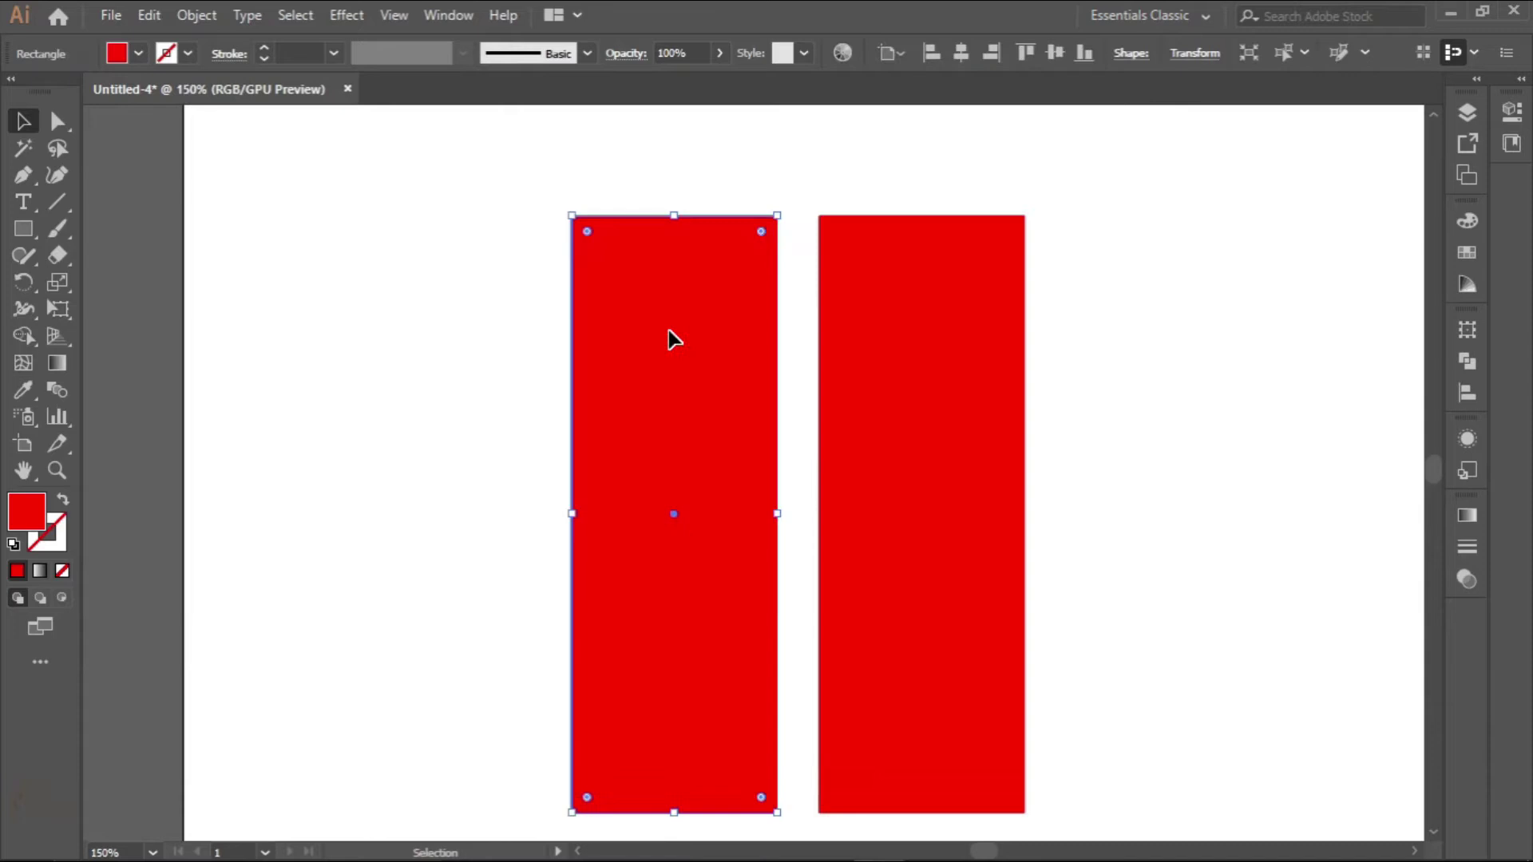
drag(676, 217, 671, 310)
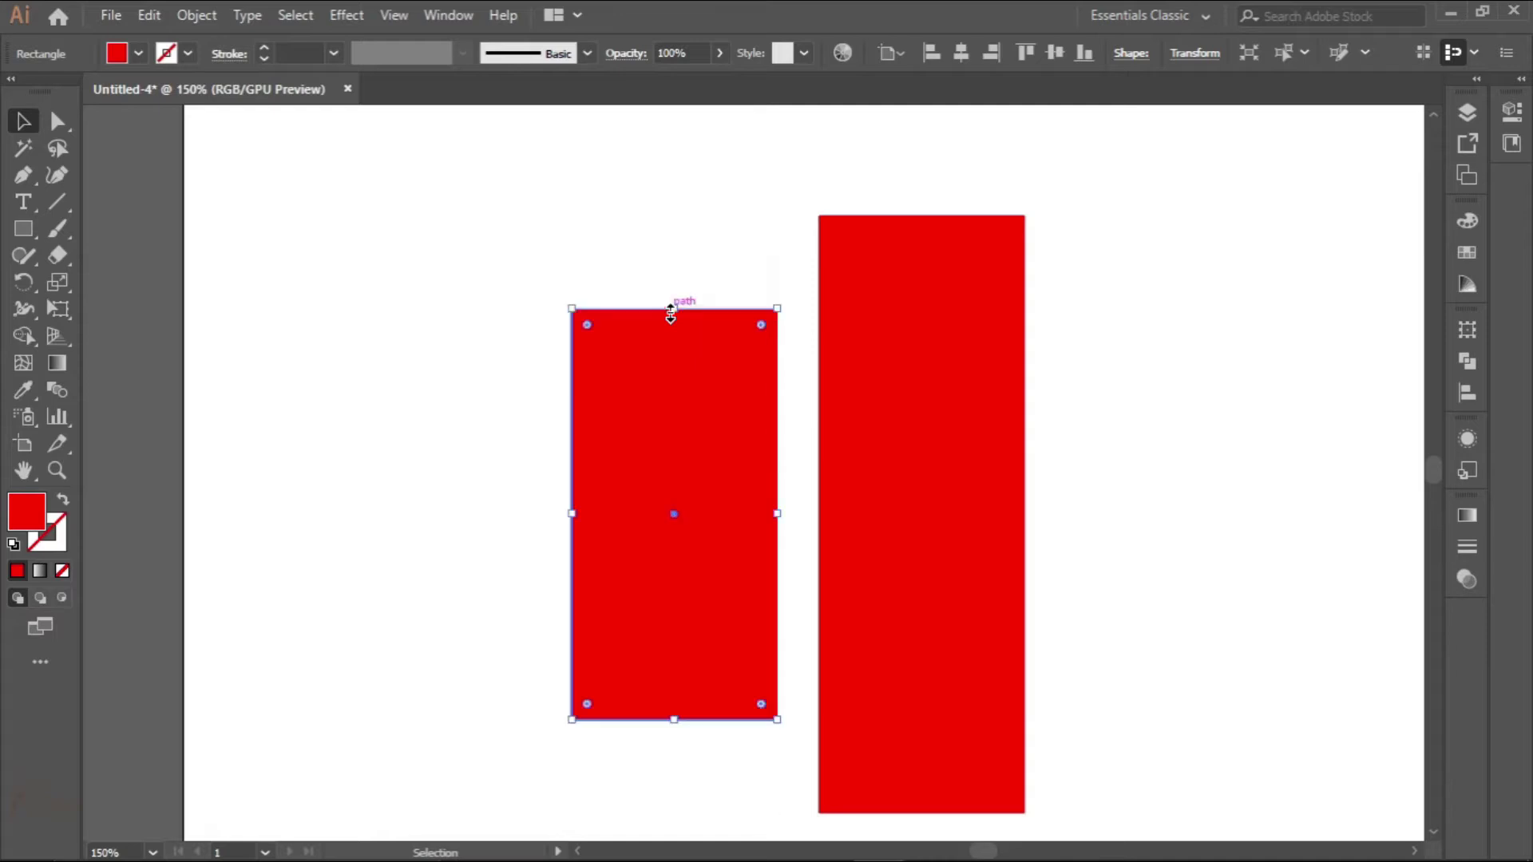
drag(775, 511, 764, 509)
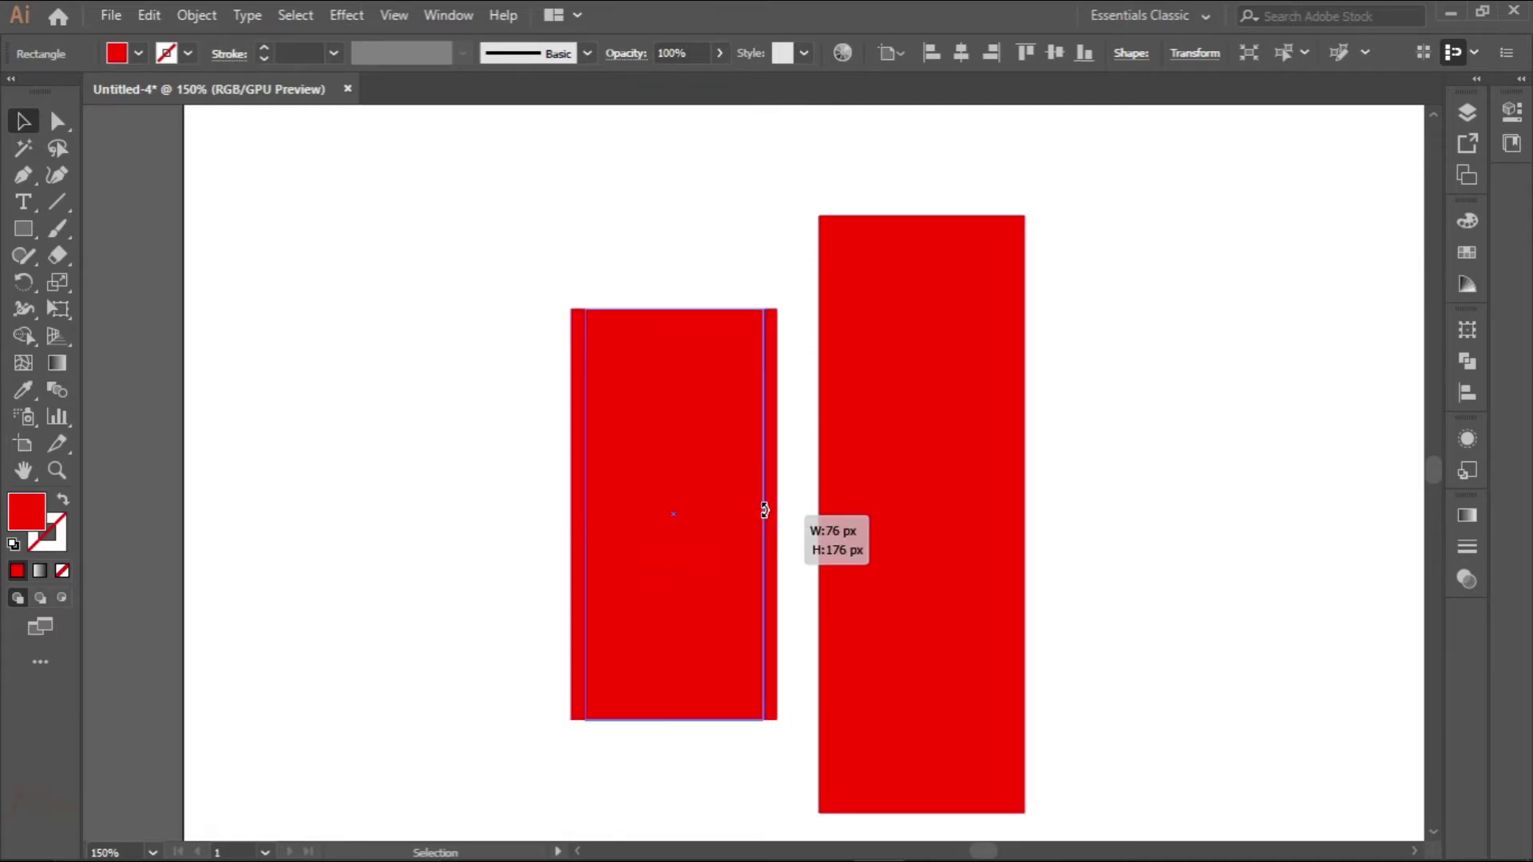
drag(764, 509, 764, 510)
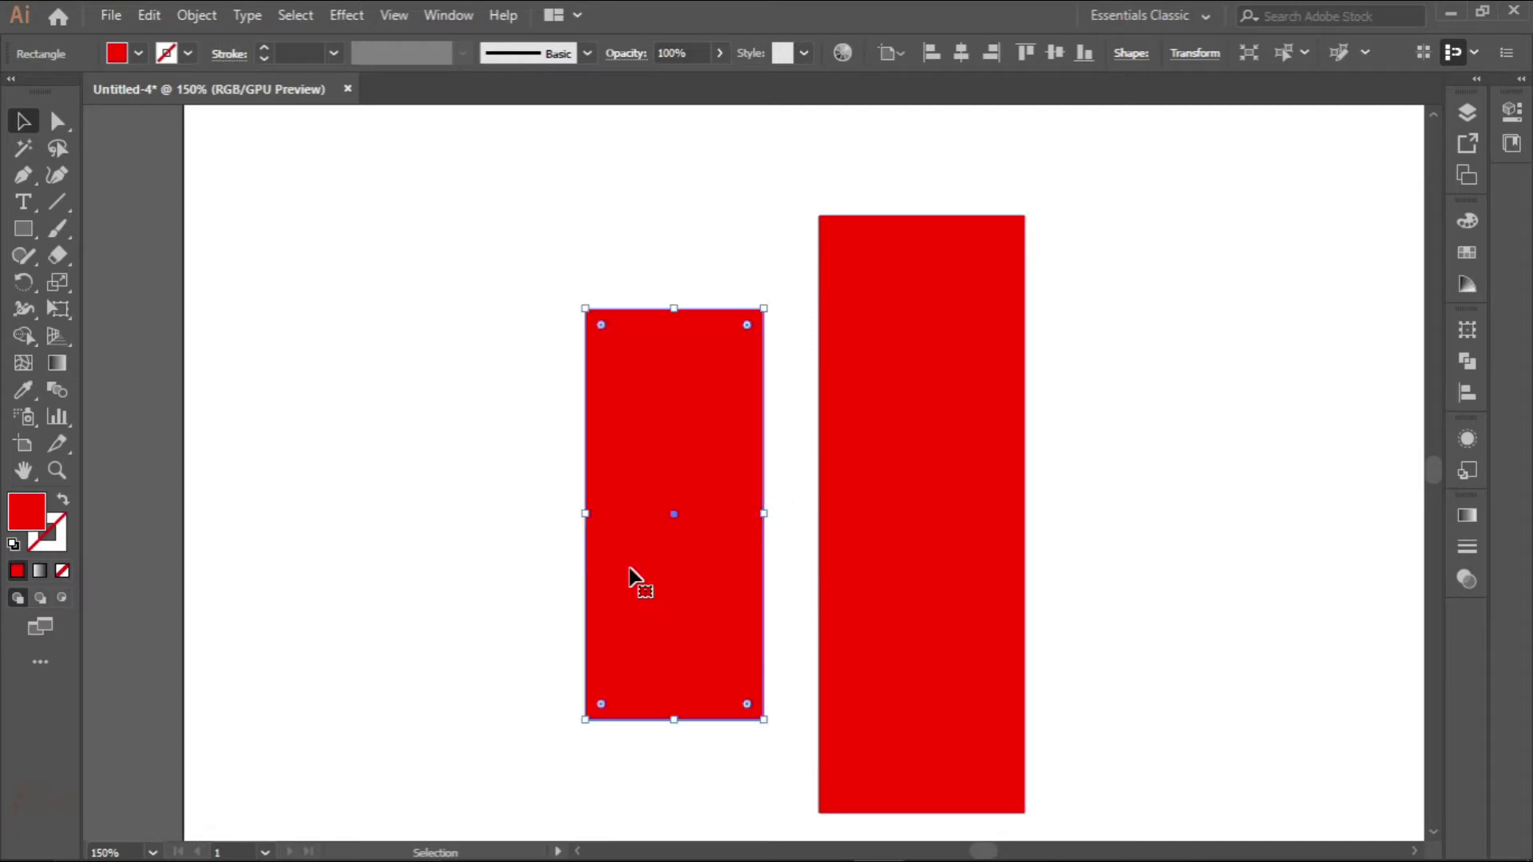
drag(661, 611, 457, 594)
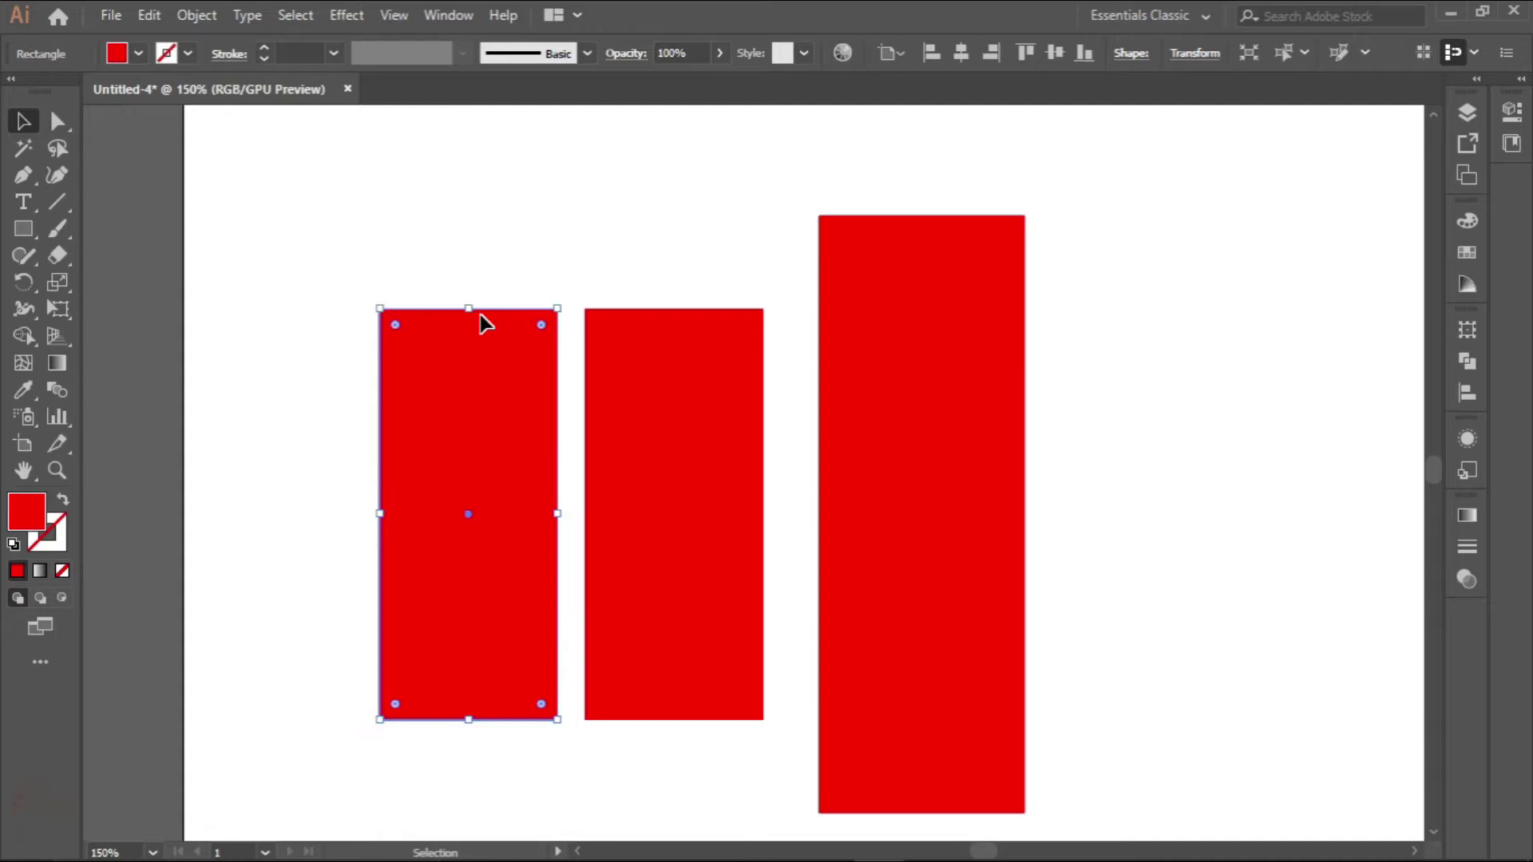
drag(470, 309, 478, 432)
drag(379, 515, 535, 554)
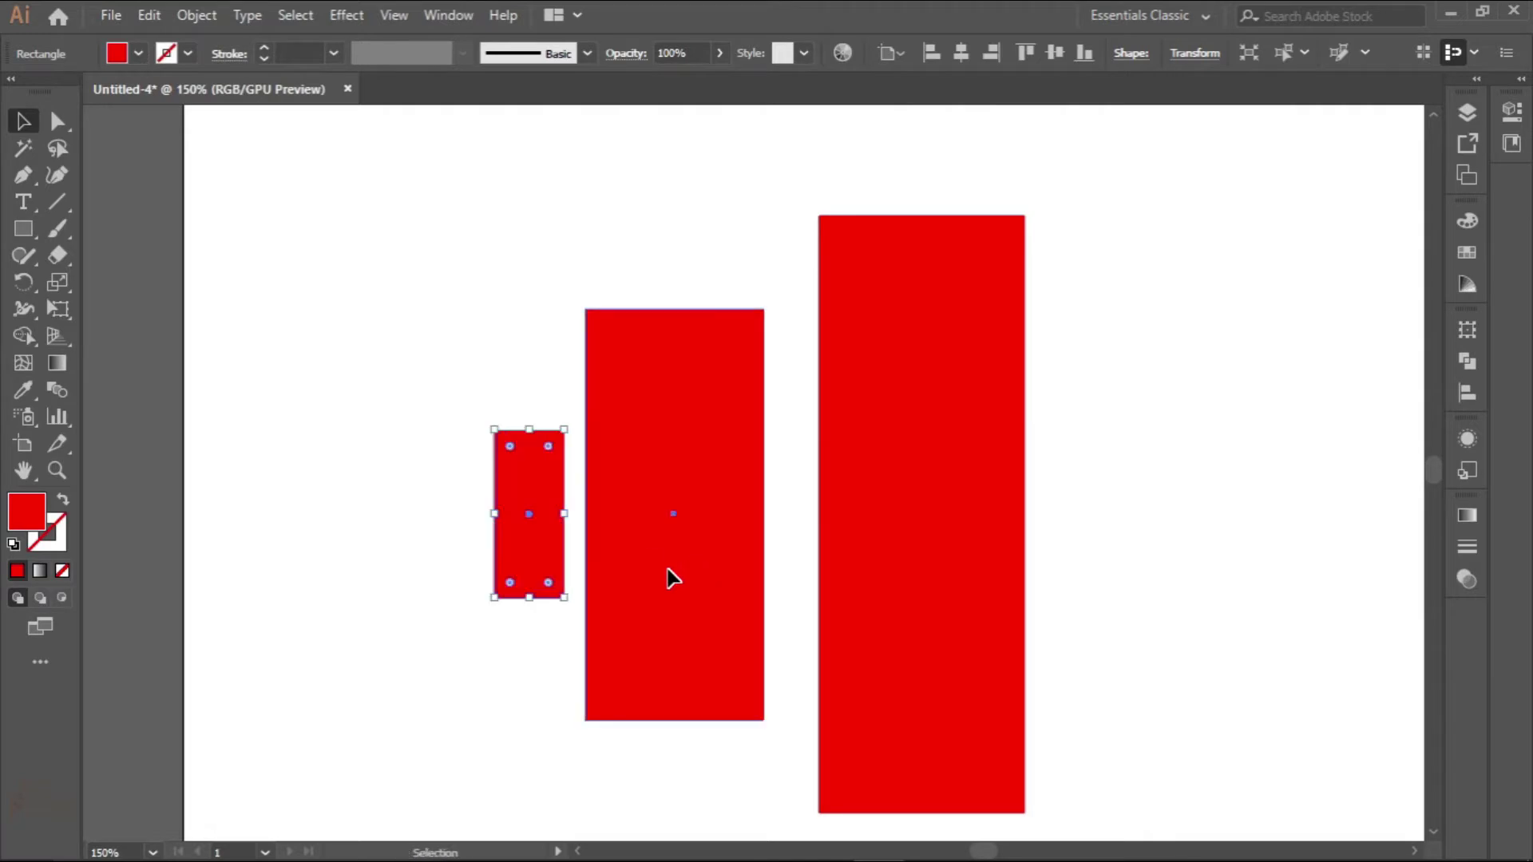
Nudge the middle and small rectangles together beside the tall one
drag(673, 578, 695, 570)
drag(537, 578, 560, 586)
key(ctrl+minus)
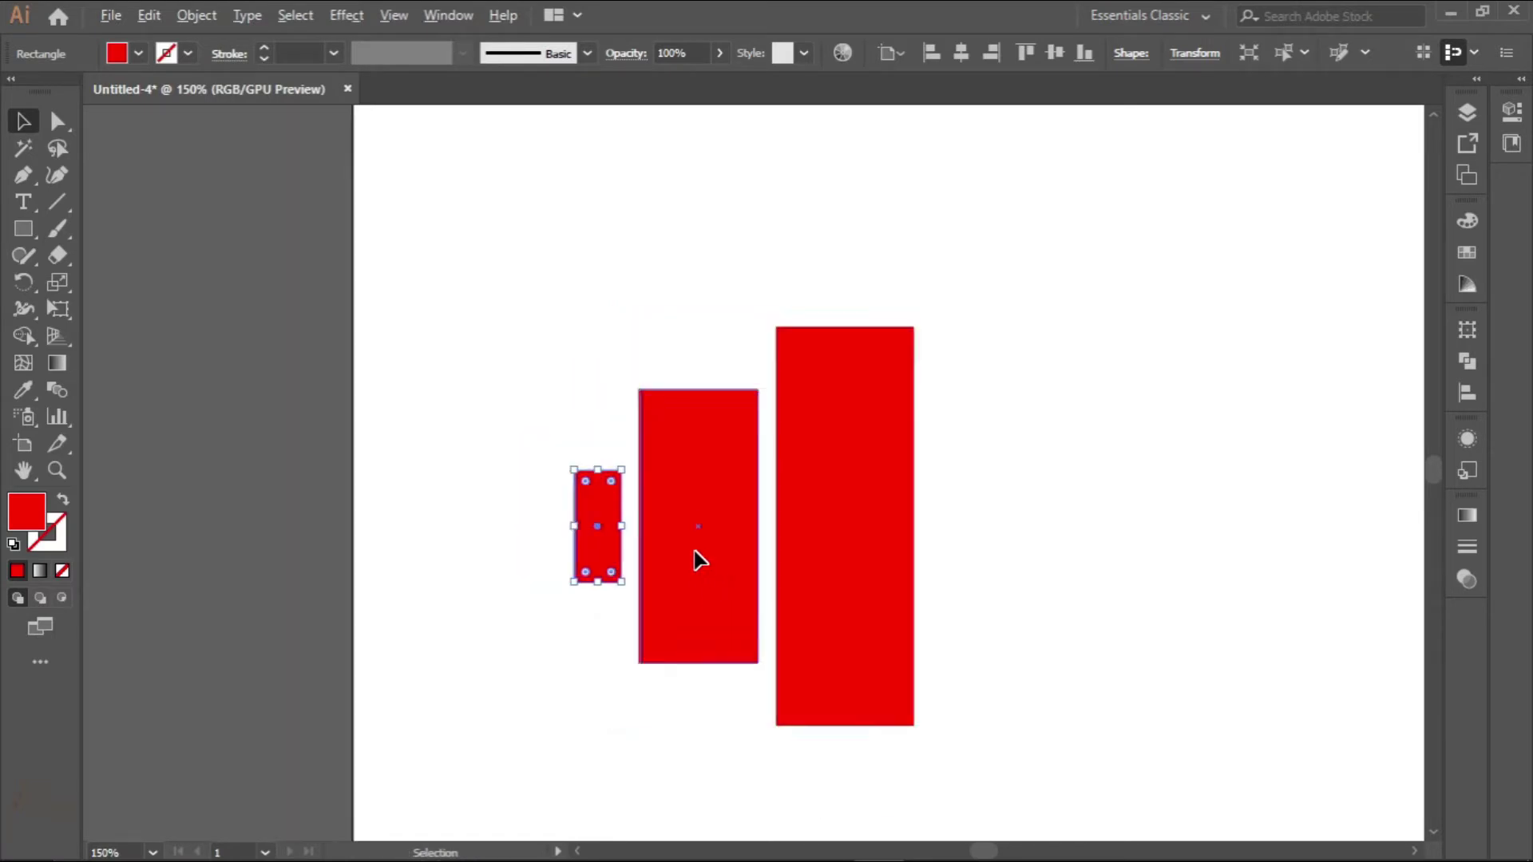
scroll(789, 475, down, 1)
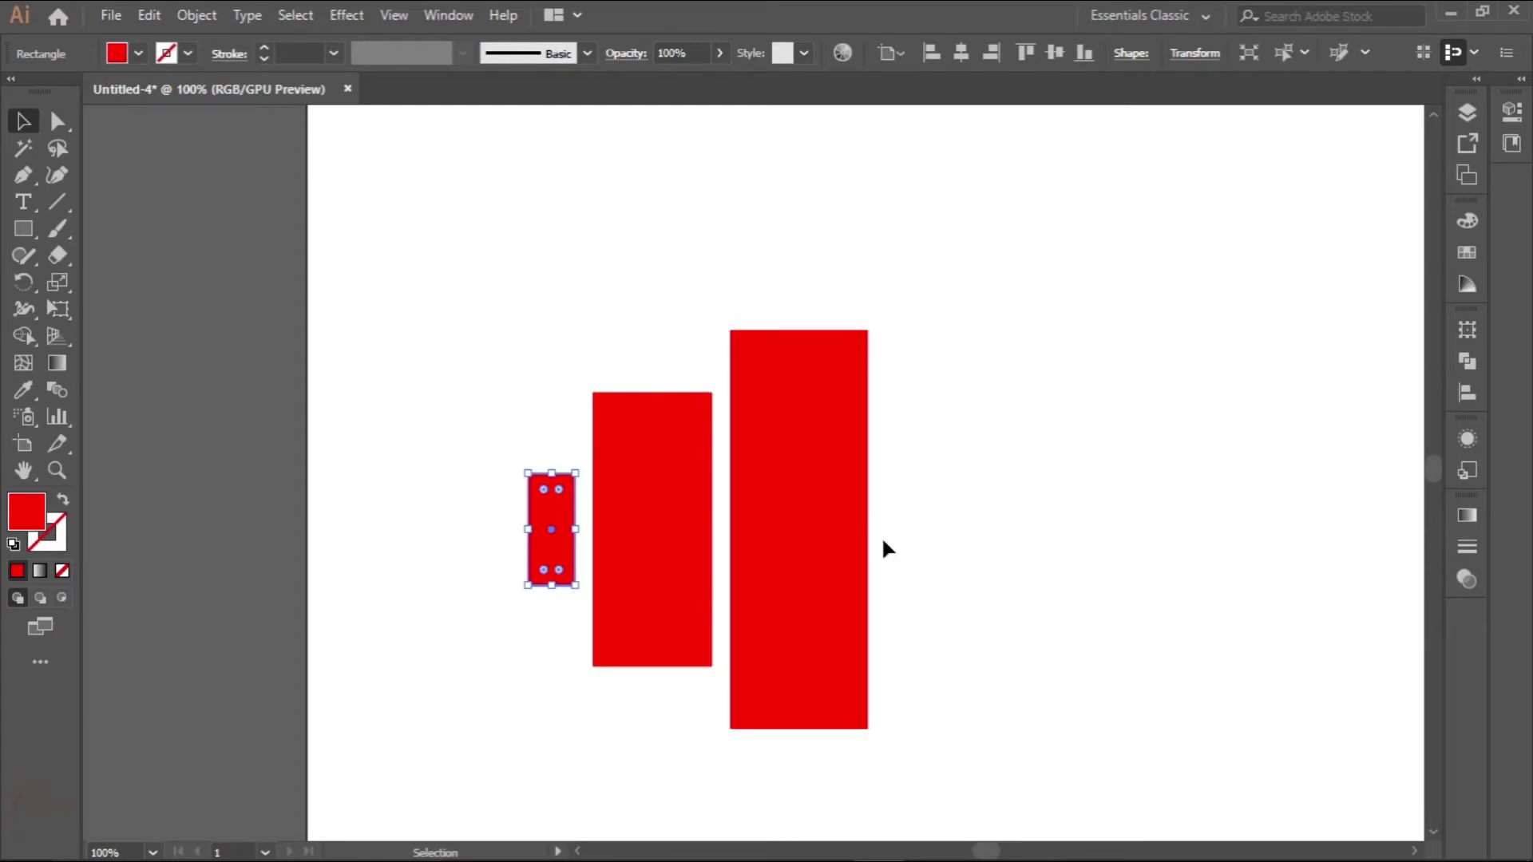
Try rounding the tall rectangle's top corners, undoing each attempt
click(759, 335)
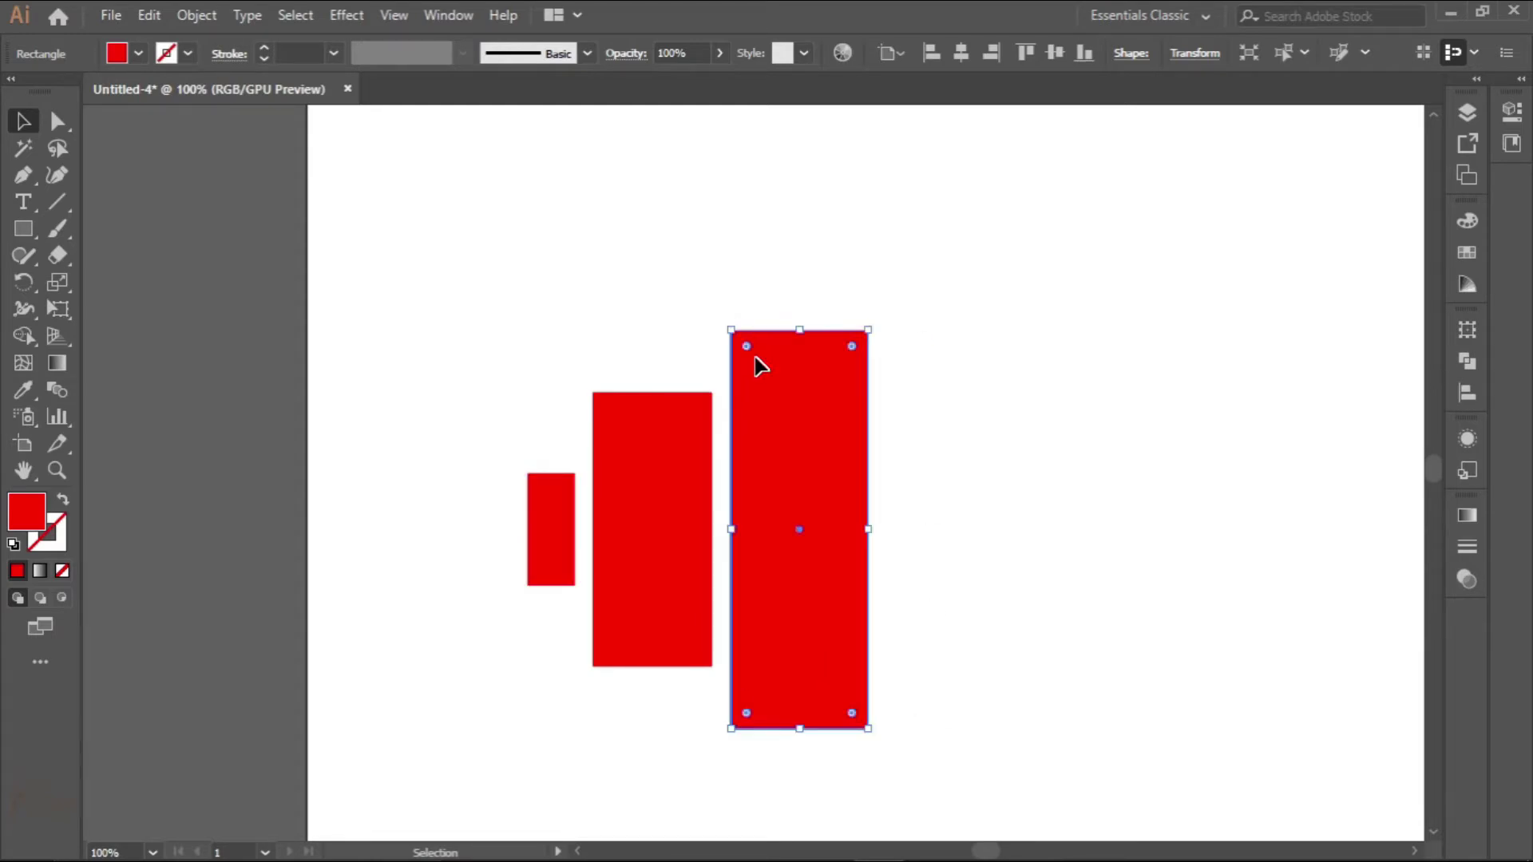
click(57, 122)
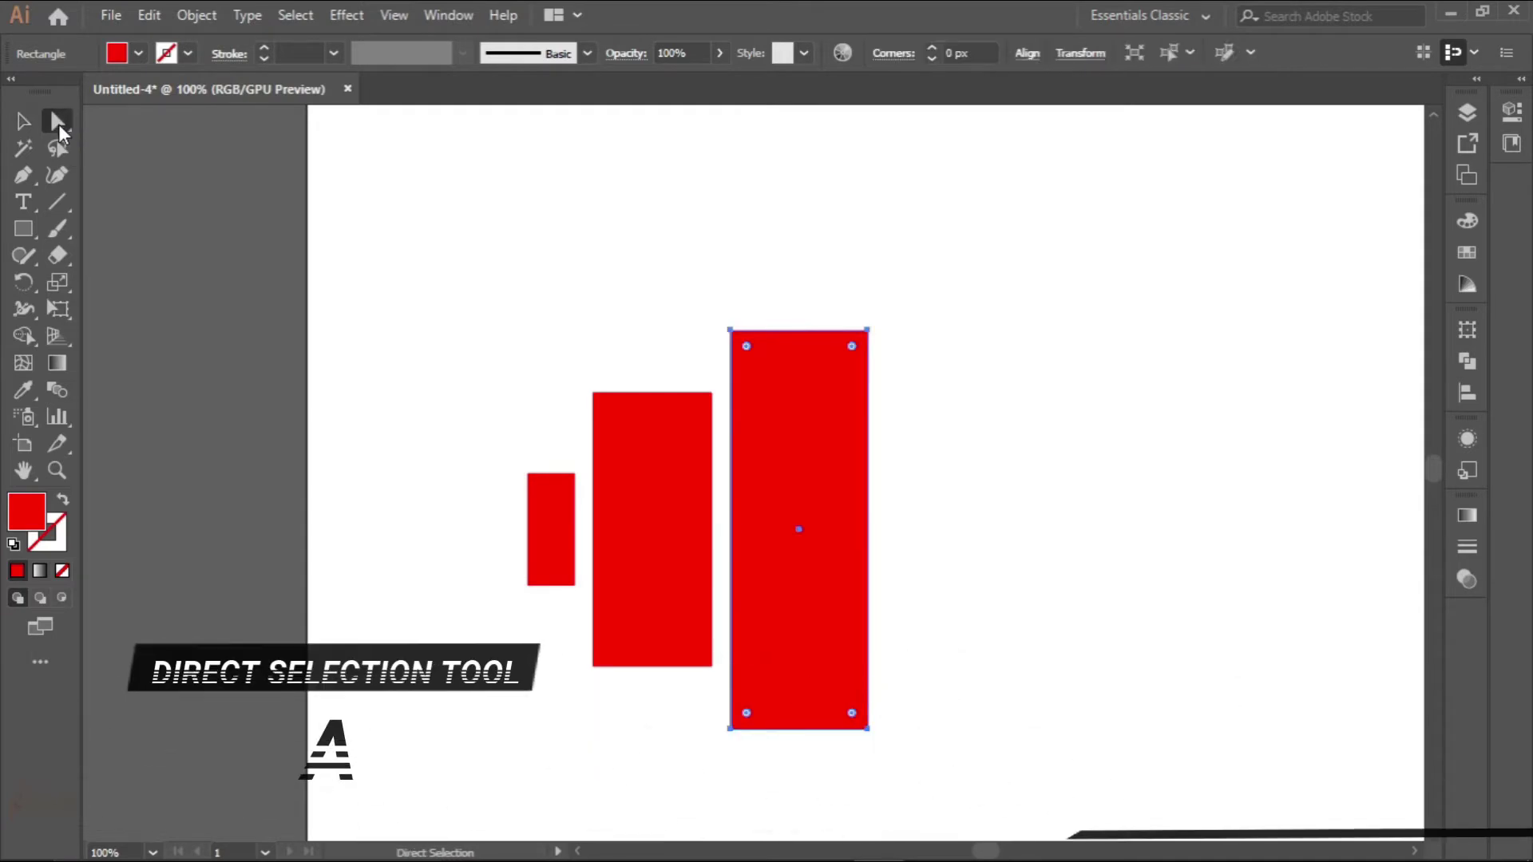
scroll(750, 363, up, 1)
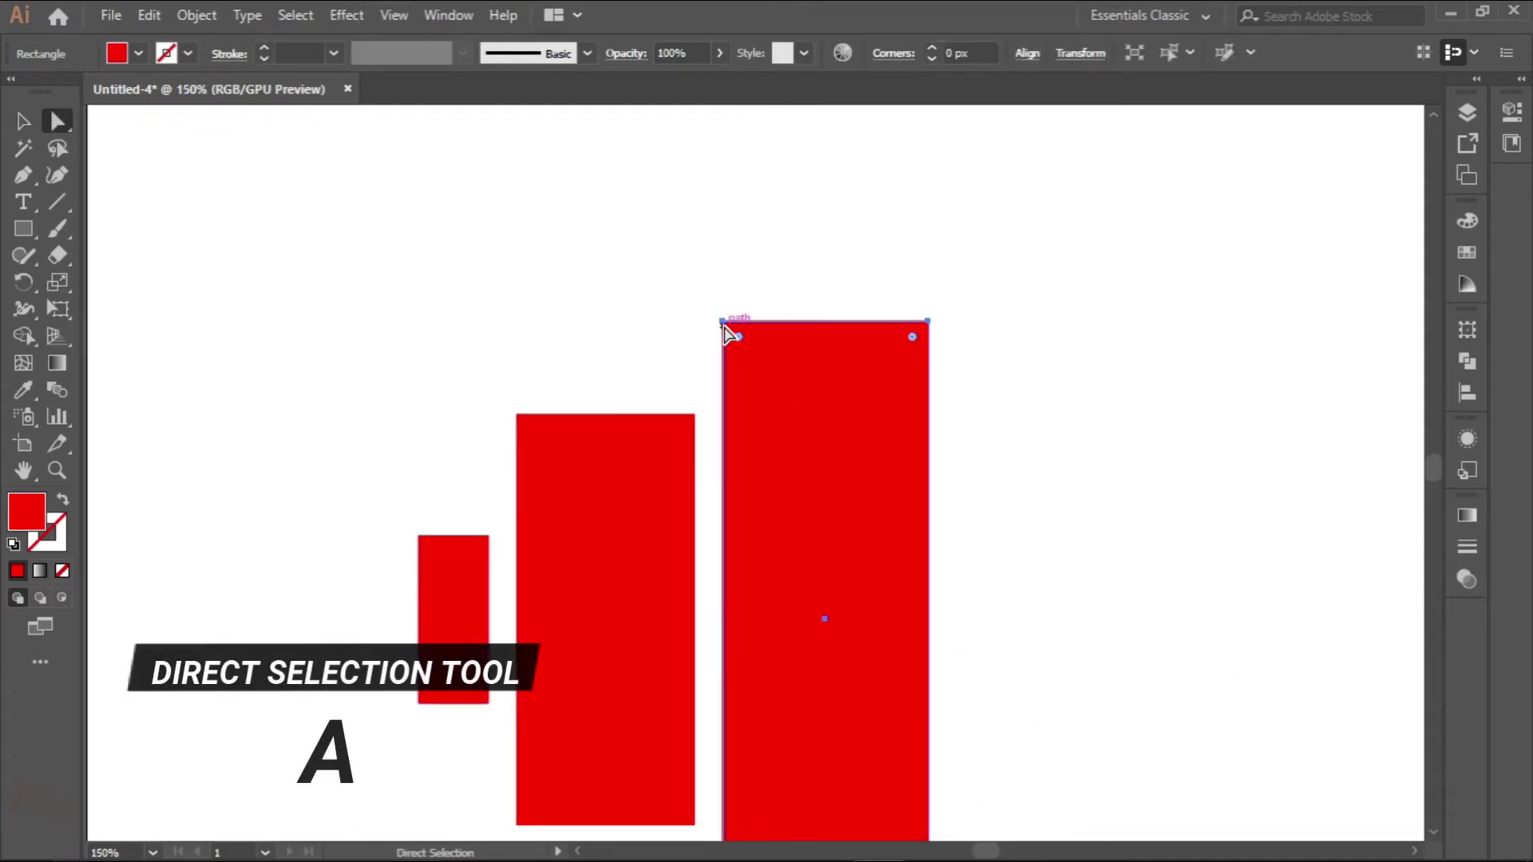
click(723, 322)
scroll(733, 334, down, 1)
click(721, 273)
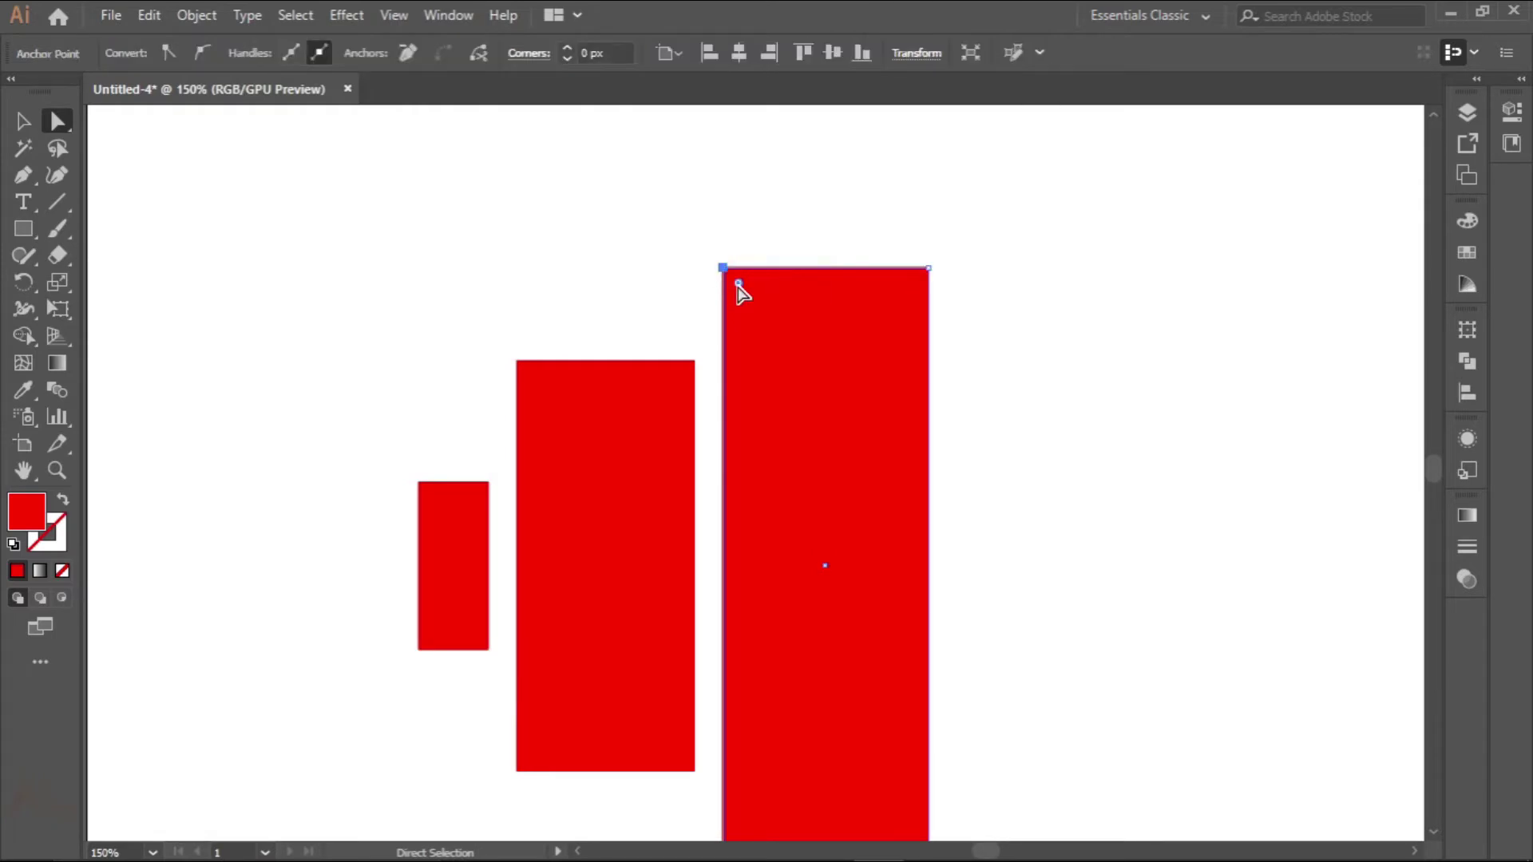
drag(738, 283, 779, 352)
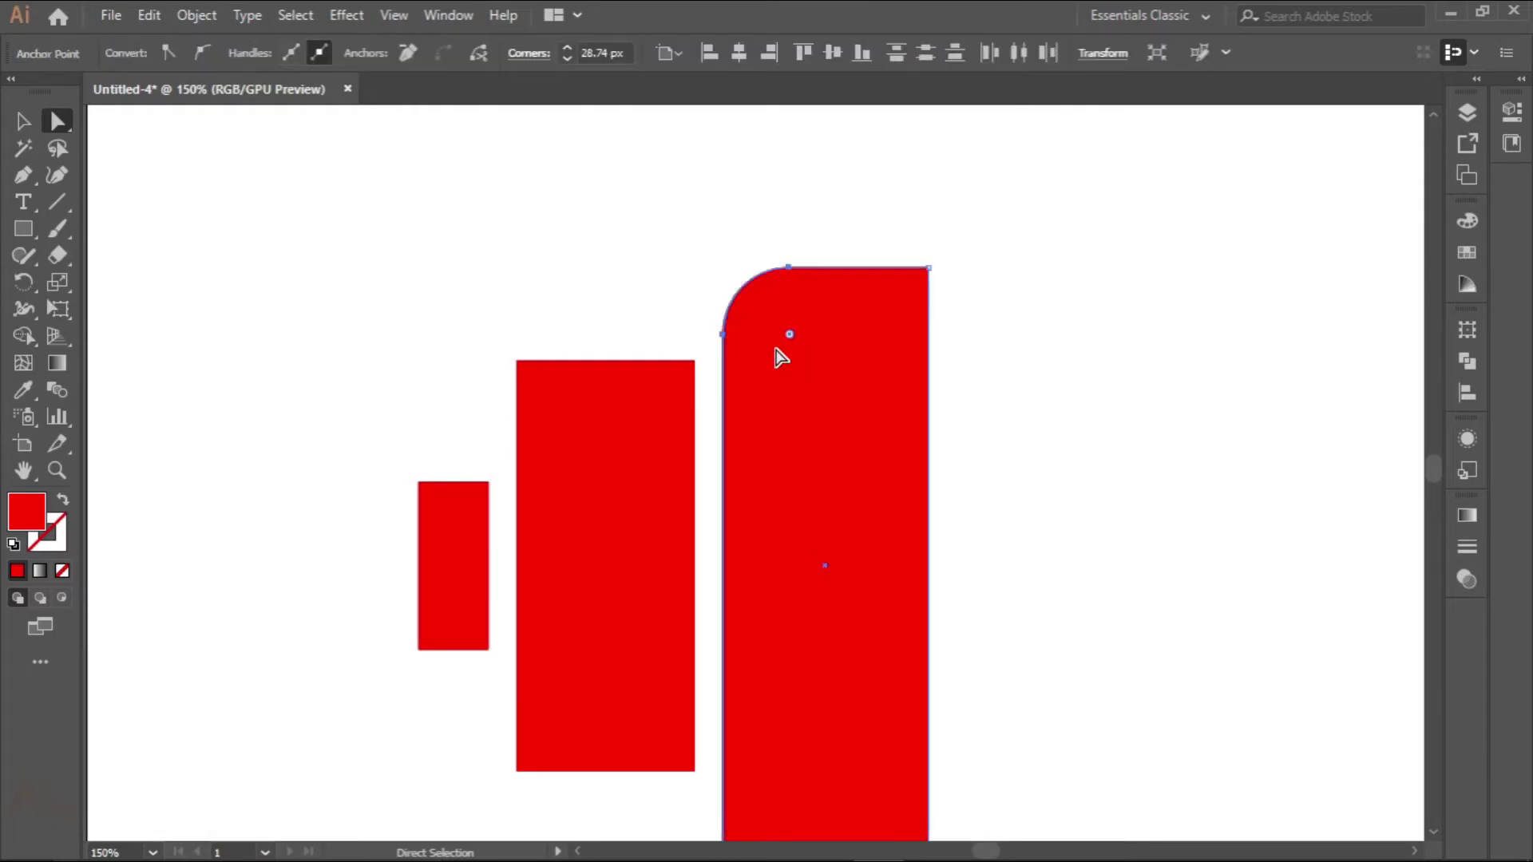
key(ctrl+z)
click(928, 269)
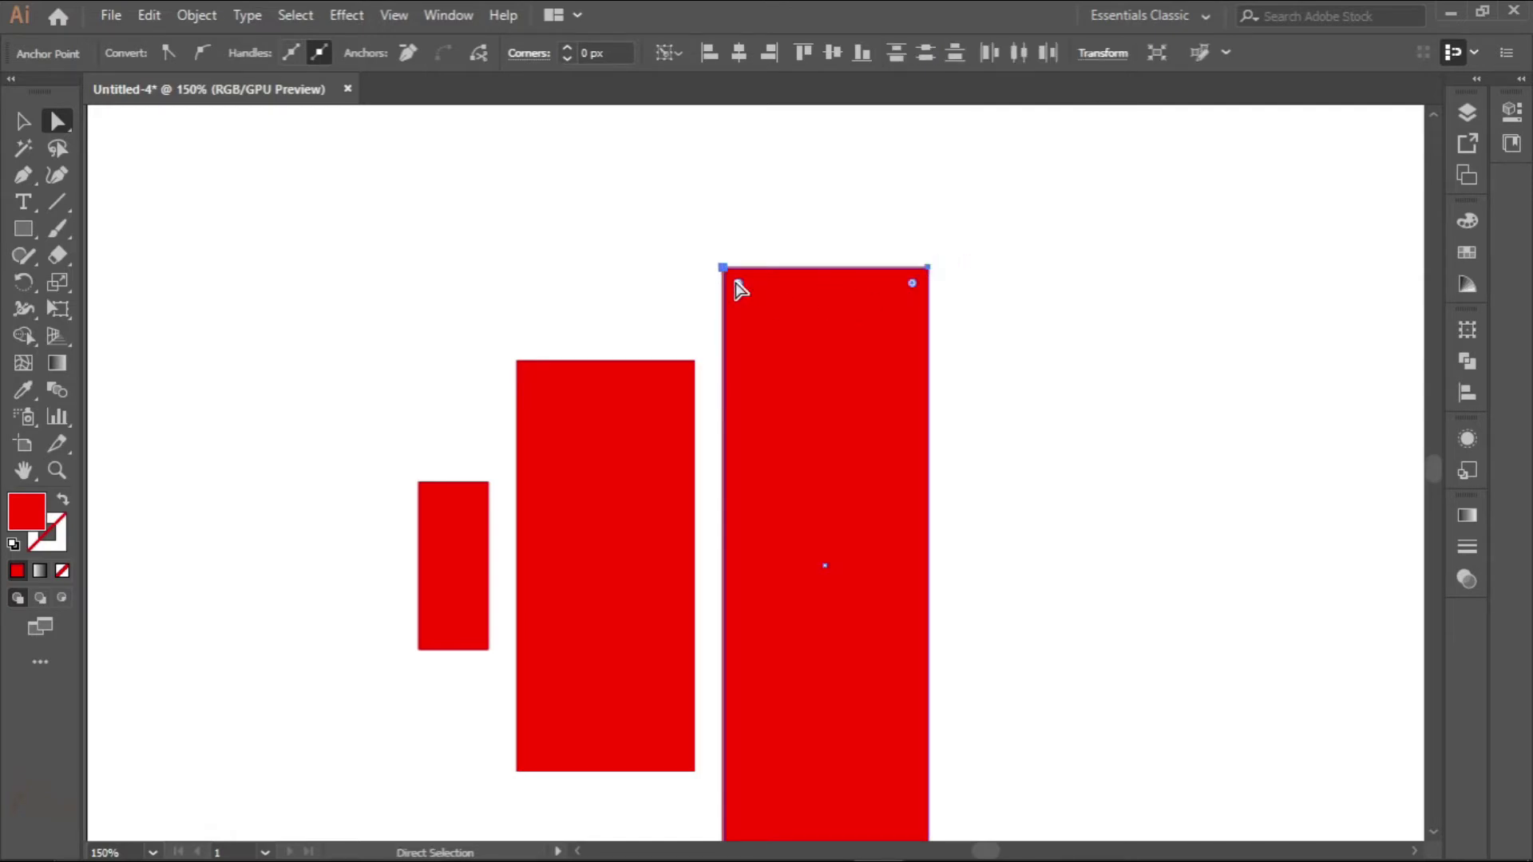
drag(739, 289, 769, 351)
scroll(844, 431, down, 3)
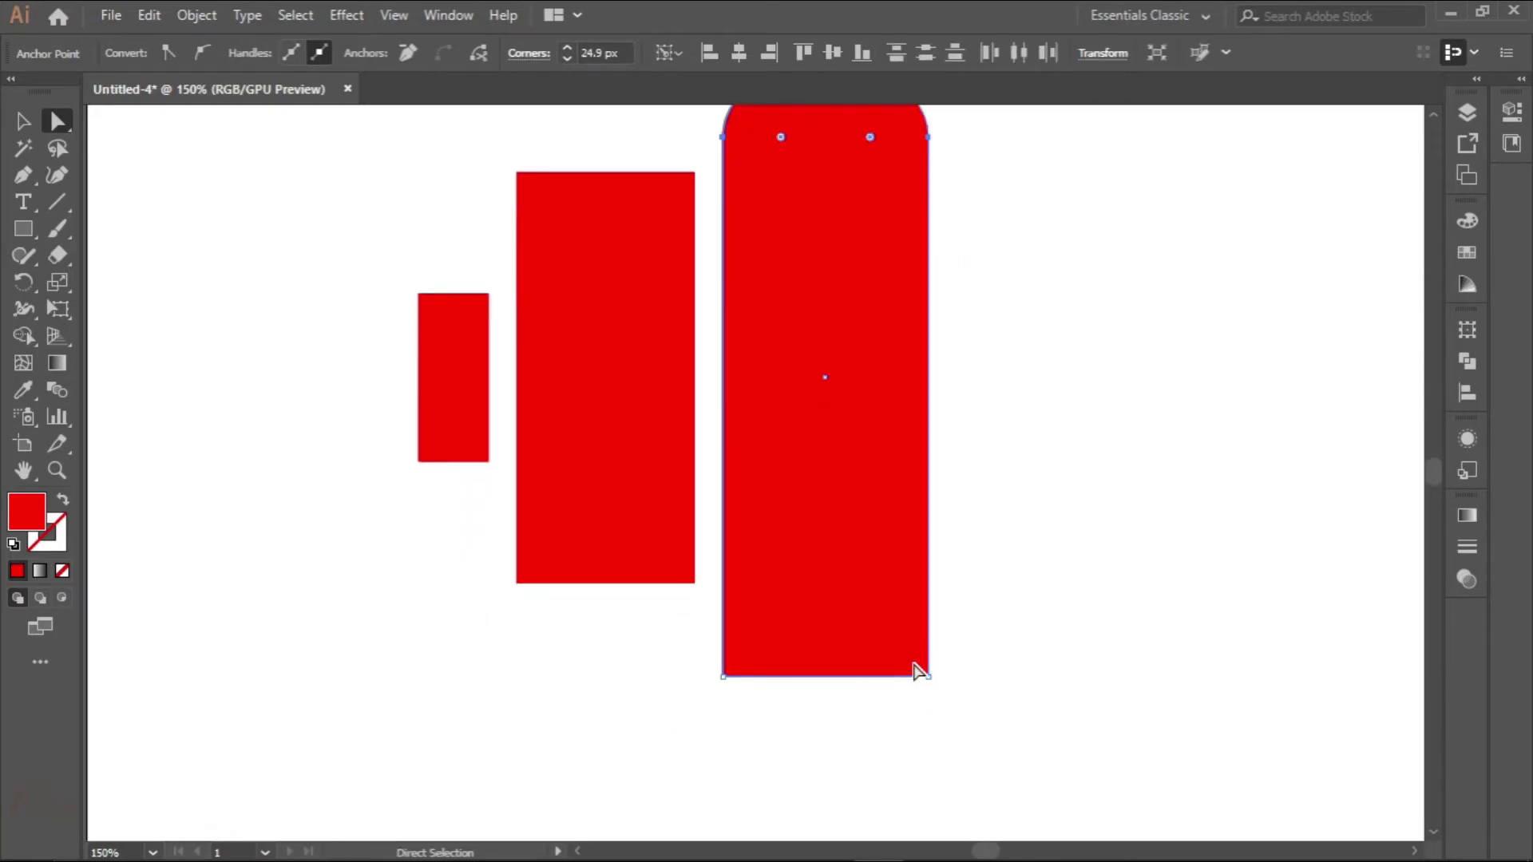
scroll(851, 606, down, 1)
key(ctrl+z)
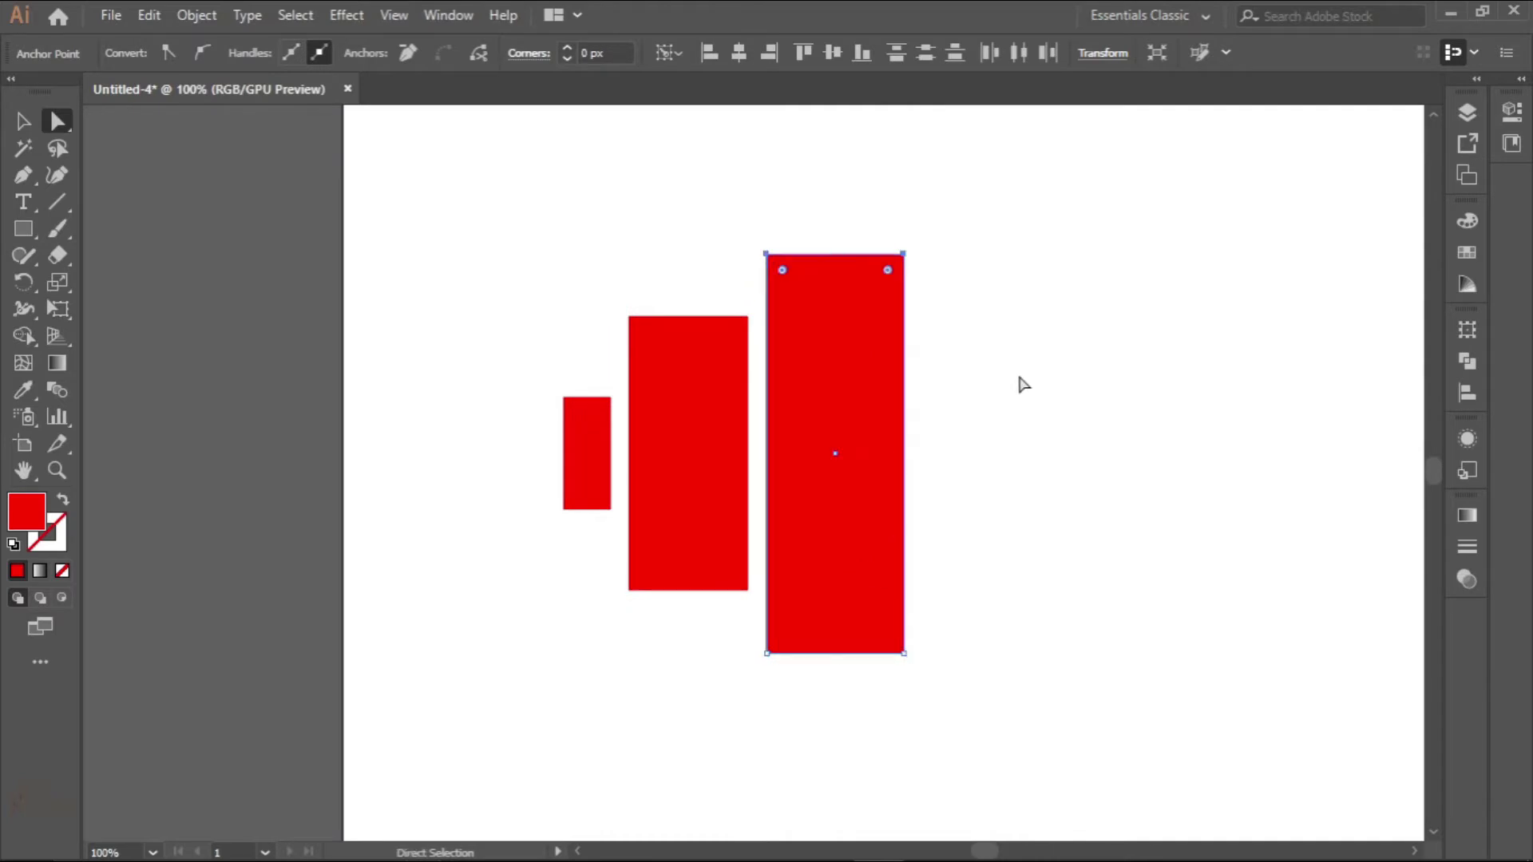
Round all four corners of the tall rectangle with its corner widget
click(23, 120)
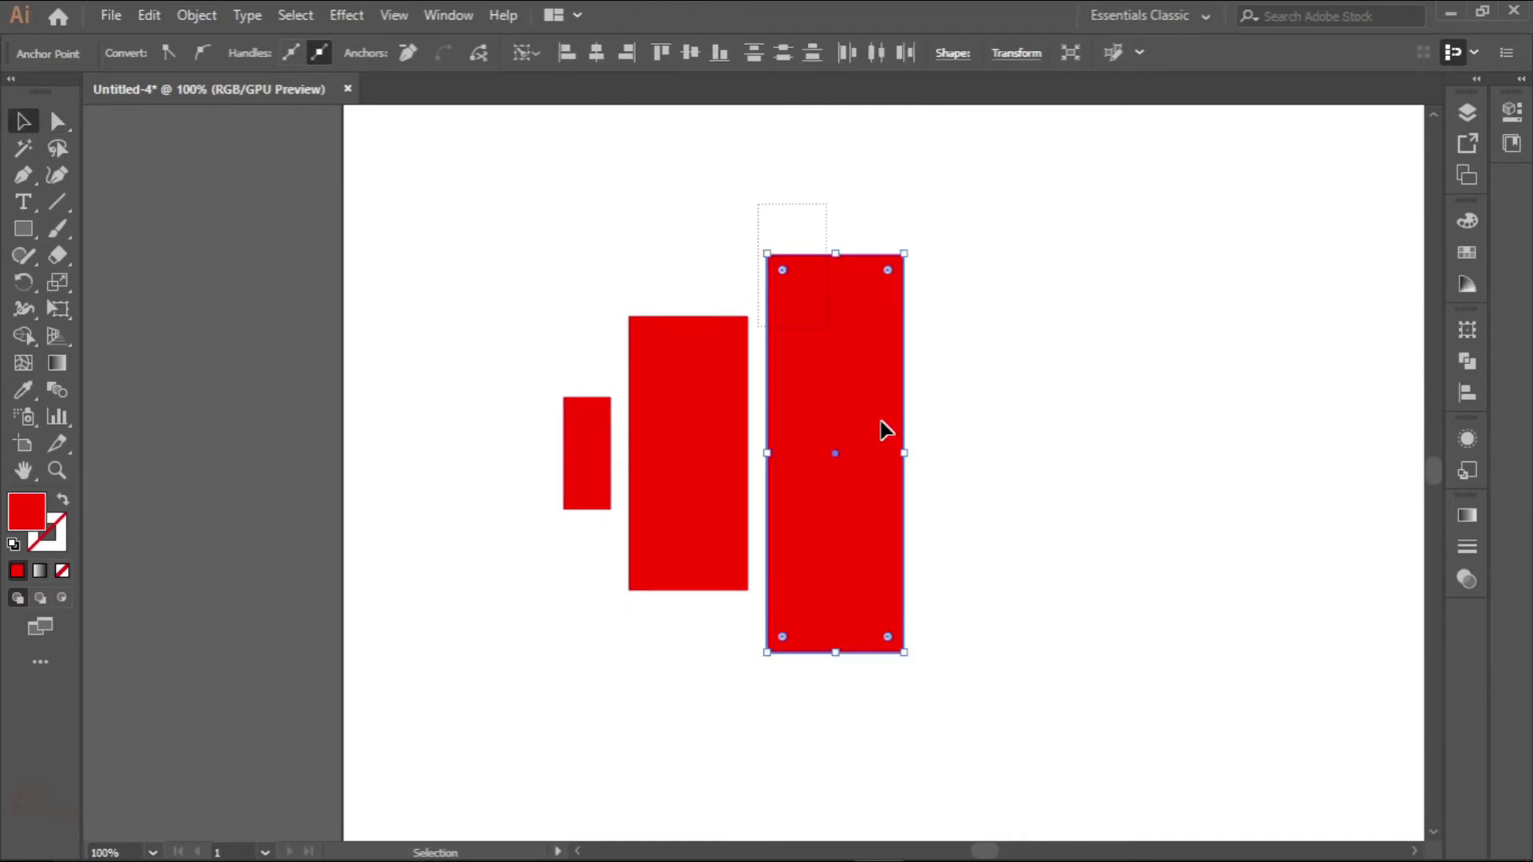
click(57, 121)
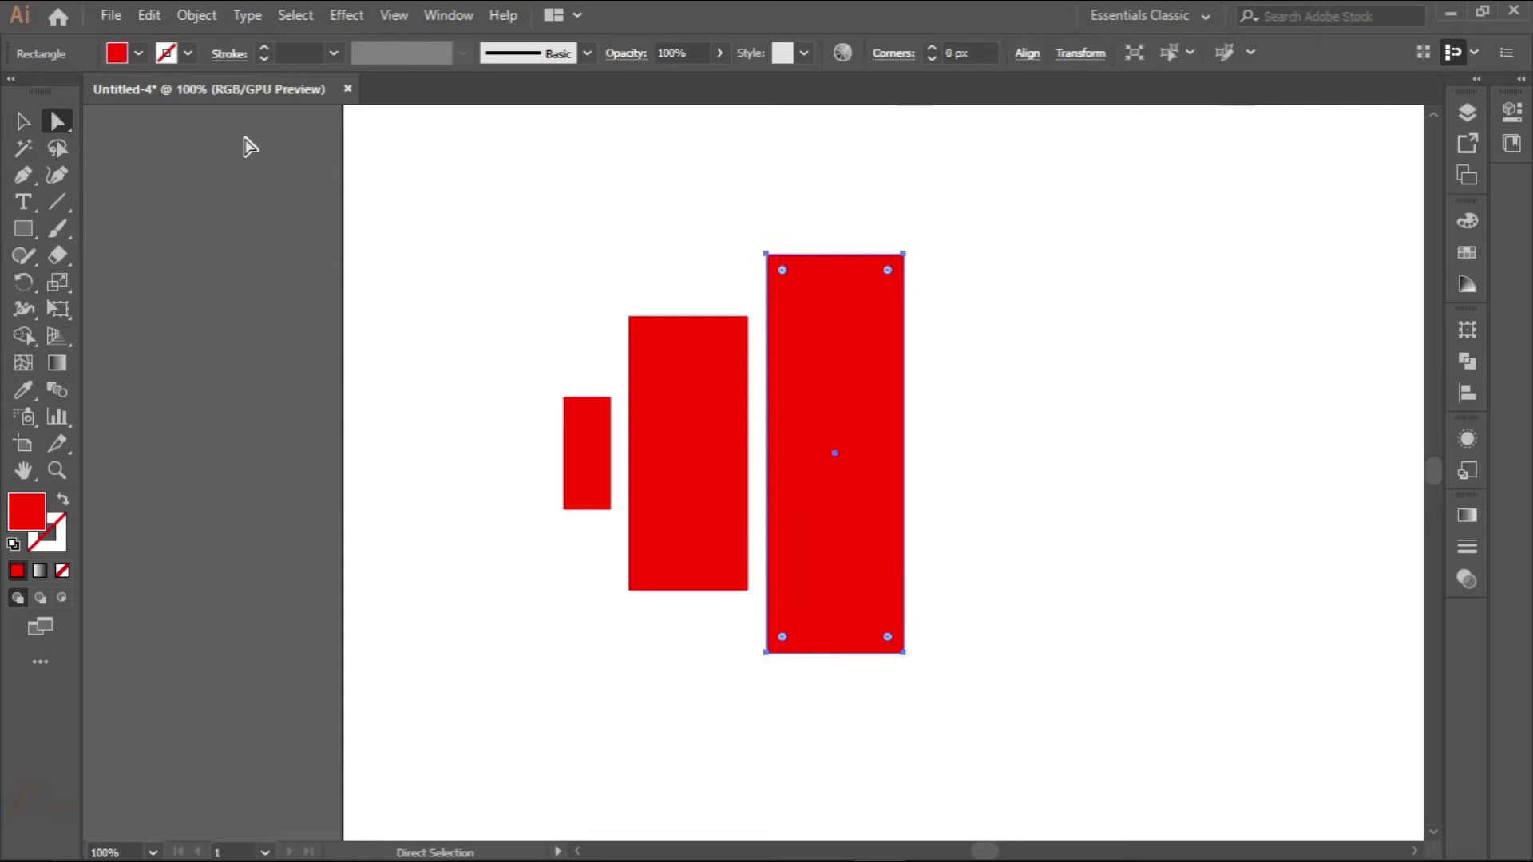
drag(780, 270, 792, 292)
Round the middle rectangle's corners and turn the small one into a pill shape
click(644, 342)
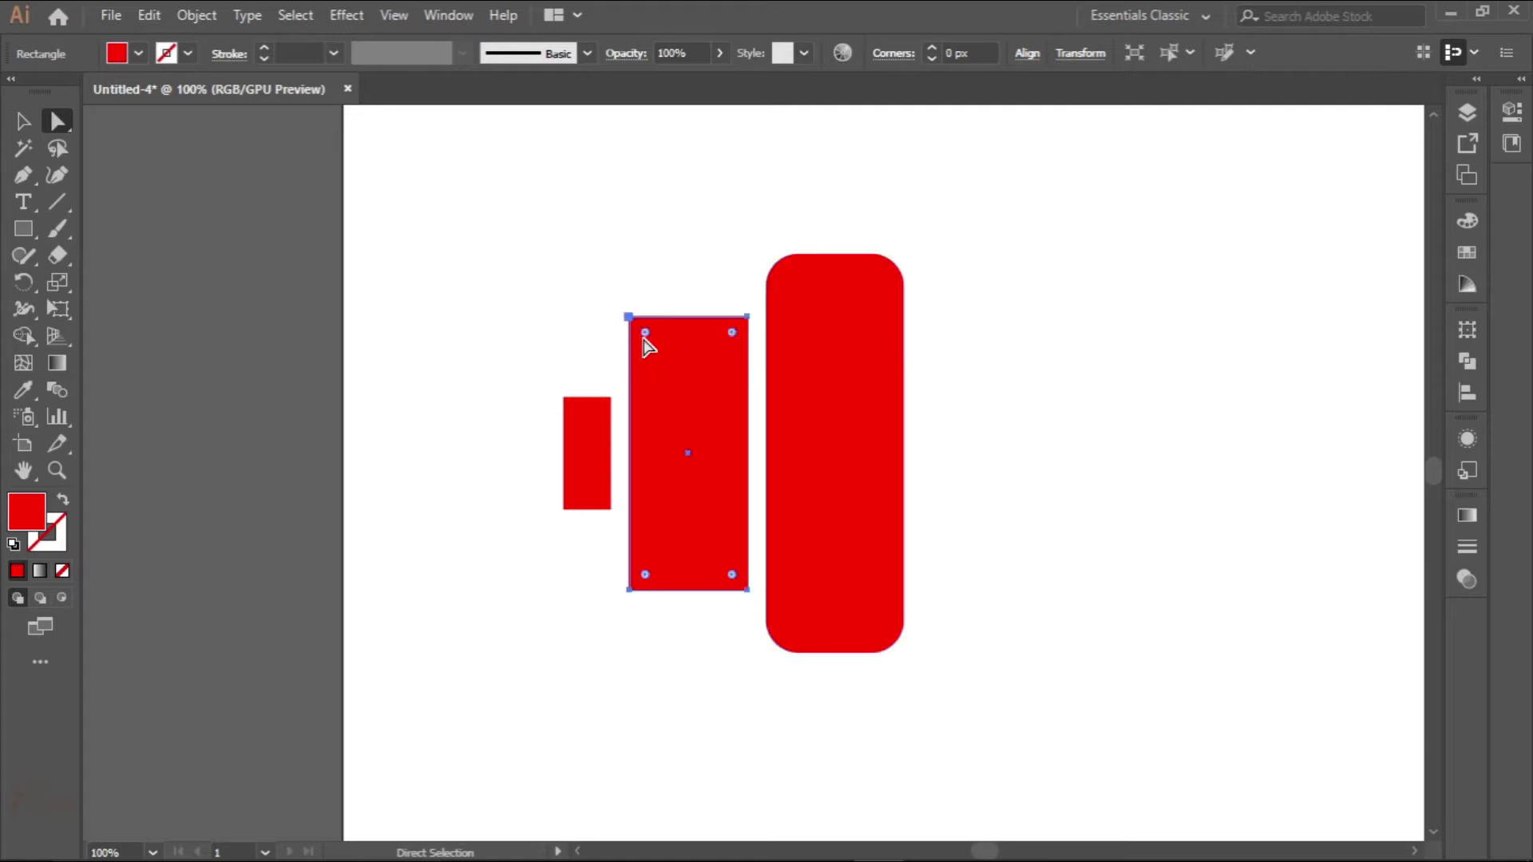
drag(646, 333, 660, 342)
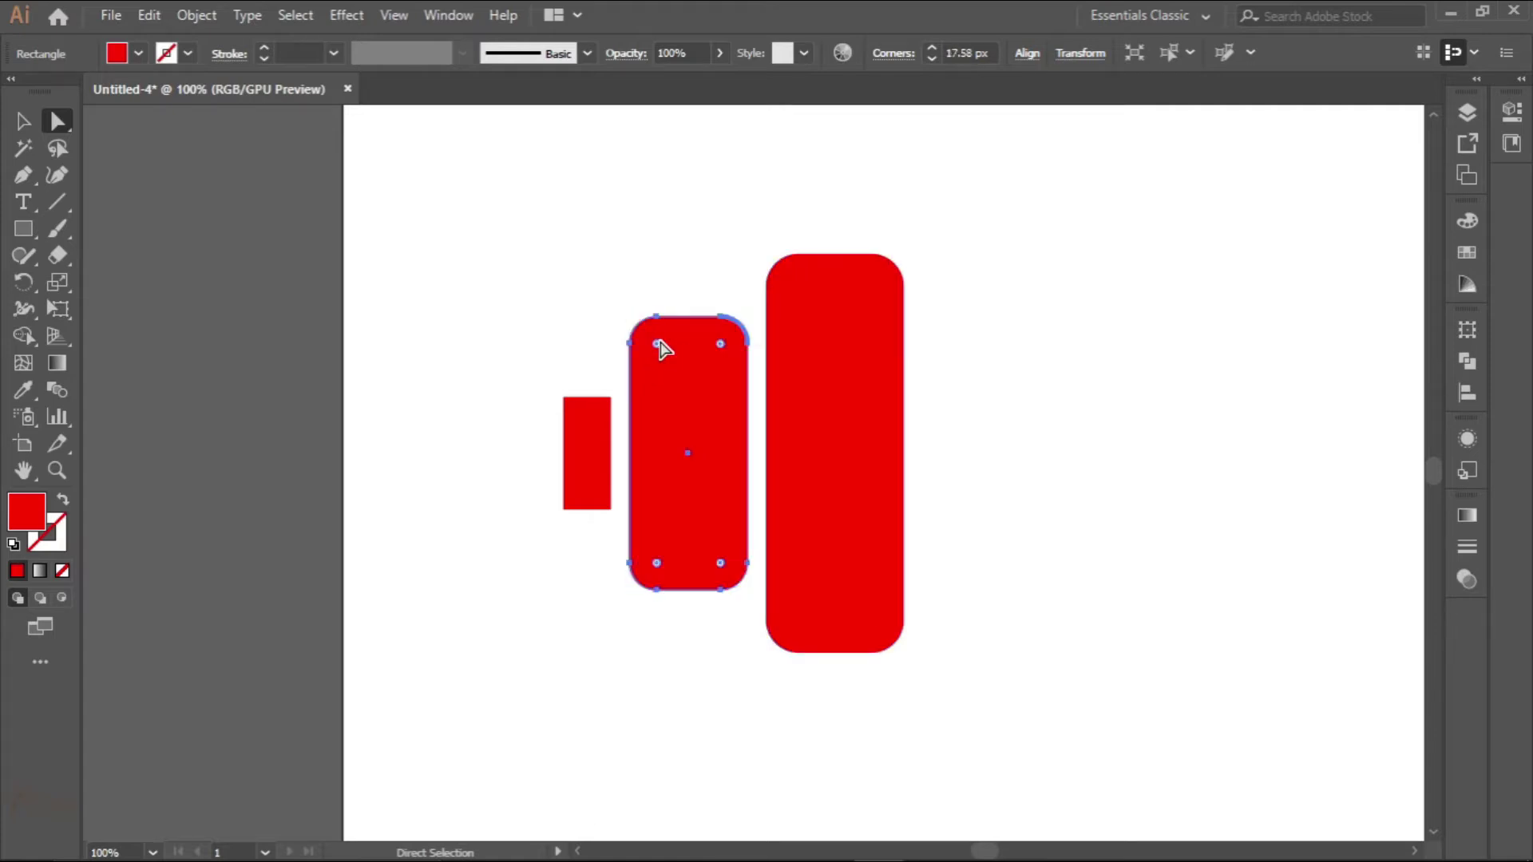
click(575, 428)
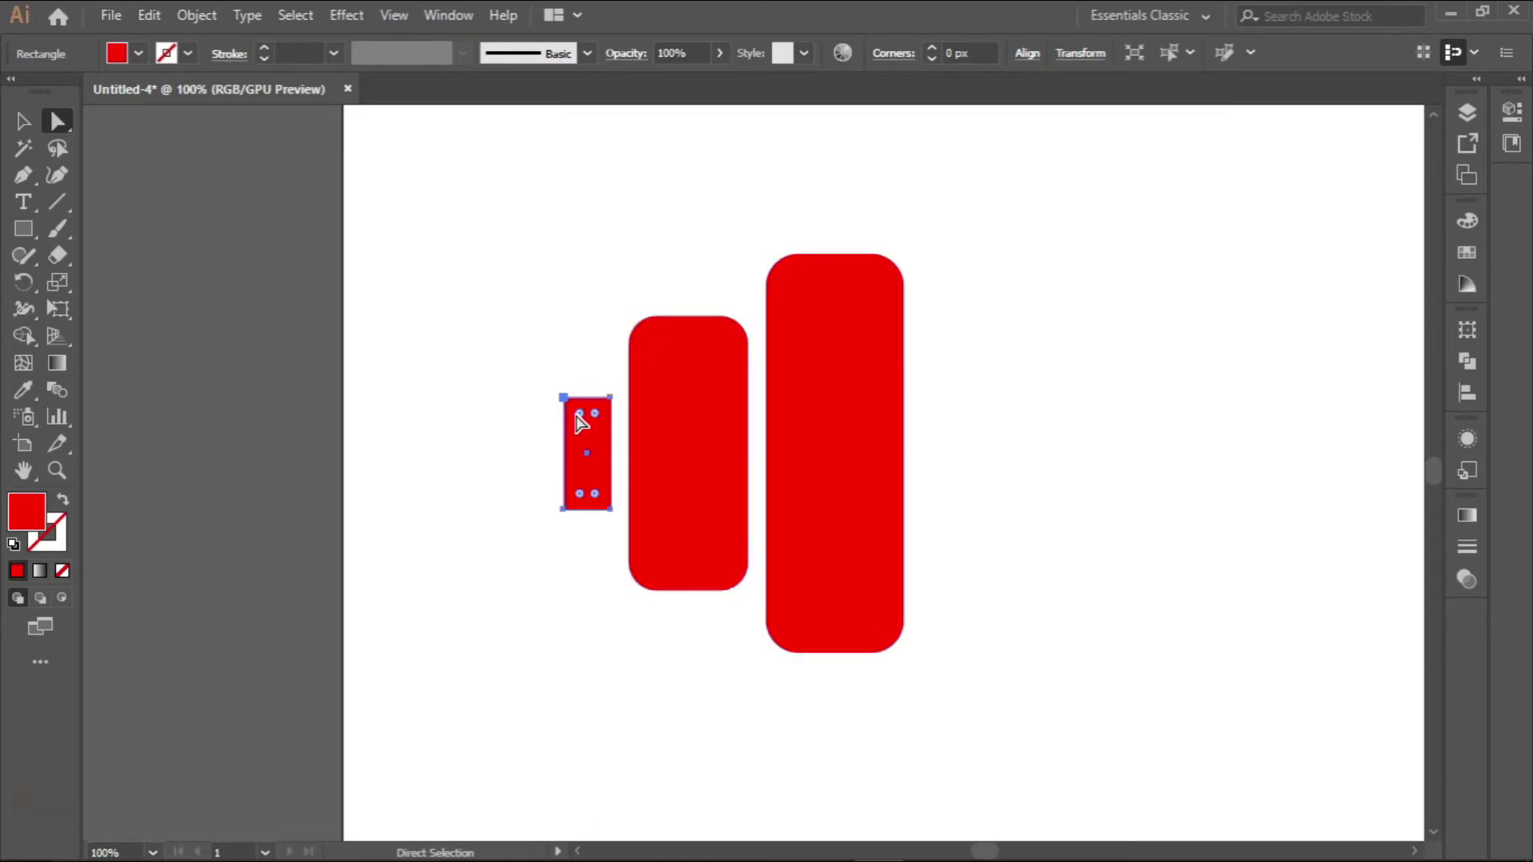
drag(579, 415, 586, 428)
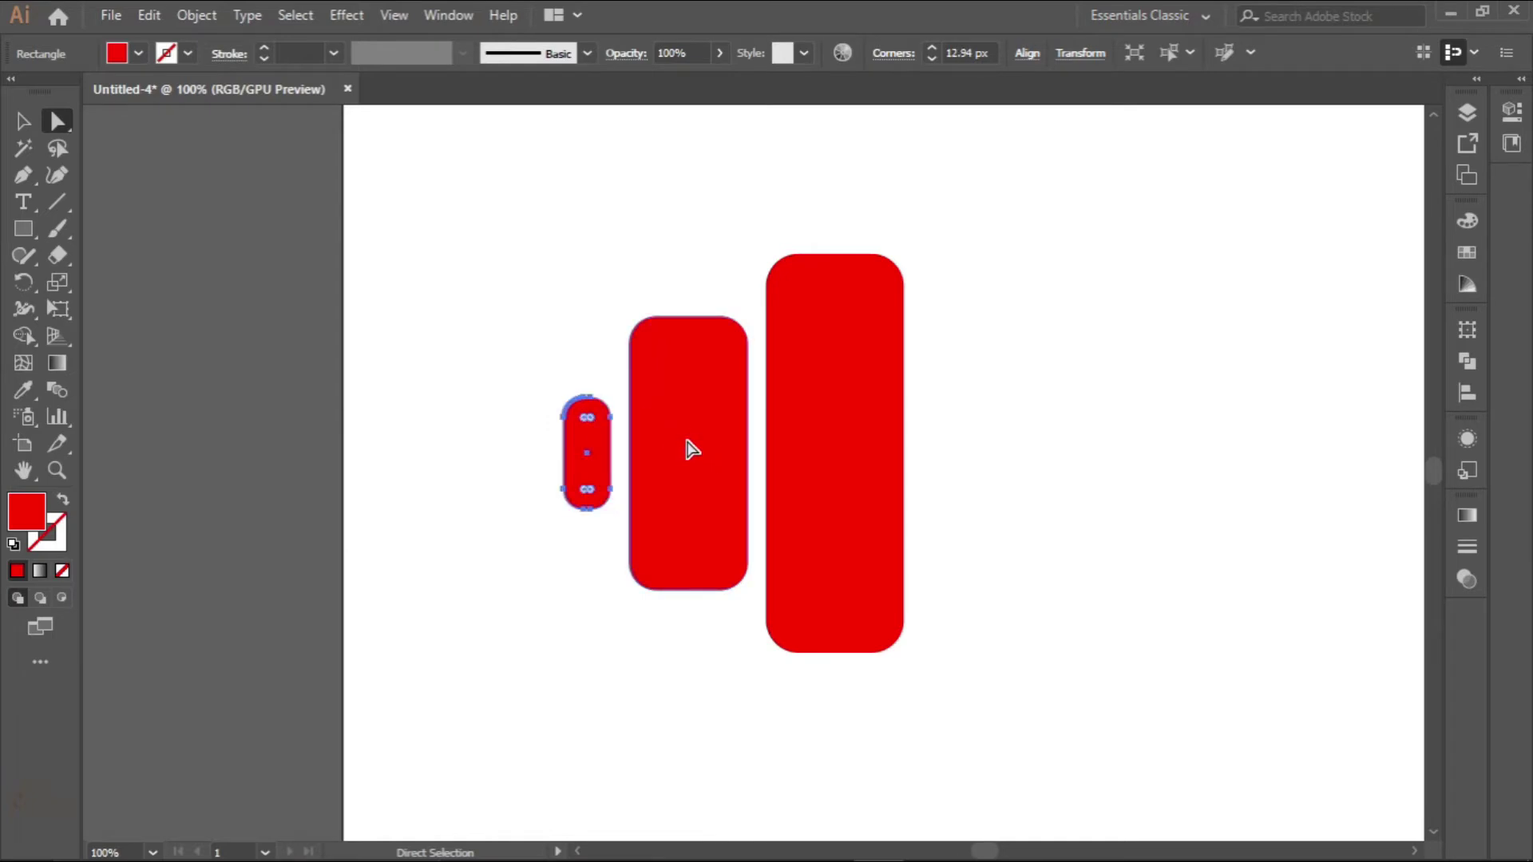
scroll(688, 441, down, 2)
Alt-drag copies of the tall, medium and small rectangles rightward, spacing them 12 px apart
click(24, 122)
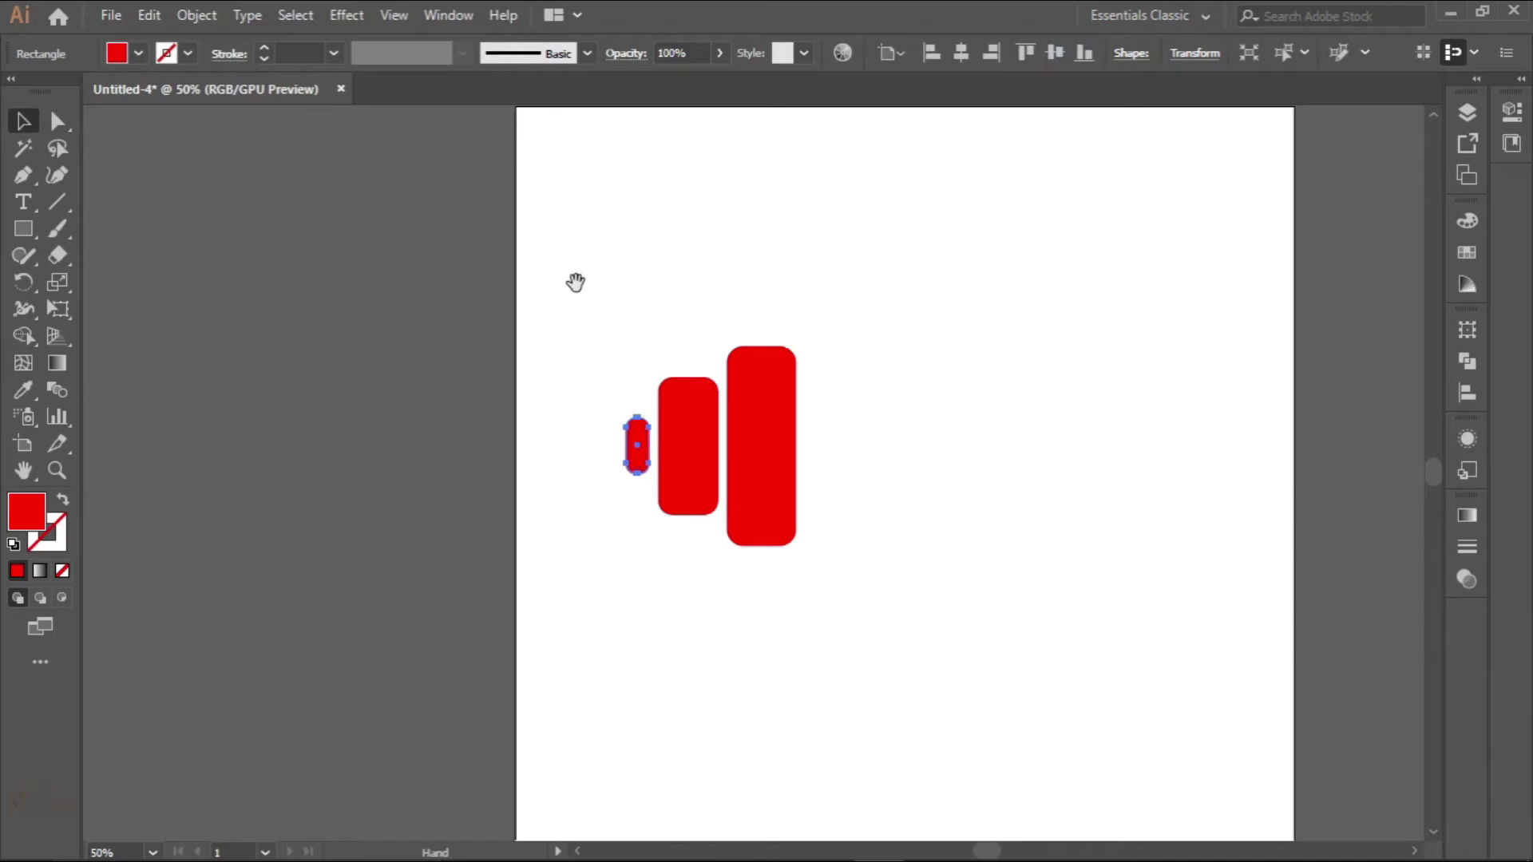
drag(574, 281, 377, 285)
click(755, 369)
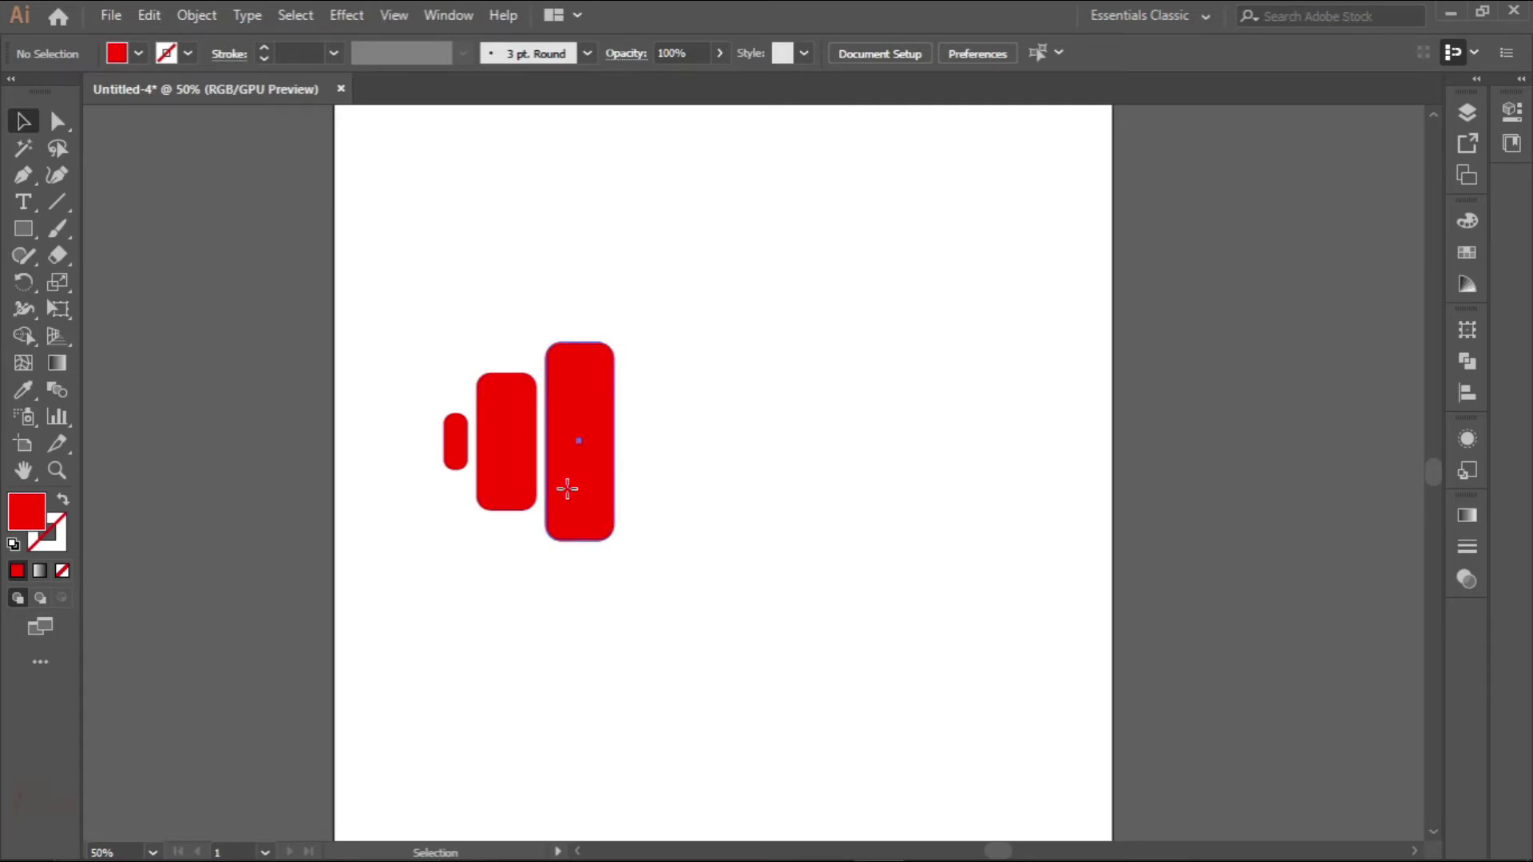
drag(567, 488, 870, 513)
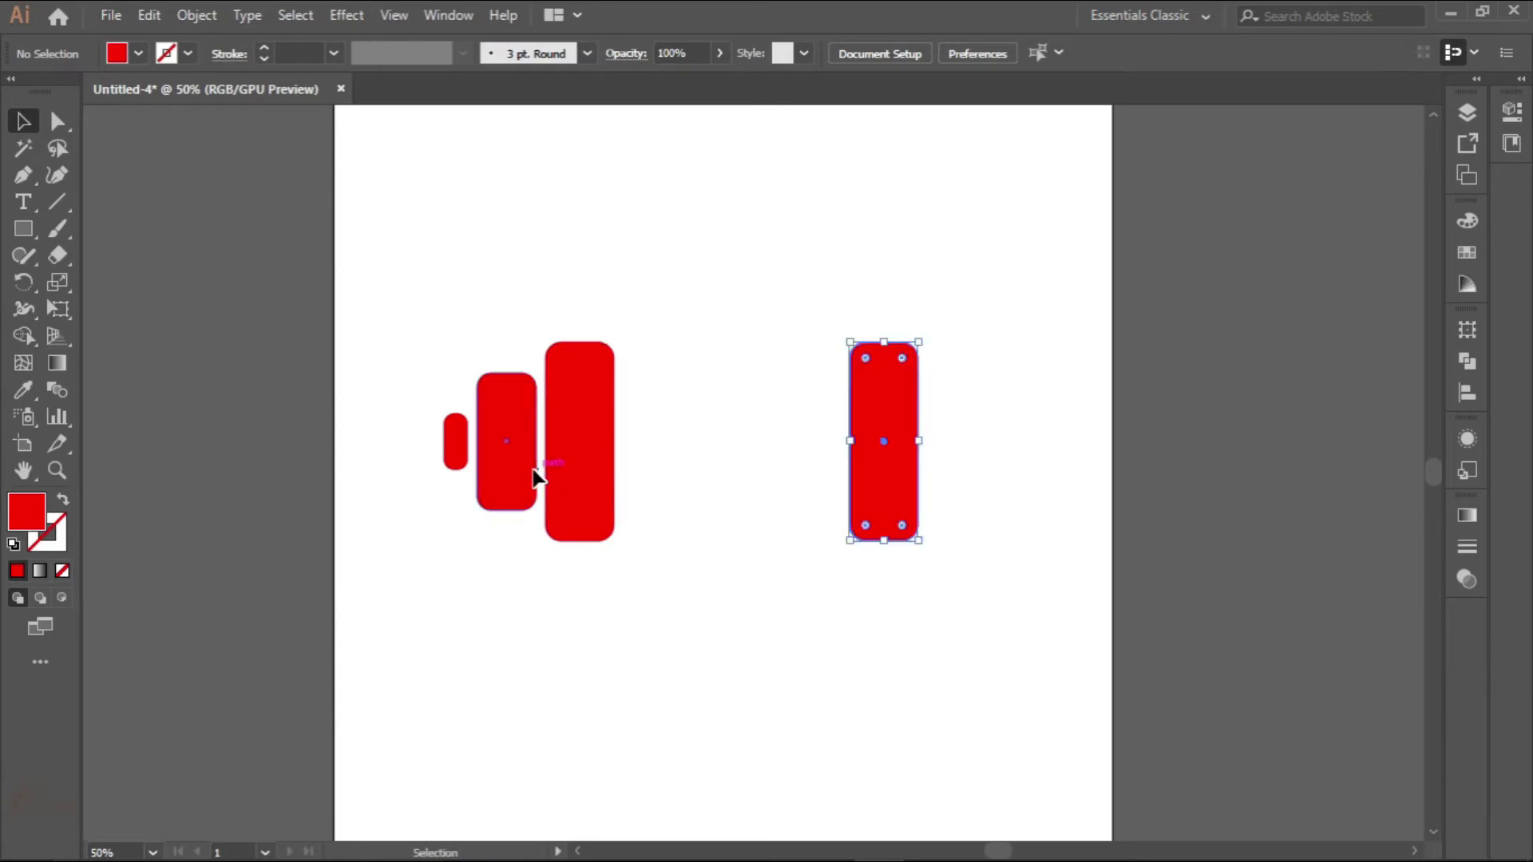
drag(517, 476, 968, 486)
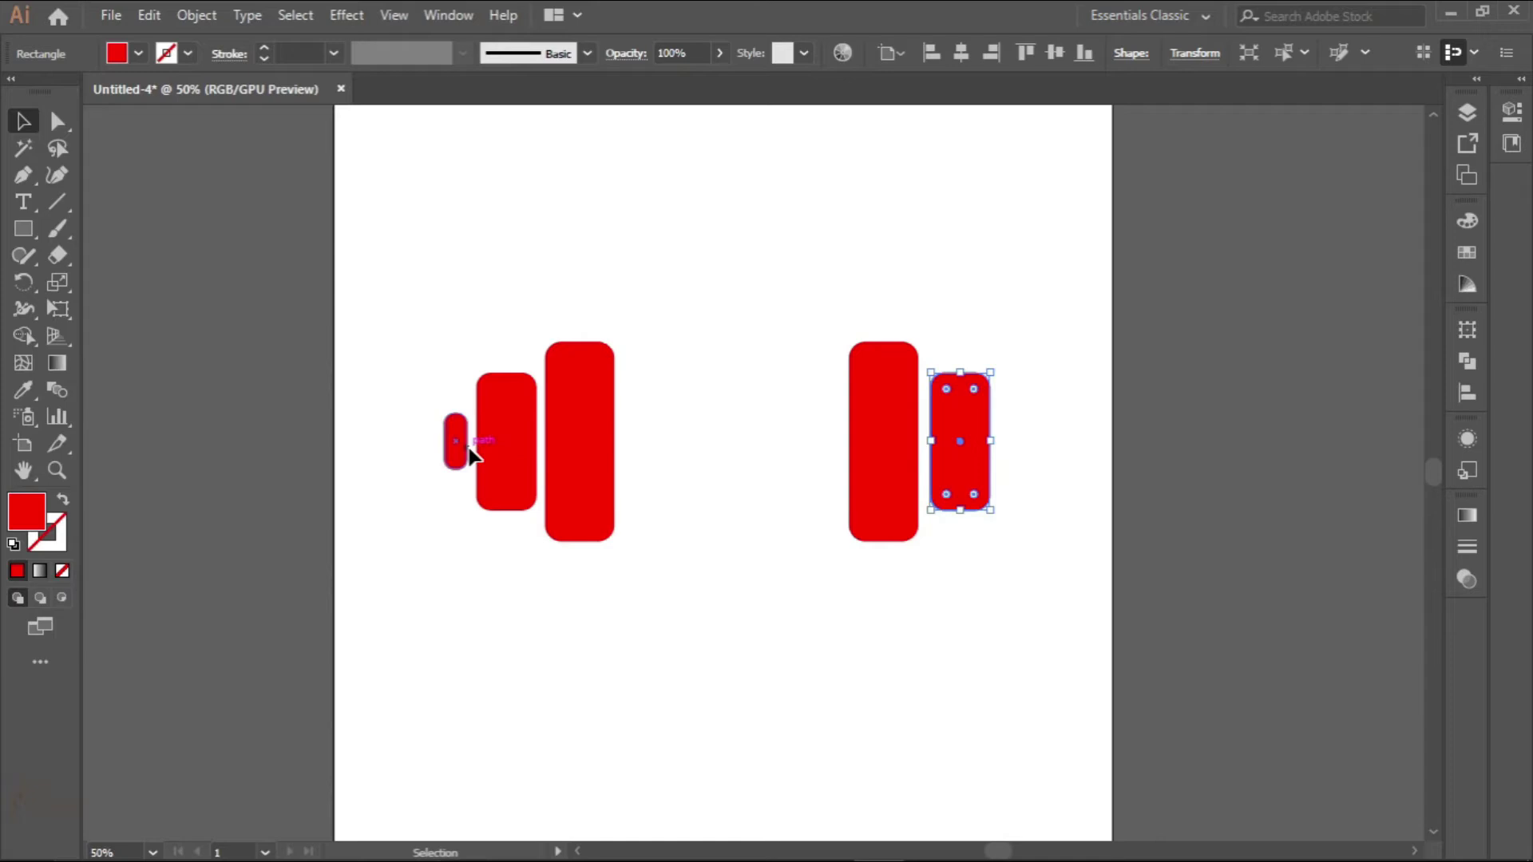
drag(472, 445, 996, 472)
scroll(919, 458, up, 1)
drag(1095, 455, 1088, 455)
Draw a small bar beside the left tall plate, copy it right, then delete the misplaced copy
scroll(807, 503, down, 1)
drag(626, 503, 795, 491)
click(25, 233)
scroll(543, 445, up, 3)
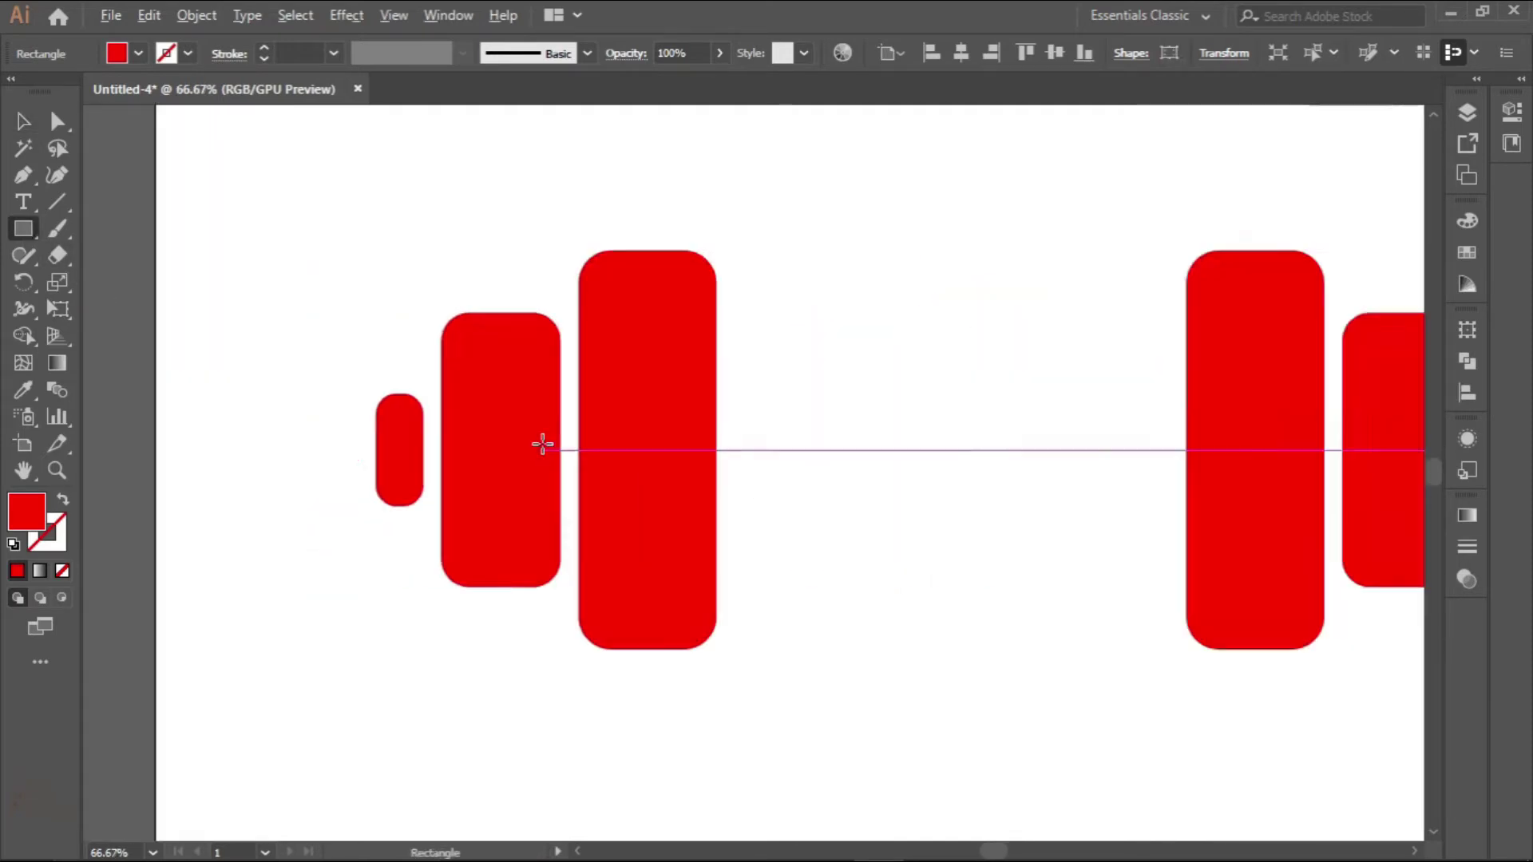
mouse_move(569, 415)
mouse_down()
mouse_move(615, 483)
mouse_move(608, 508)
mouse_up()
scroll(608, 509, down, 1)
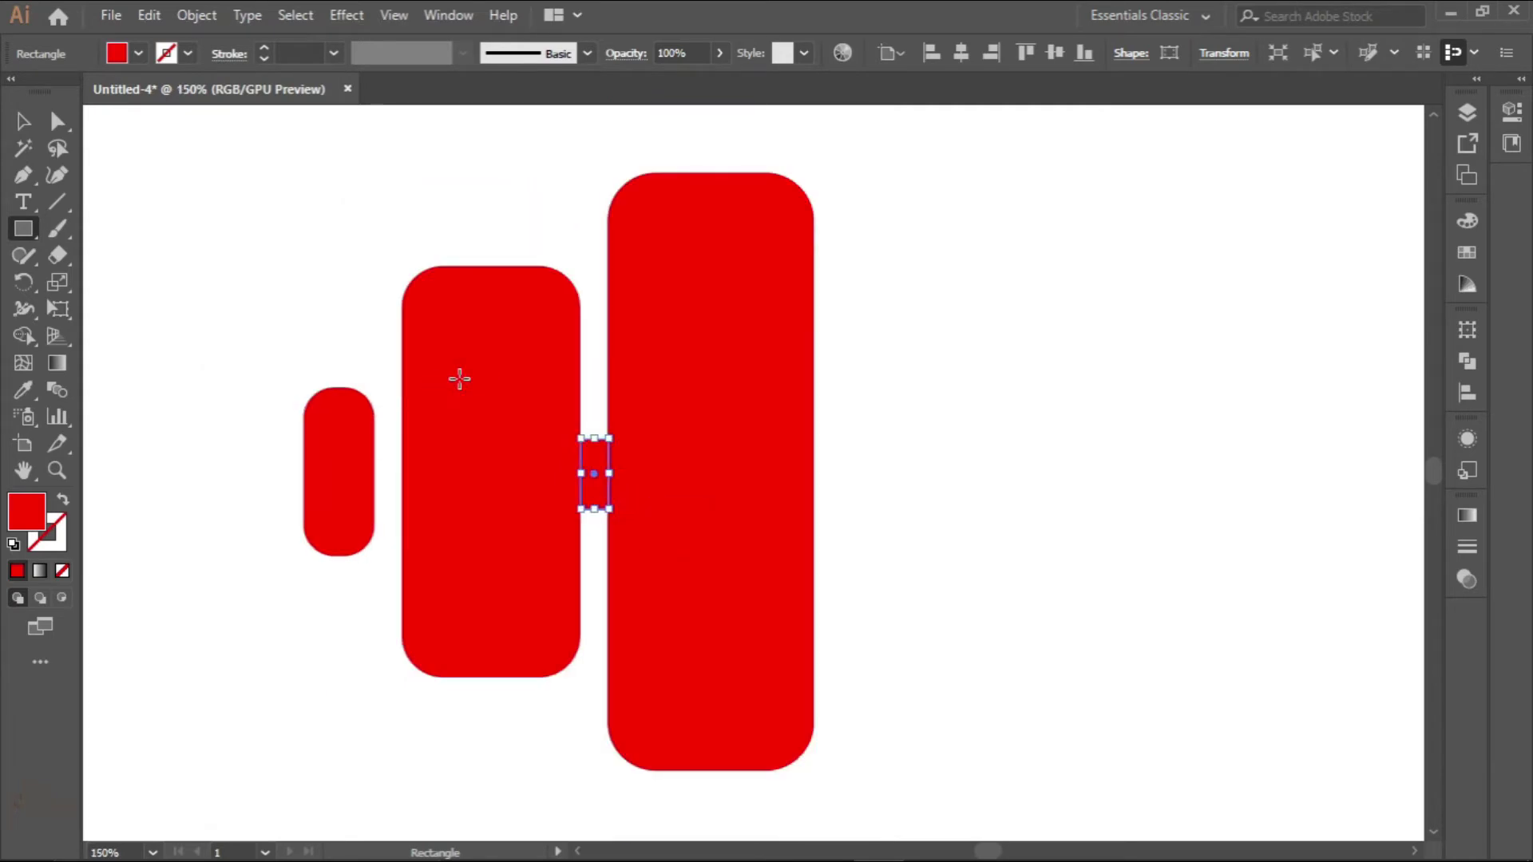
click(23, 121)
scroll(441, 407, down, 1)
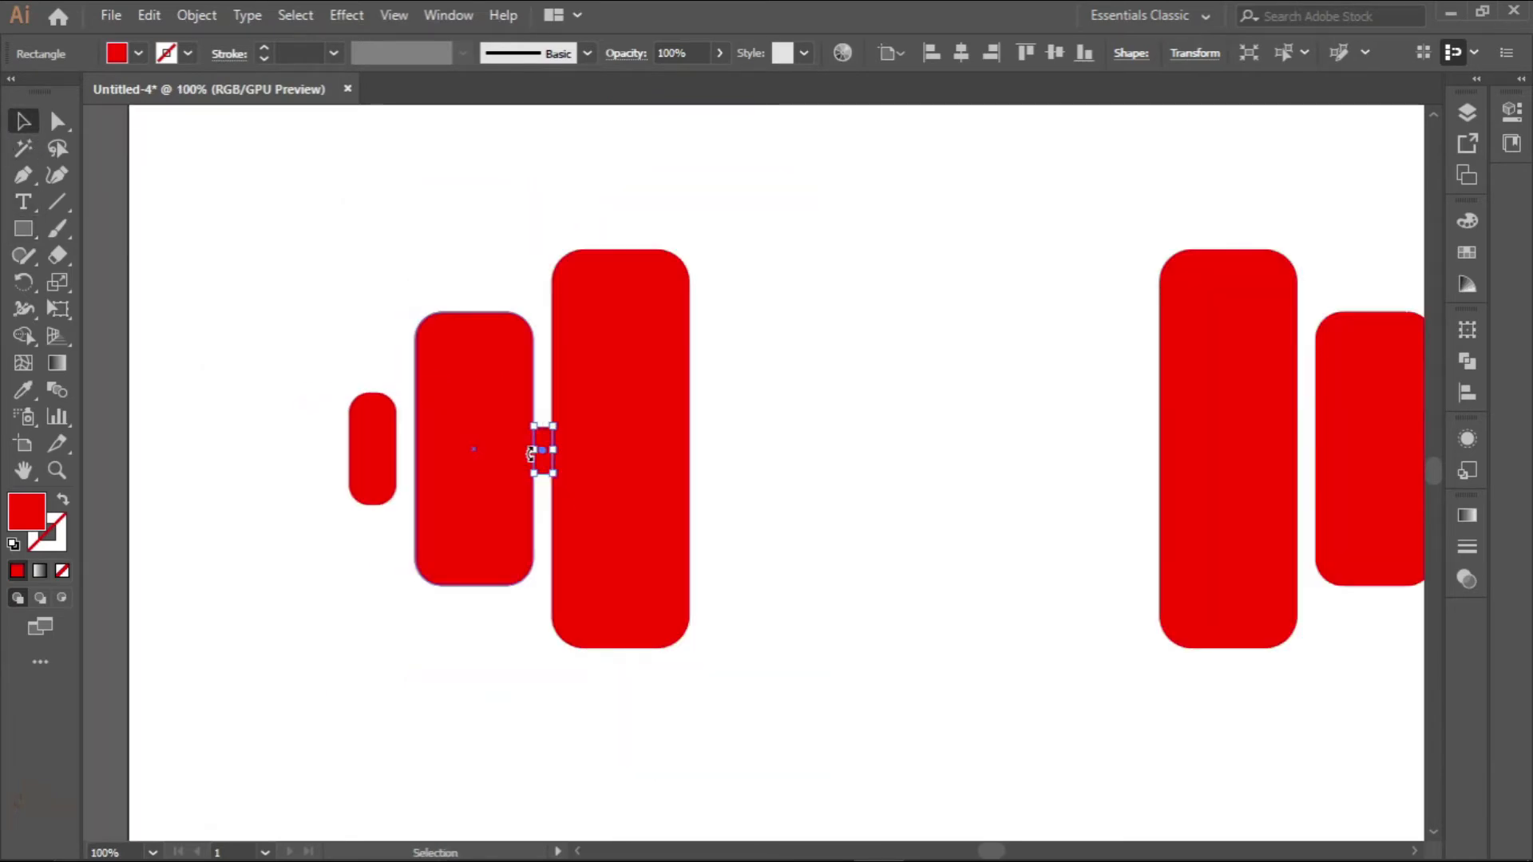
drag(530, 454, 1309, 471)
scroll(1317, 457, up, 3)
scroll(1338, 514, down, 2)
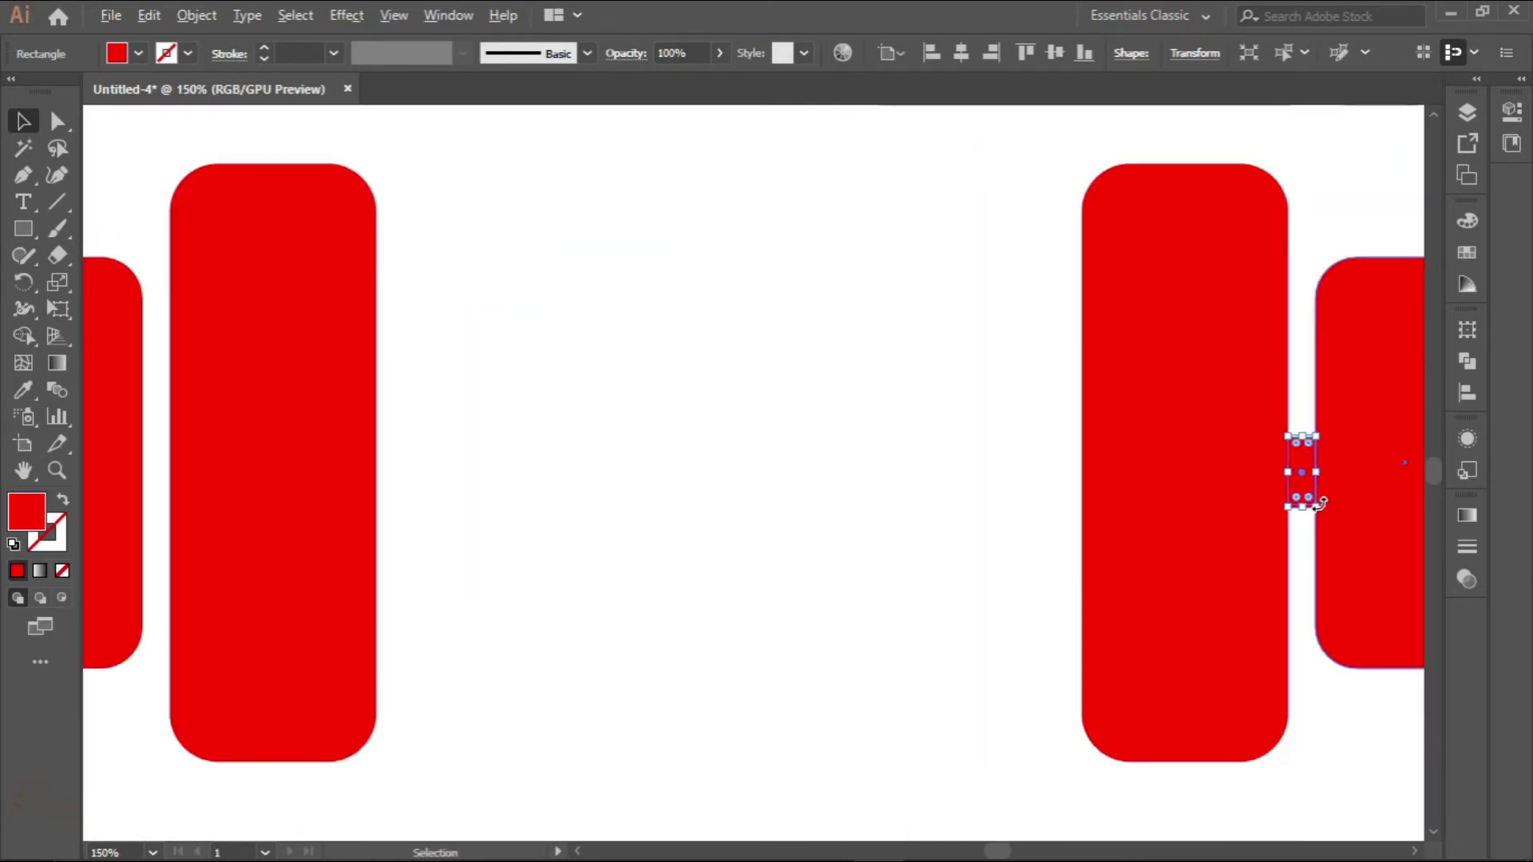
key(Delete)
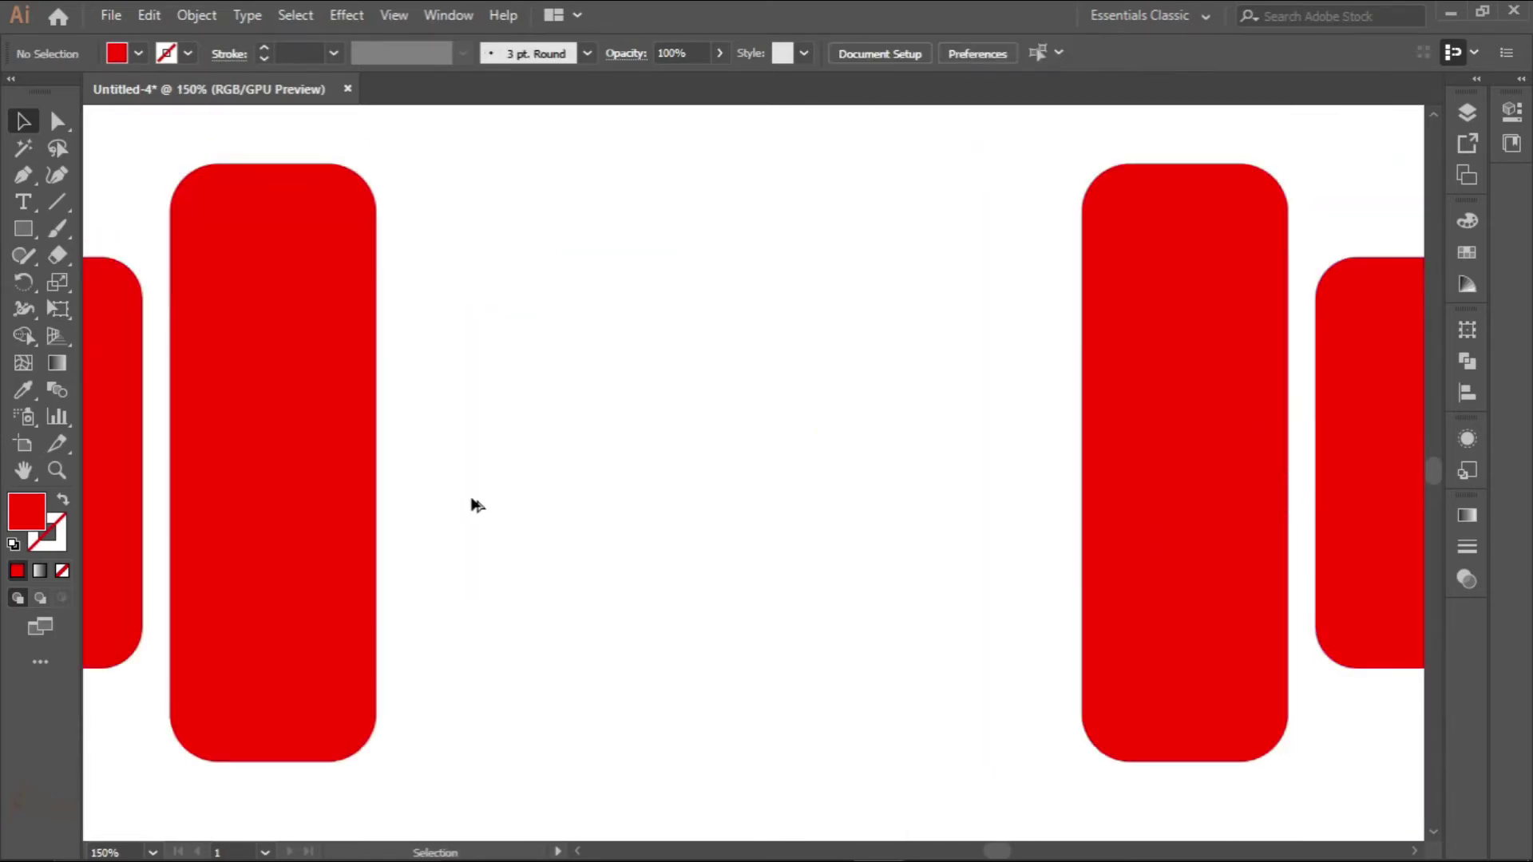
Draw a small connector rectangle between the left small and medium plates
drag(476, 505, 764, 489)
click(24, 226)
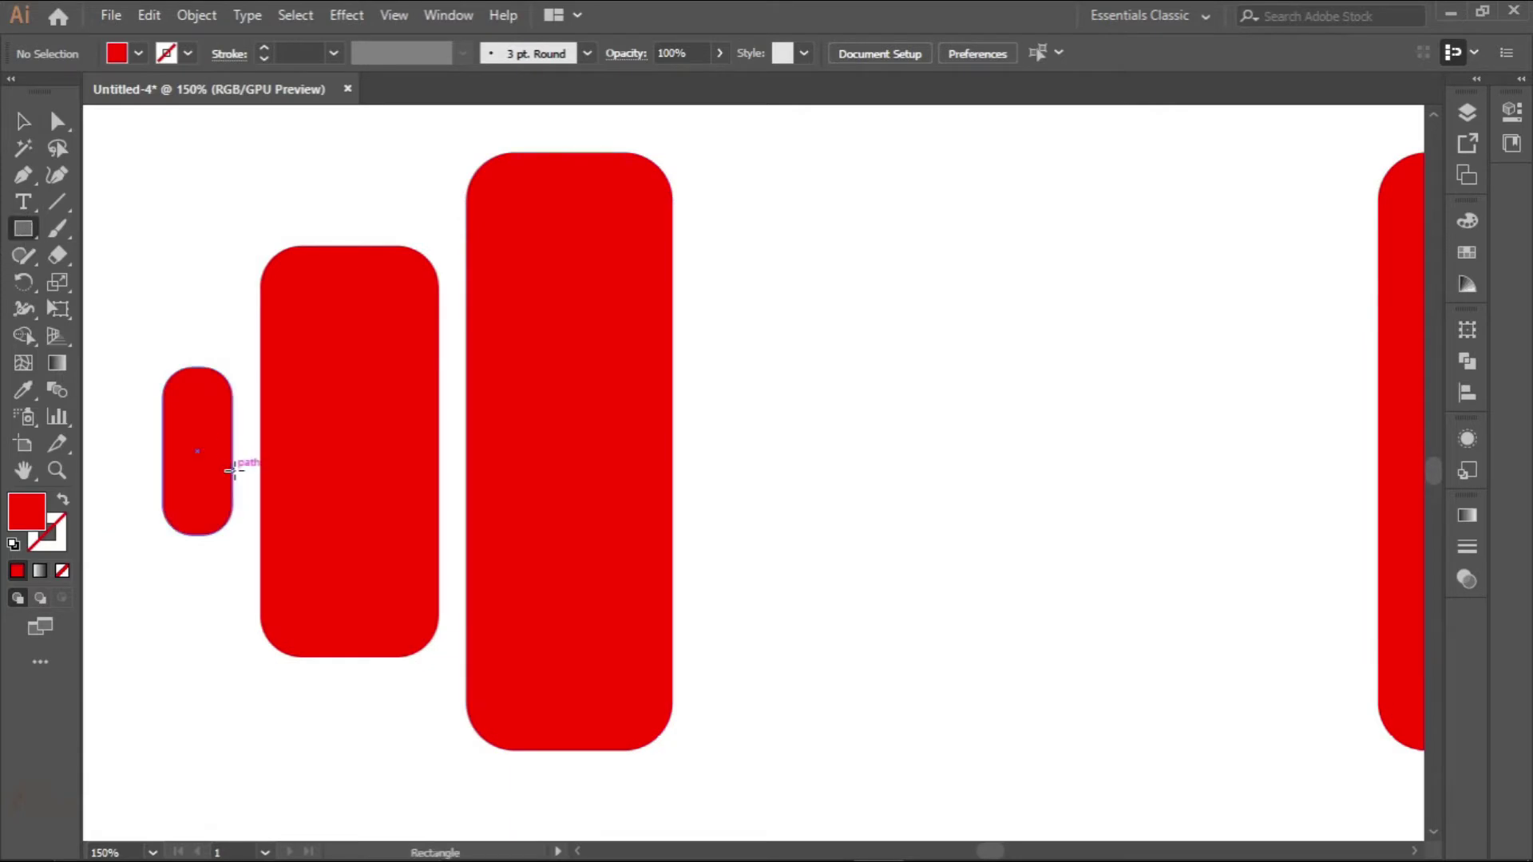
scroll(231, 461, up, 1)
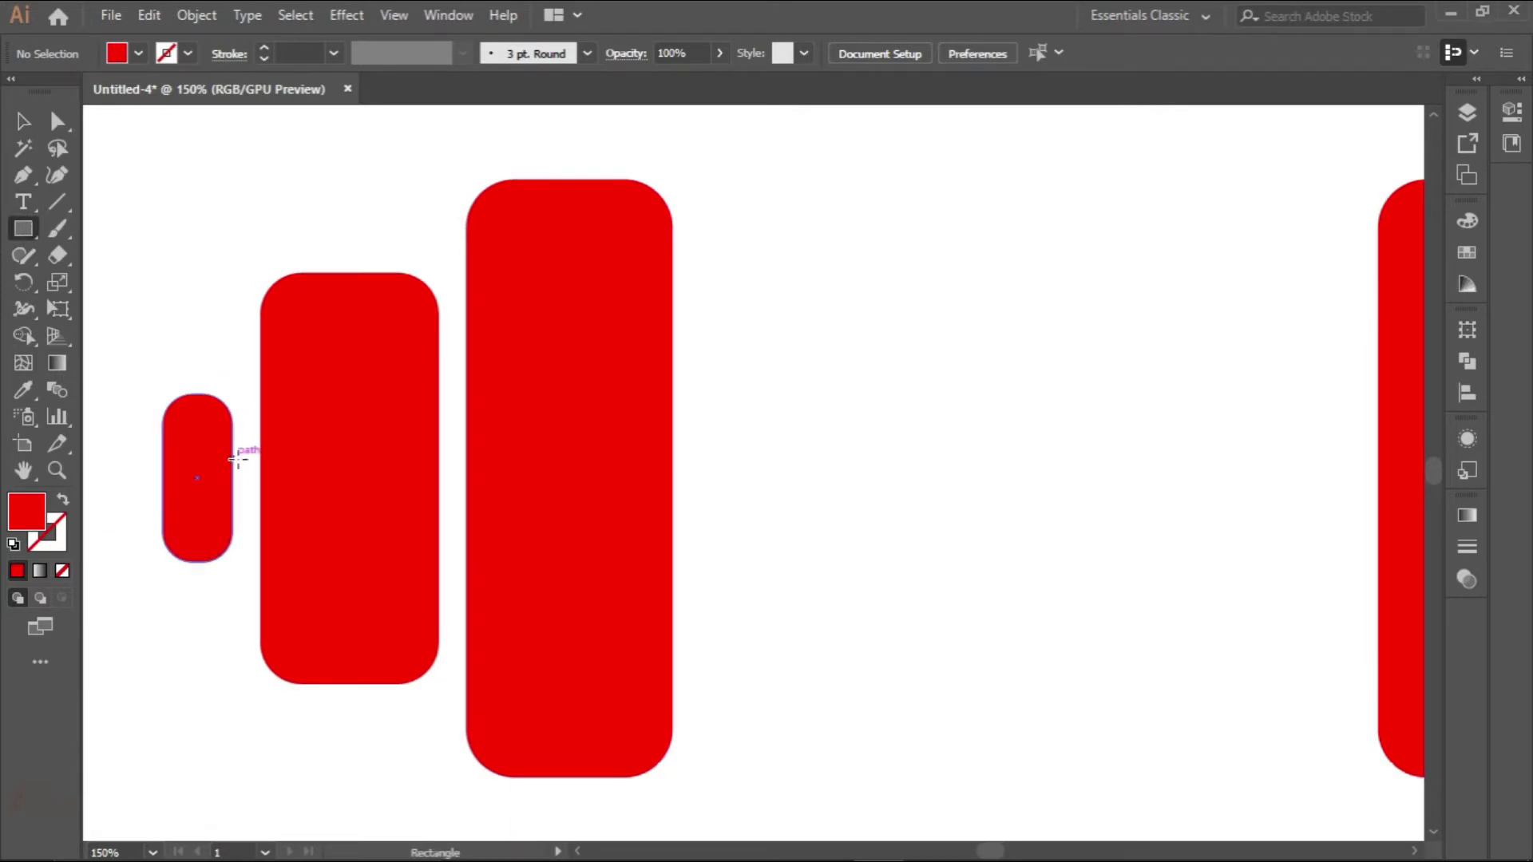
drag(232, 458, 262, 505)
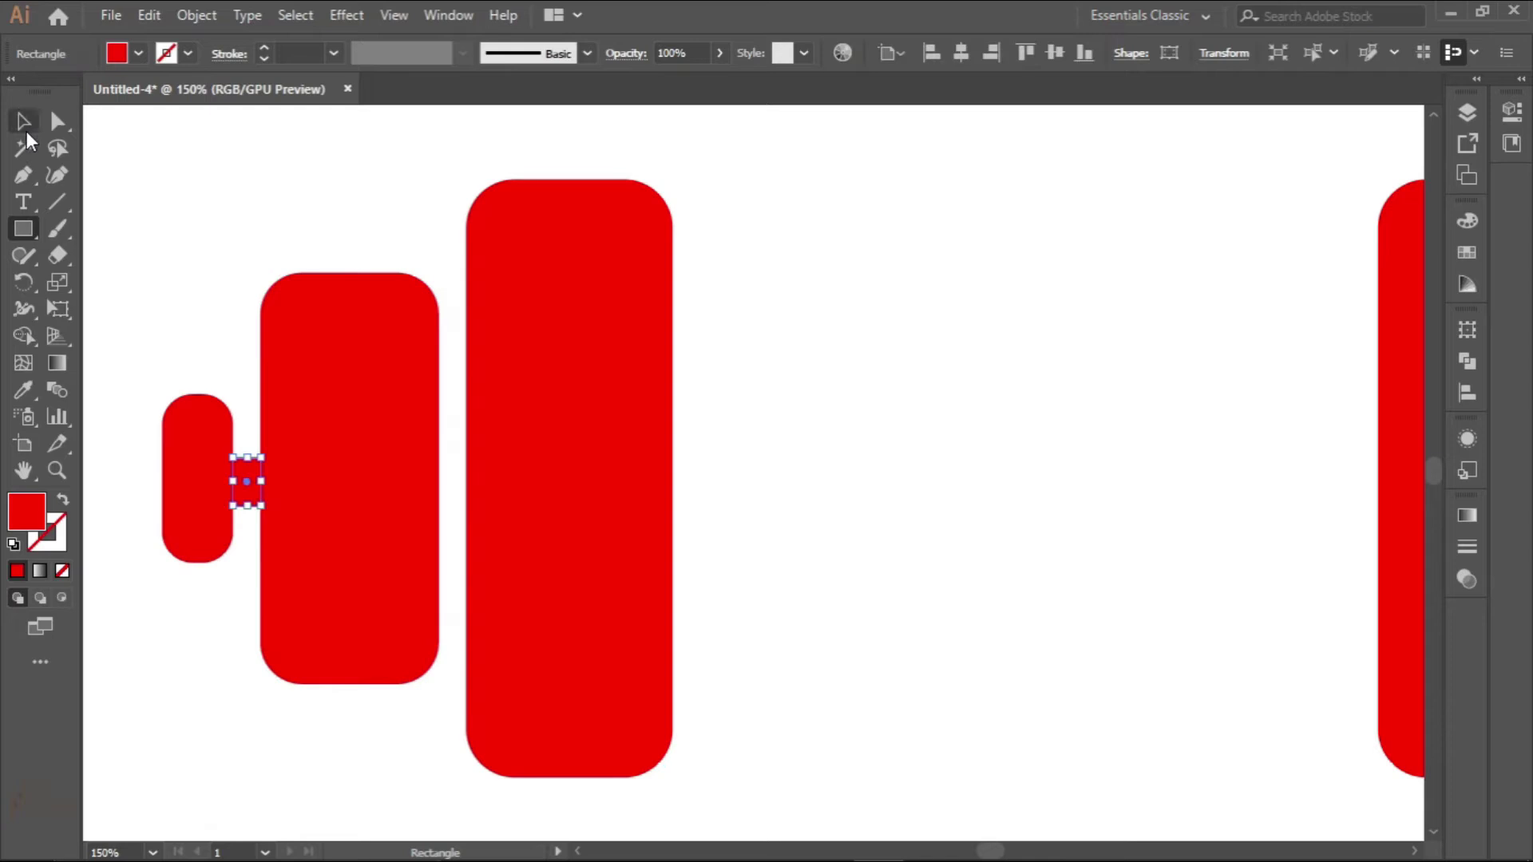
Duplicate the connector straight across to the right-side plates and clear the selection
click(24, 122)
scroll(96, 316, down, 2)
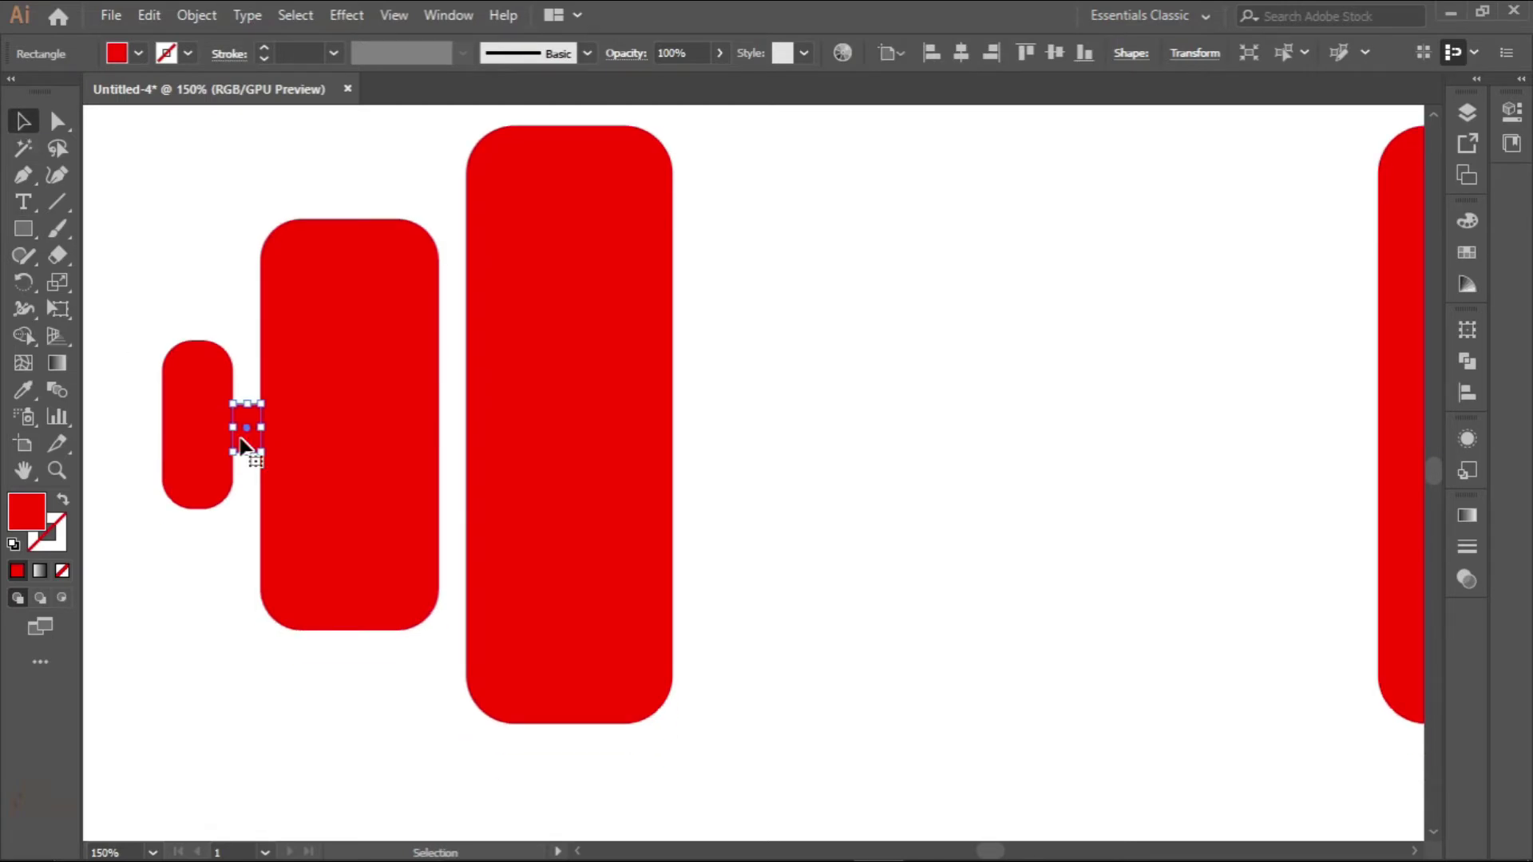
alt+scroll(241, 443, down, 1)
drag(245, 444, 1285, 435)
alt+scroll(1284, 439, up, 4)
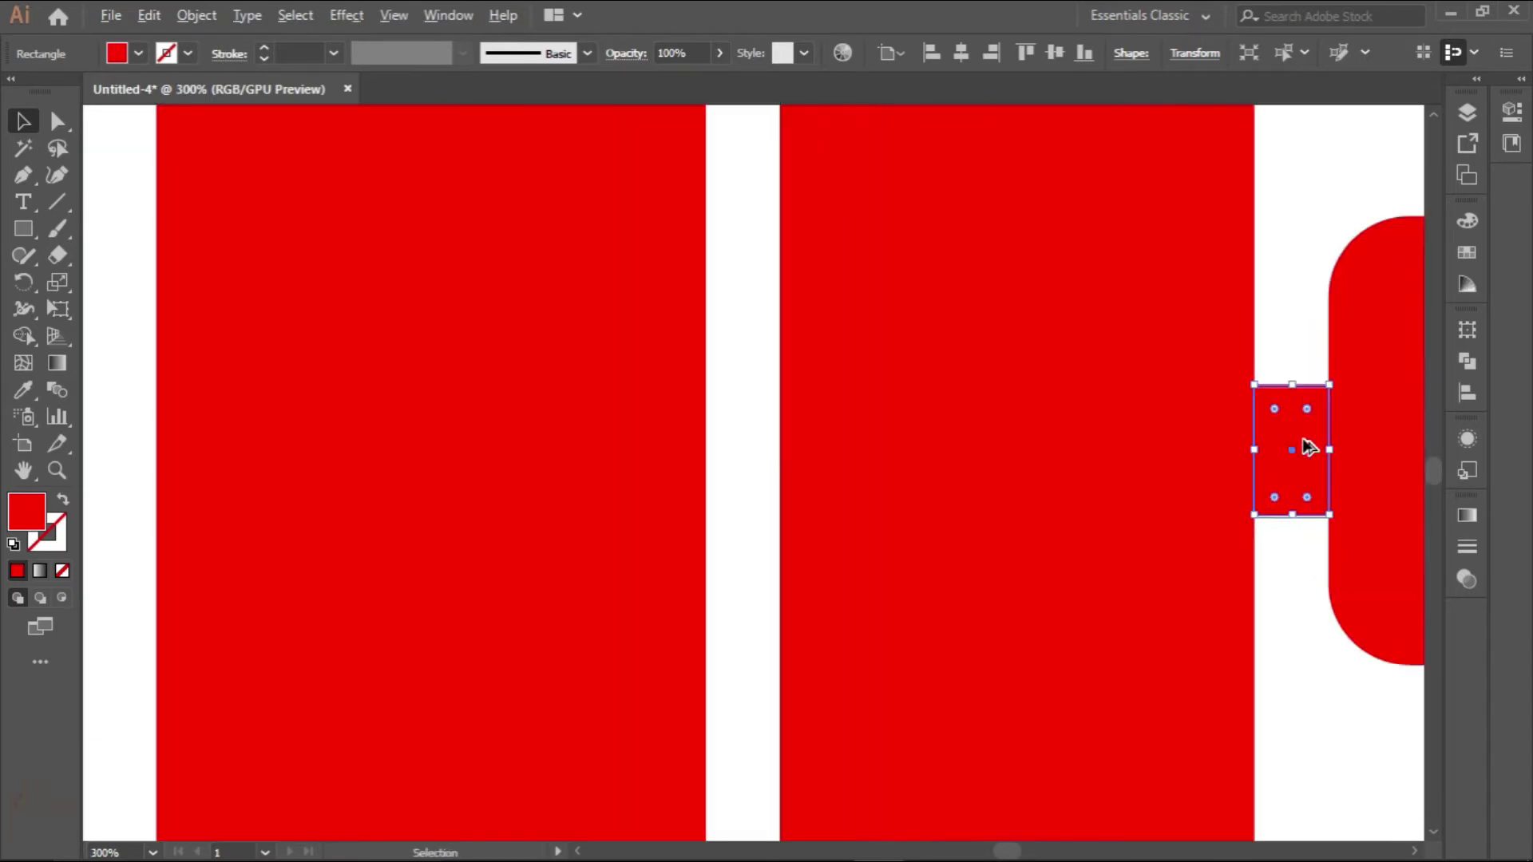
alt+scroll(1285, 439, down, 2)
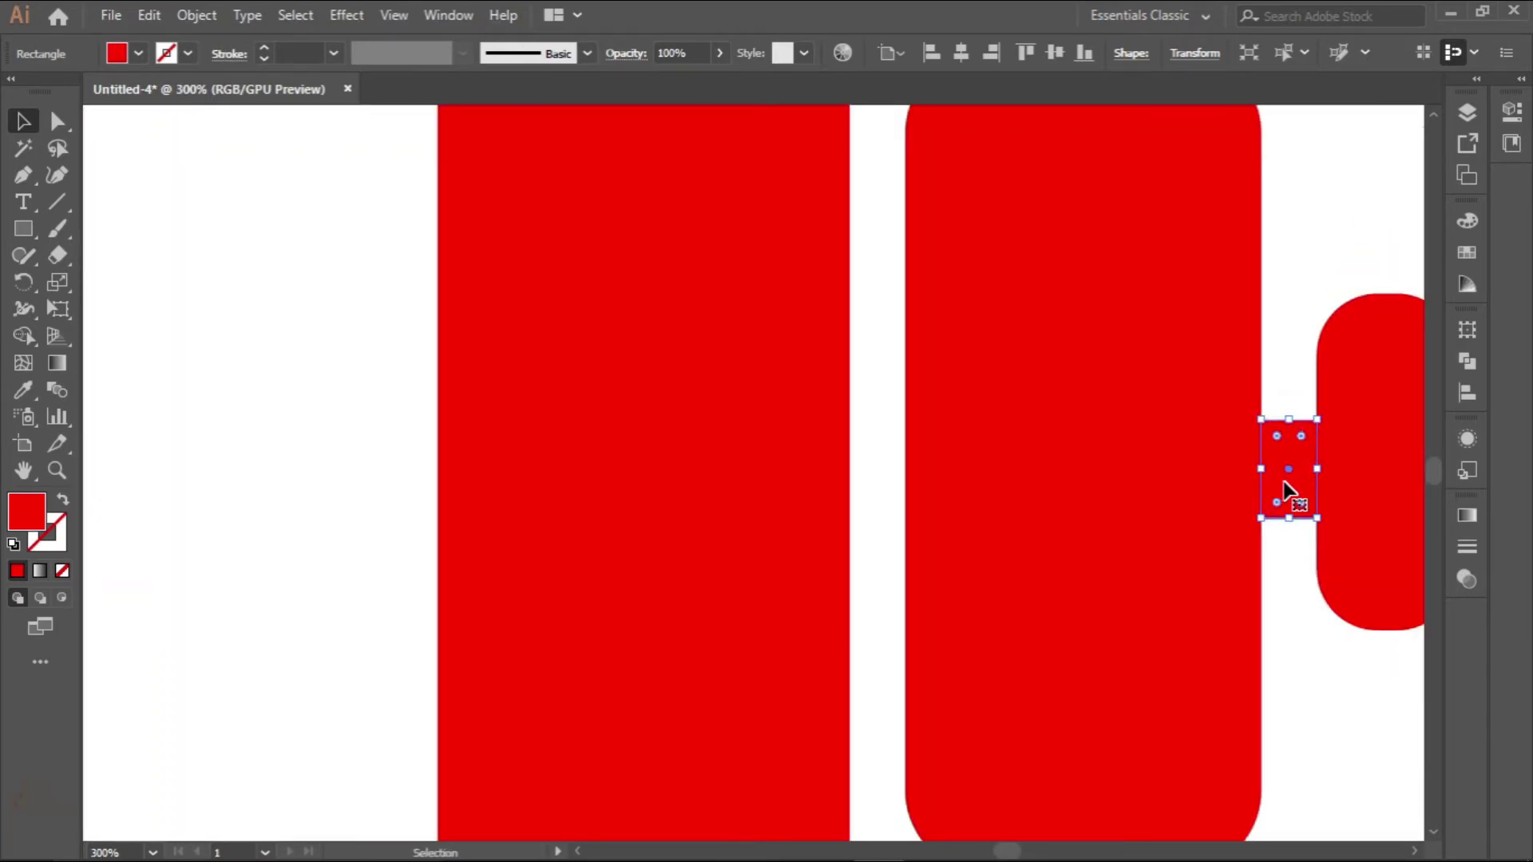
key(ctrl+shift+a)
alt+scroll(575, 528, down, 6)
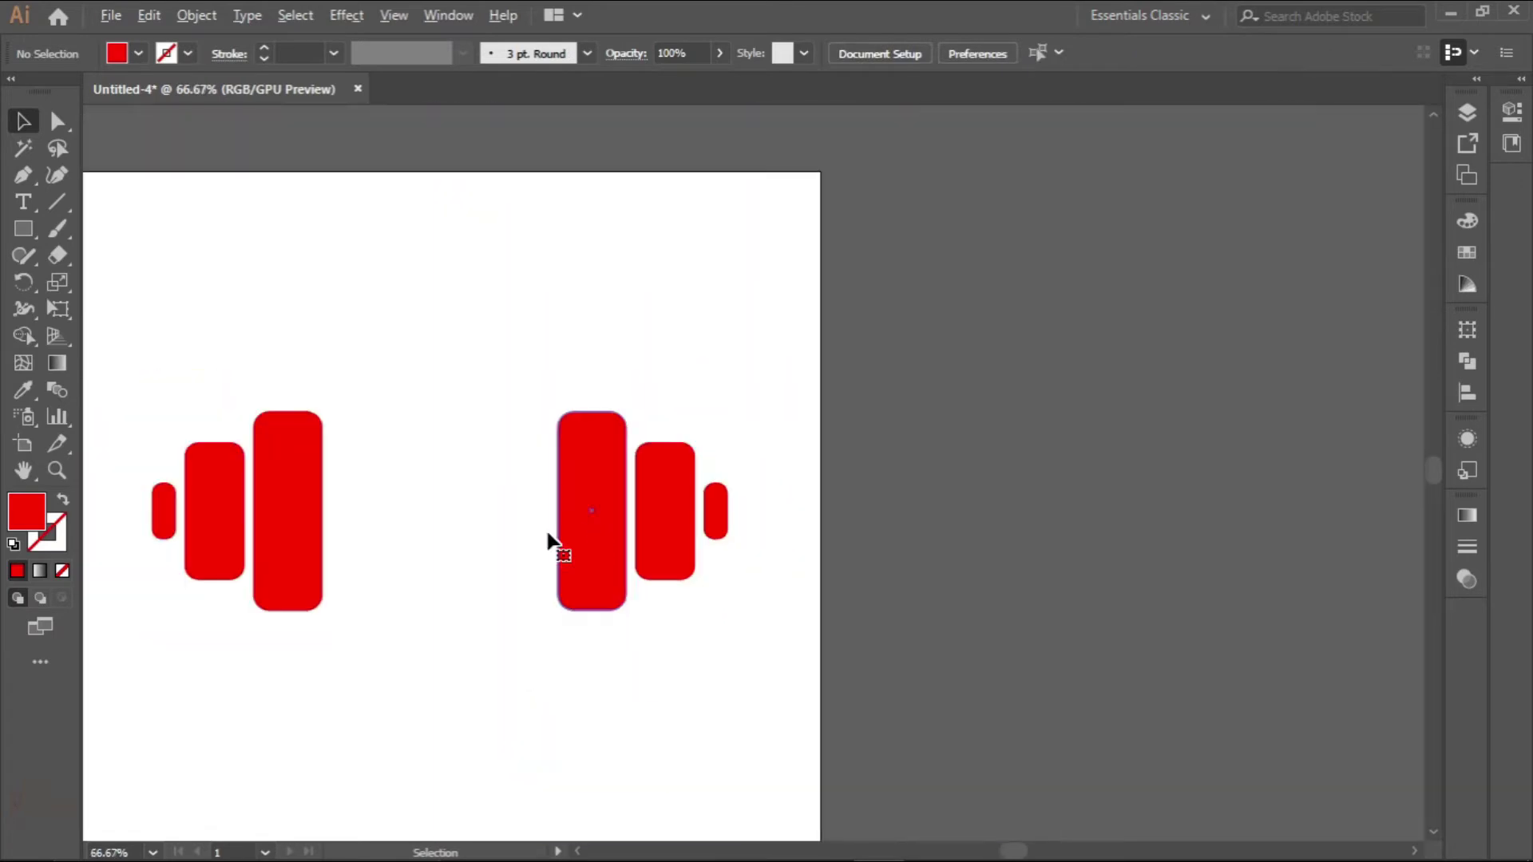
With the Pen tool, start the heartbeat with a flat stretch from inside the left tall plate
drag(712, 543, 742, 550)
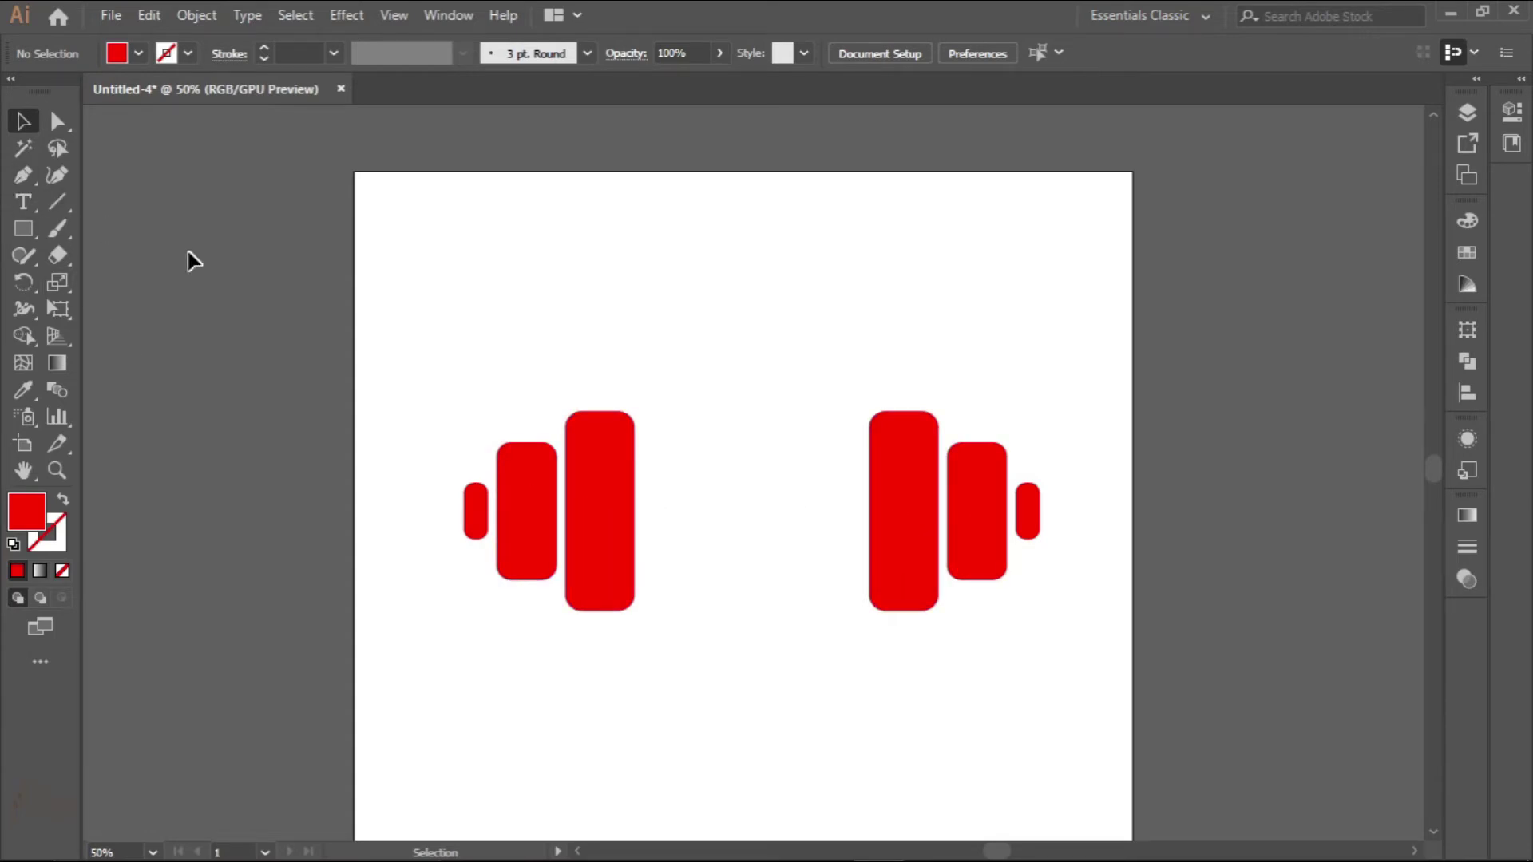
click(17, 179)
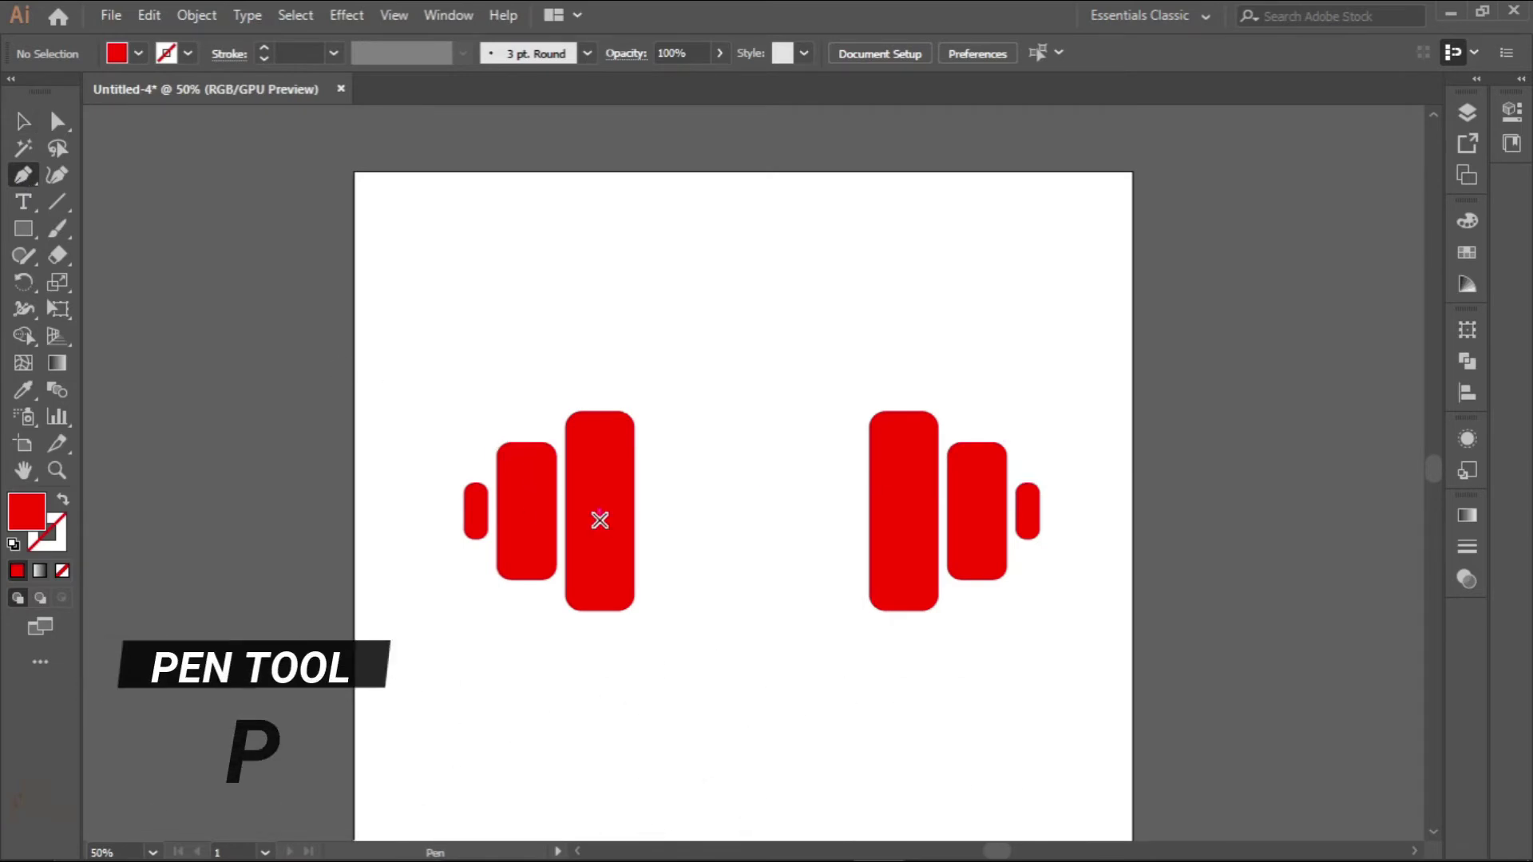
scroll(584, 518, up, 1)
drag(657, 520, 591, 503)
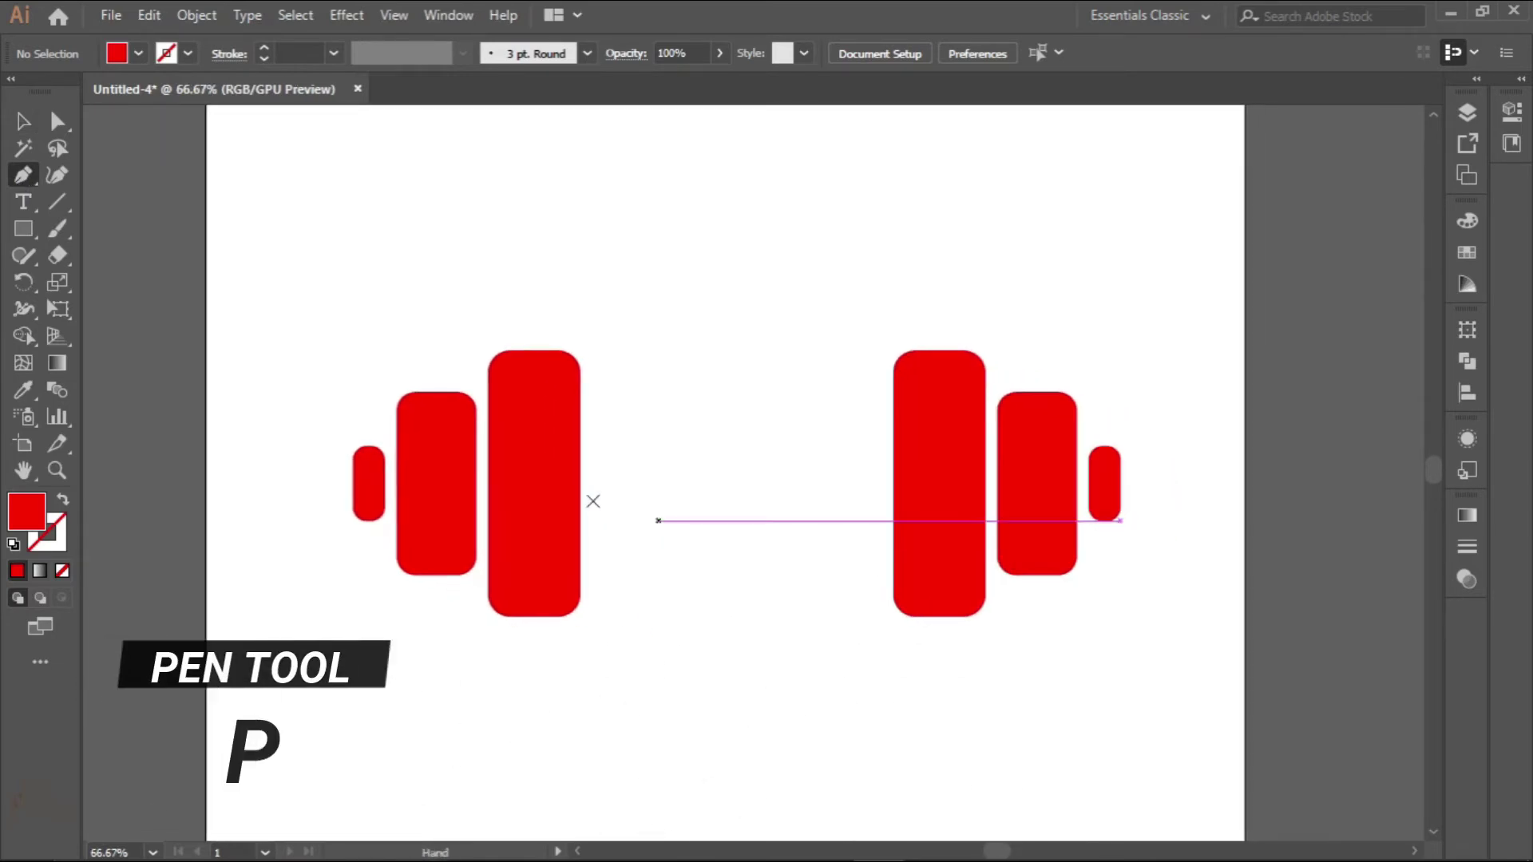
click(533, 483)
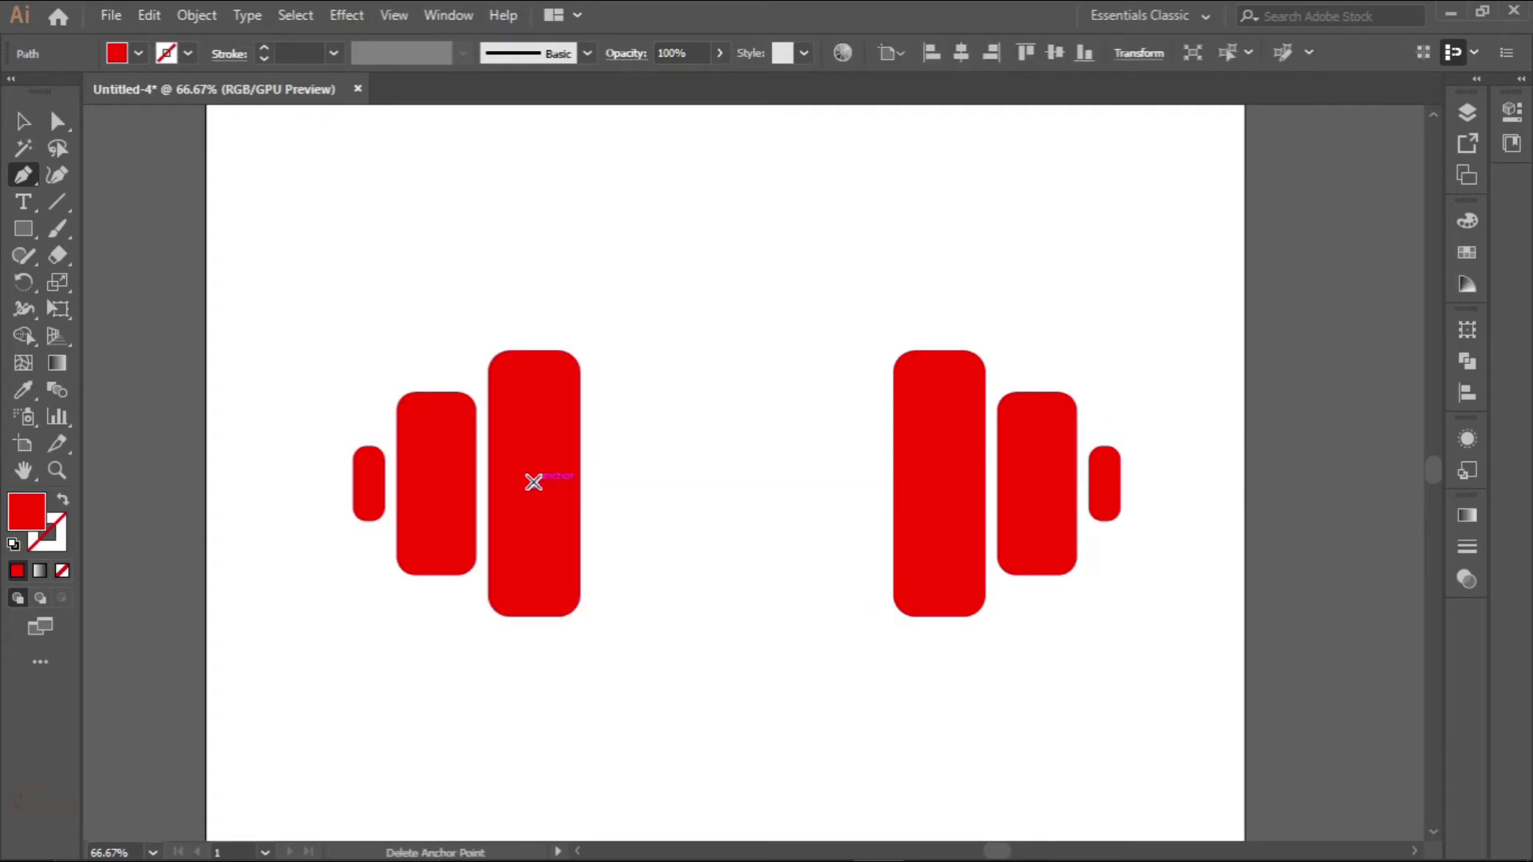
click(673, 484)
Add the heartbeat's small peak, deep dip and tall peak, ending inside the right tall plate
click(699, 433)
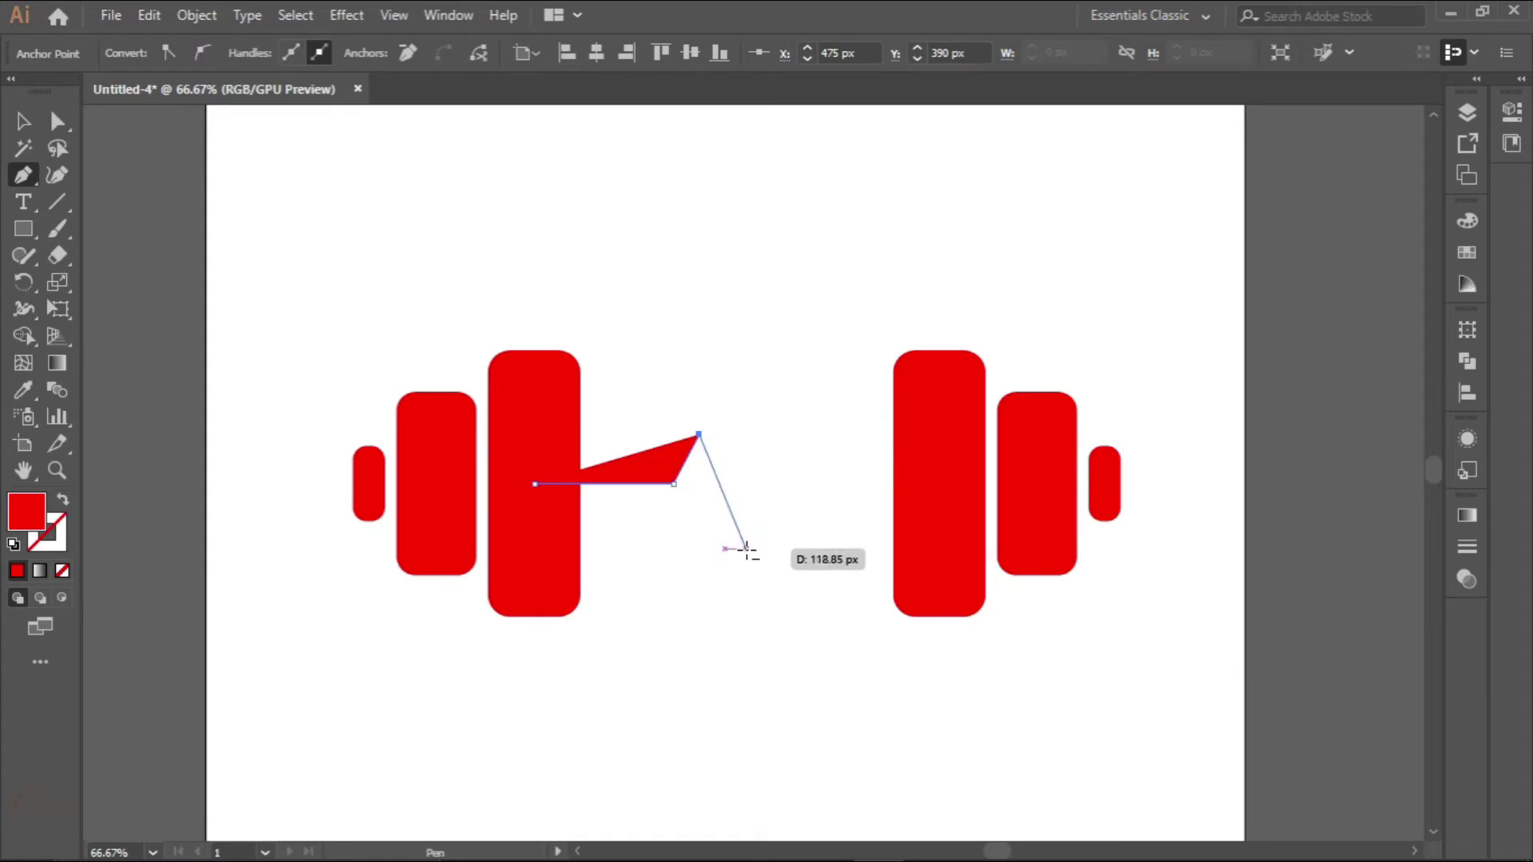
click(748, 565)
click(780, 378)
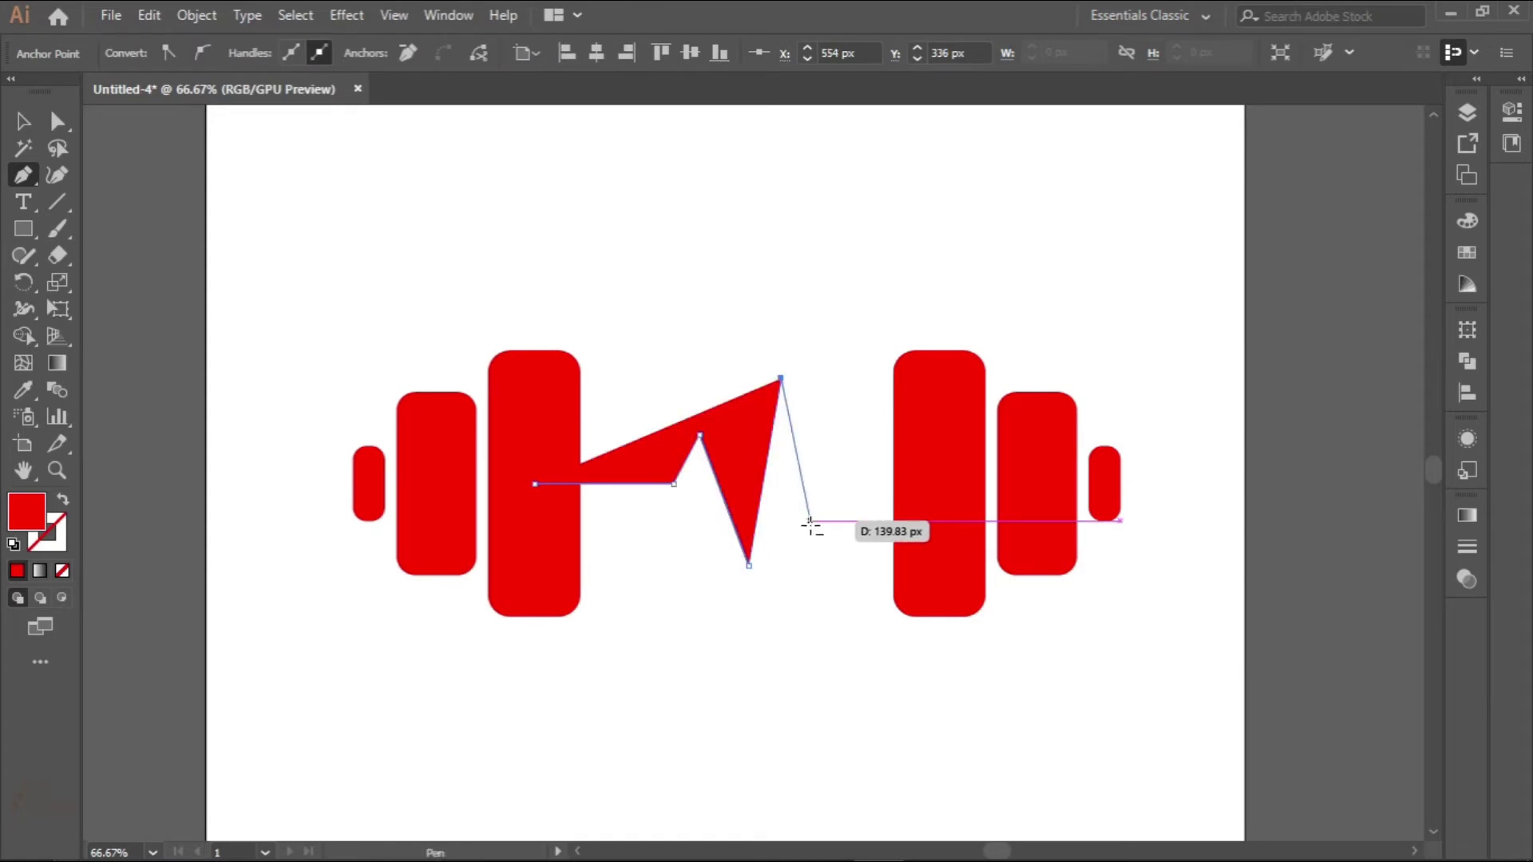
click(809, 528)
click(830, 484)
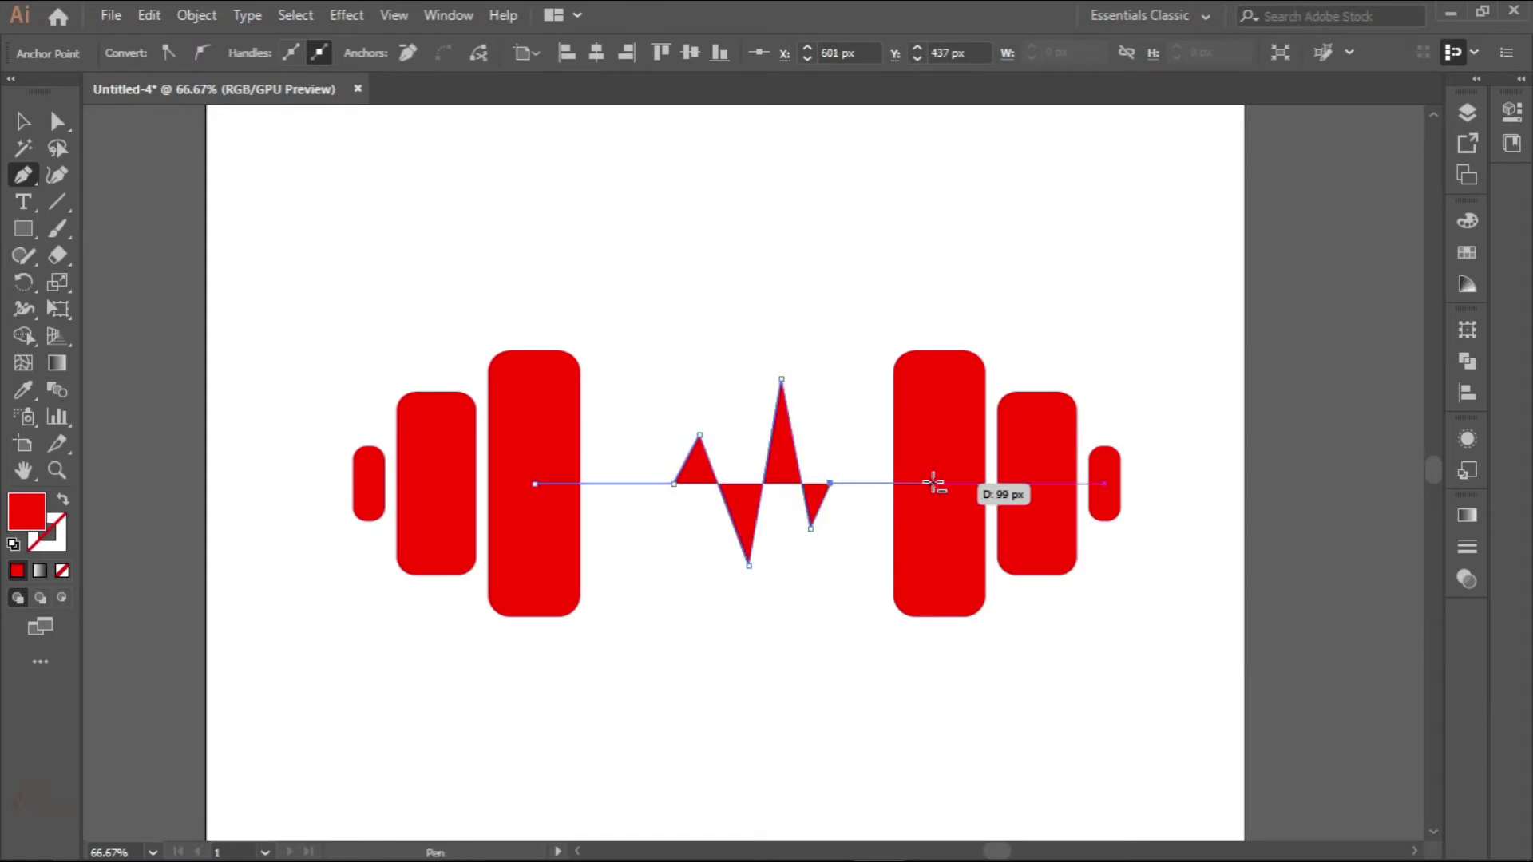
click(932, 483)
key(Return)
key(v)
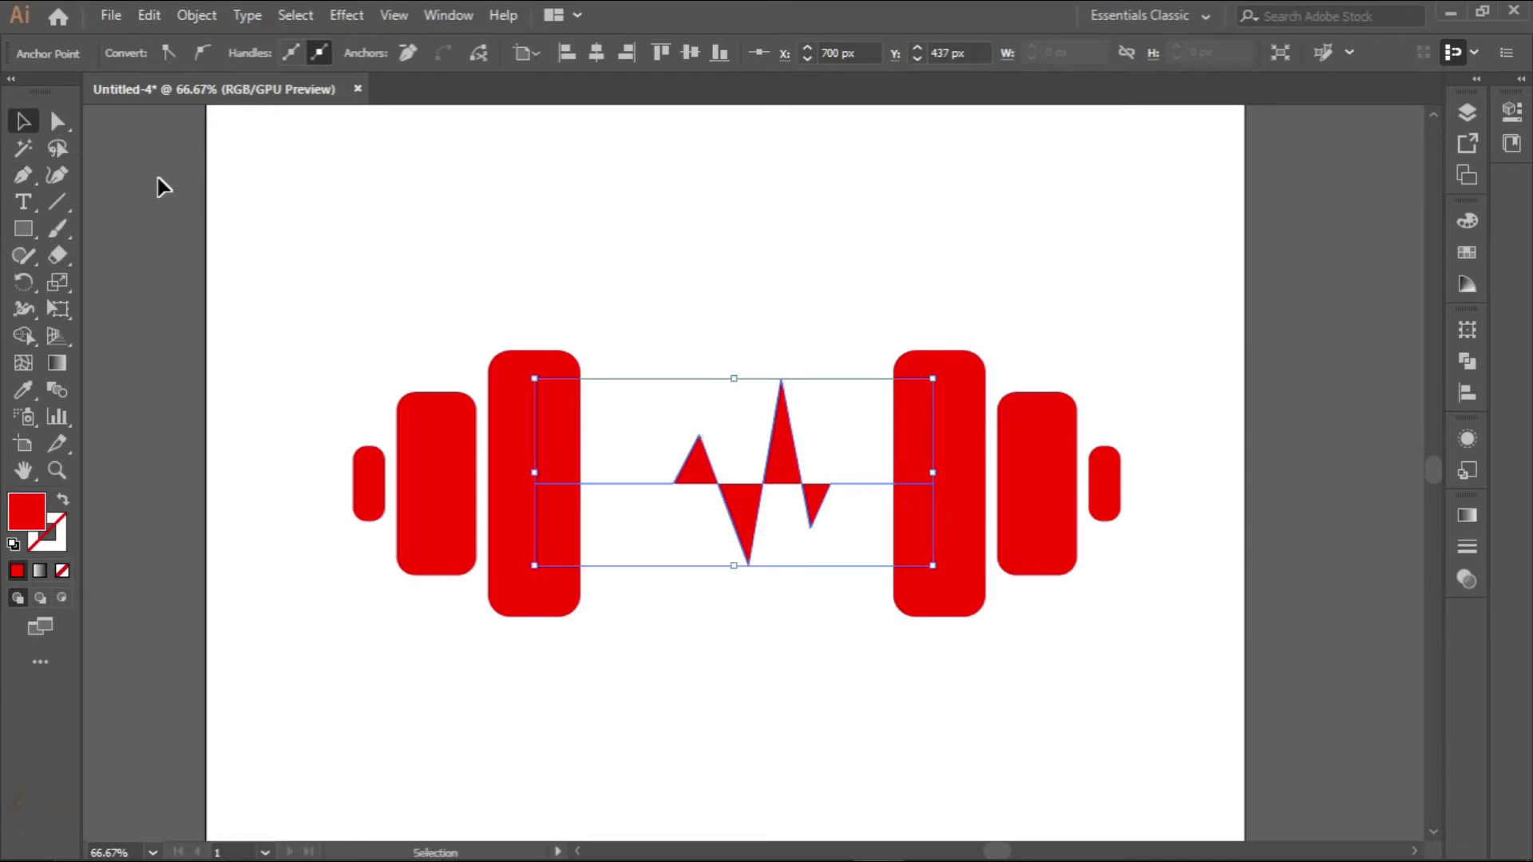
click(589, 428)
Turn the heartbeat's red fill into a red stroke and nudge the path slightly left
click(670, 471)
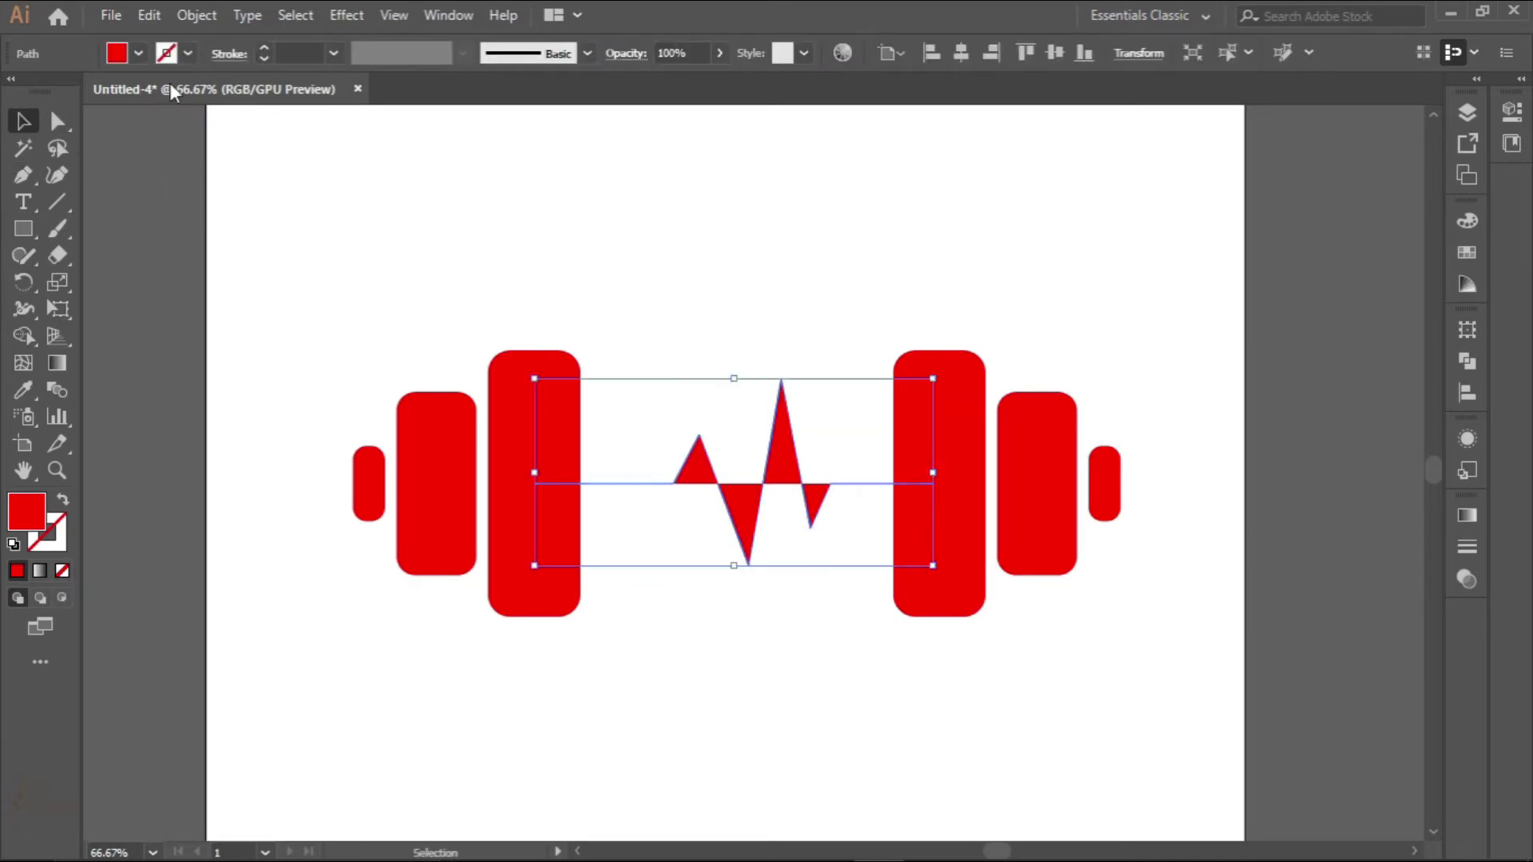
click(63, 503)
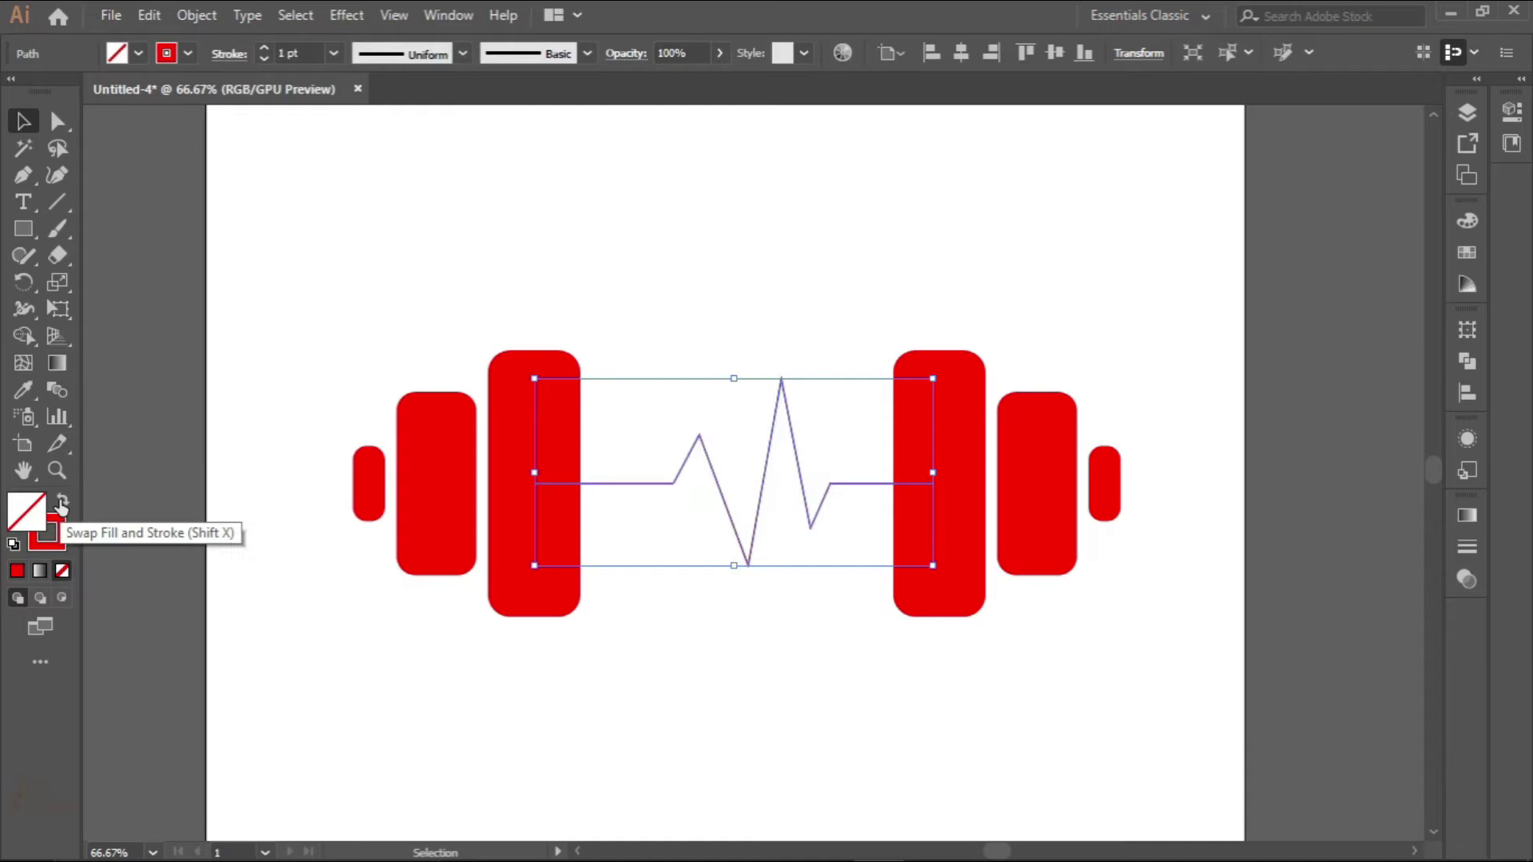
click(267, 359)
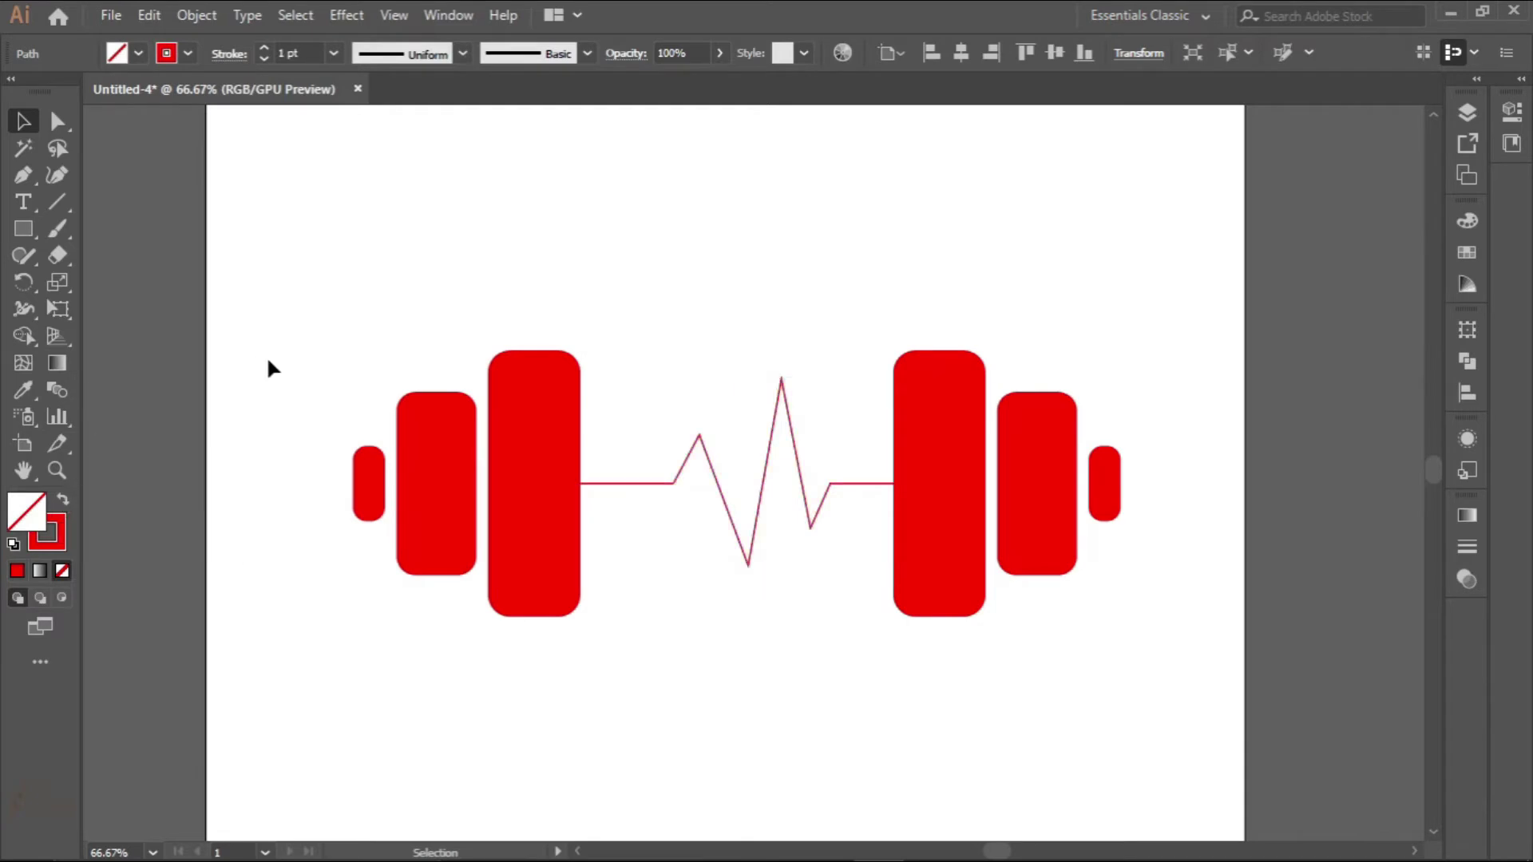
click(722, 504)
drag(722, 505, 700, 501)
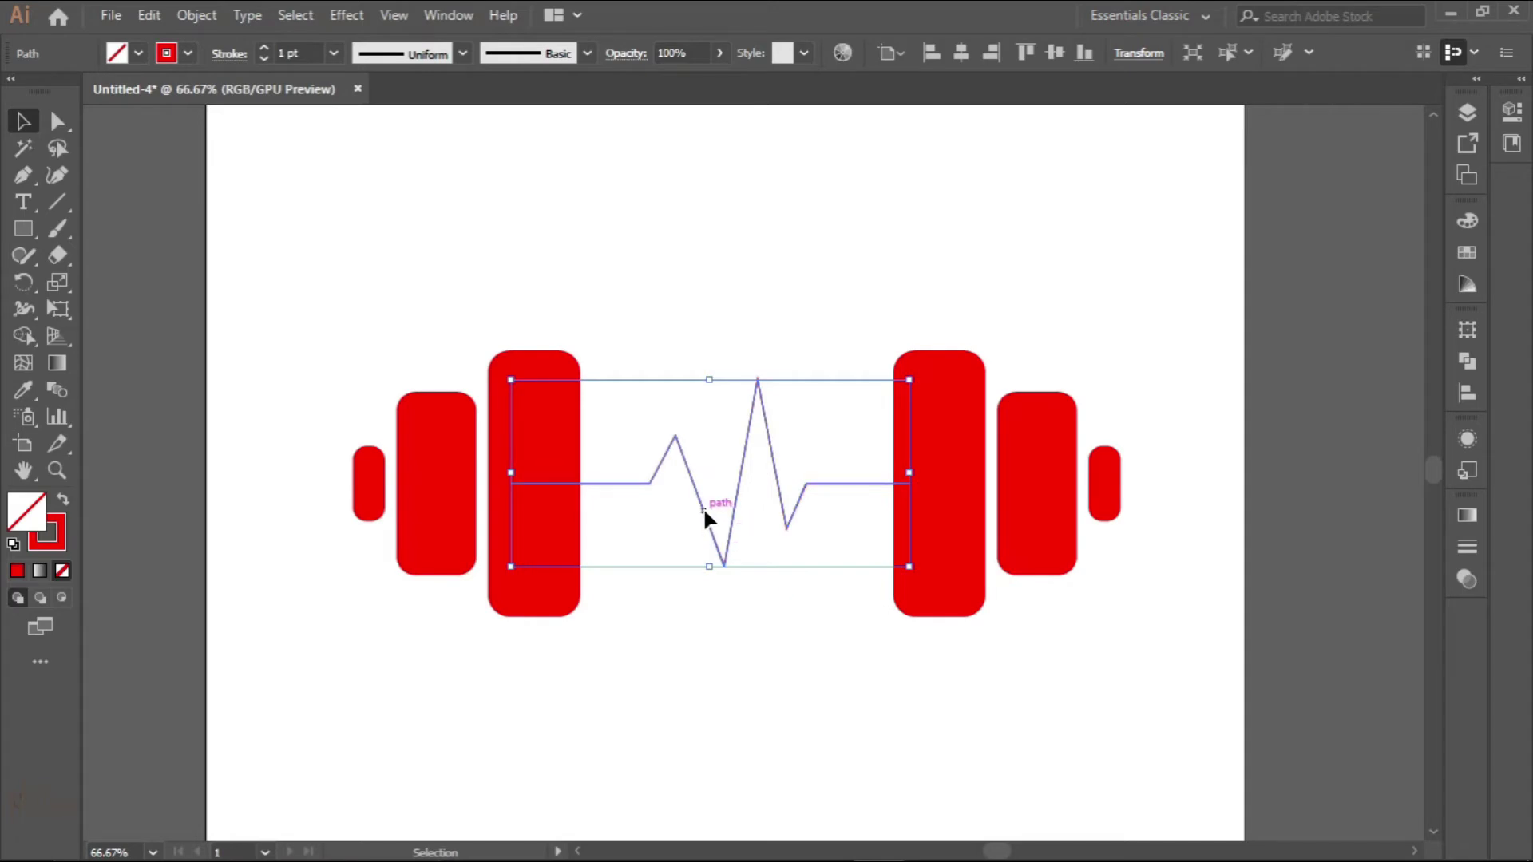
drag(696, 505, 686, 505)
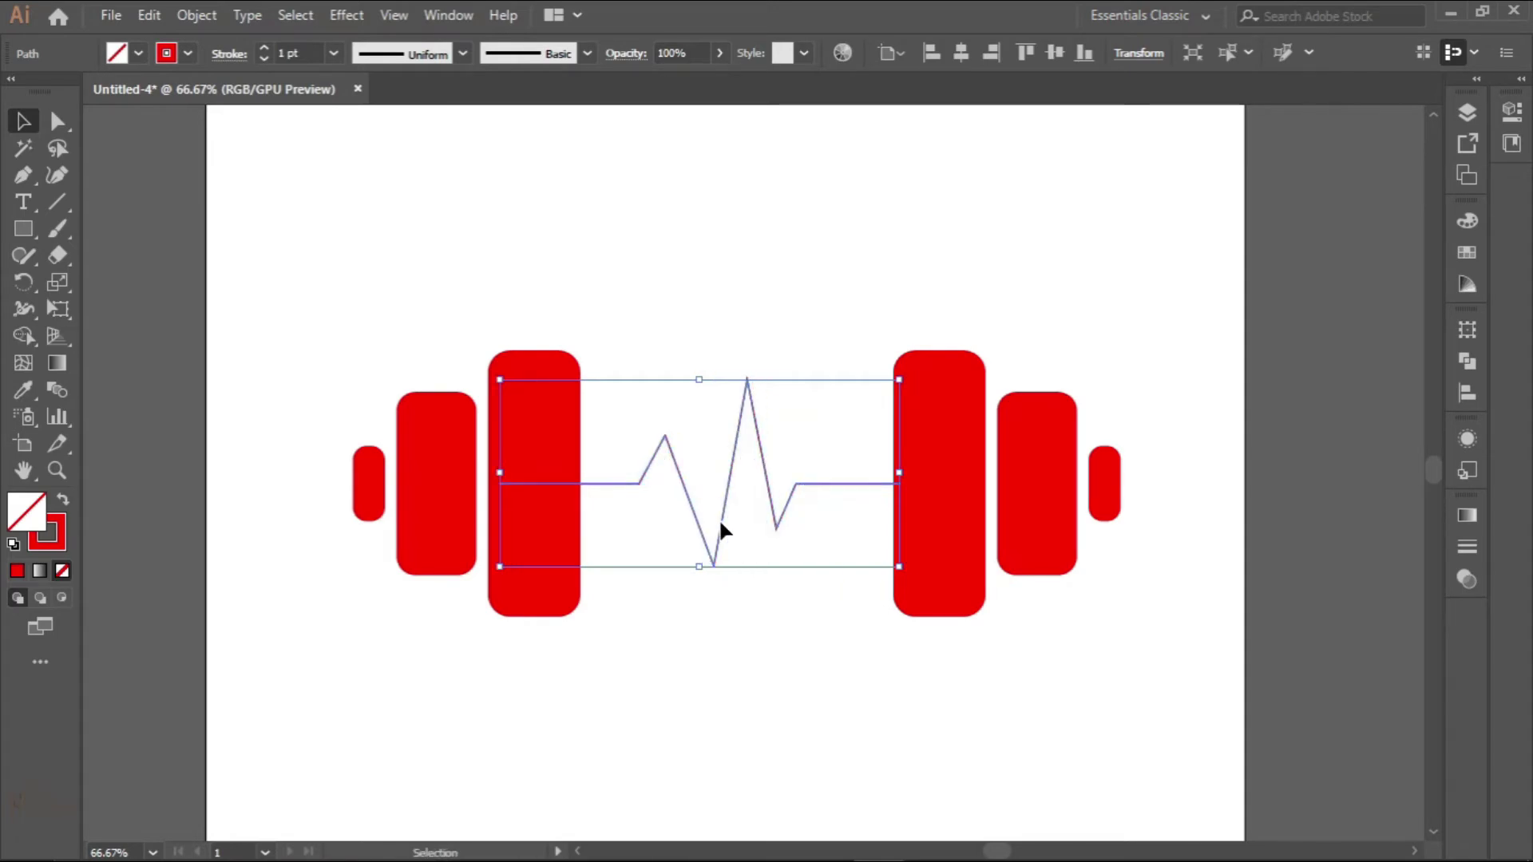
click(756, 607)
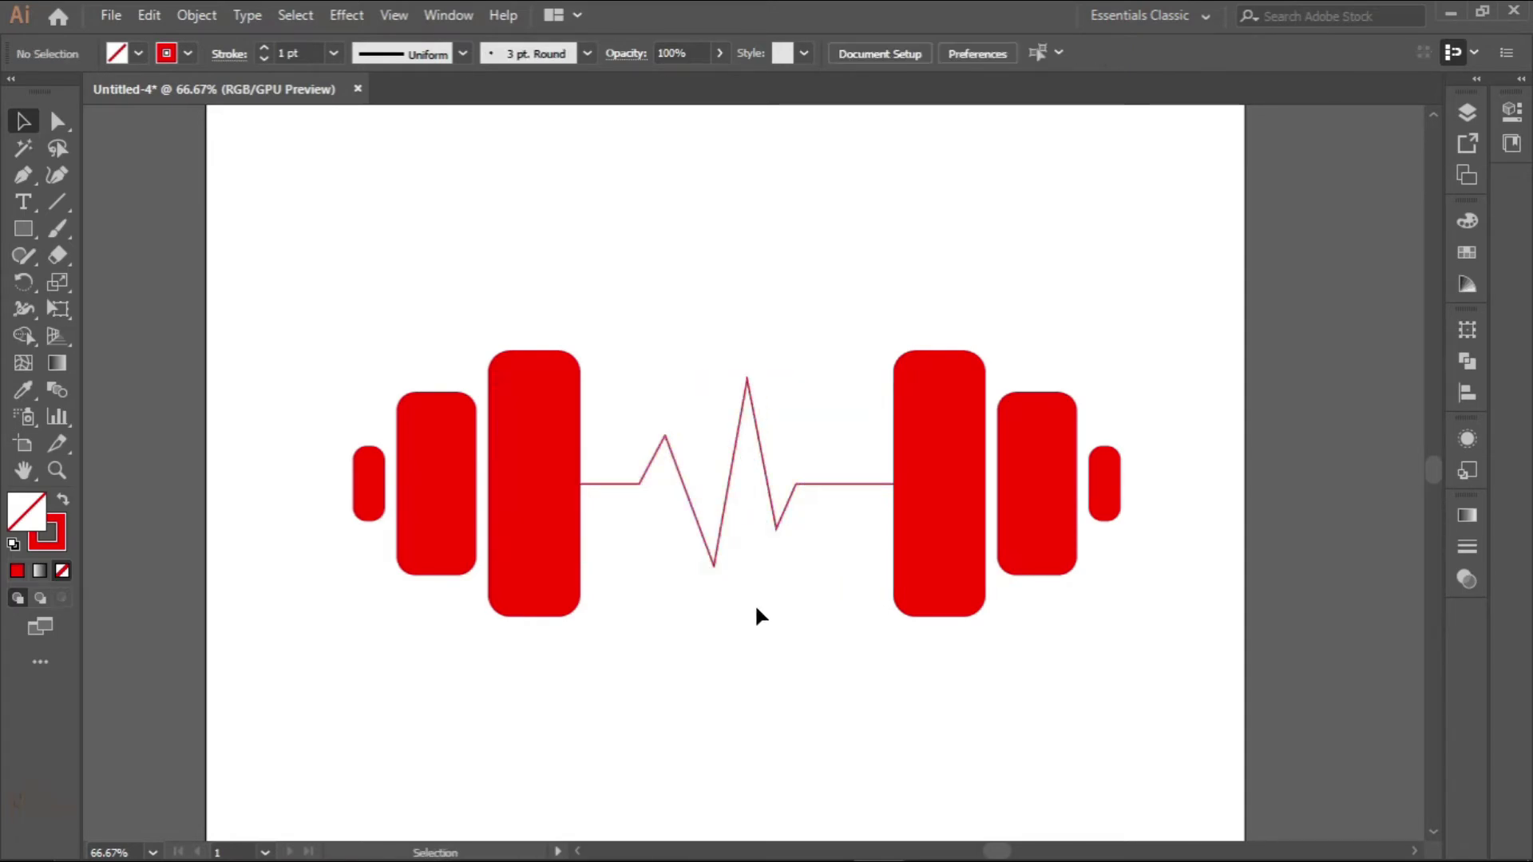
Raise the heartbeat stroke weight point by point to 14 pt
click(883, 482)
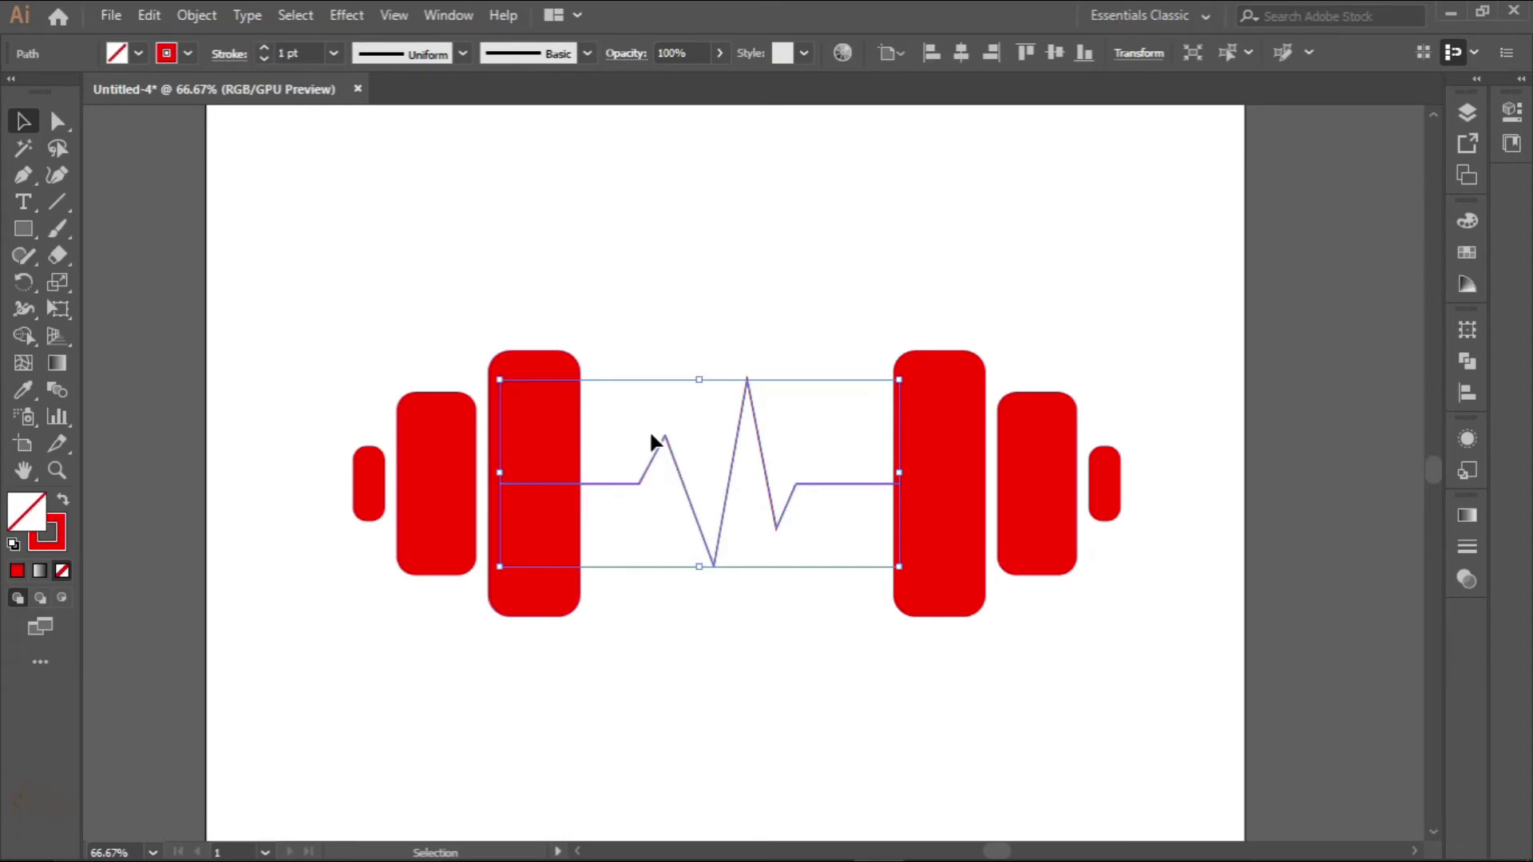
scroll(725, 499, up, 2)
scroll(726, 500, down, 1)
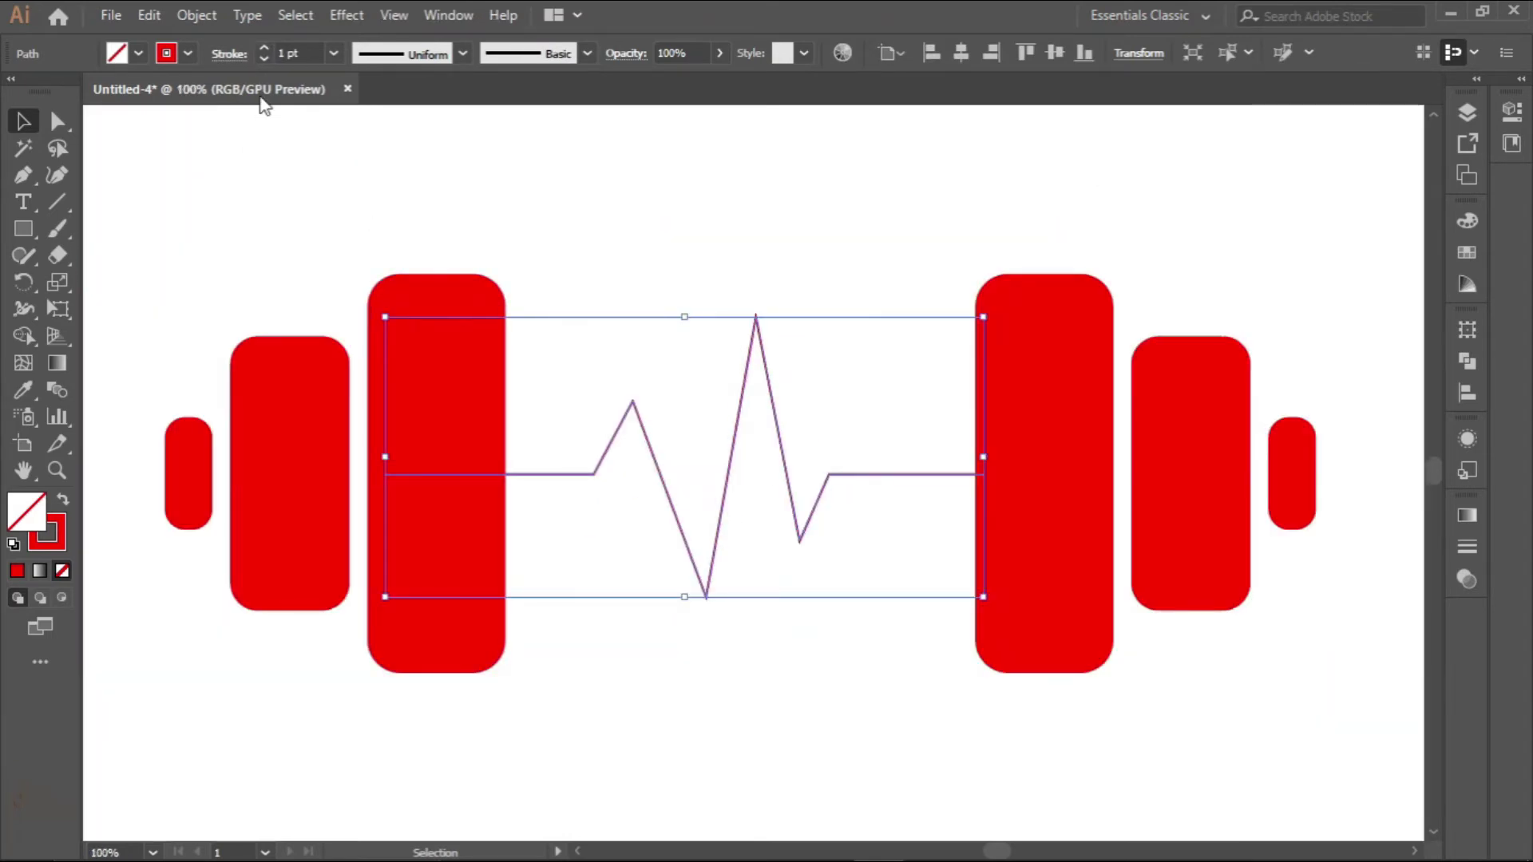
click(264, 49)
click(265, 49)
click(265, 49)
click(264, 49)
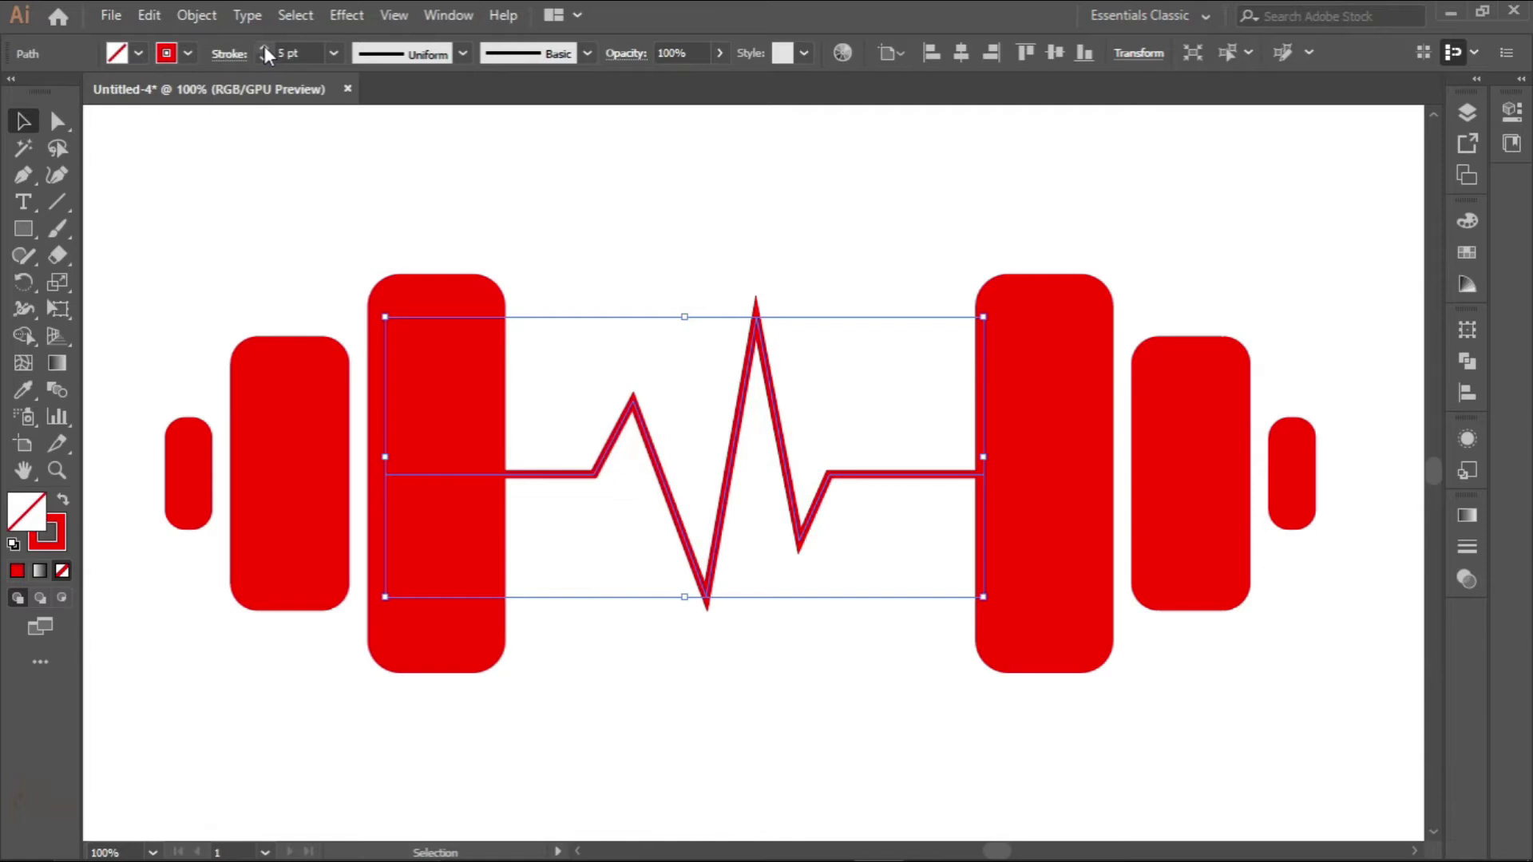
click(264, 48)
click(265, 49)
click(264, 49)
click(264, 49)
click(264, 49)
click(264, 49)
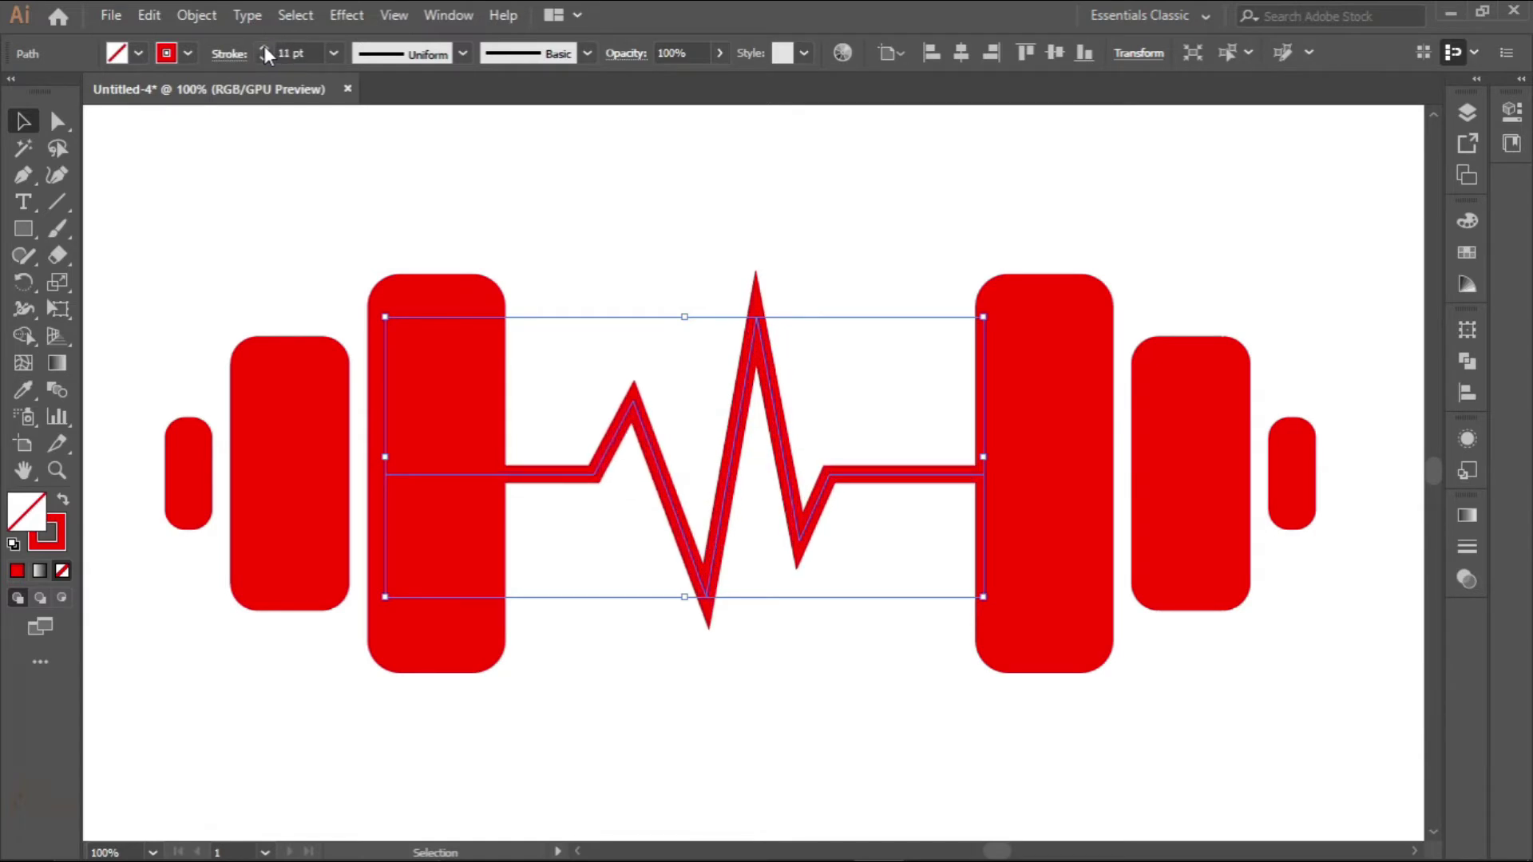
click(264, 48)
click(264, 48)
click(264, 48)
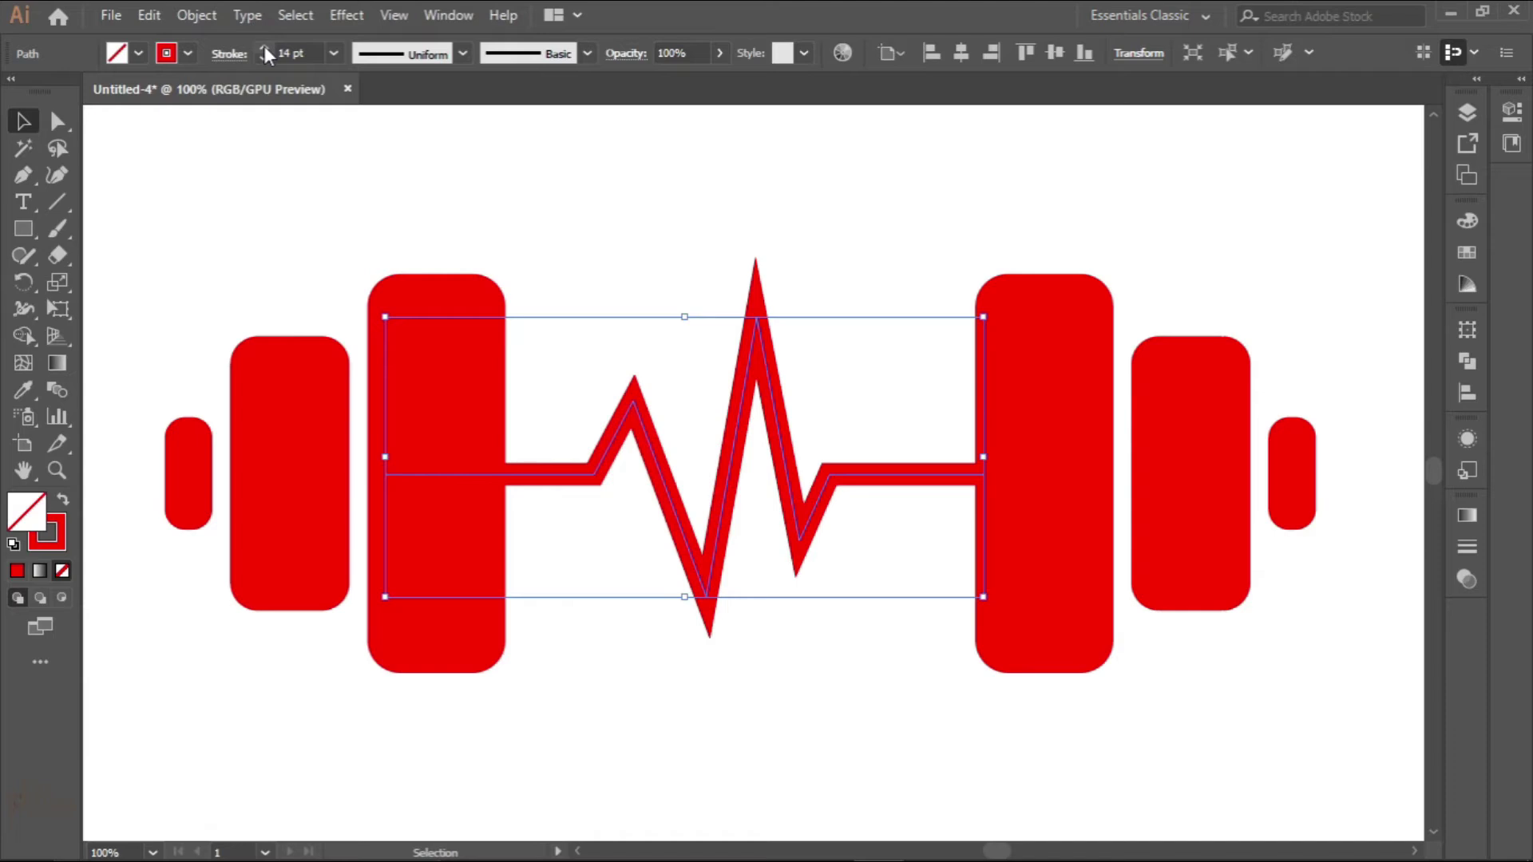
Zoom out and reselect the zigzag path to check it between the plates
key(ctrl+minus)
key(ctrl+minus)
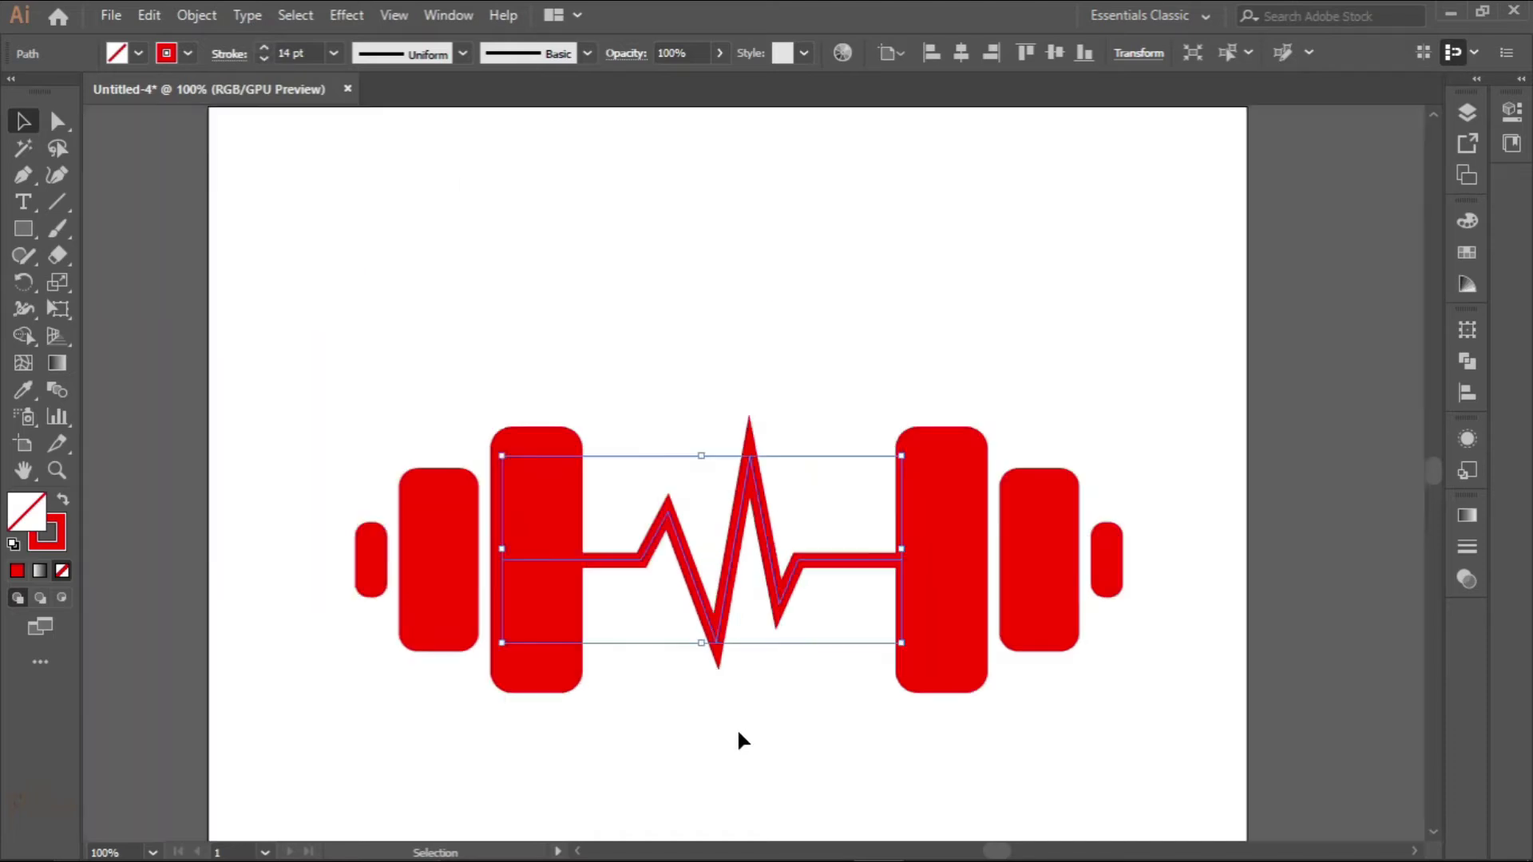
click(718, 672)
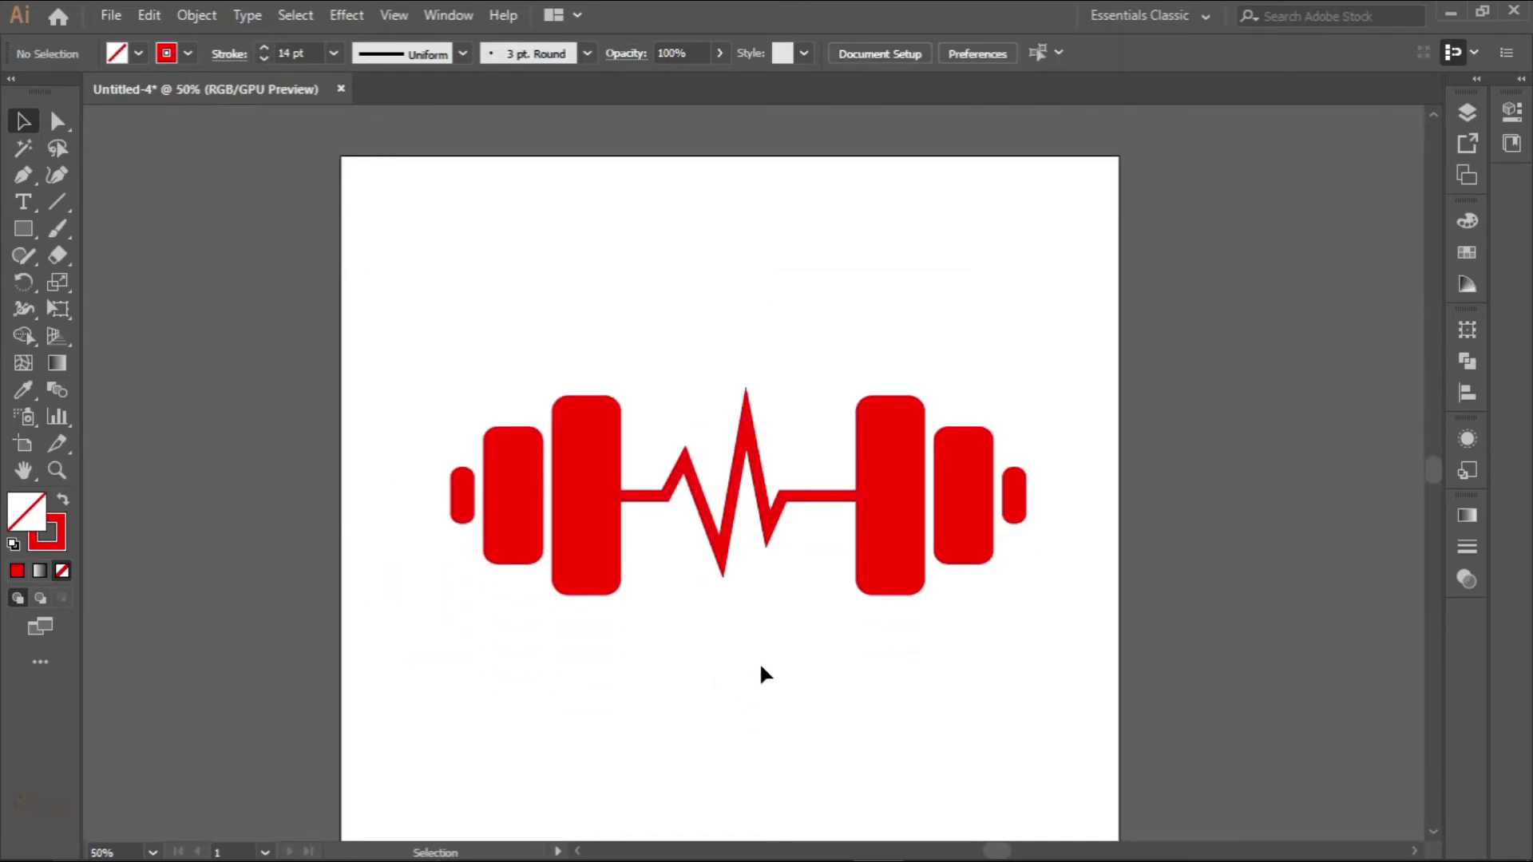
scroll(735, 536, up, 3)
click(712, 475)
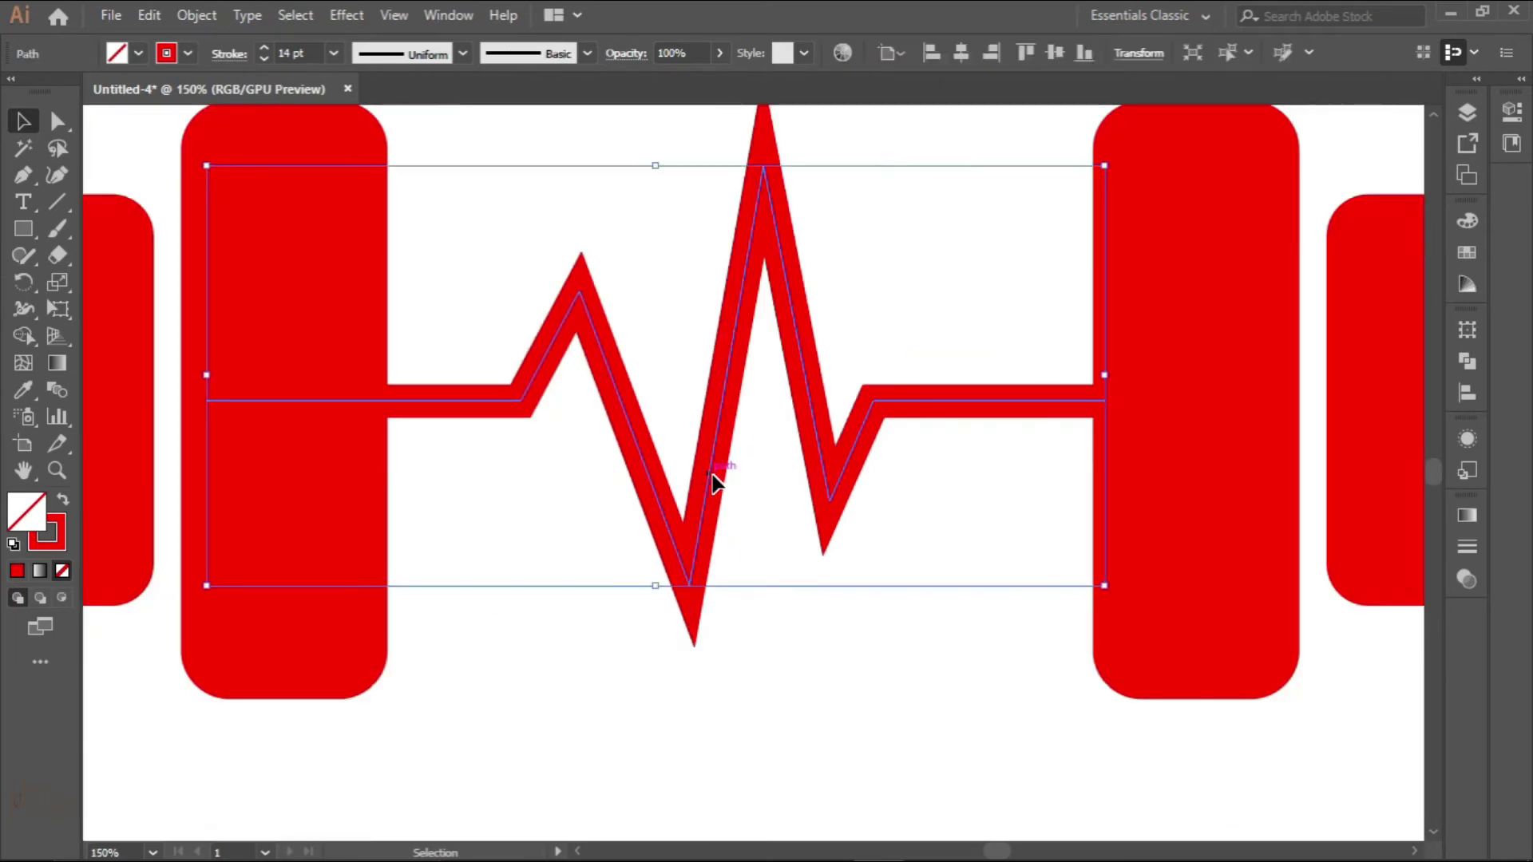
scroll(712, 475, down, 3)
scroll(740, 439, up, 3)
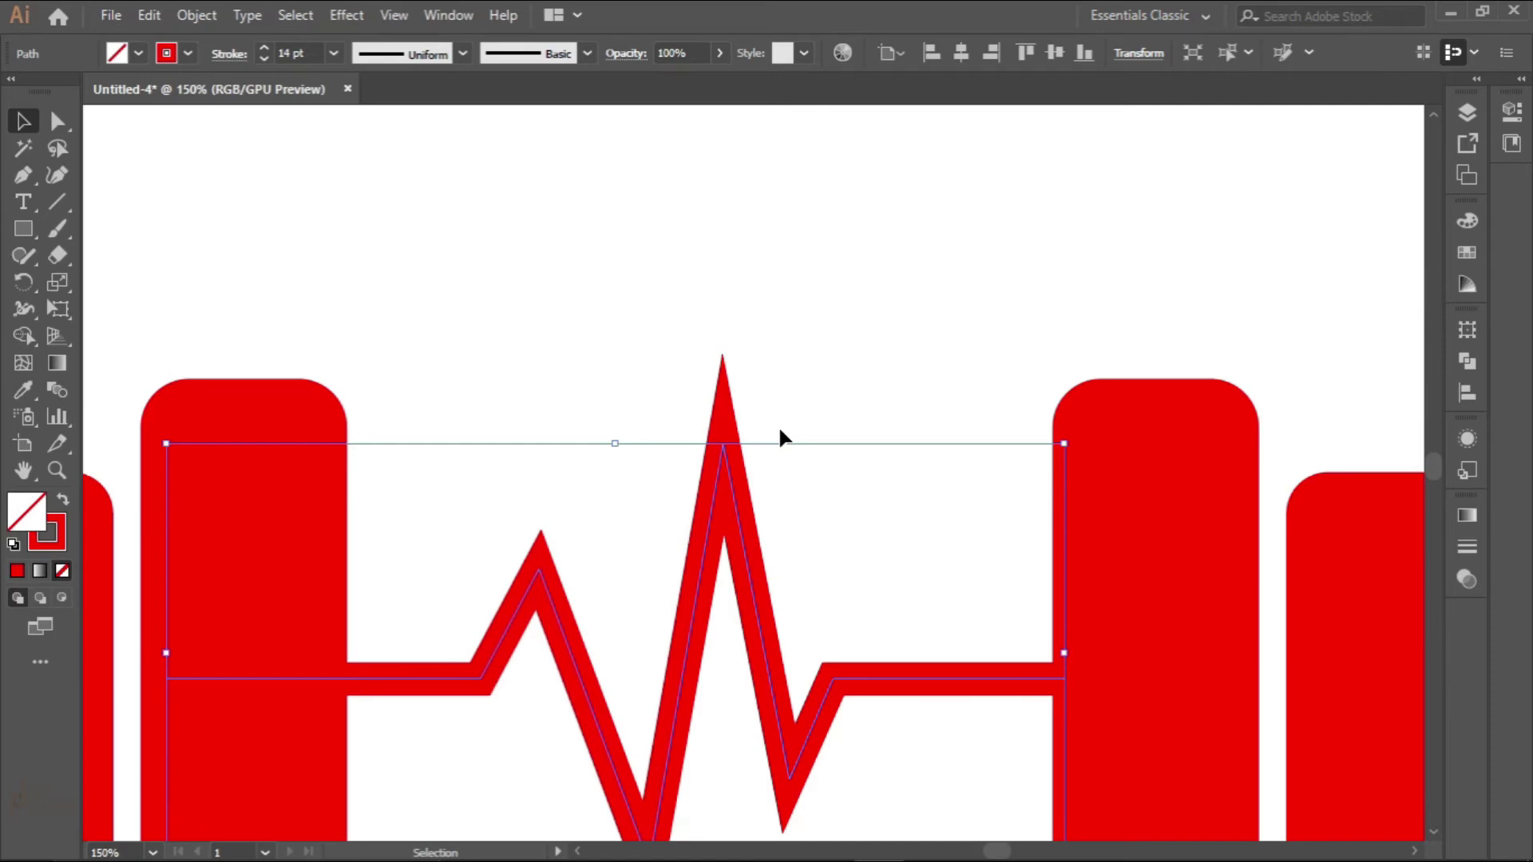
Drag the heartbeat zigzag's tallest peak anchor down with Direct Selection
click(56, 124)
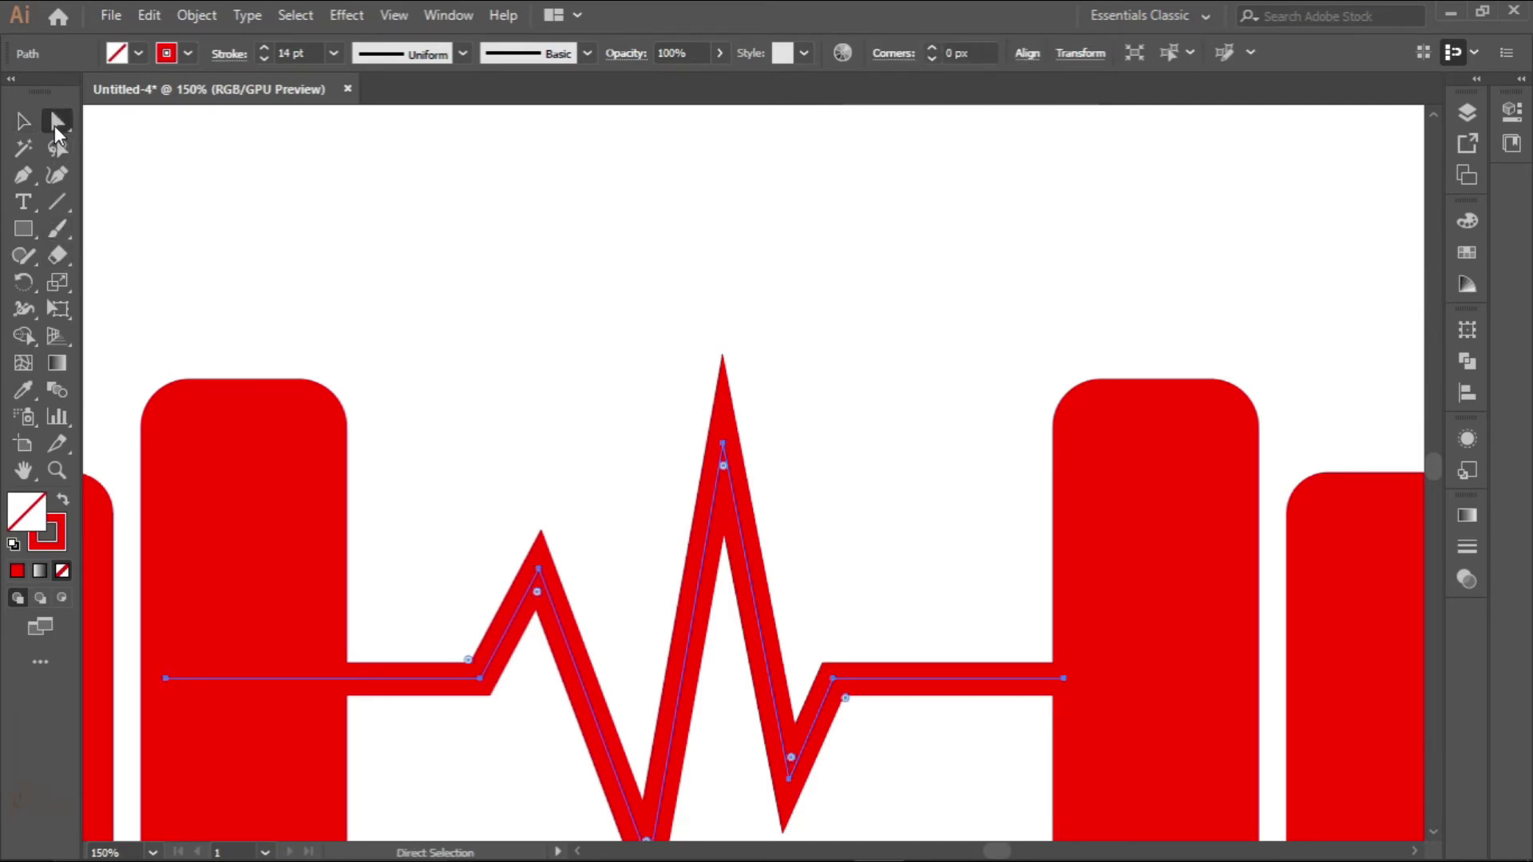
click(724, 449)
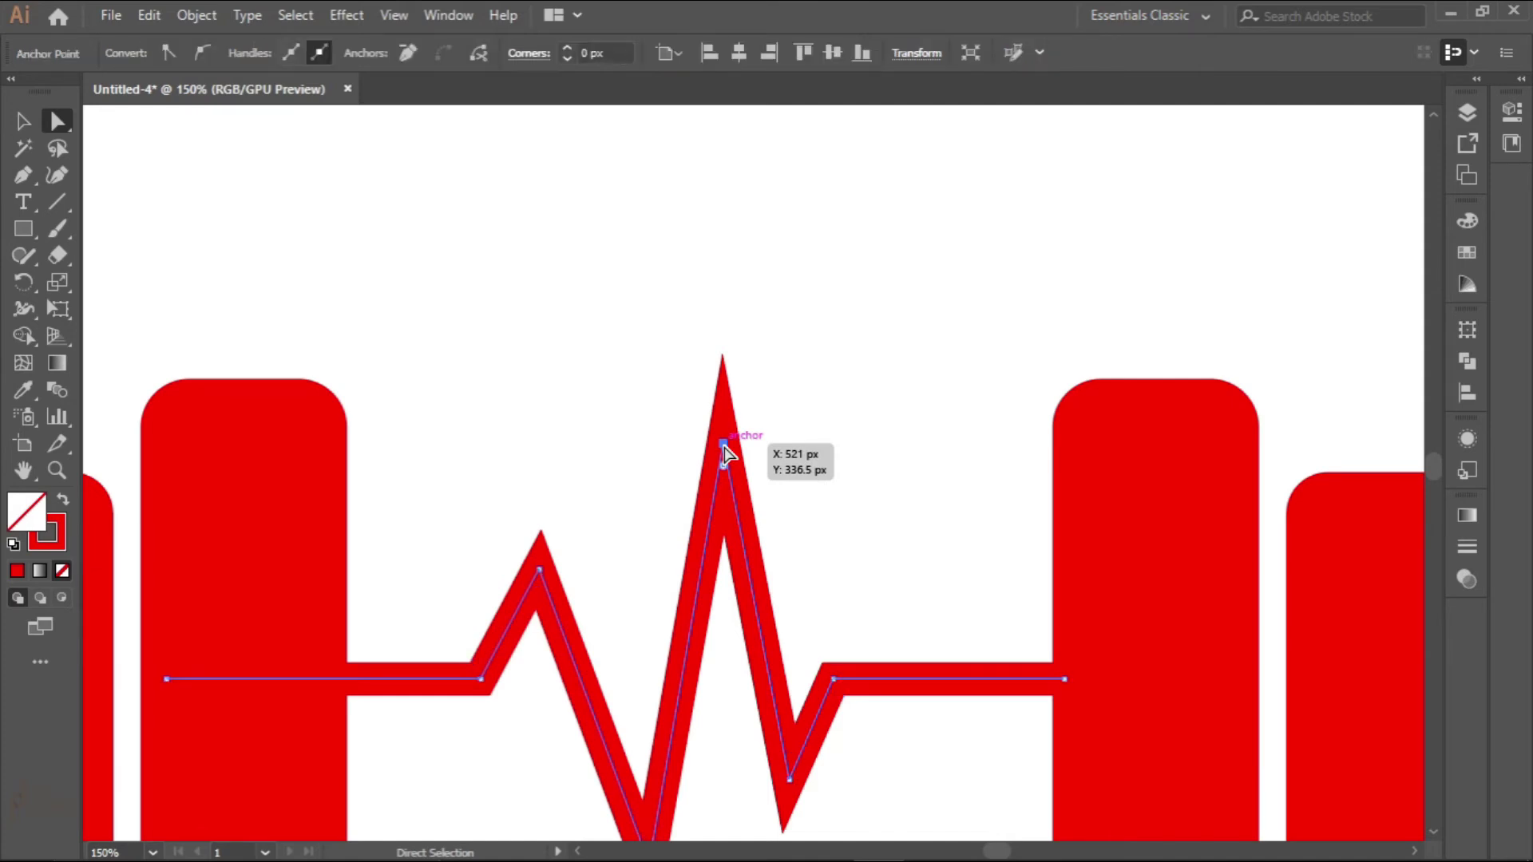
drag(724, 449, 723, 508)
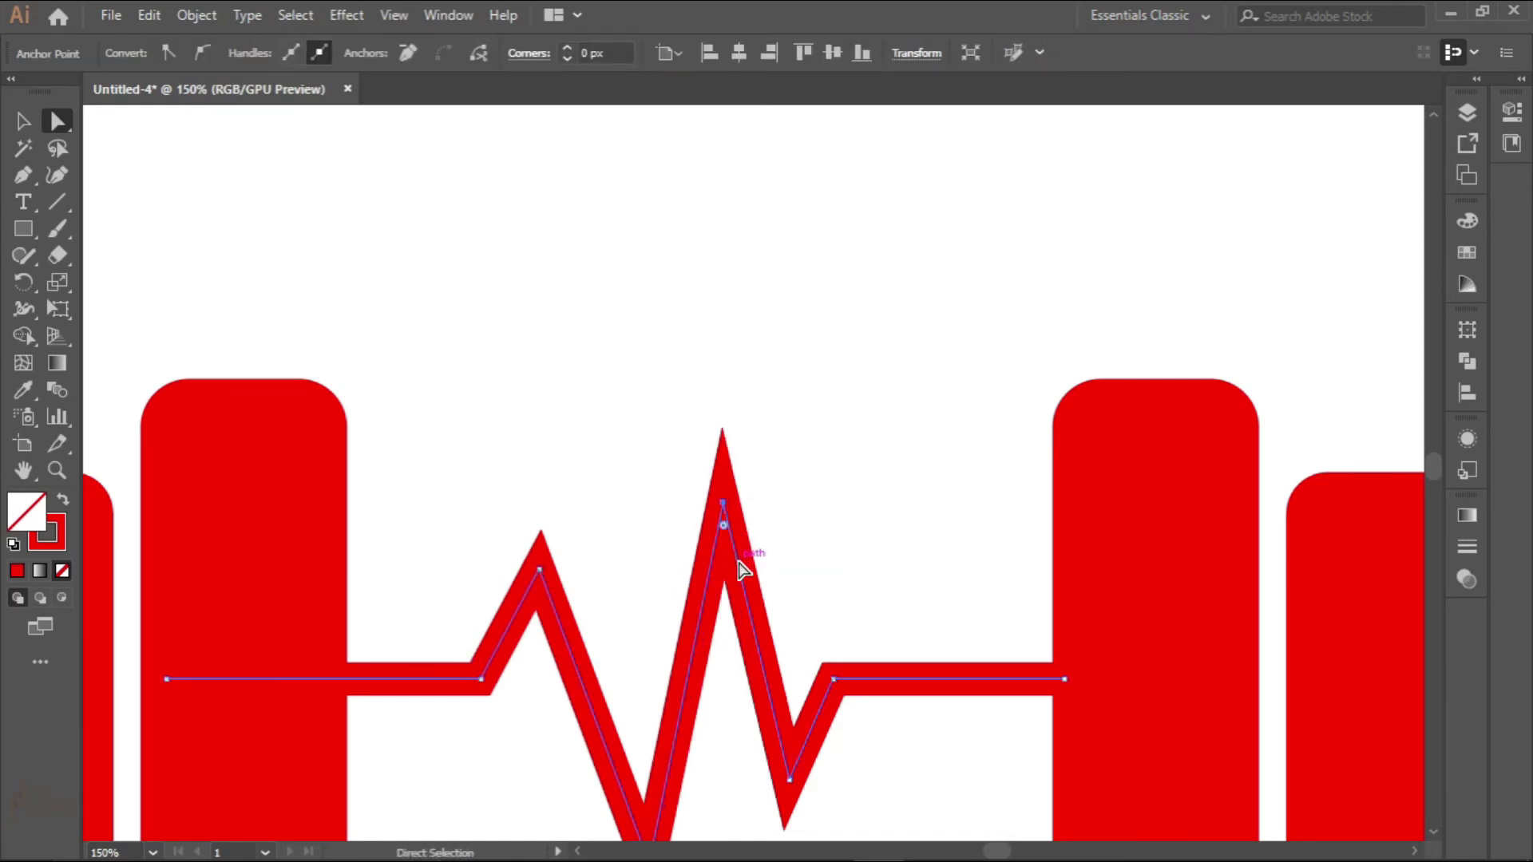
scroll(740, 565, down, 3)
scroll(740, 565, down, 3)
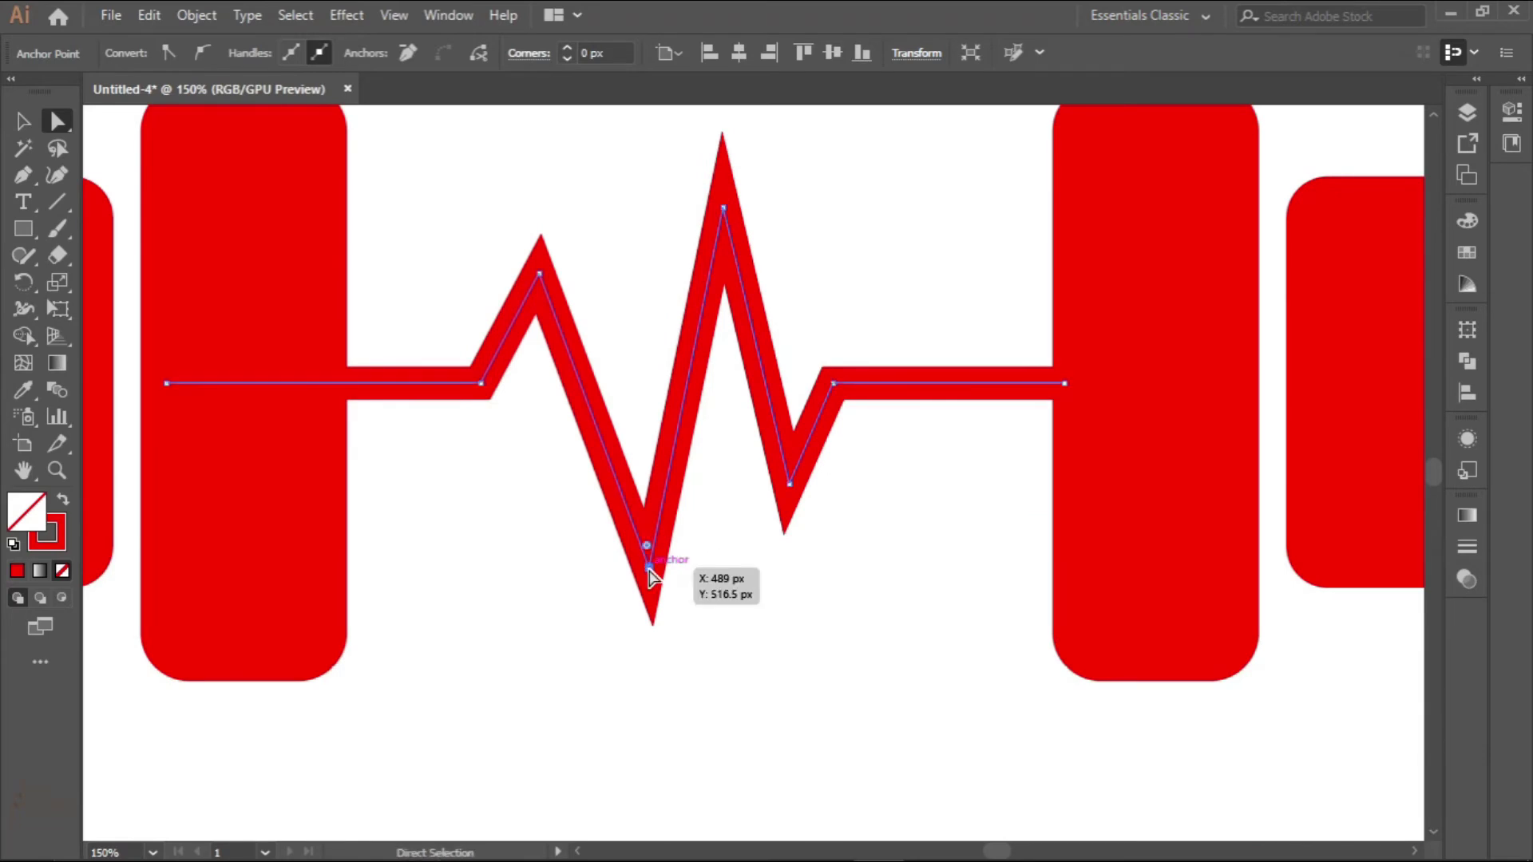
Raise the zigzag's lowest dip about 16.5 px and fine-tune the peak anchor
drag(649, 574, 648, 529)
alt+scroll(724, 583, down, 3)
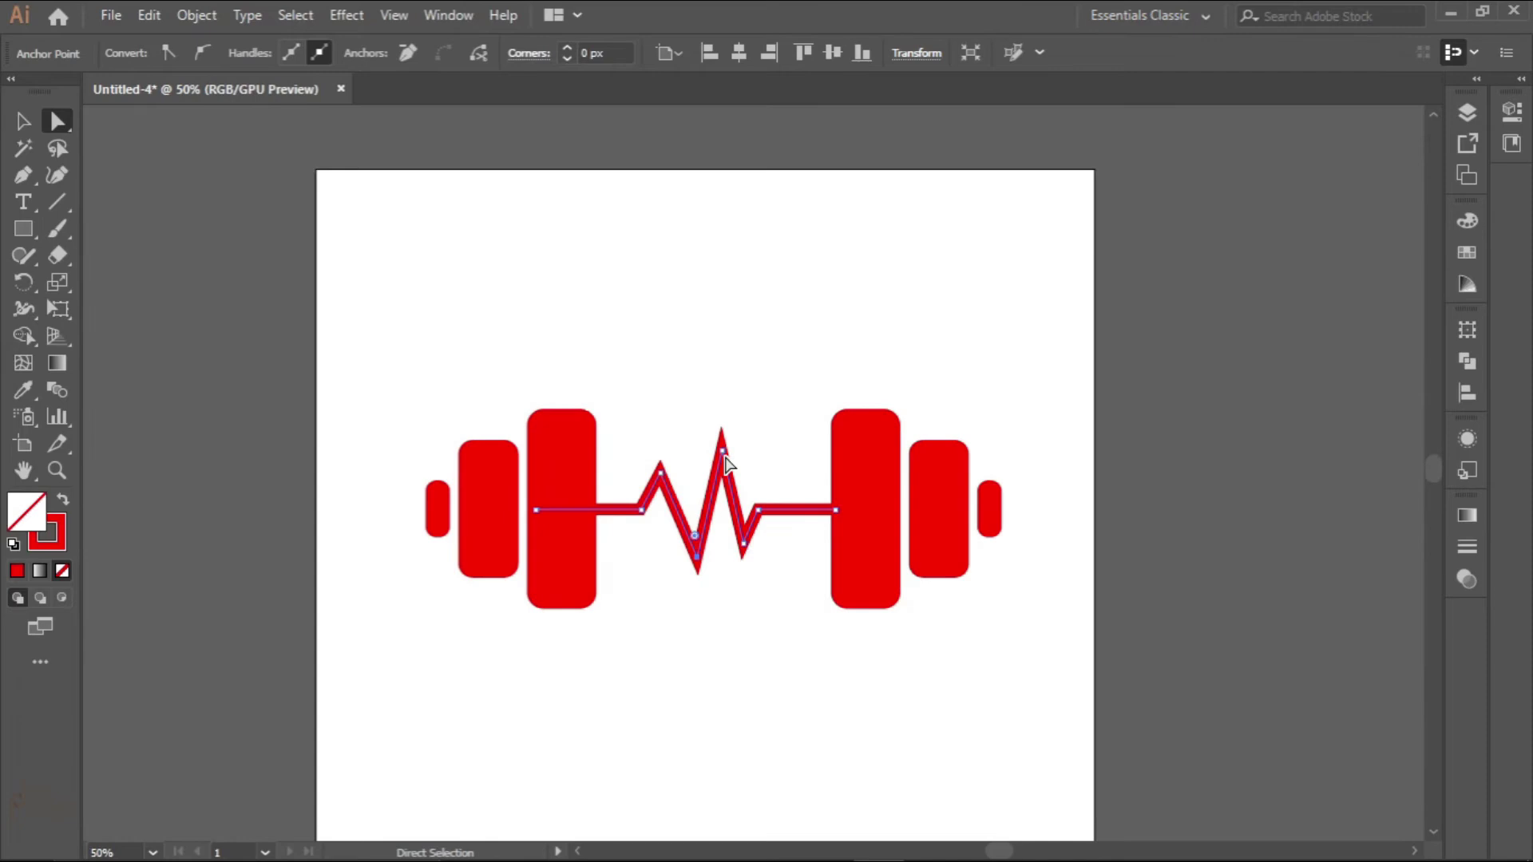
alt+scroll(726, 463, up, 4)
drag(715, 438, 714, 409)
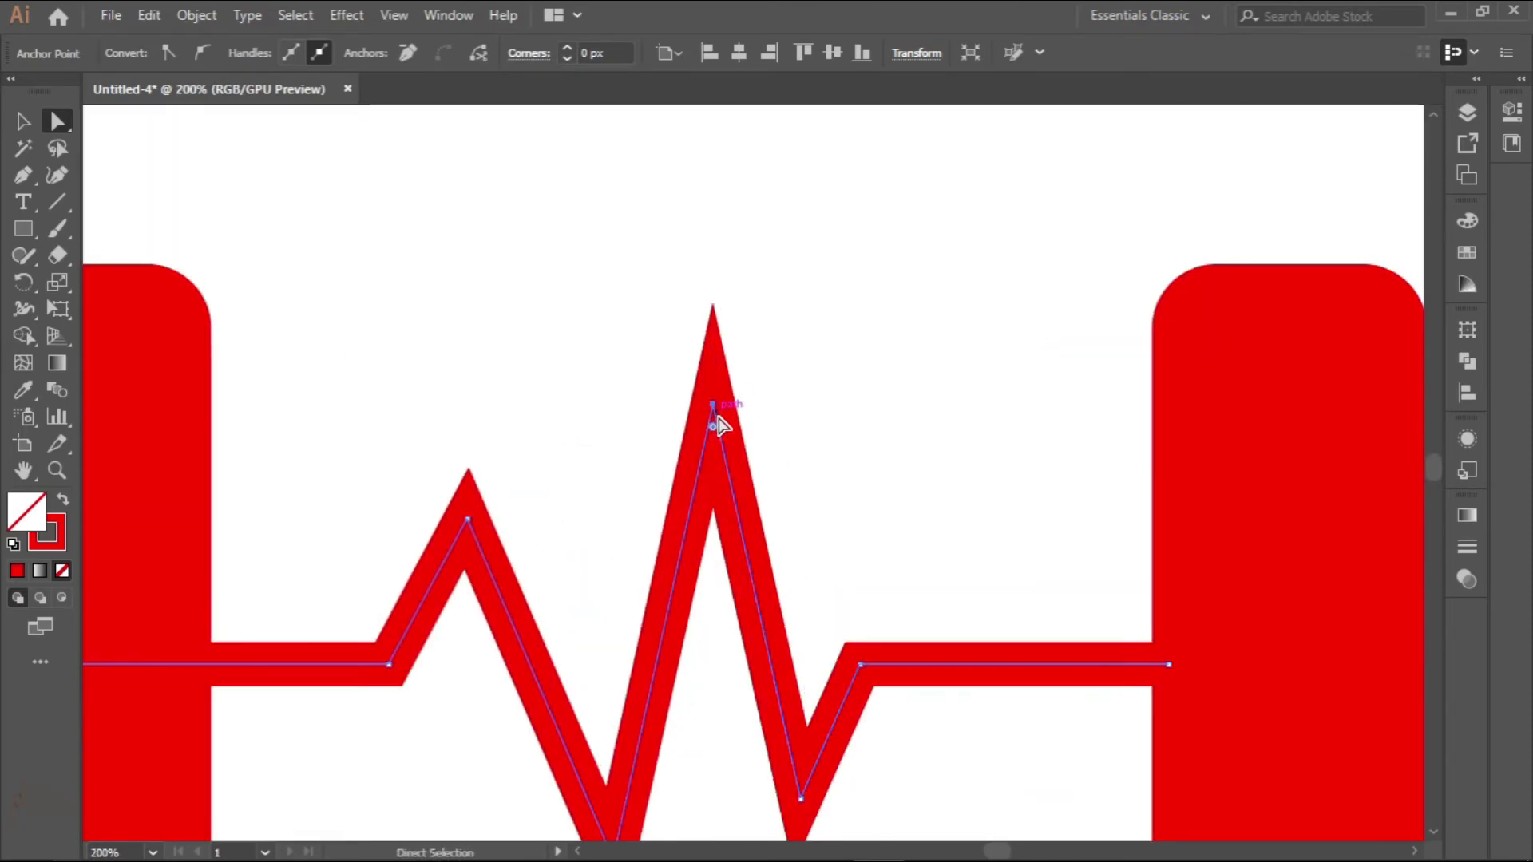
alt+scroll(724, 441, down, 3)
click(755, 660)
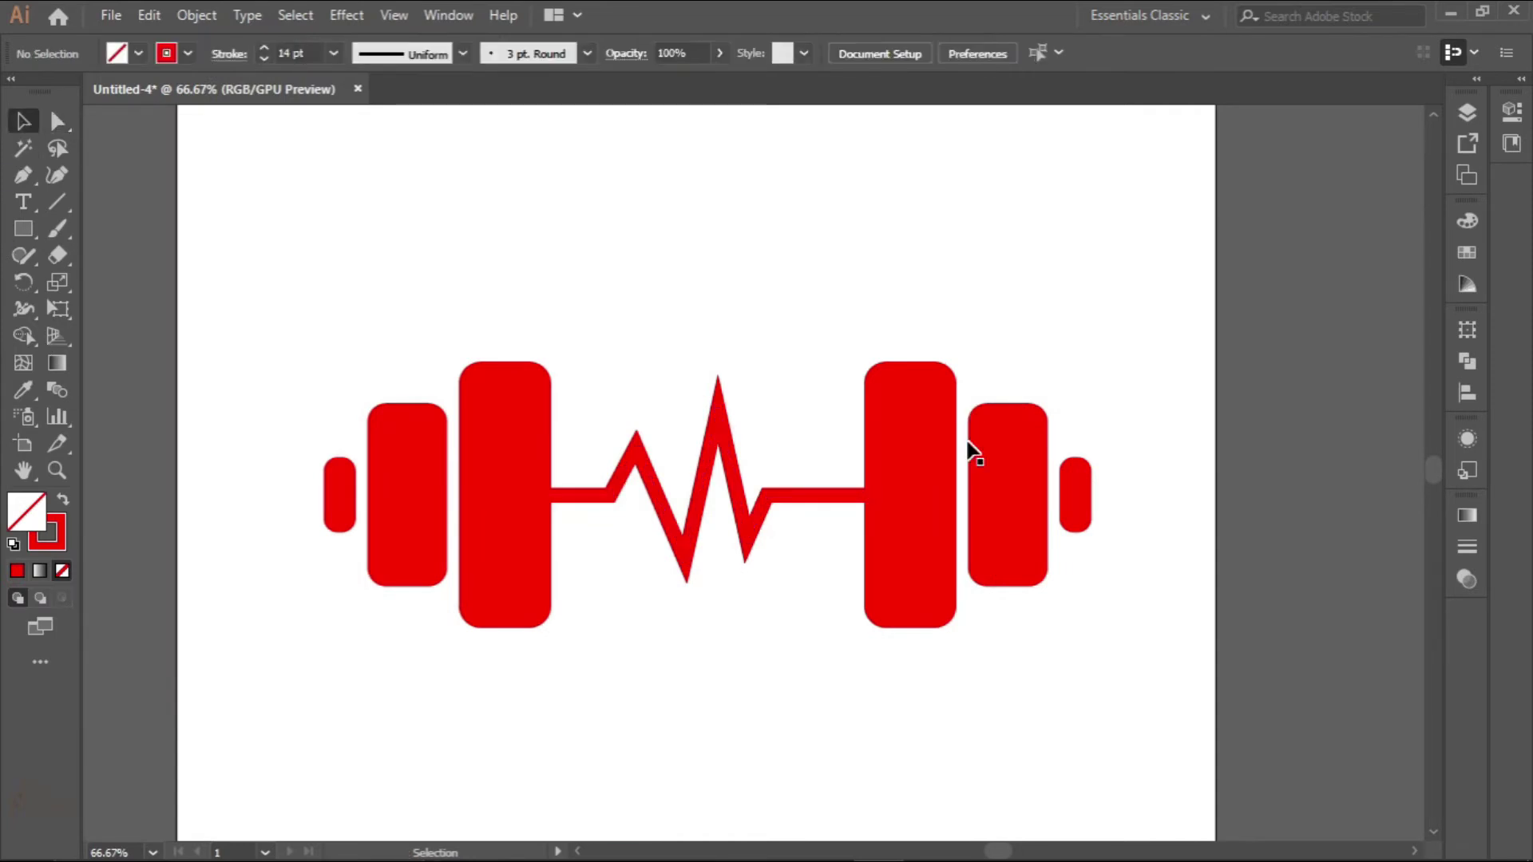
click(856, 503)
alt+scroll(859, 503, up, 1)
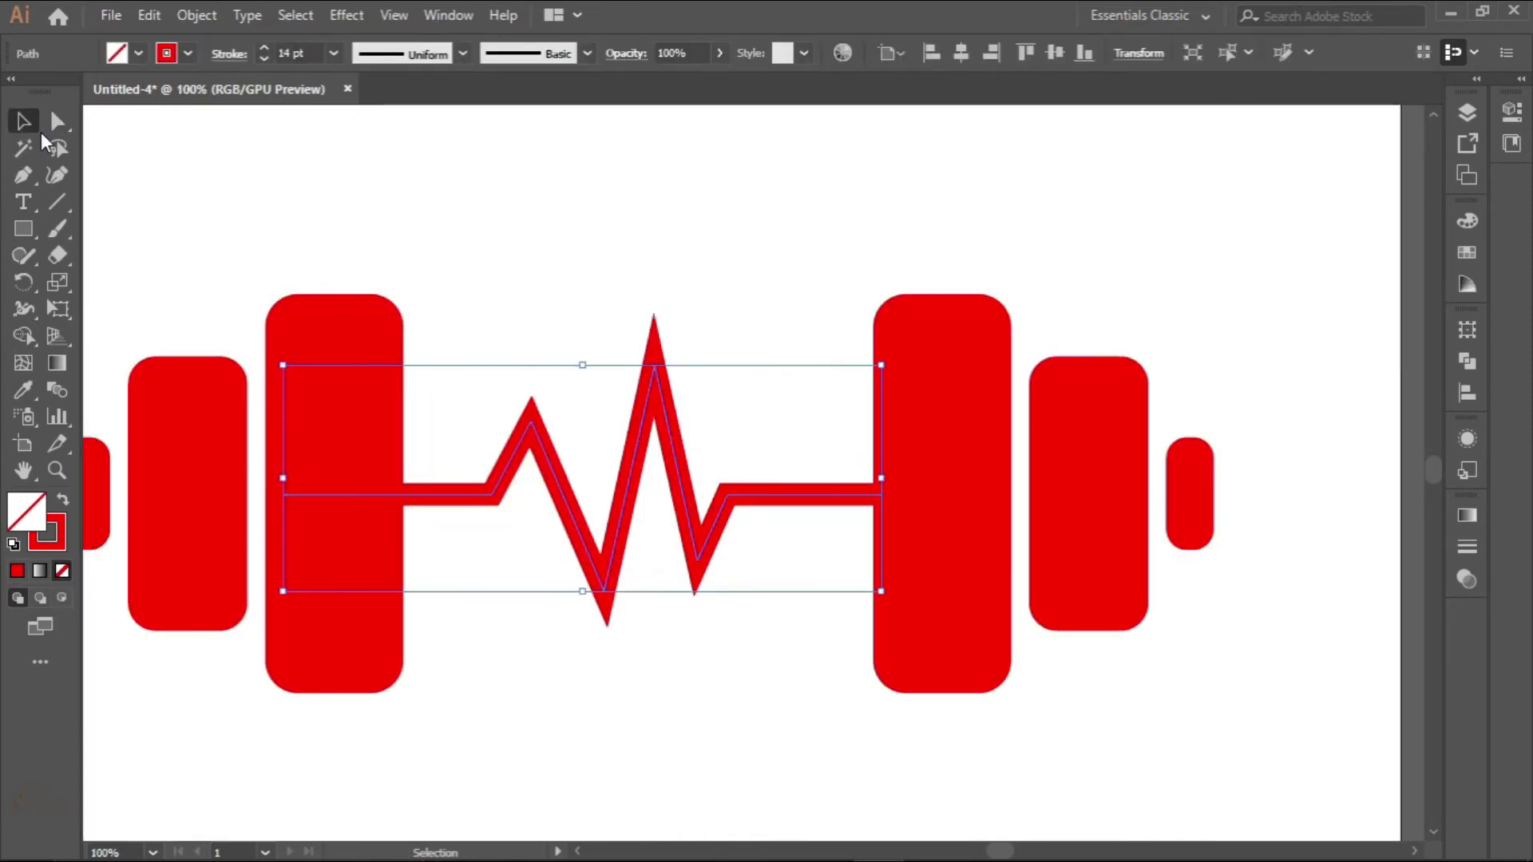
Drag the zigzag's right end anchor from X 667 to 686 px, into the right plate
click(52, 122)
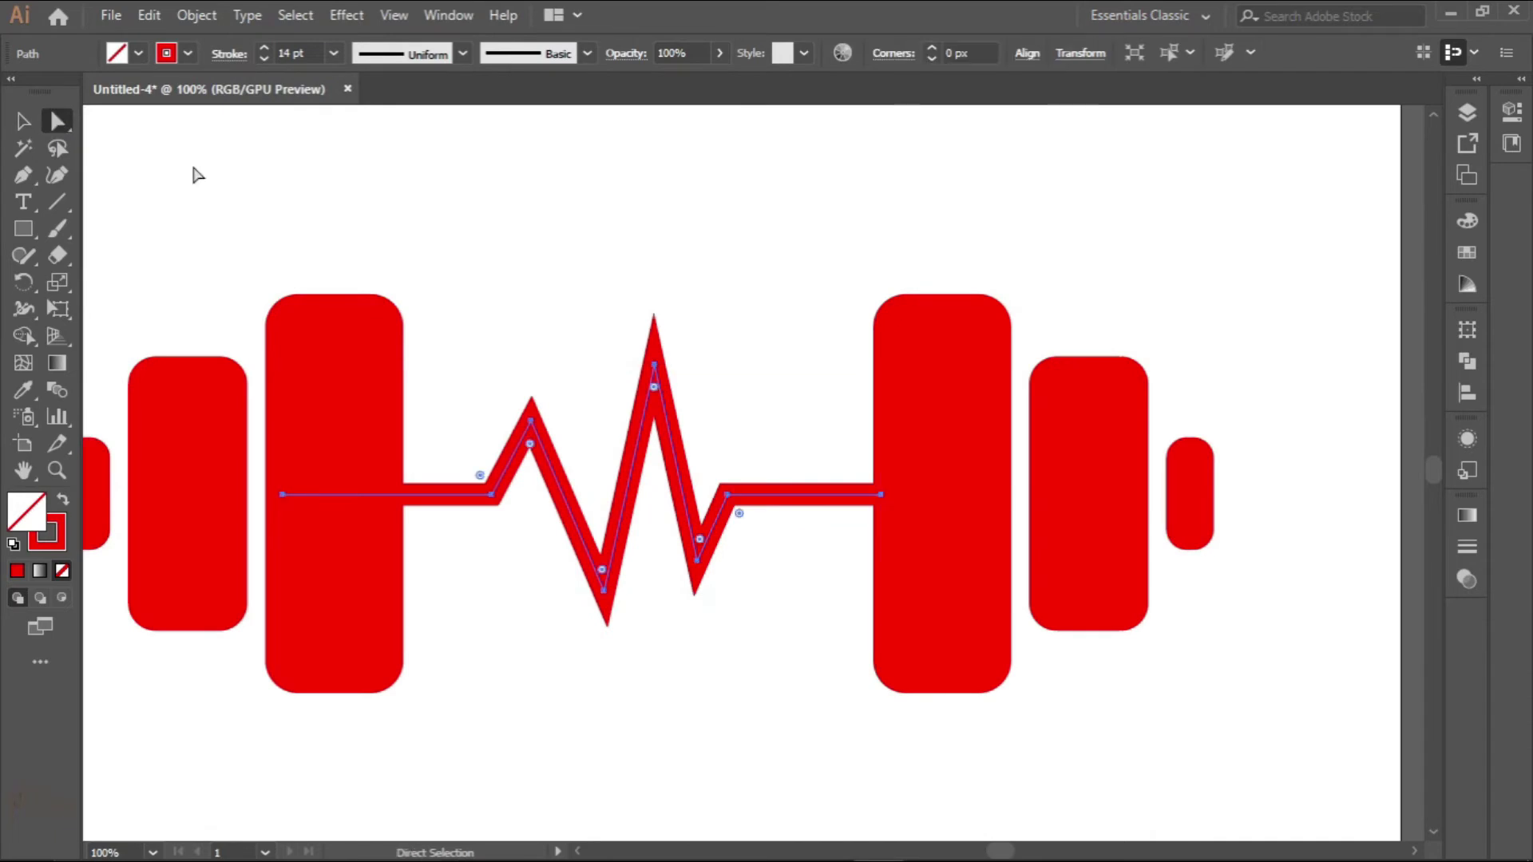
click(881, 496)
drag(882, 499, 910, 496)
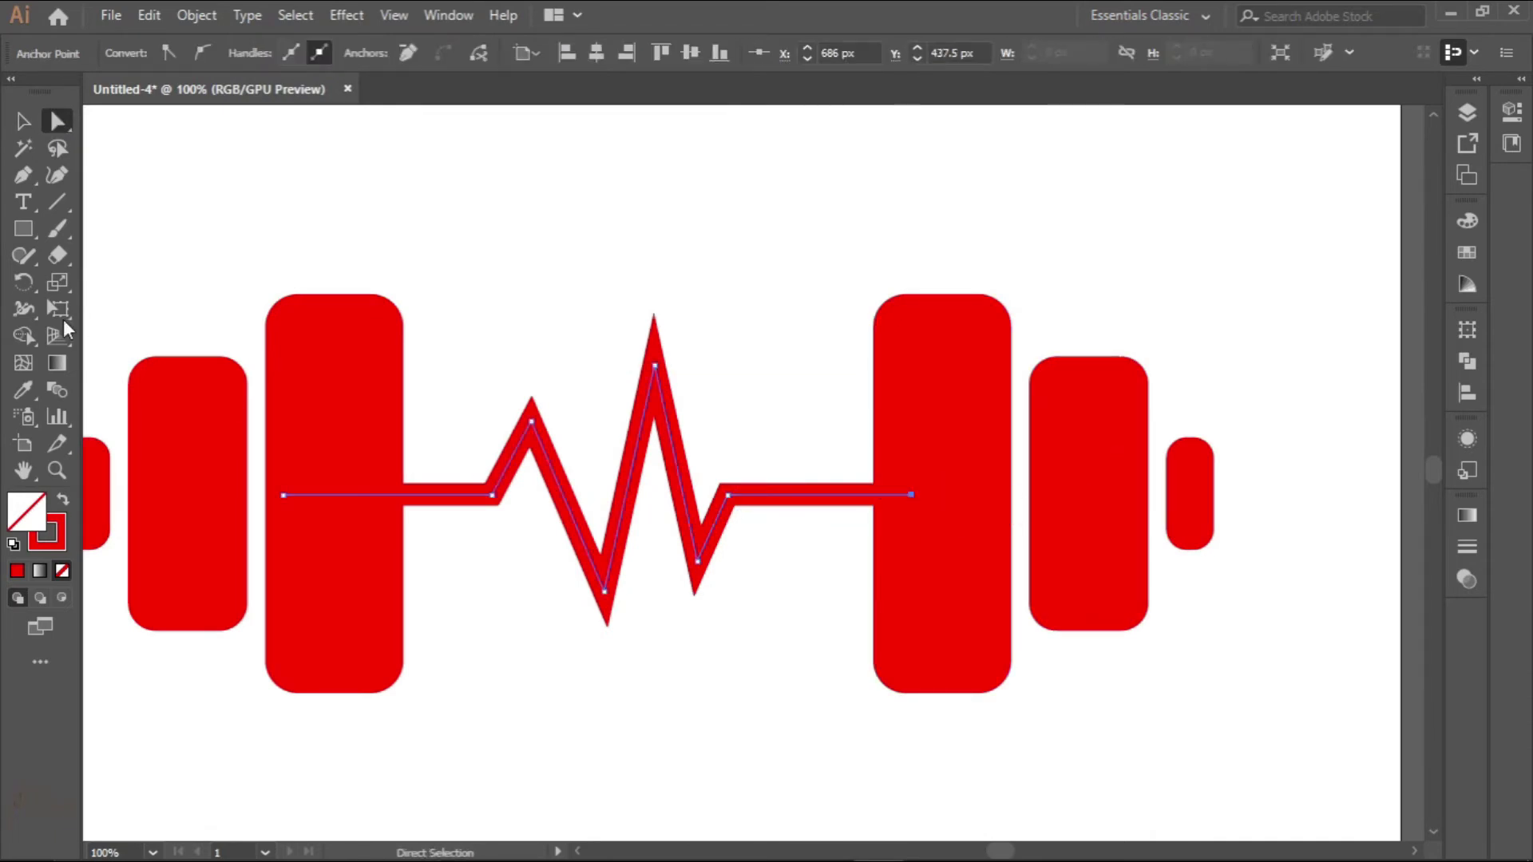
click(22, 121)
click(299, 189)
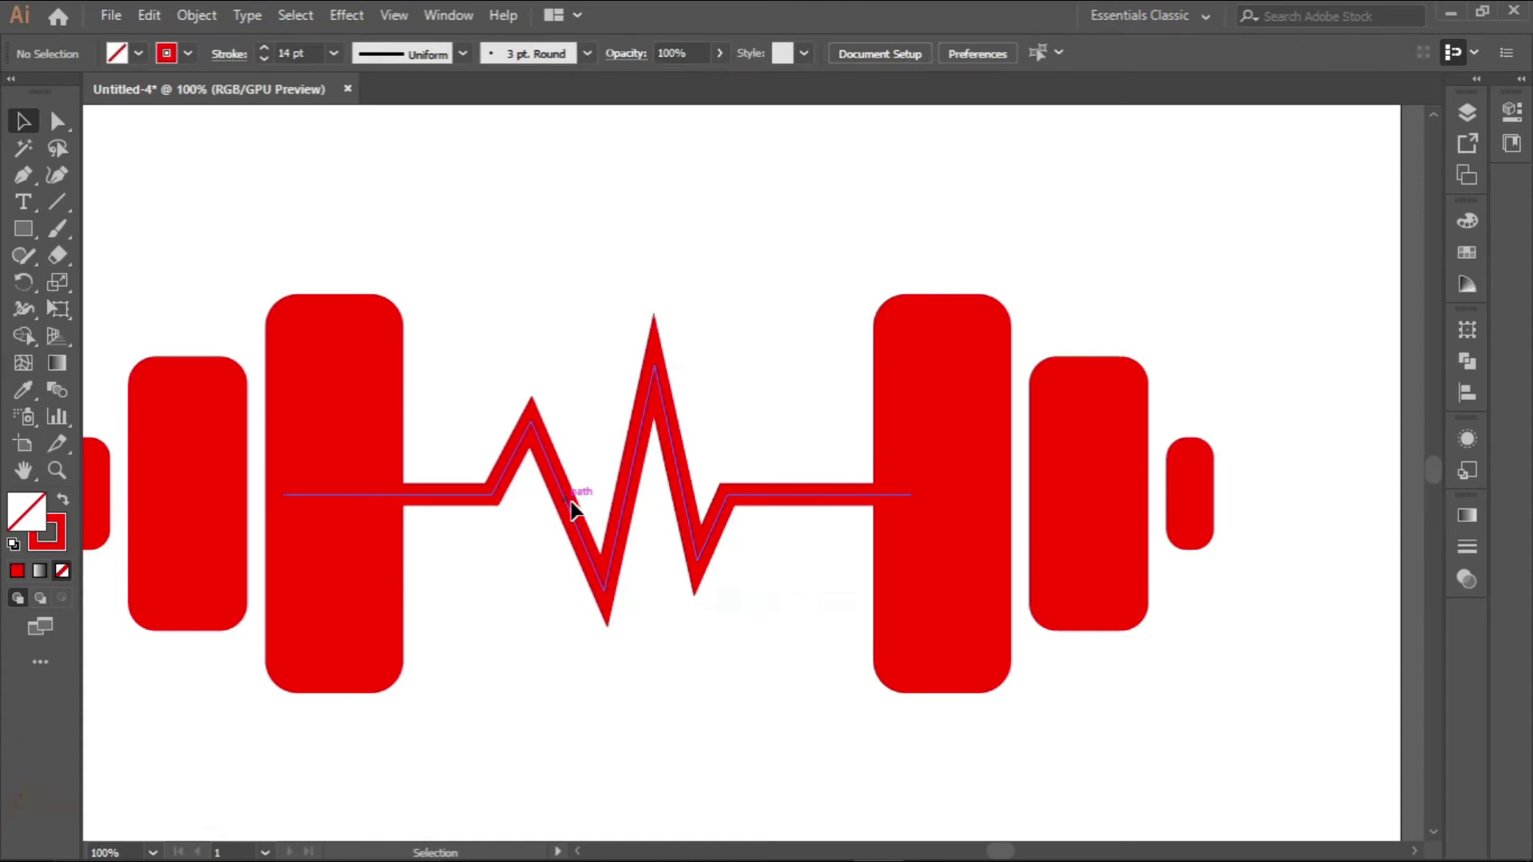
scroll(574, 511, up, 2)
drag(575, 530, 589, 537)
scroll(649, 554, down, 3)
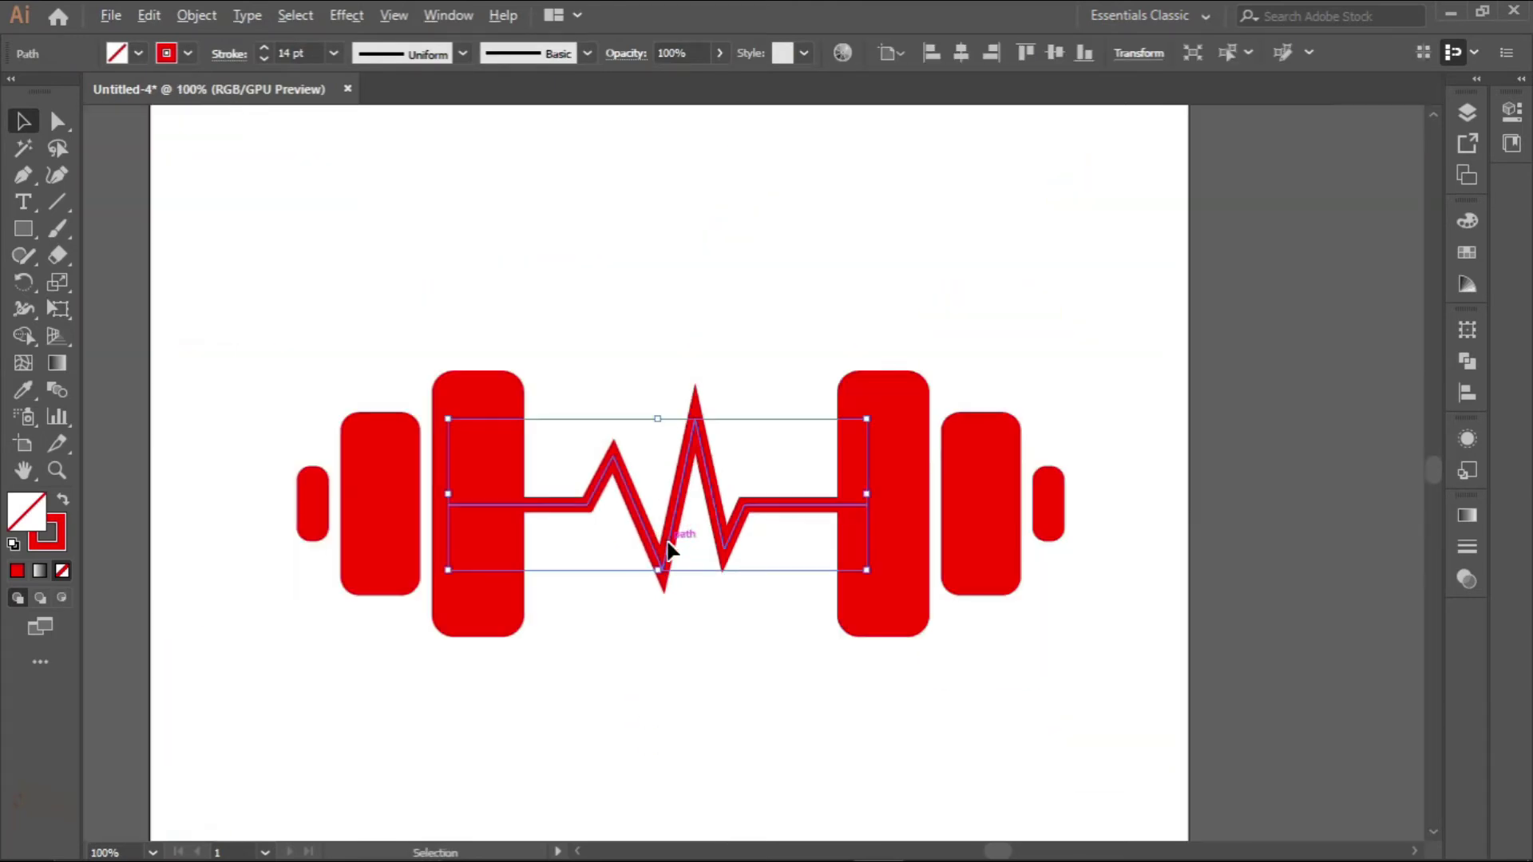
key(ctrl+h)
click(674, 701)
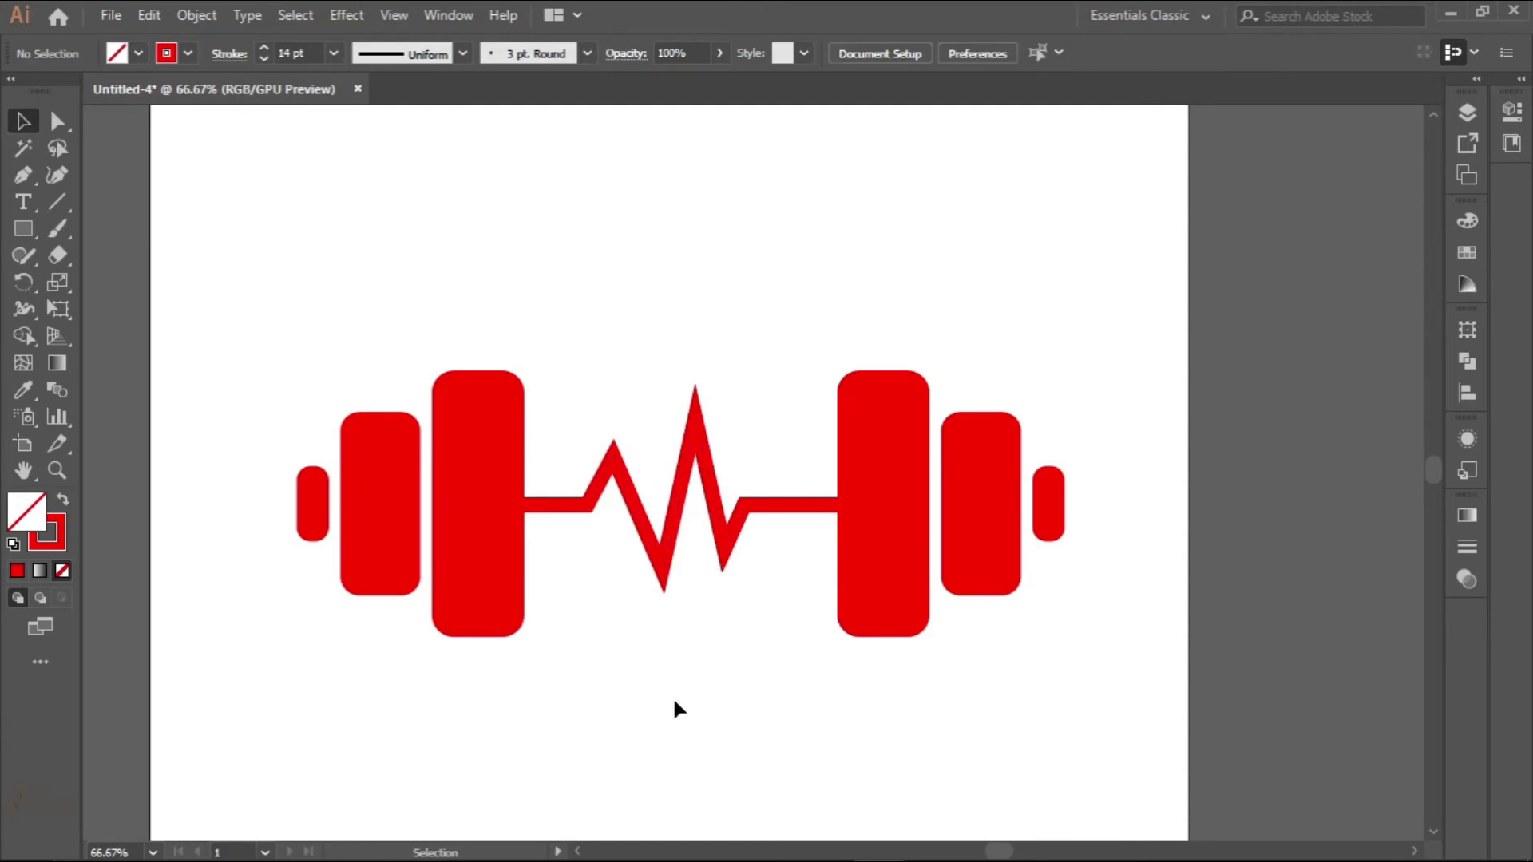
scroll(675, 701, down, 2)
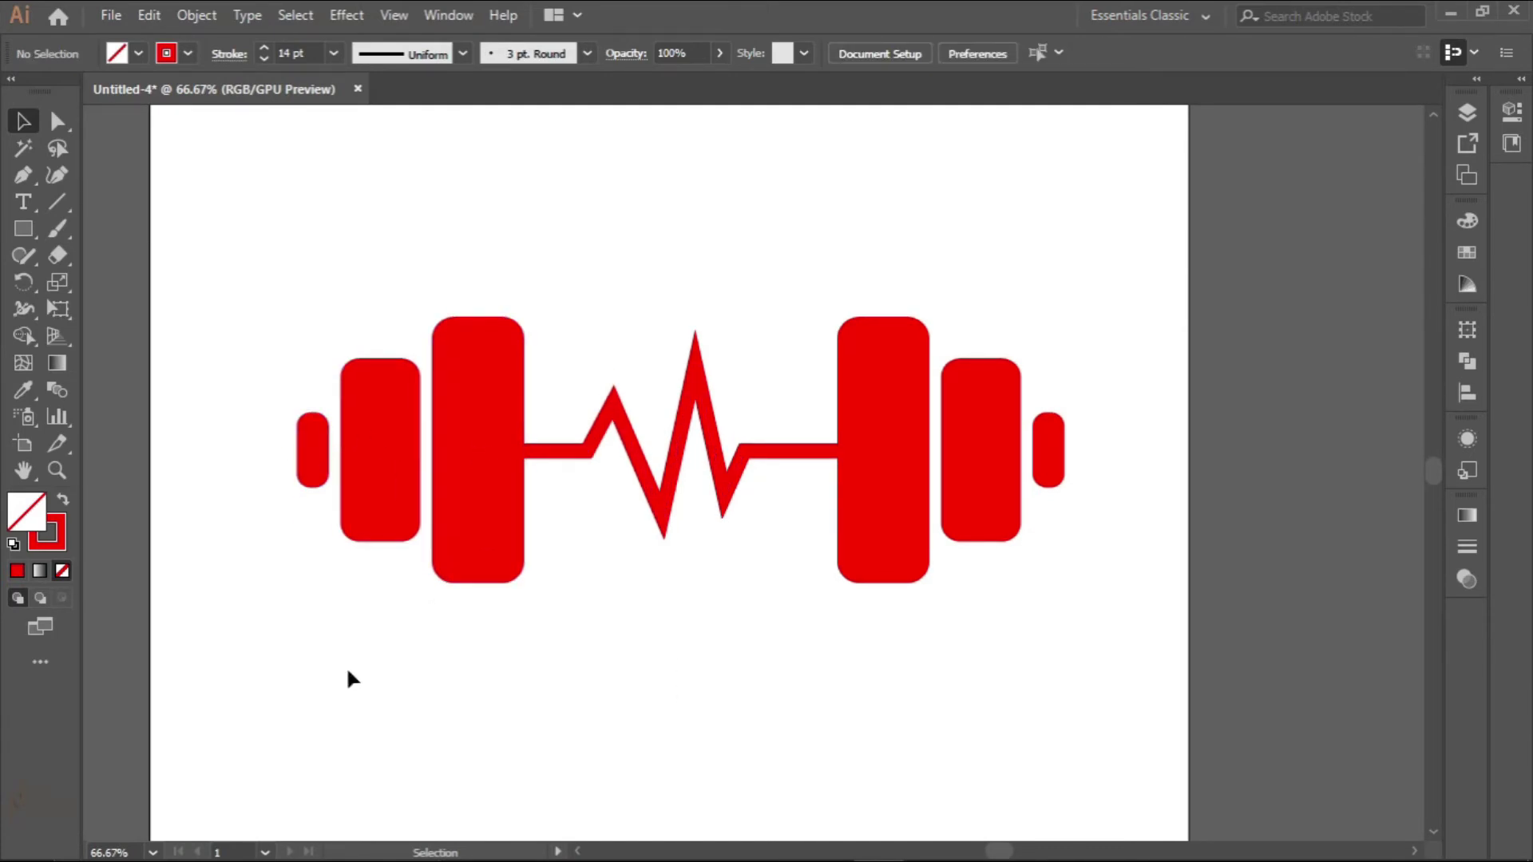
Draw a 23 × 23 px solid red, strokeless square over the left end cap
click(22, 228)
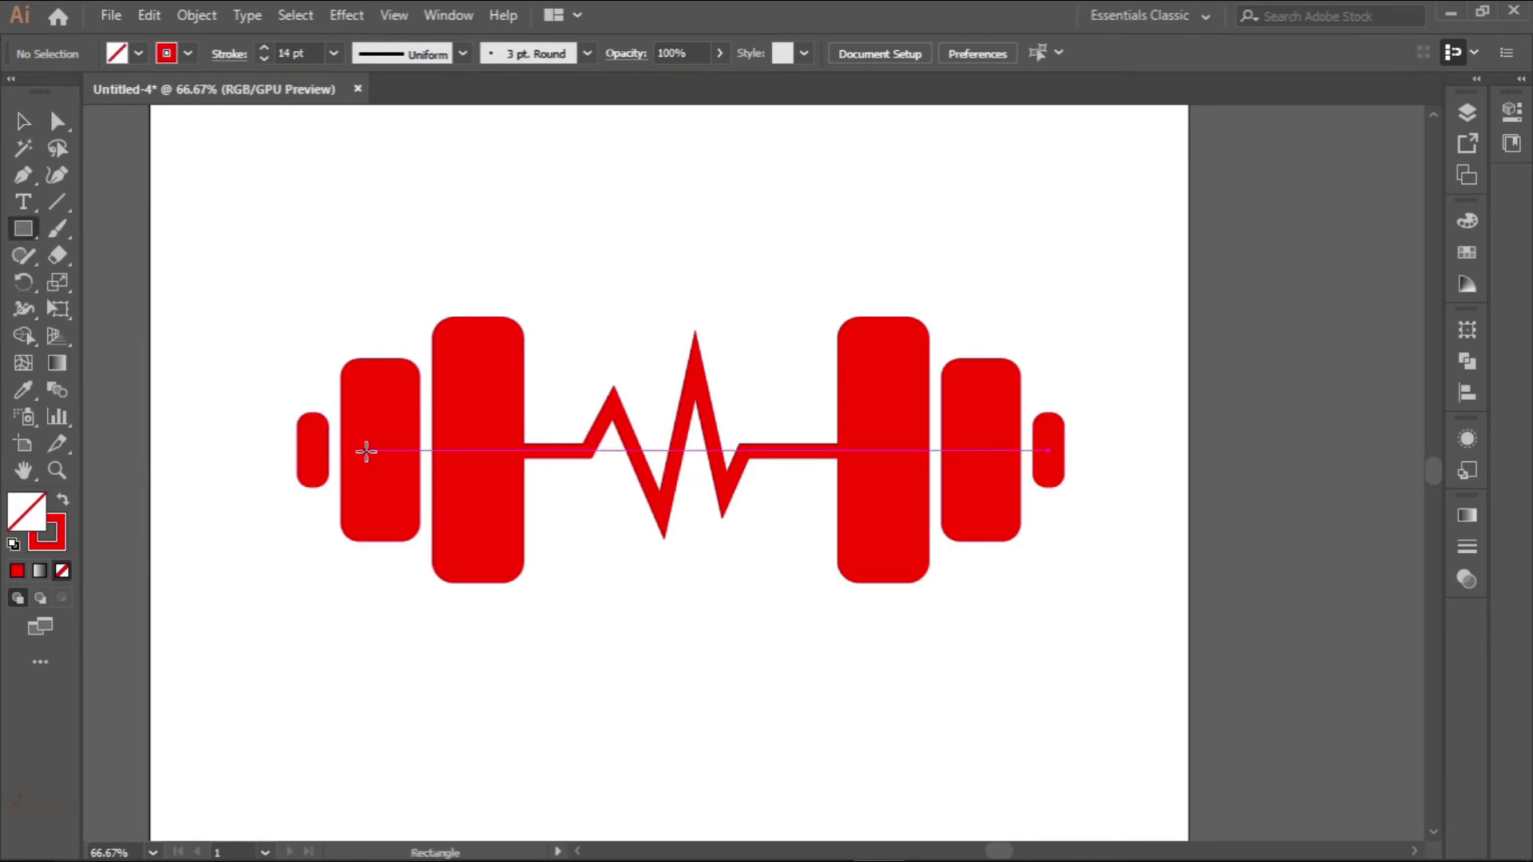
drag(281, 442, 304, 463)
drag(306, 462, 307, 463)
click(23, 121)
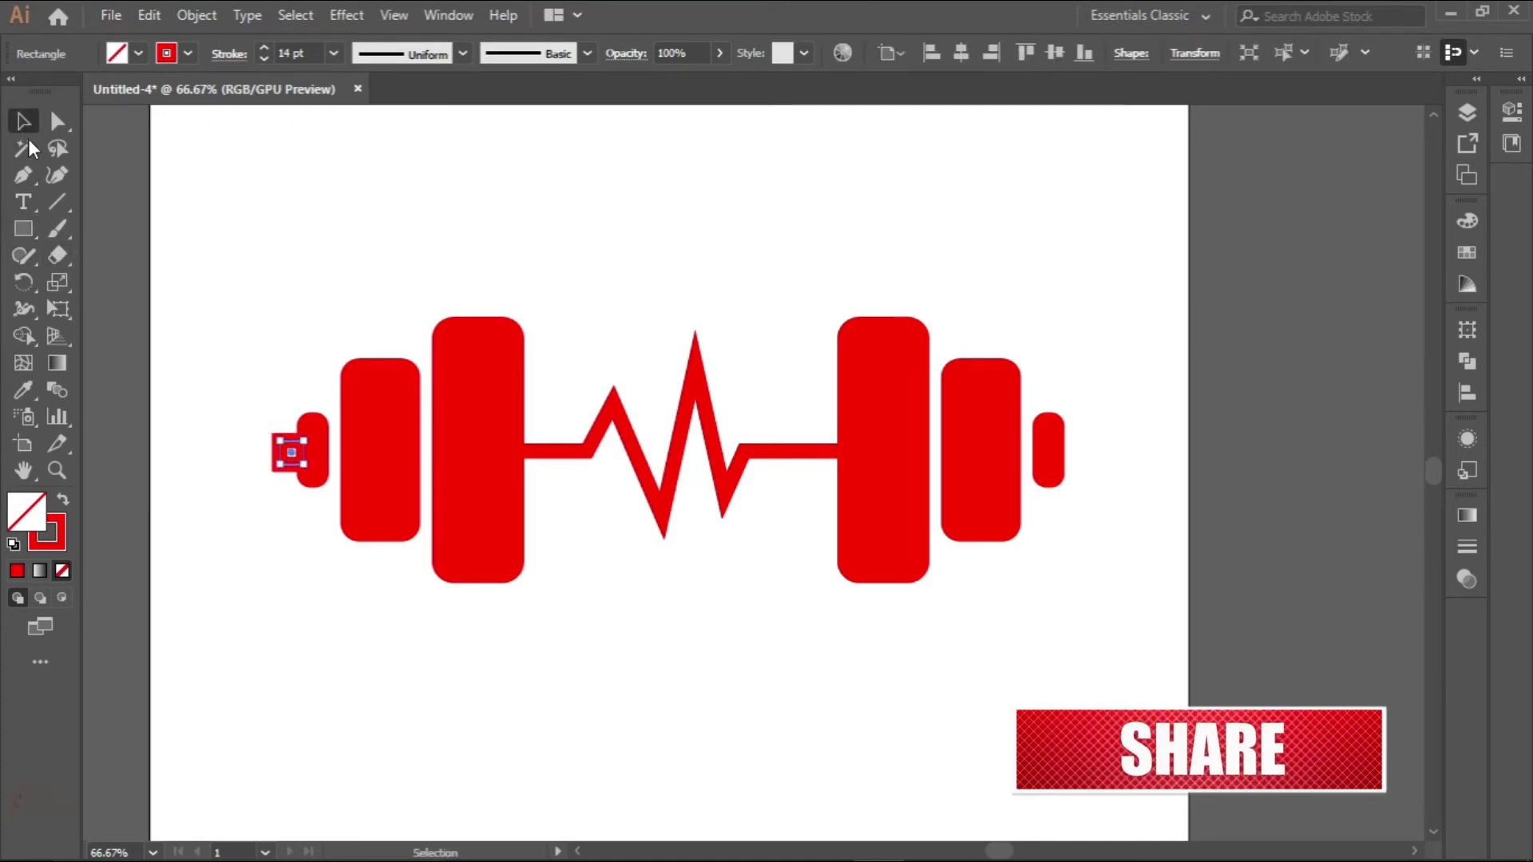
click(63, 502)
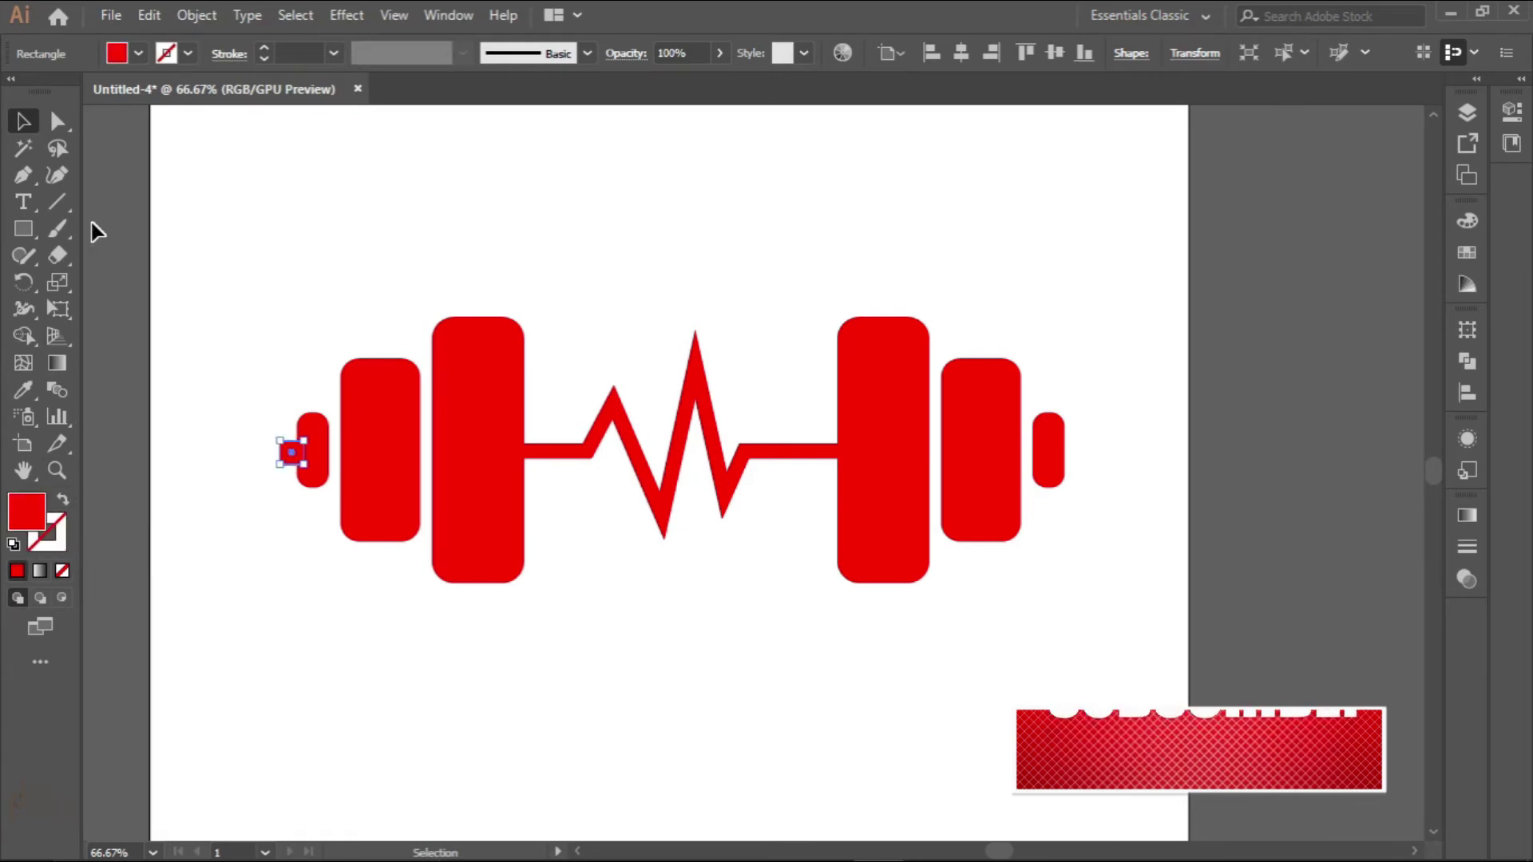
click(284, 529)
scroll(301, 469, up, 3)
Round the small square's left corners to about 8.4 px with live-corner widgets
click(270, 445)
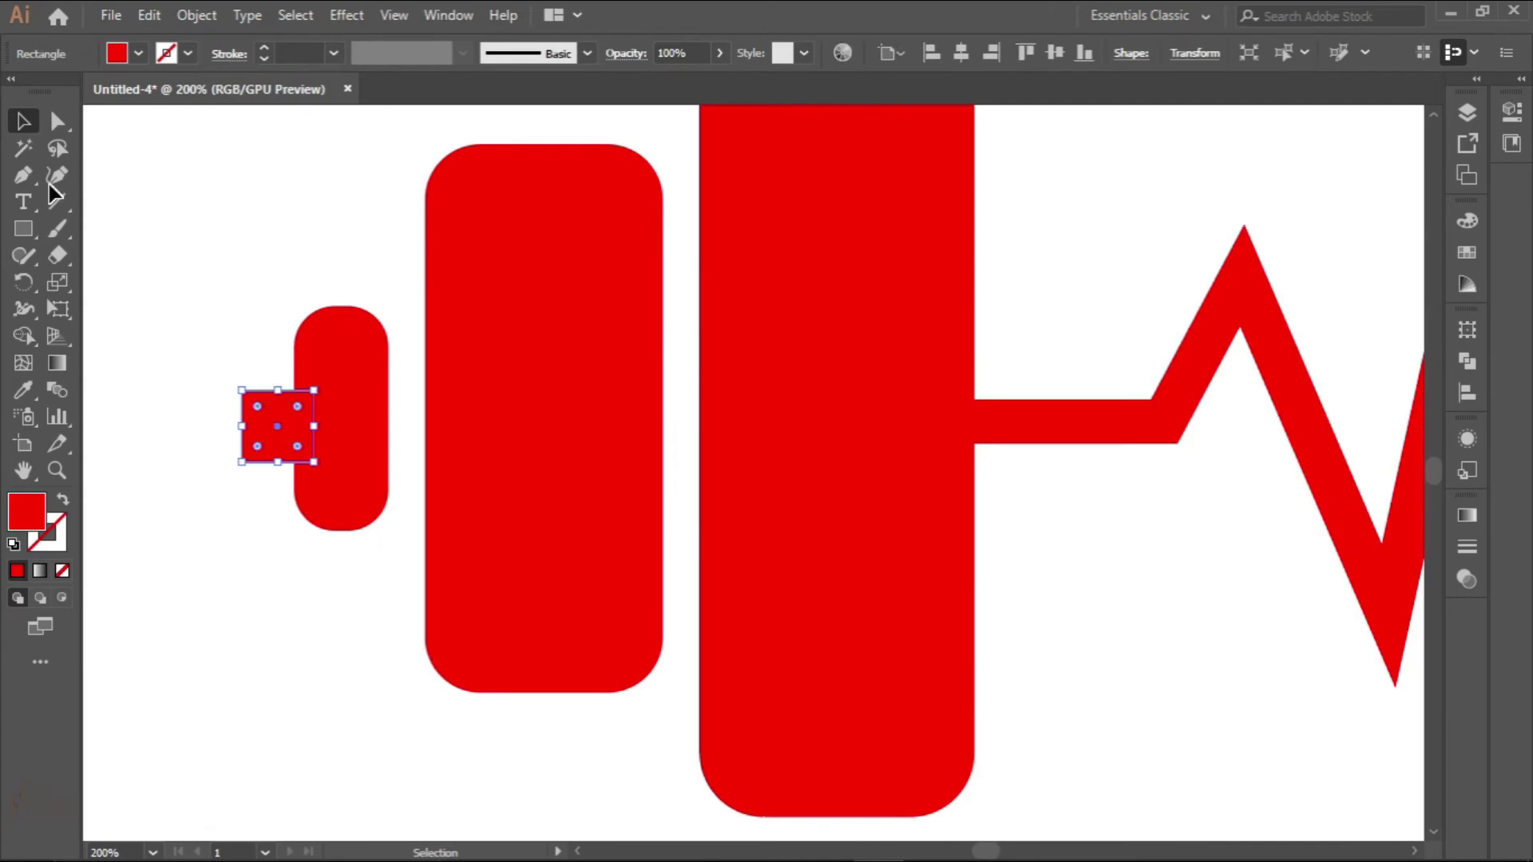
key(a)
scroll(259, 452, up, 2)
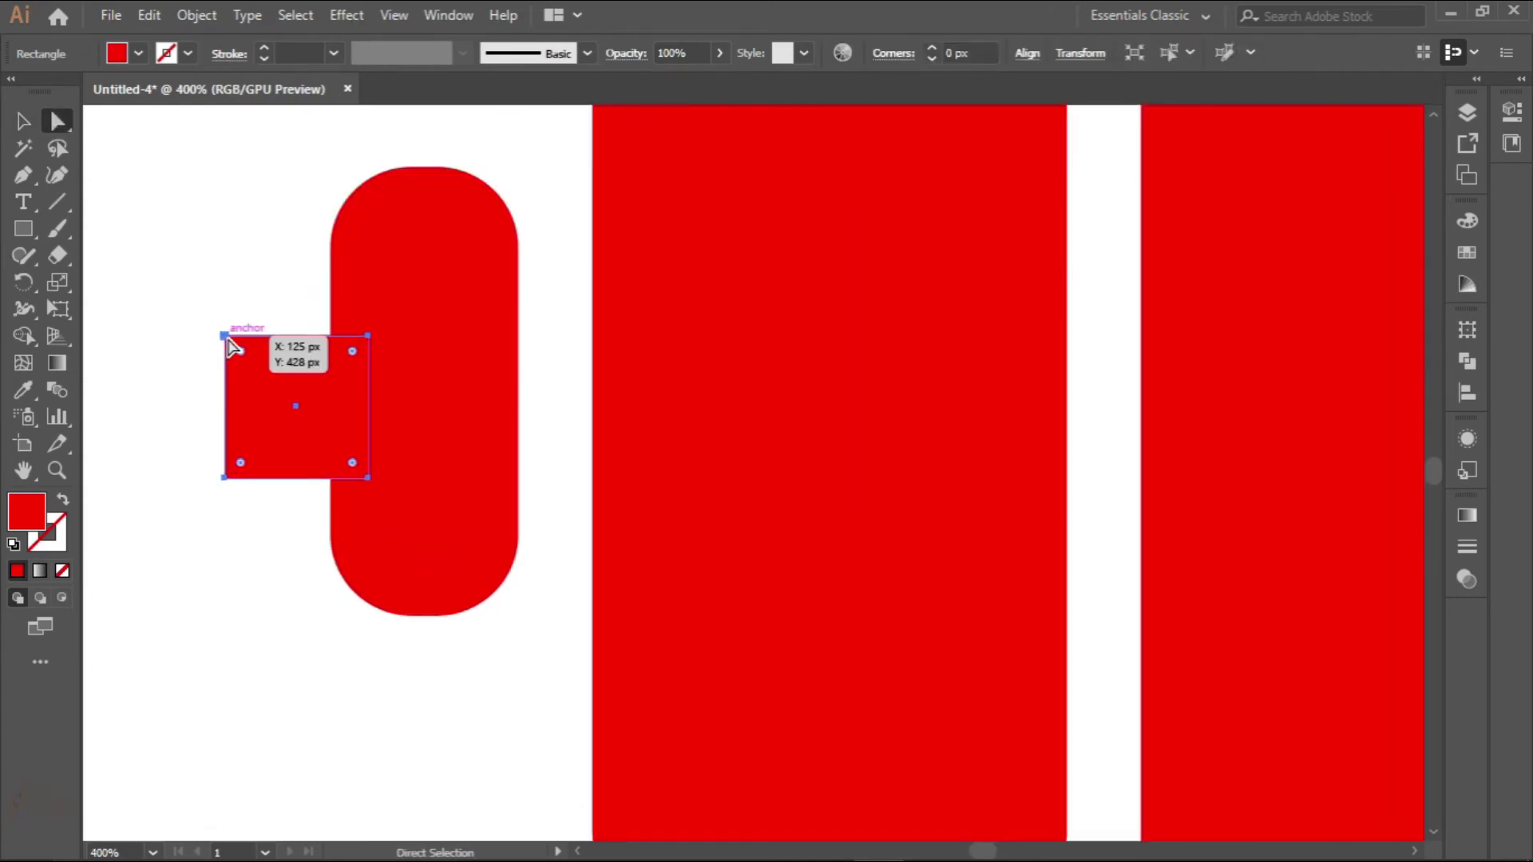
click(248, 451)
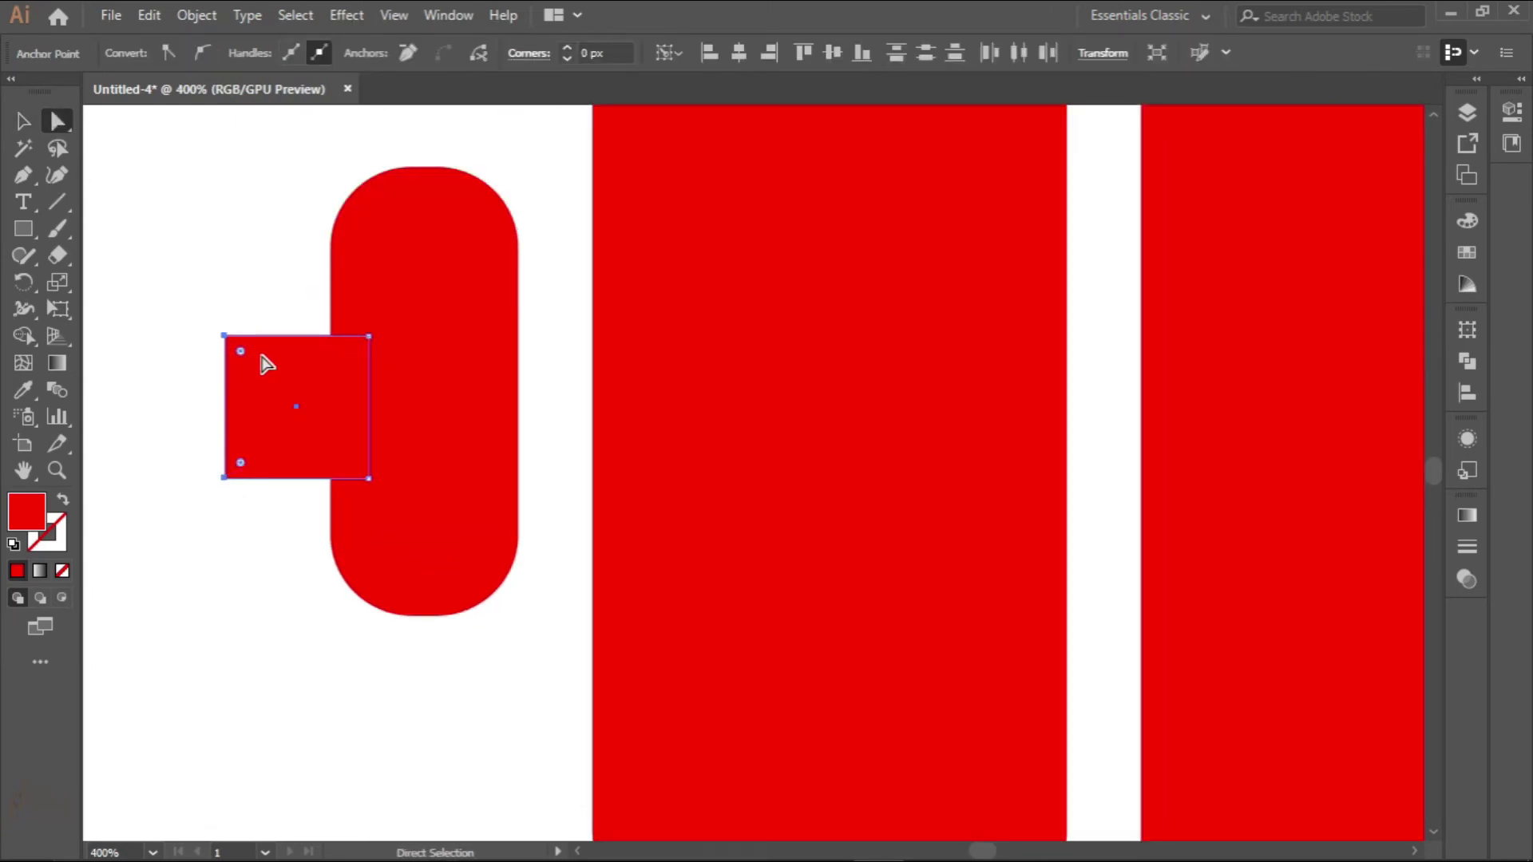
drag(240, 351, 284, 371)
scroll(337, 415, down, 3)
click(225, 423)
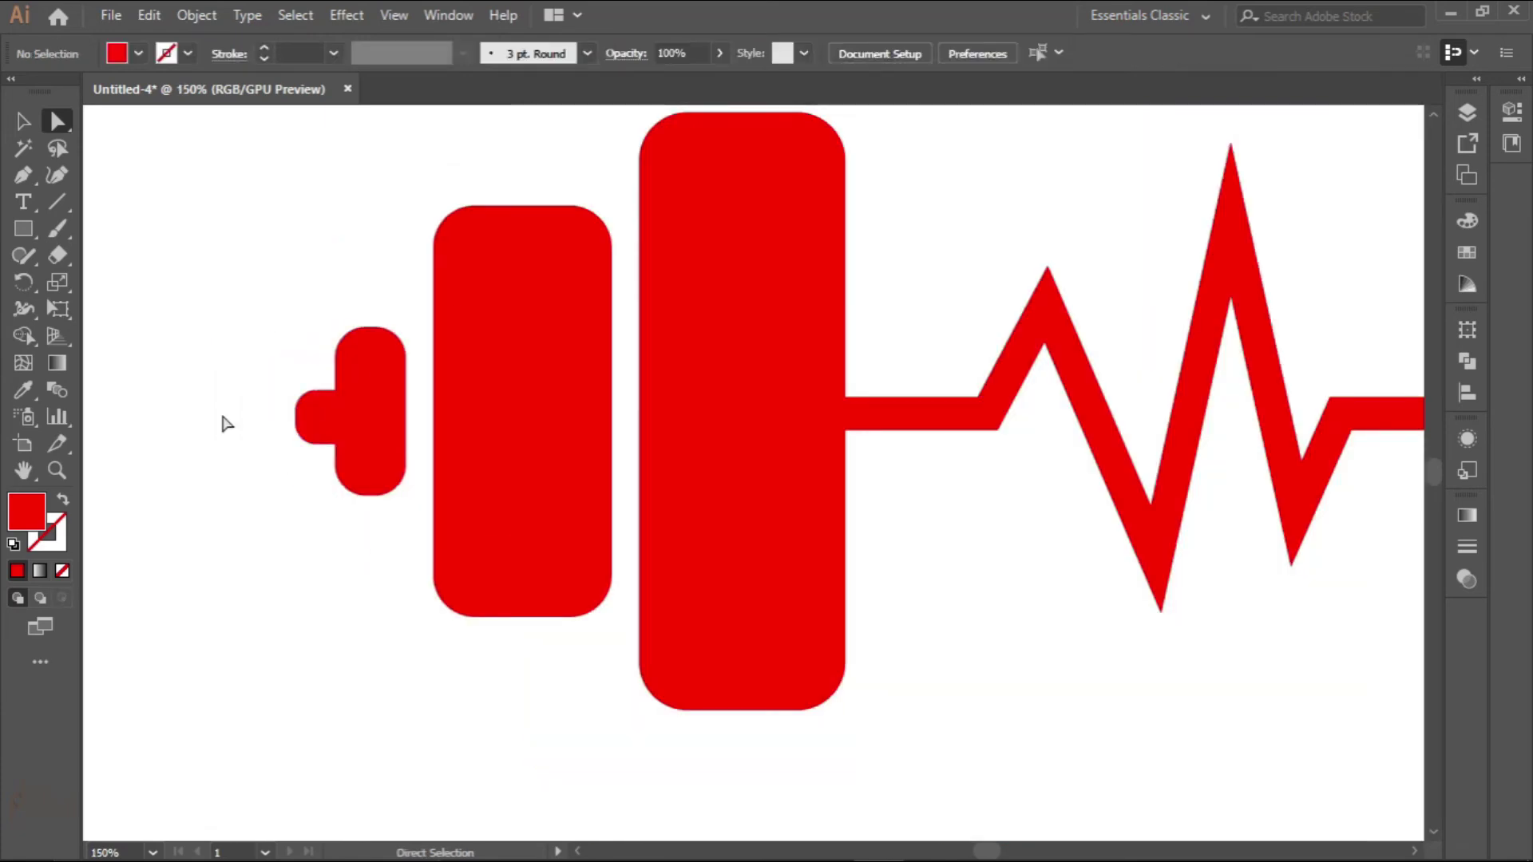
Move the rounded nub up 18 px and drag a copy straight across to the right end cap
scroll(374, 459, up, 2)
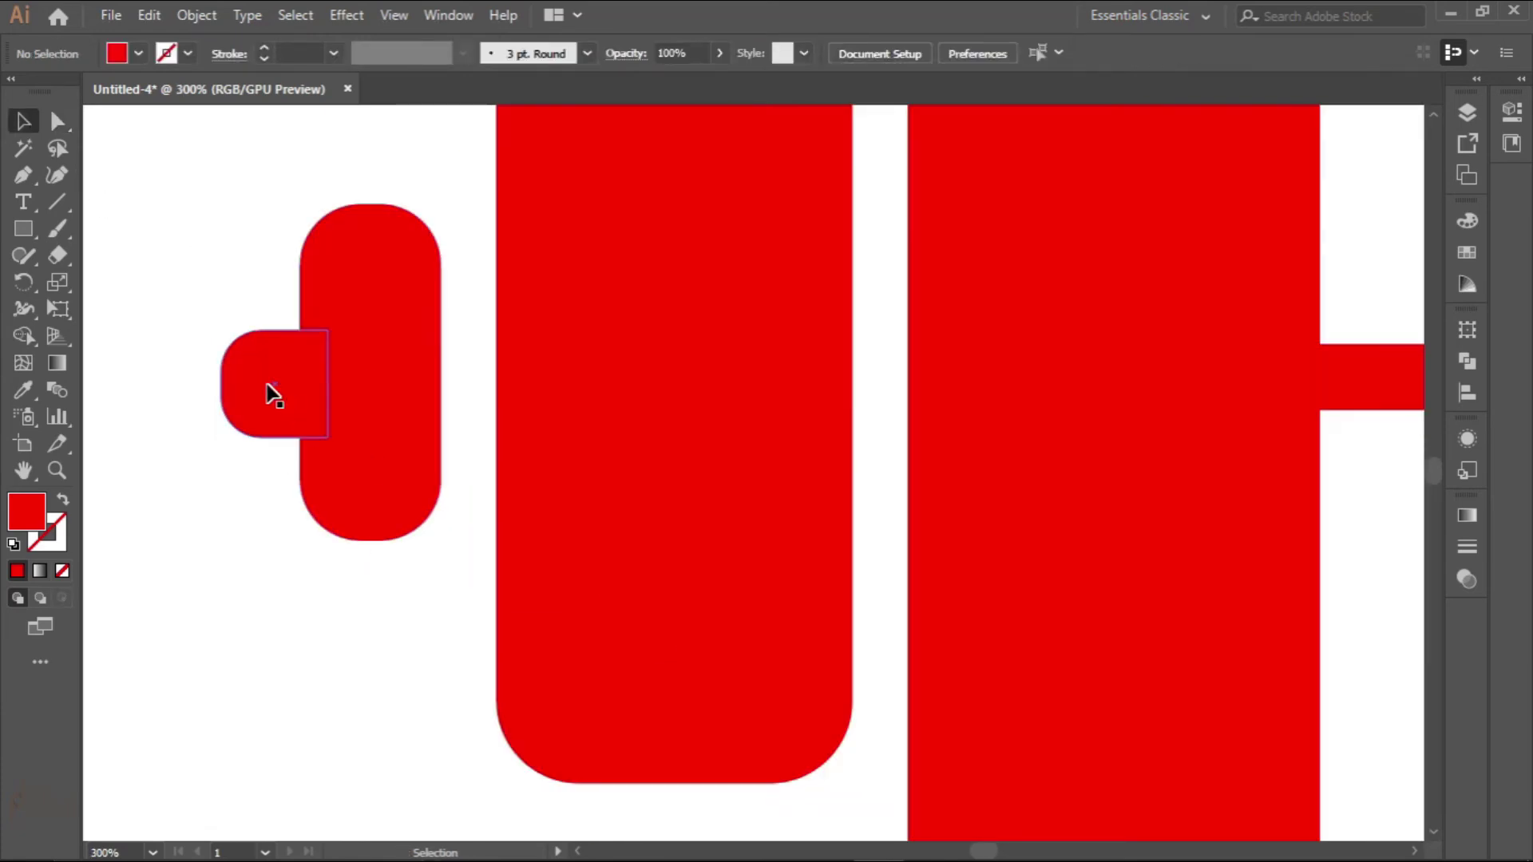
drag(284, 399, 283, 385)
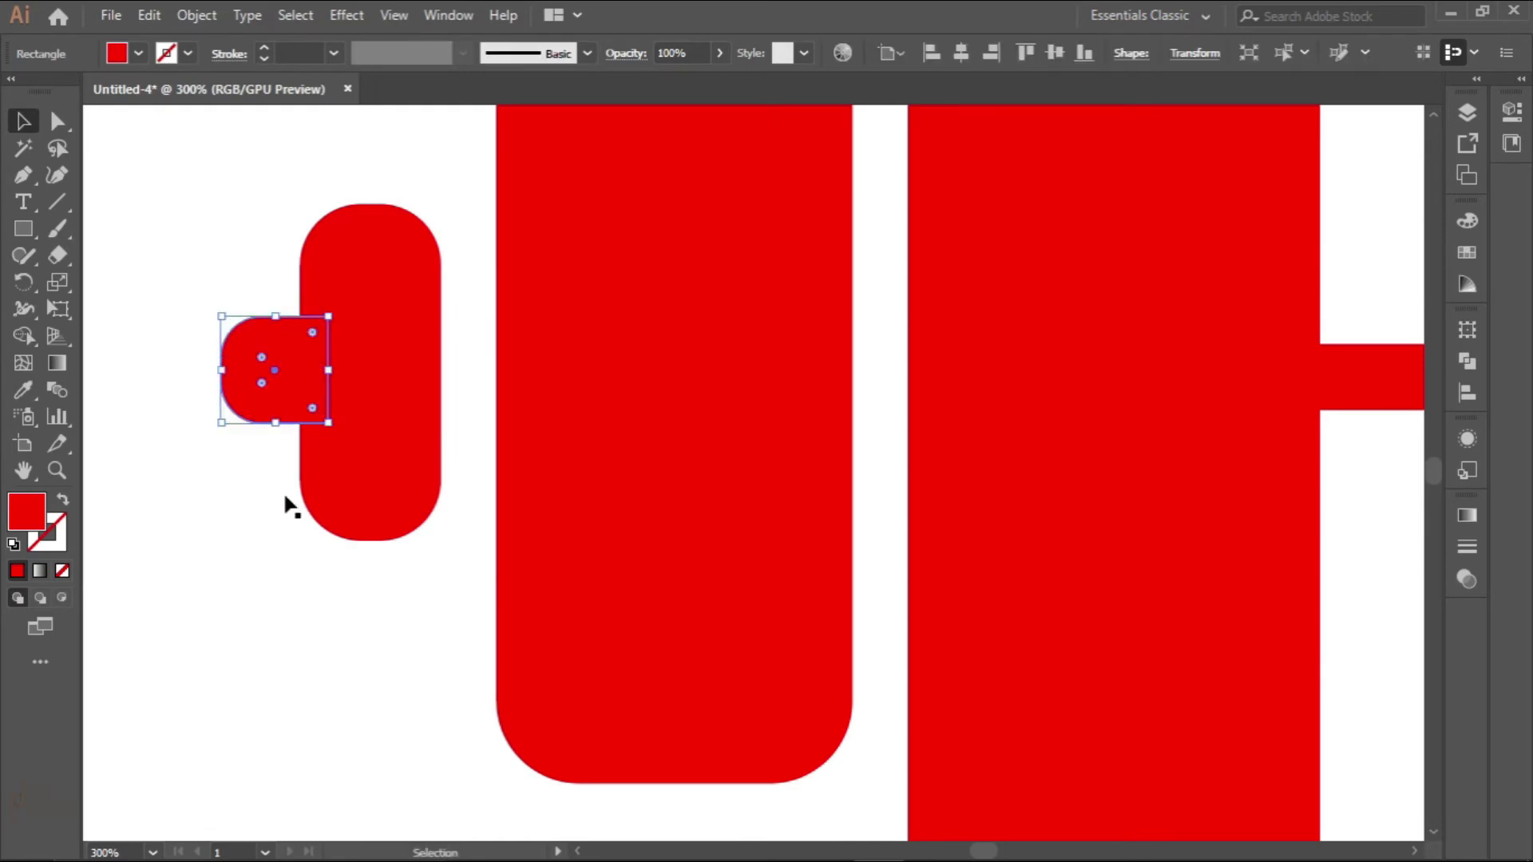
click(287, 503)
scroll(285, 416, down, 5)
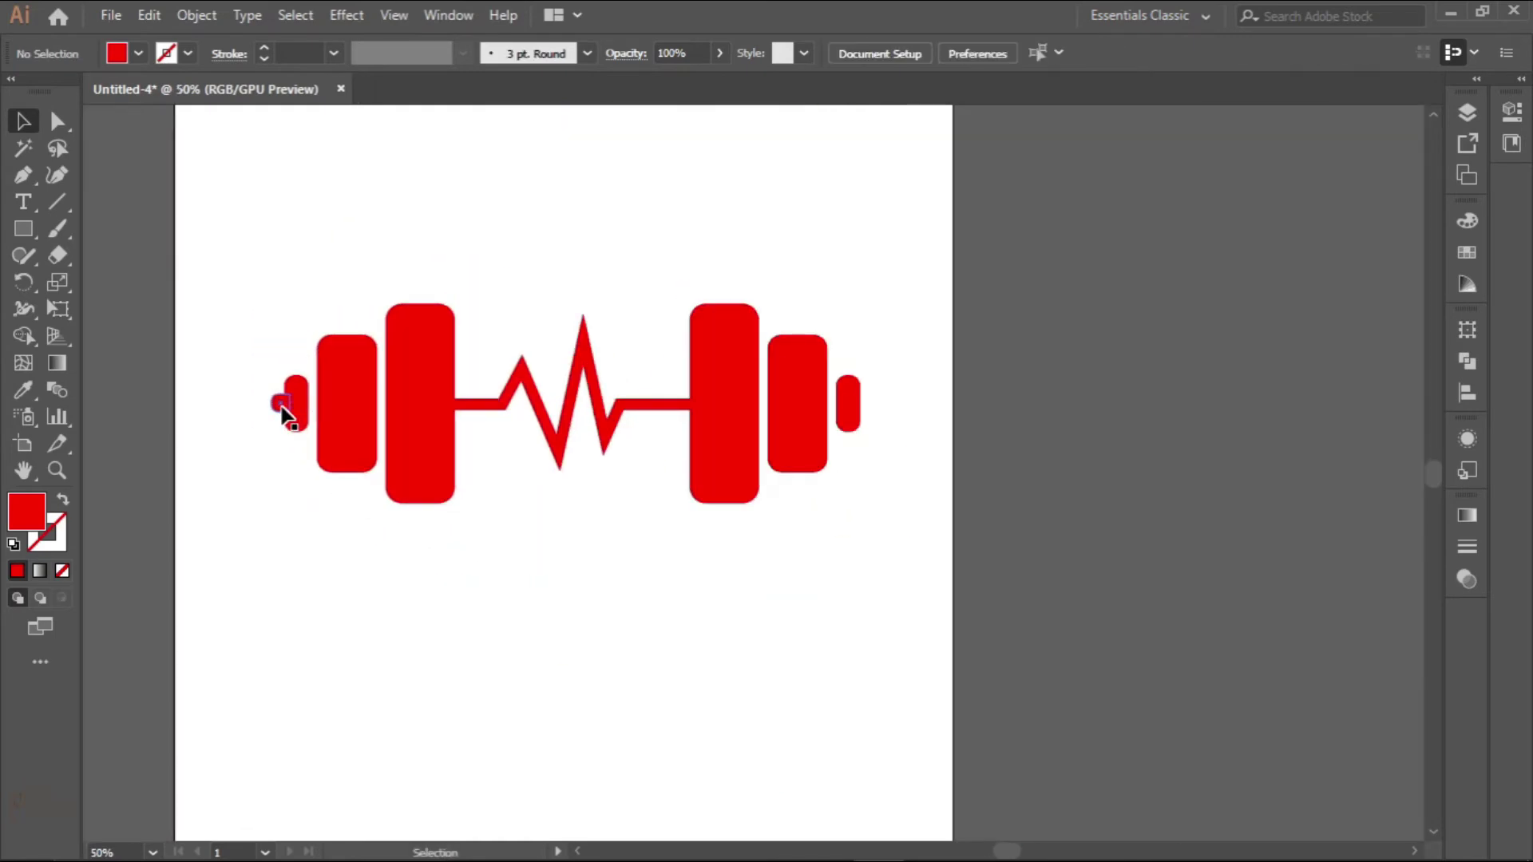
drag(282, 405, 865, 405)
Reflect the copied nub with Transform > Reflect so its rounded corners face outward
scroll(854, 407, up, 4)
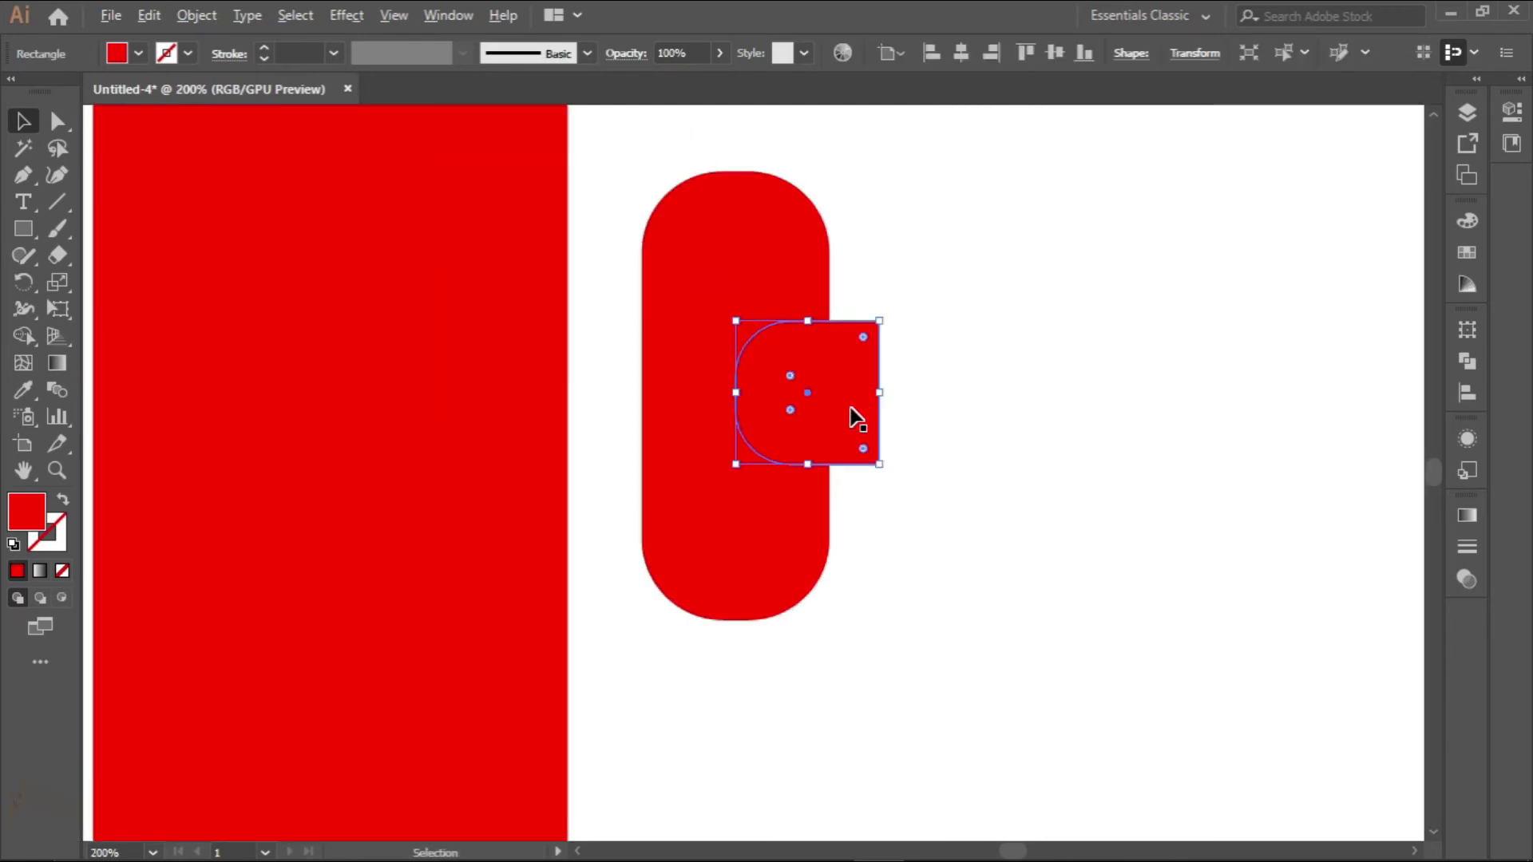
right_click(806, 411)
mouse_move(914, 722)
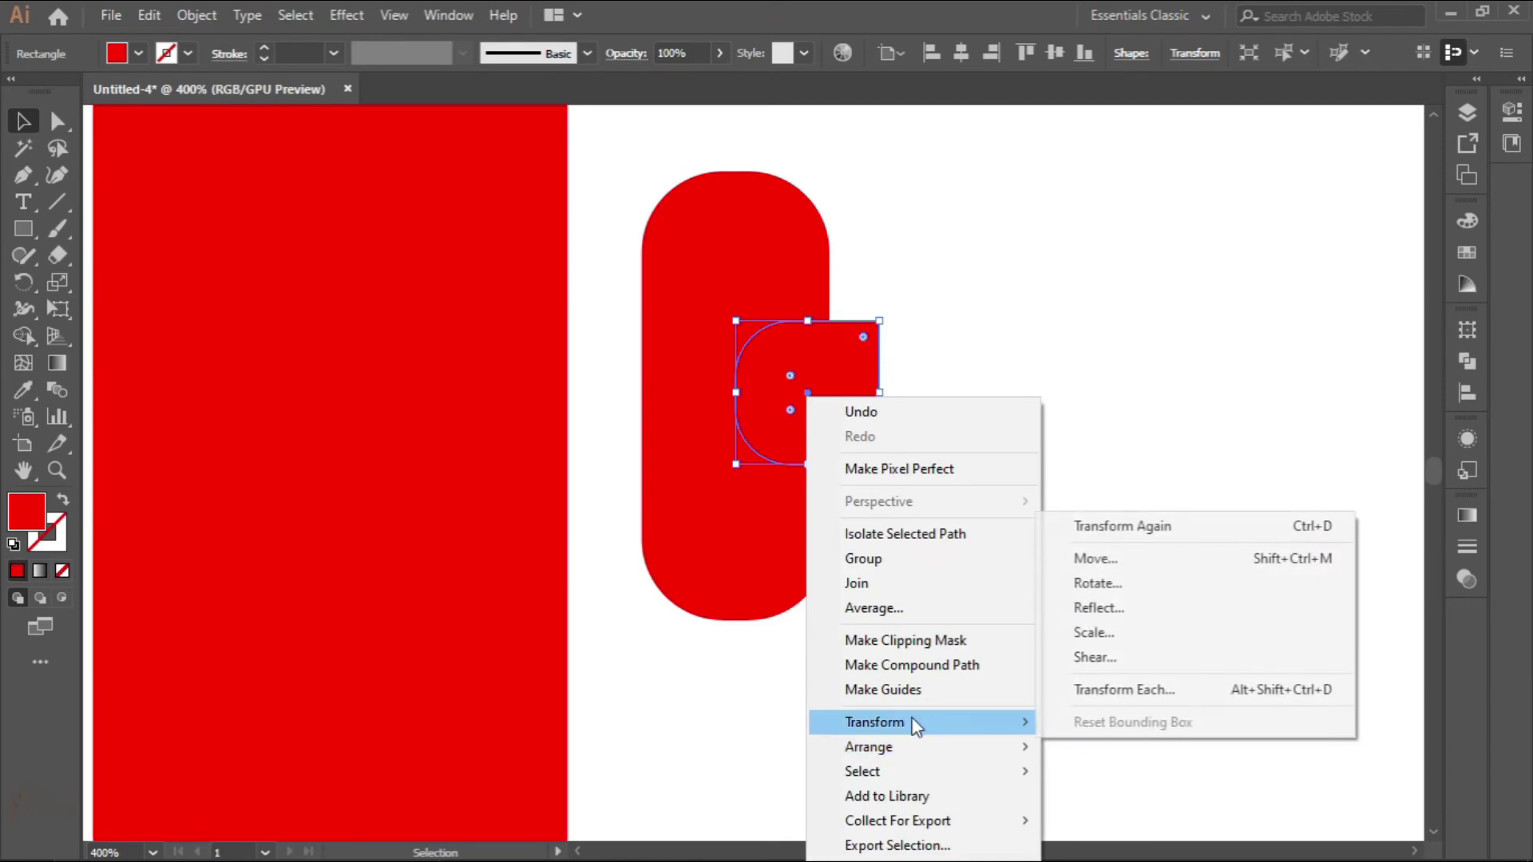
click(1052, 611)
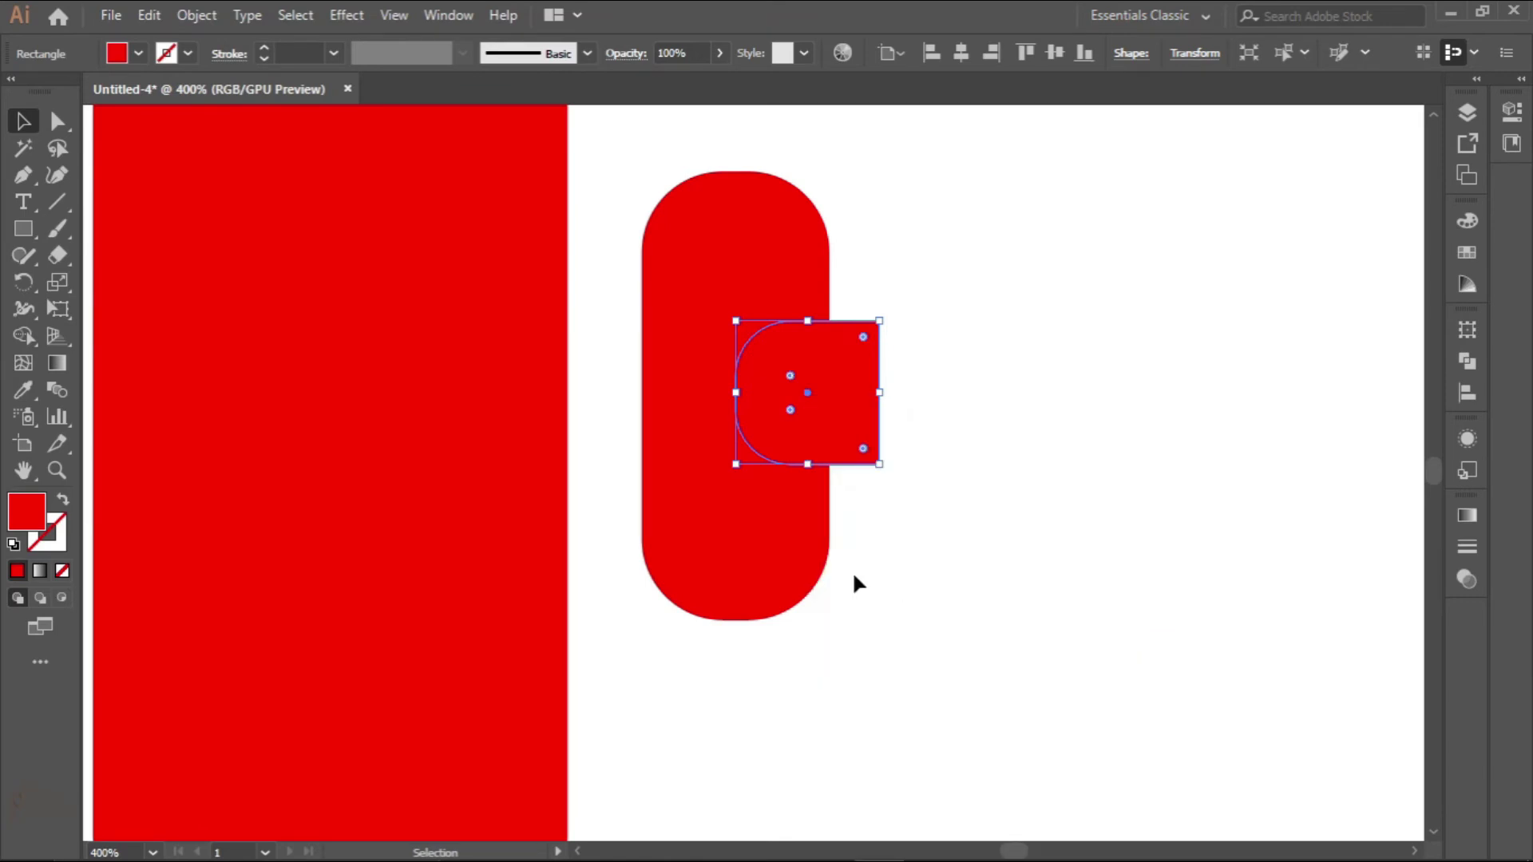
click(969, 640)
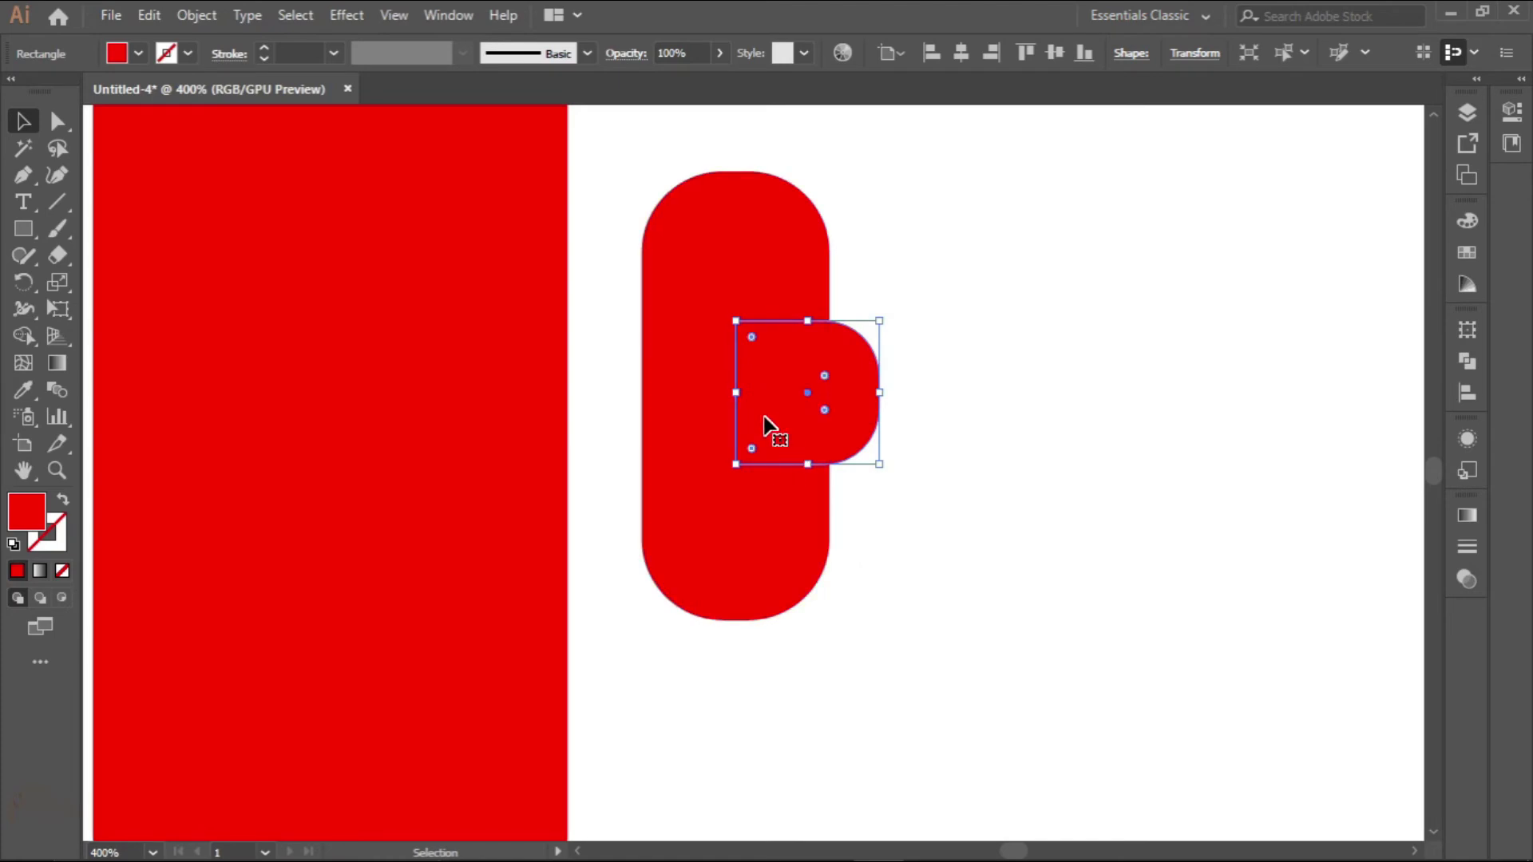
Fit the mirrored nub onto the right end cap, shifting it right and nudging it down
drag(764, 425, 805, 428)
click(857, 548)
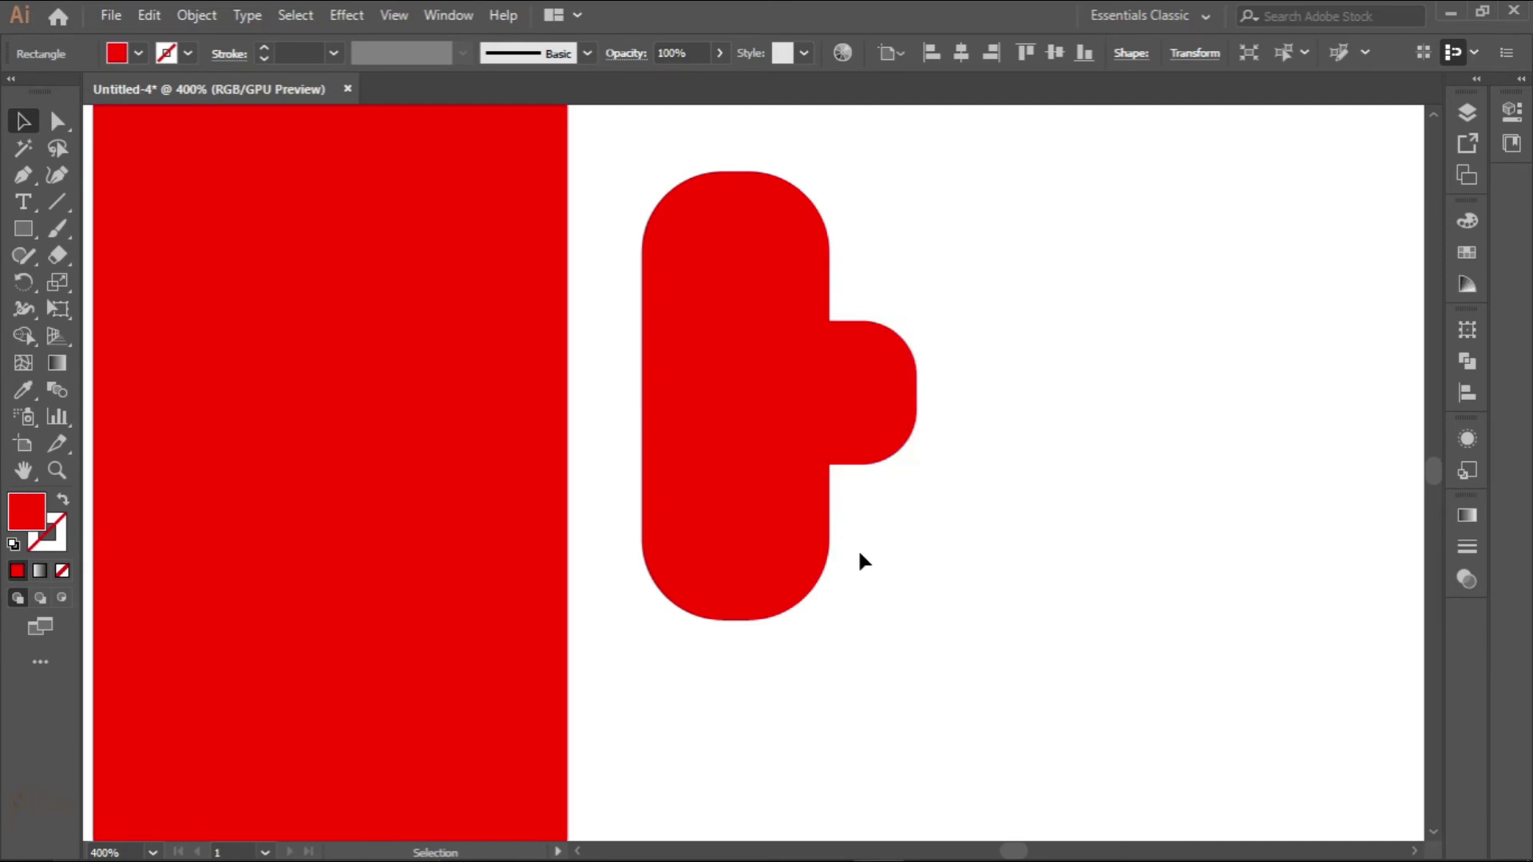
scroll(861, 495, down, 1)
click(861, 420)
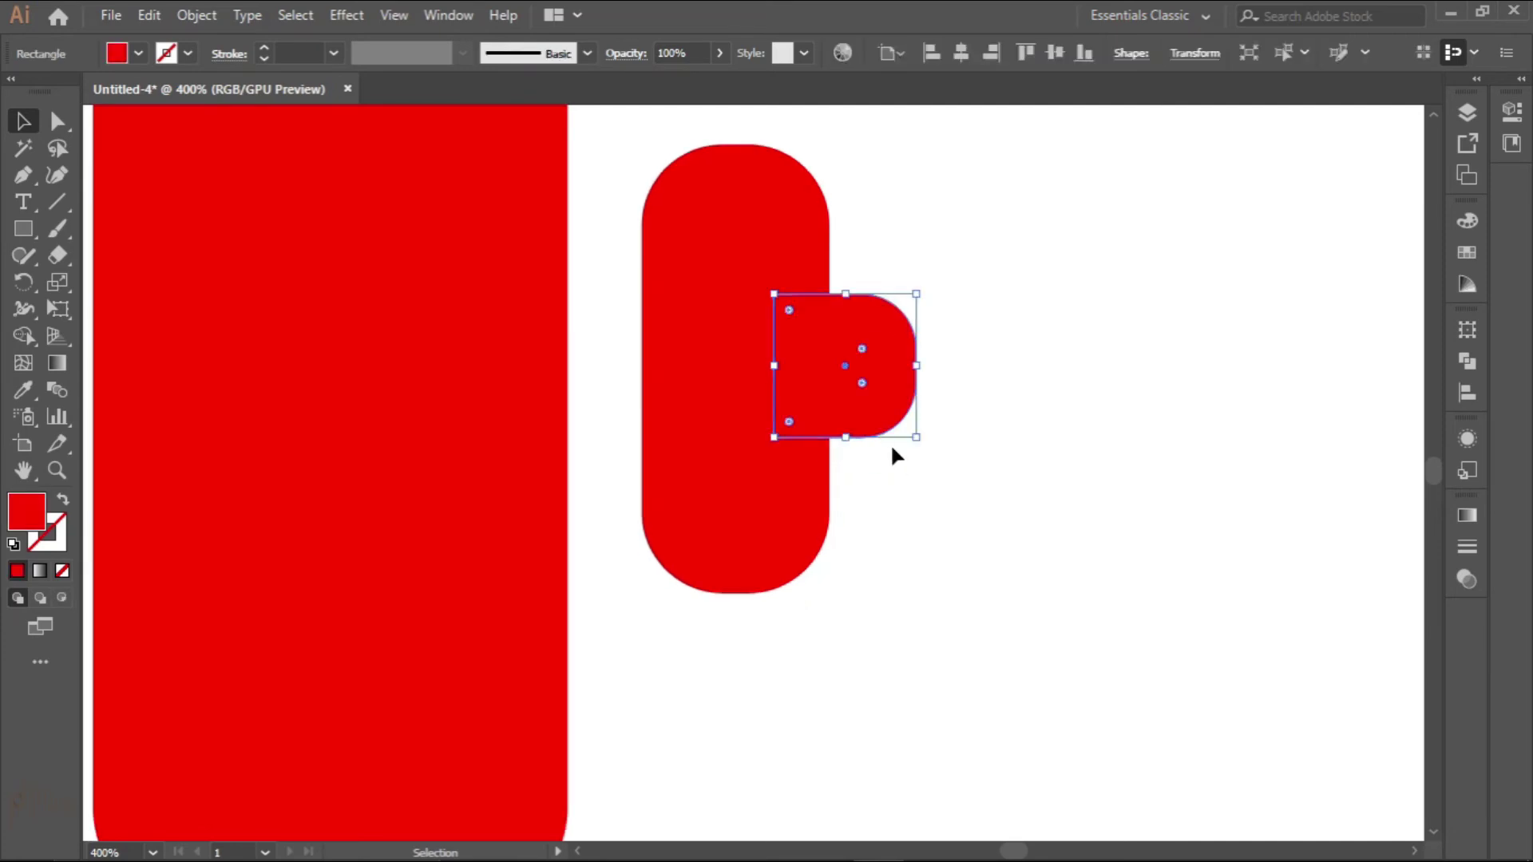
key(Down)
key(Down)
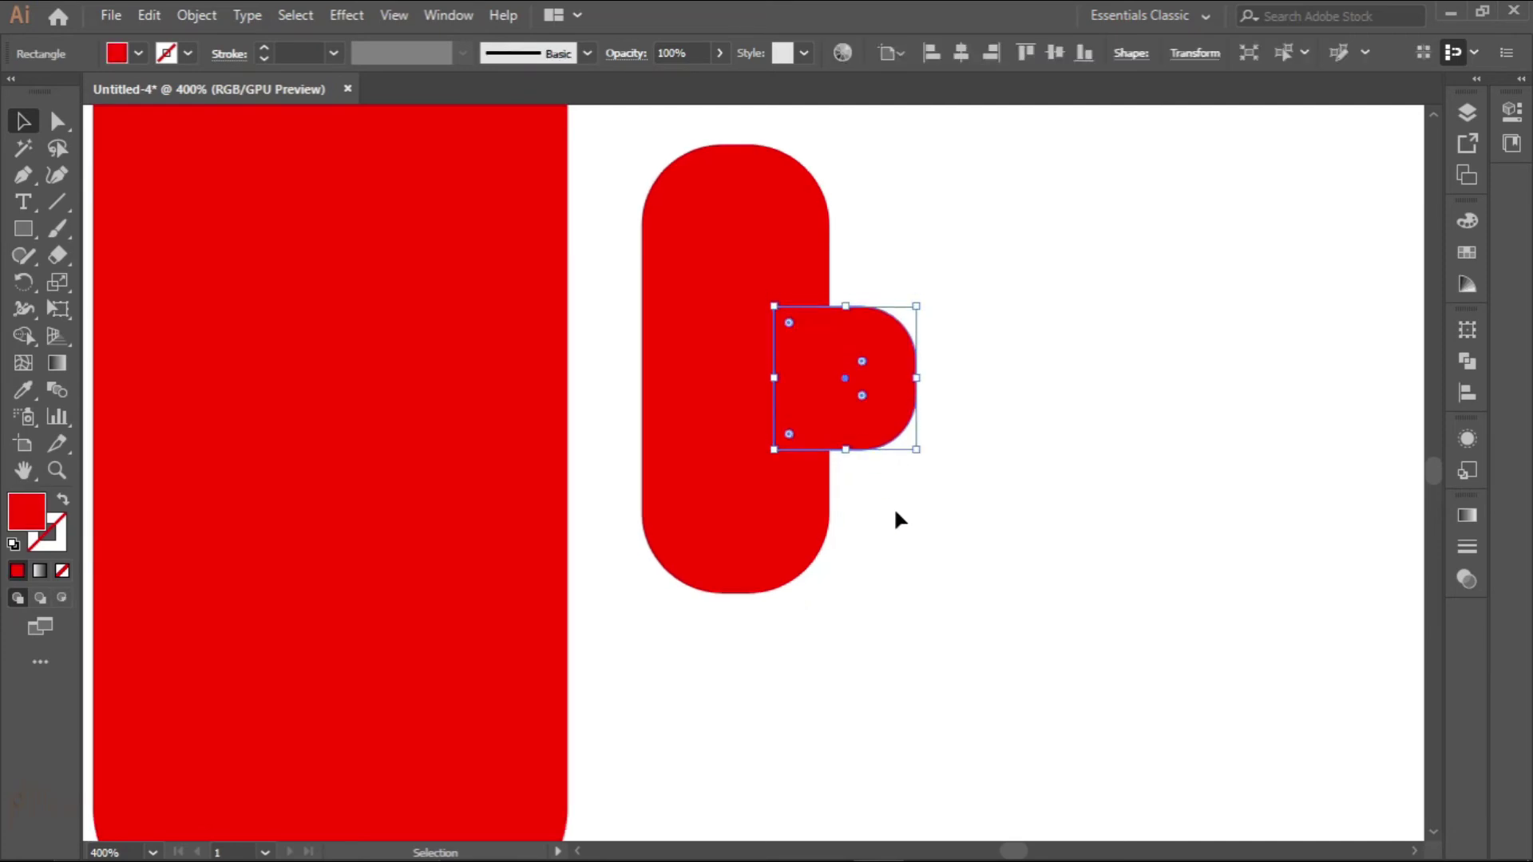
click(897, 520)
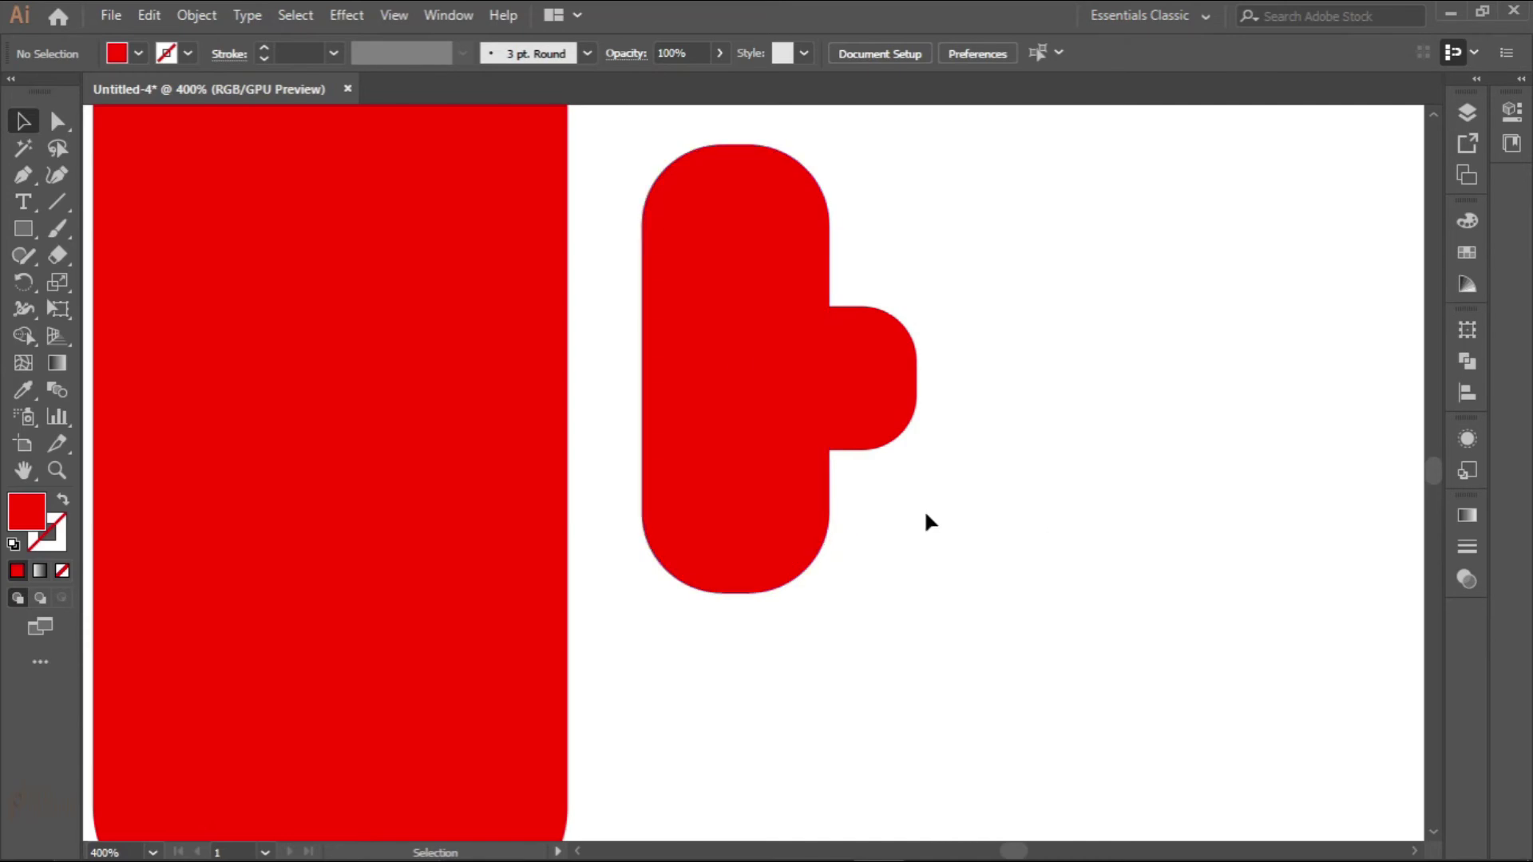
scroll(926, 523, down, 6)
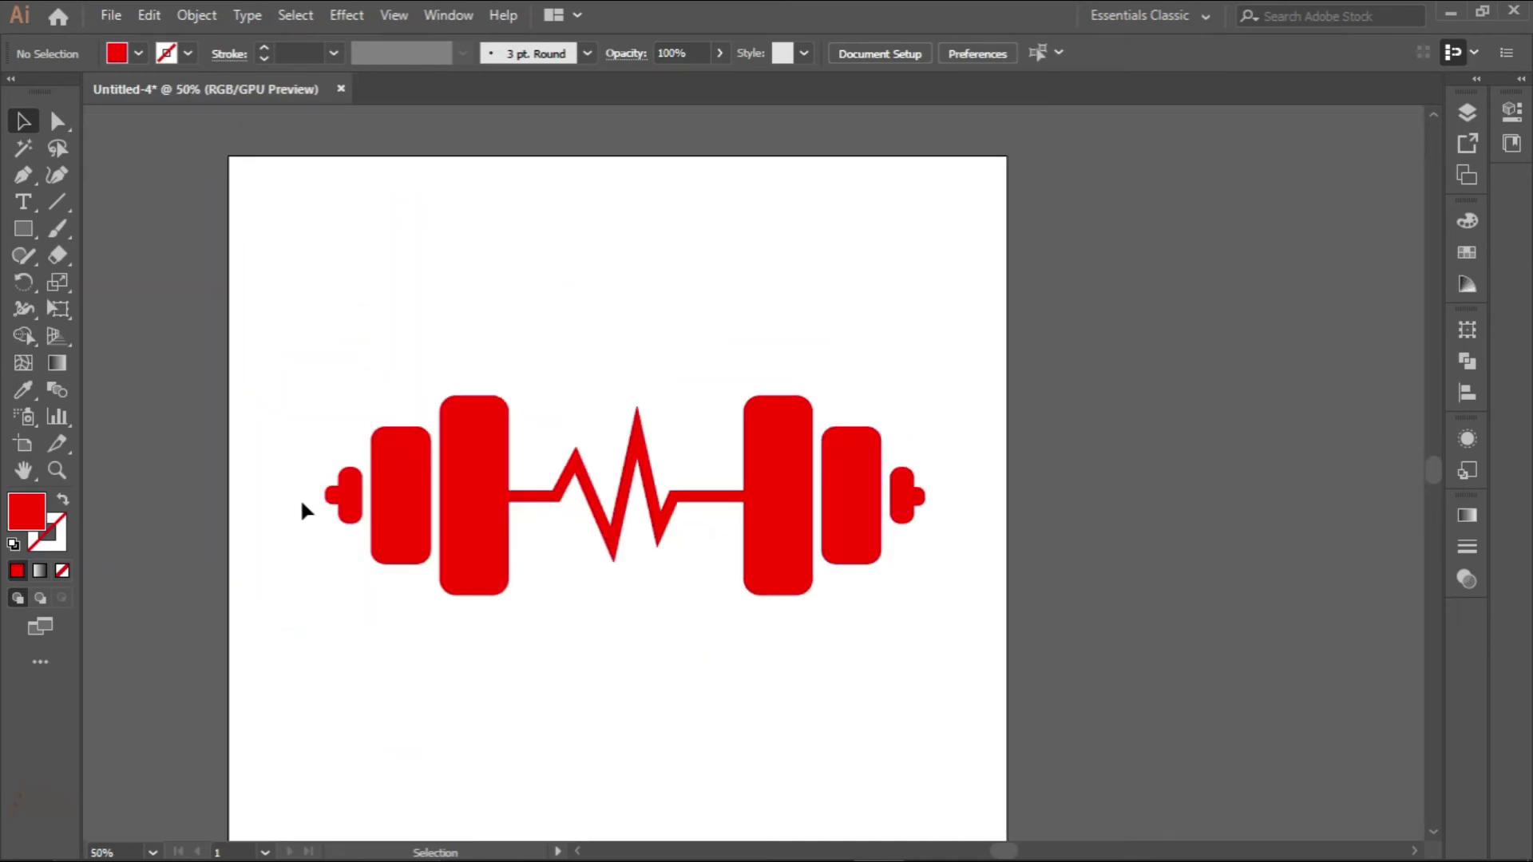
scroll(302, 509, up, 6)
click(357, 501)
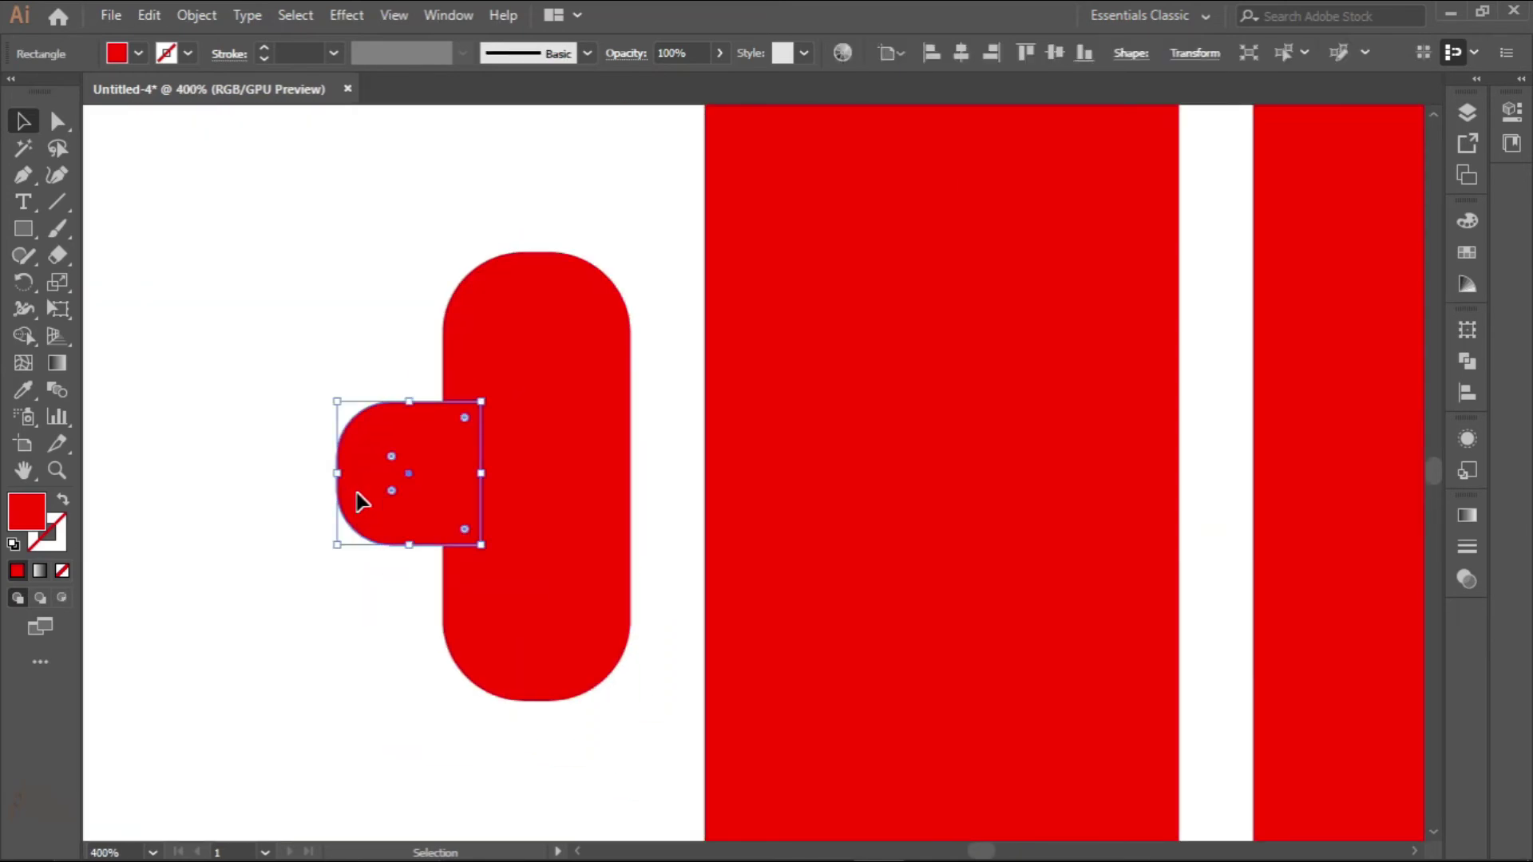
scroll(455, 619, down, 2)
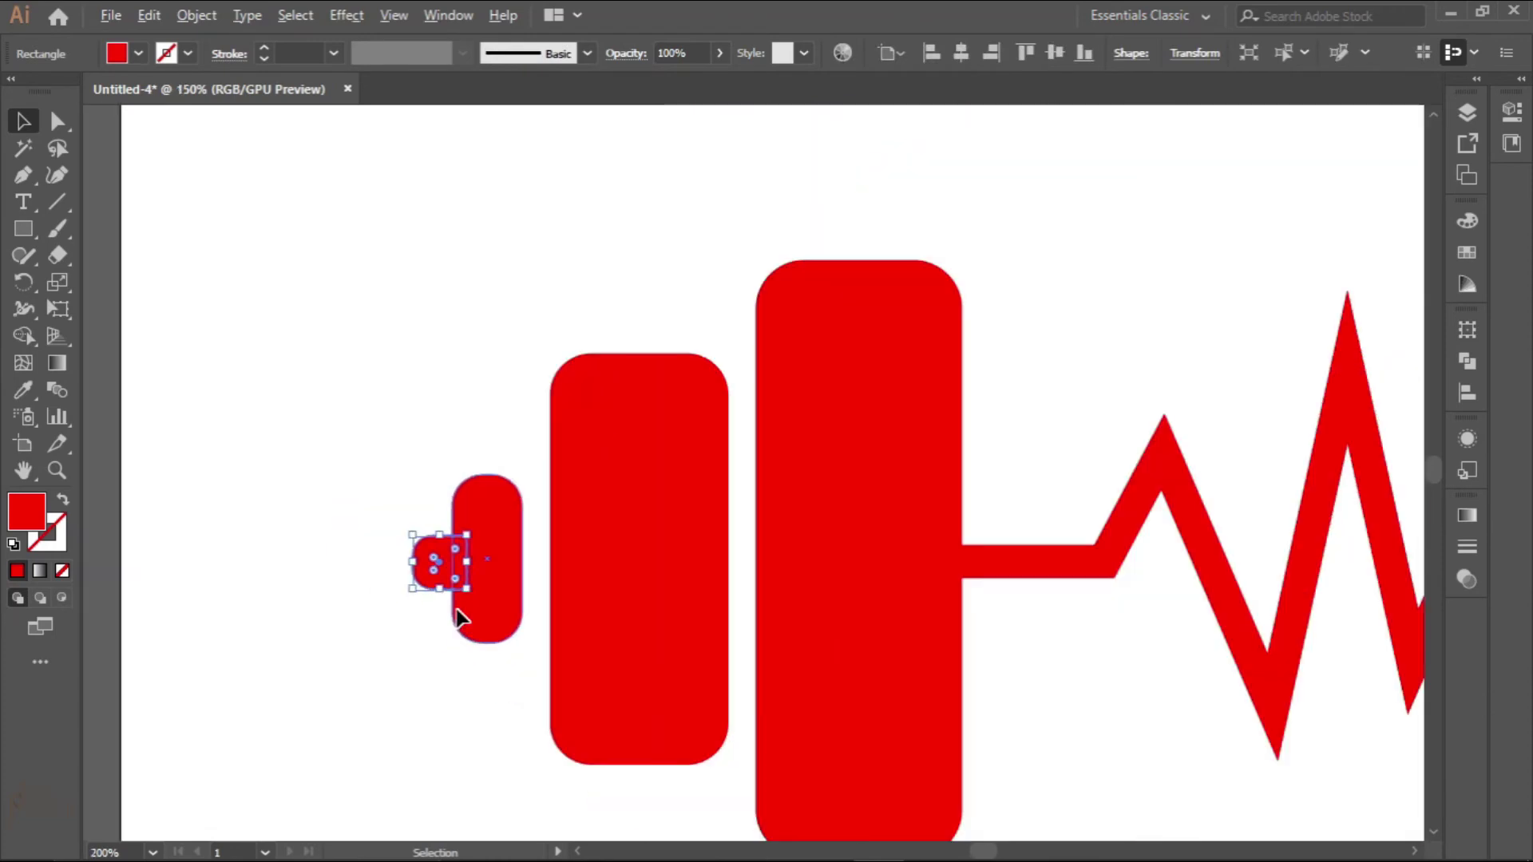
scroll(455, 620, down, 4)
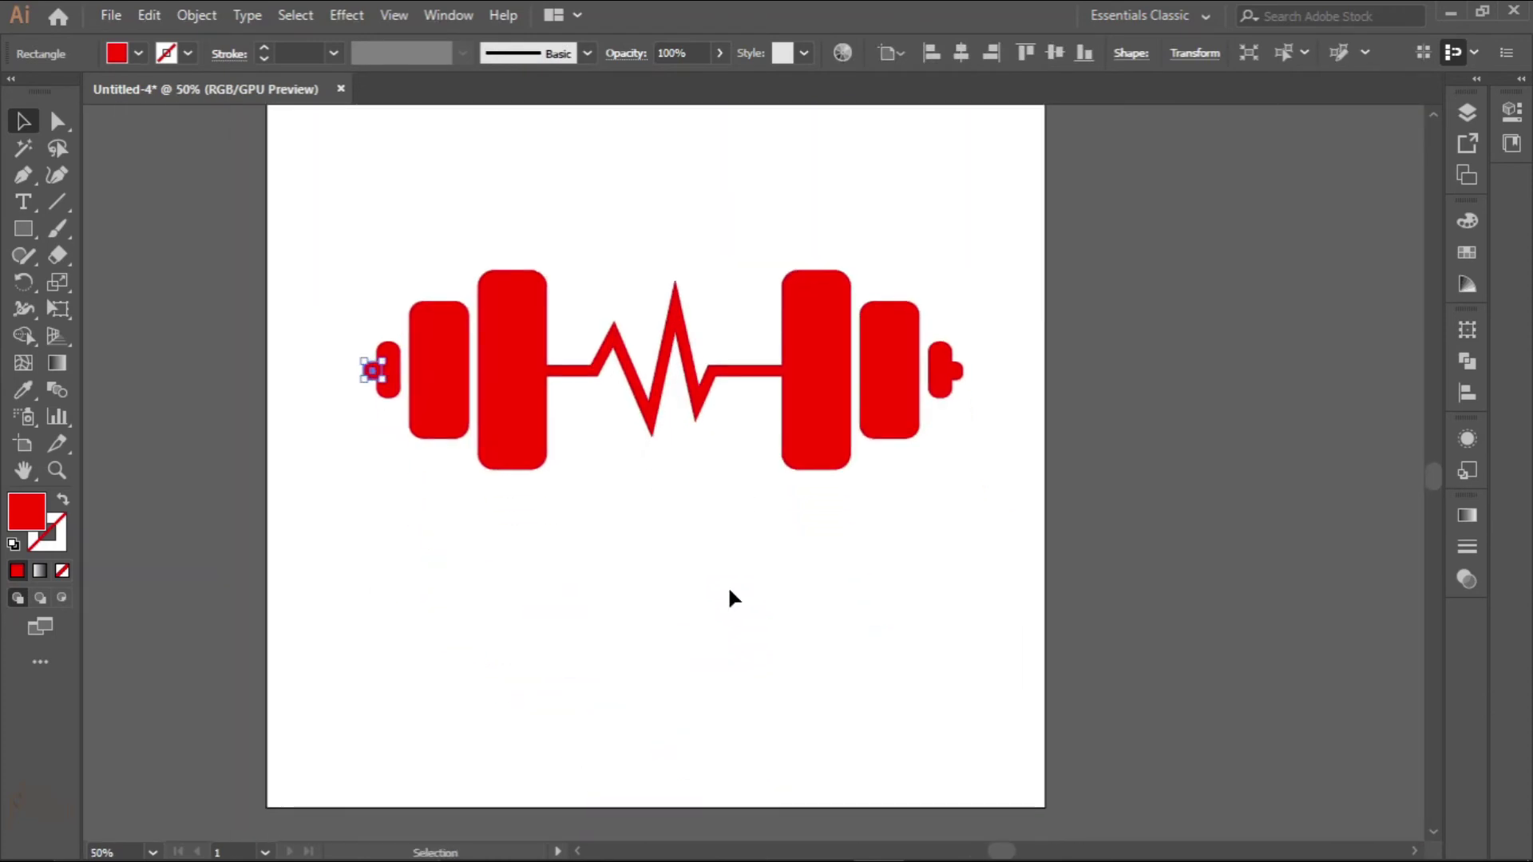
click(723, 597)
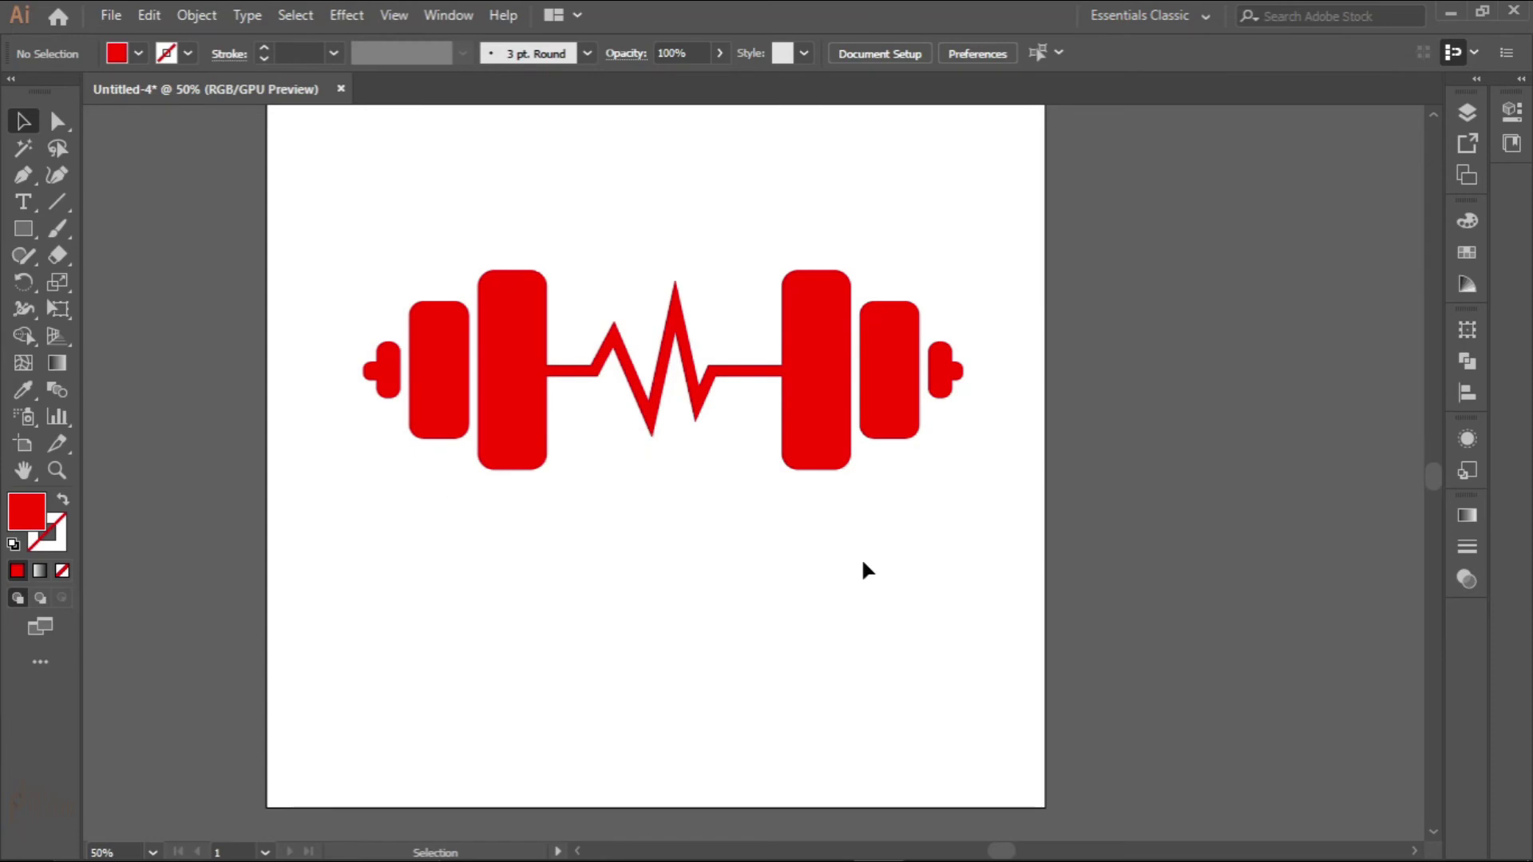
Type 'GET FIT' below the dumbbell and scale it up large
click(21, 206)
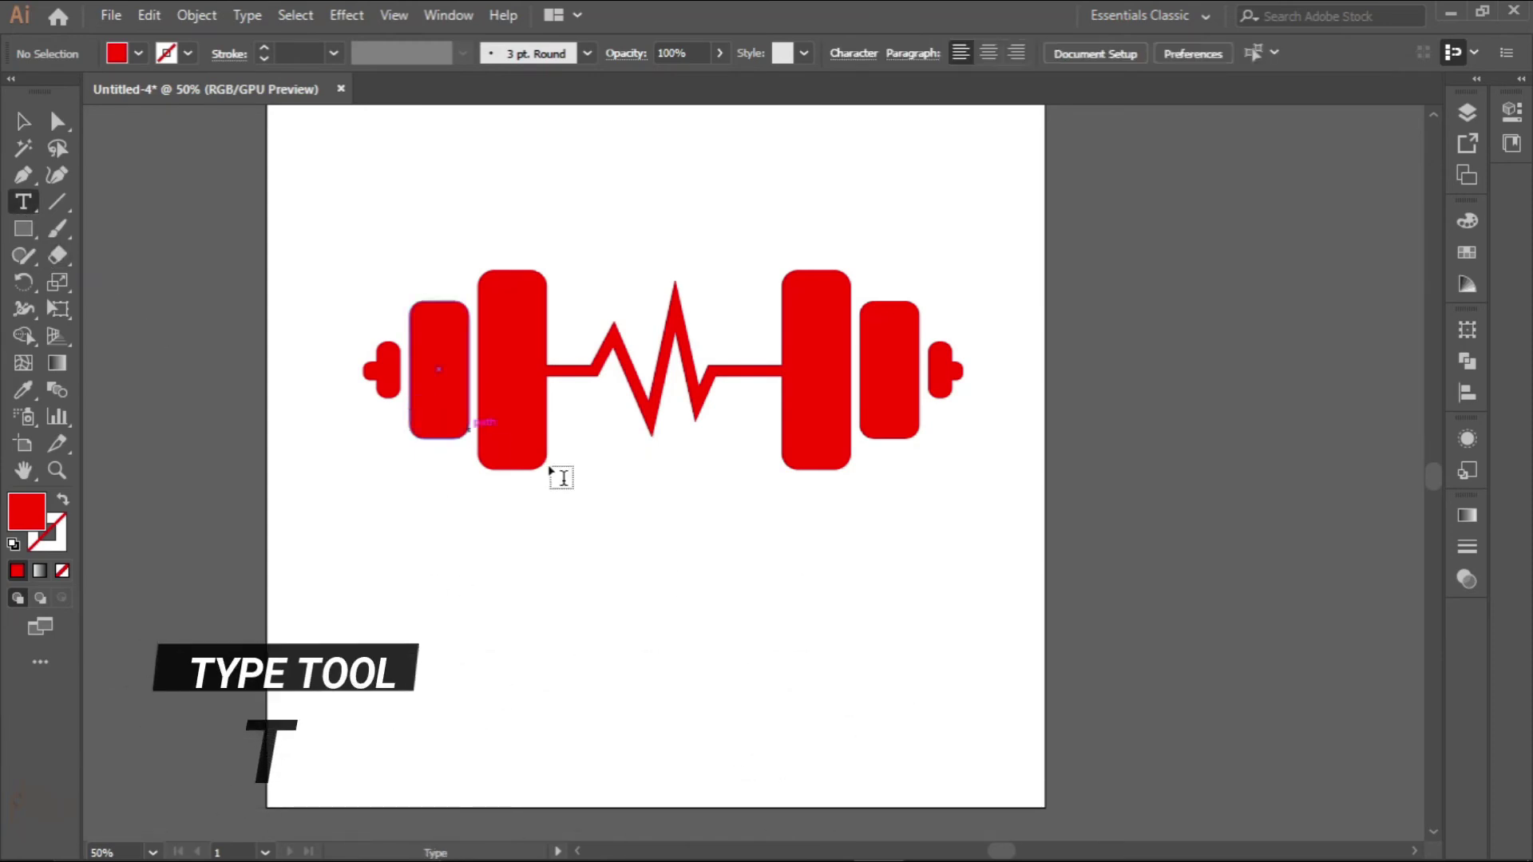
click(507, 550)
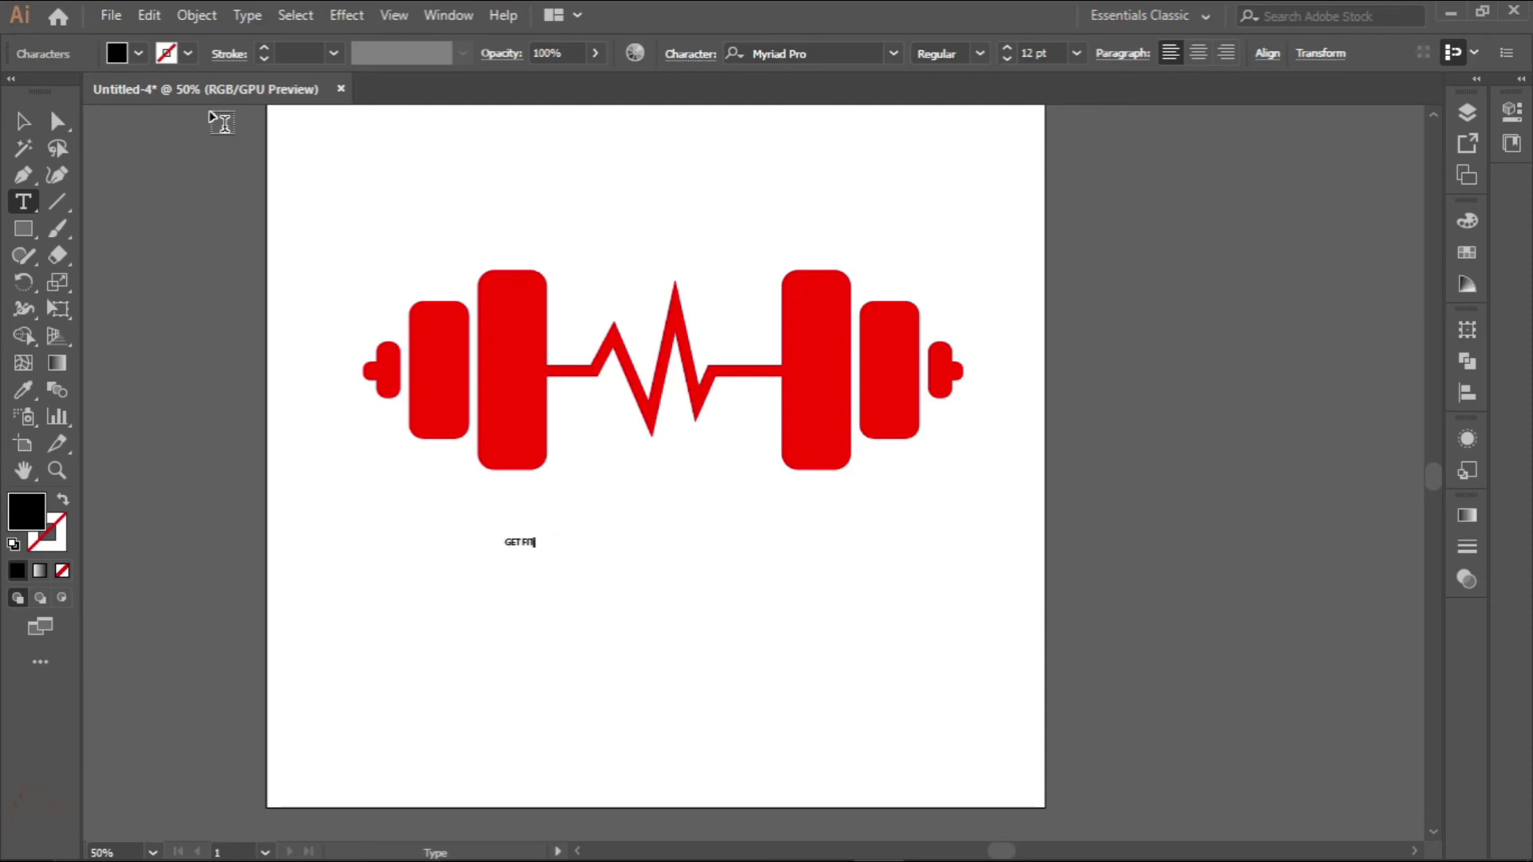
click(24, 121)
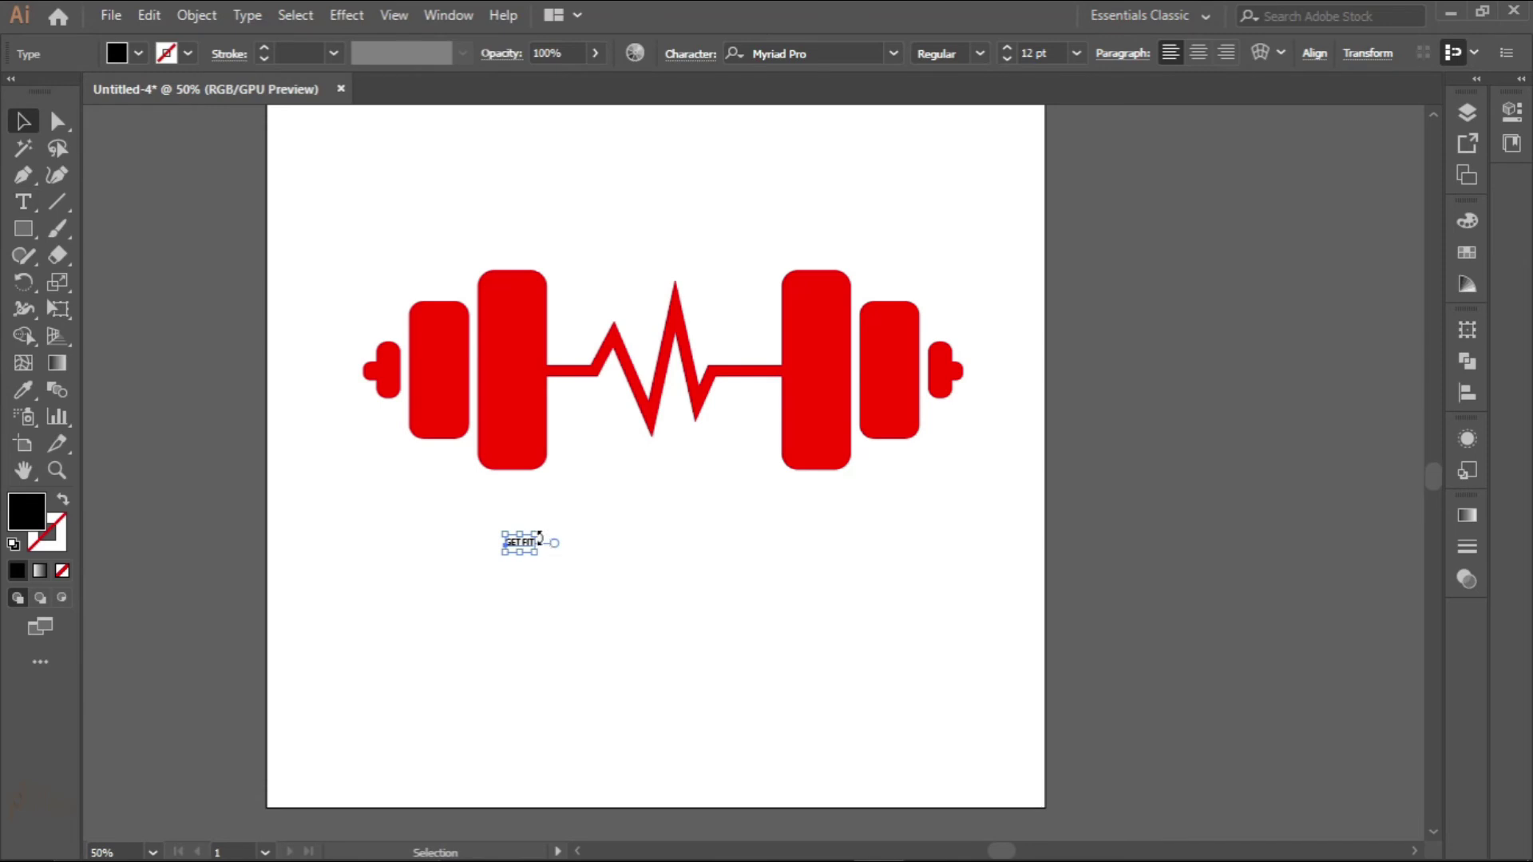
drag(535, 533, 834, 439)
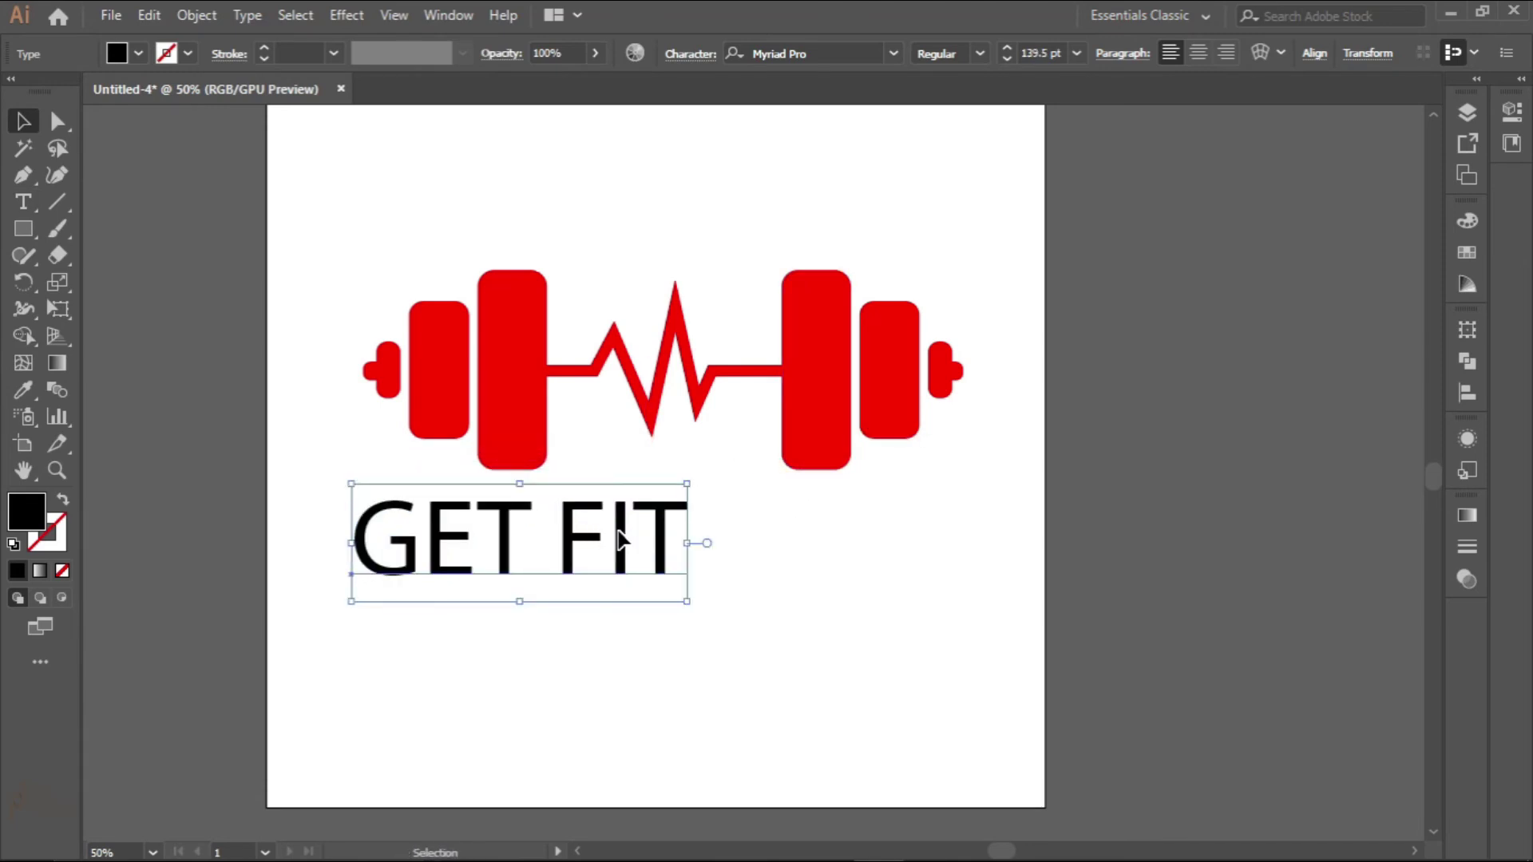
drag(621, 541, 740, 558)
drag(835, 565, 610, 557)
Set GET FIT's font to Copperplate Gothic Bold and position it under the dumbbell
click(894, 53)
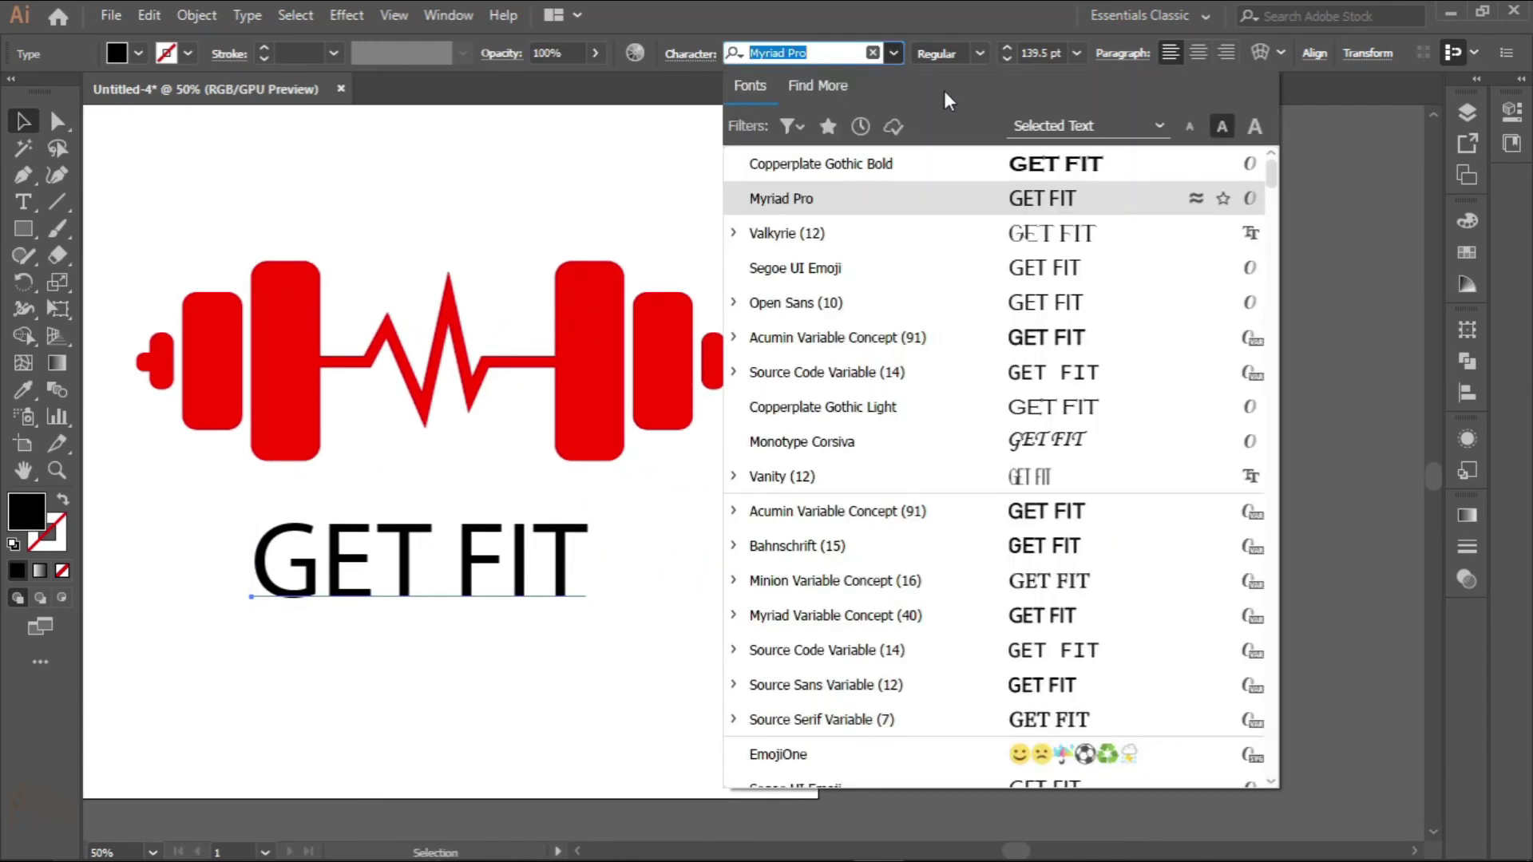
click(1017, 178)
scroll(1029, 479, left, 5)
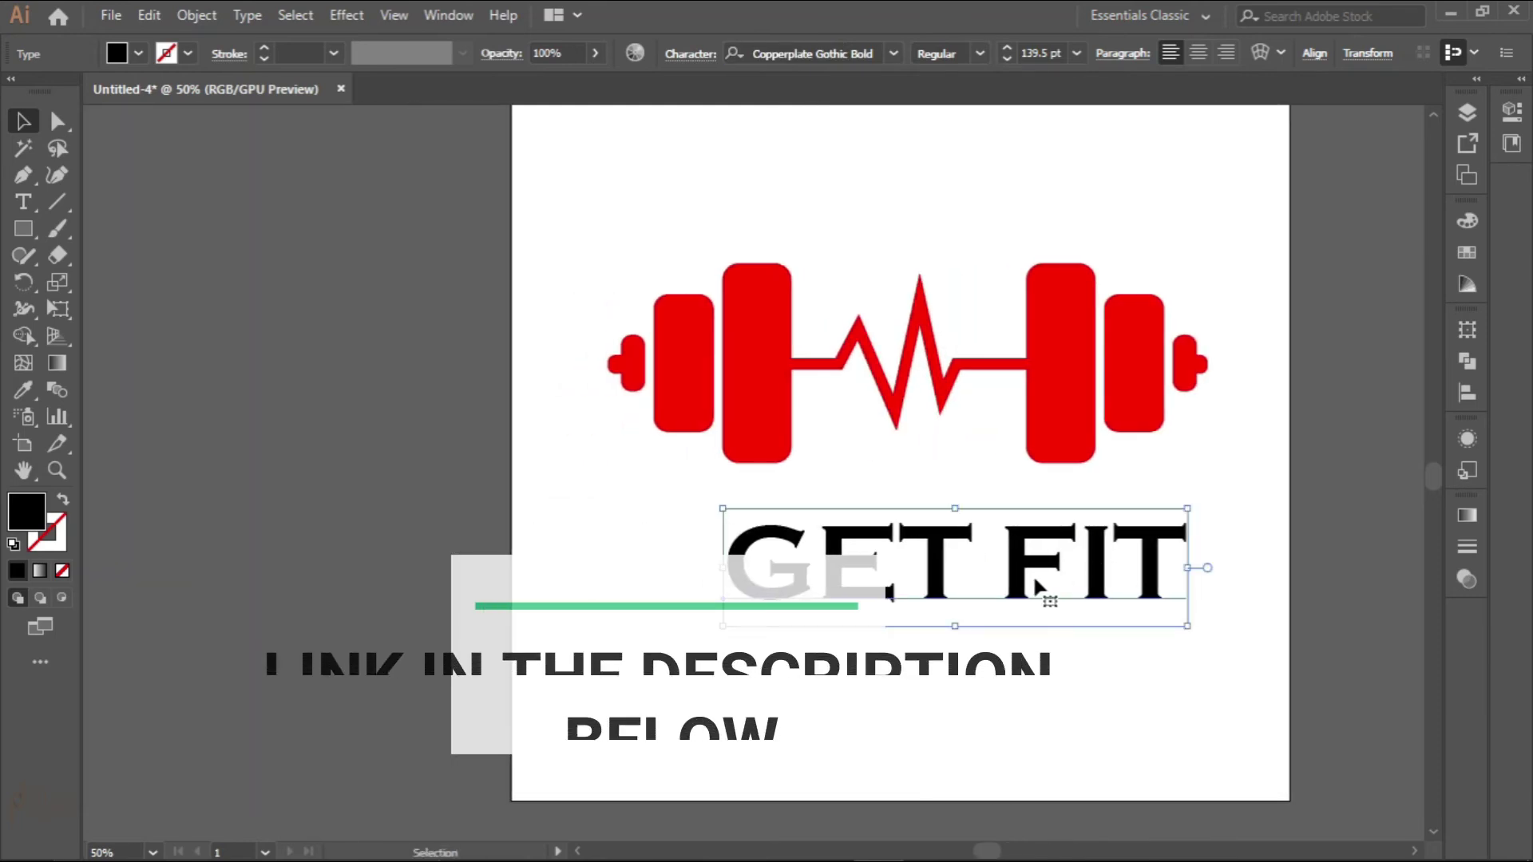
drag(1034, 581, 989, 565)
Colour the word FIT red while GET stays black
click(23, 204)
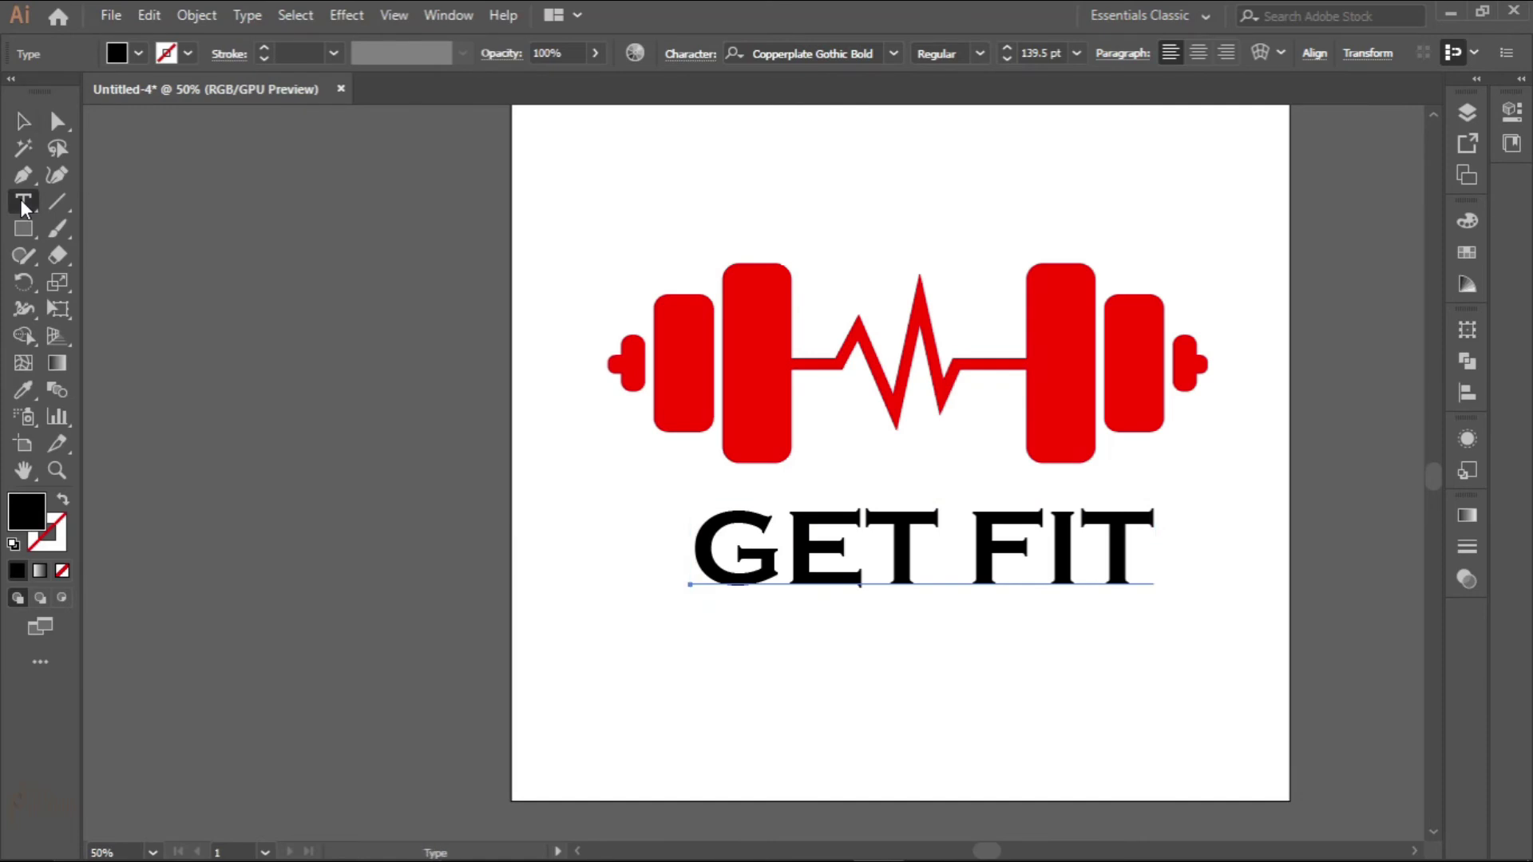
drag(969, 517, 1143, 512)
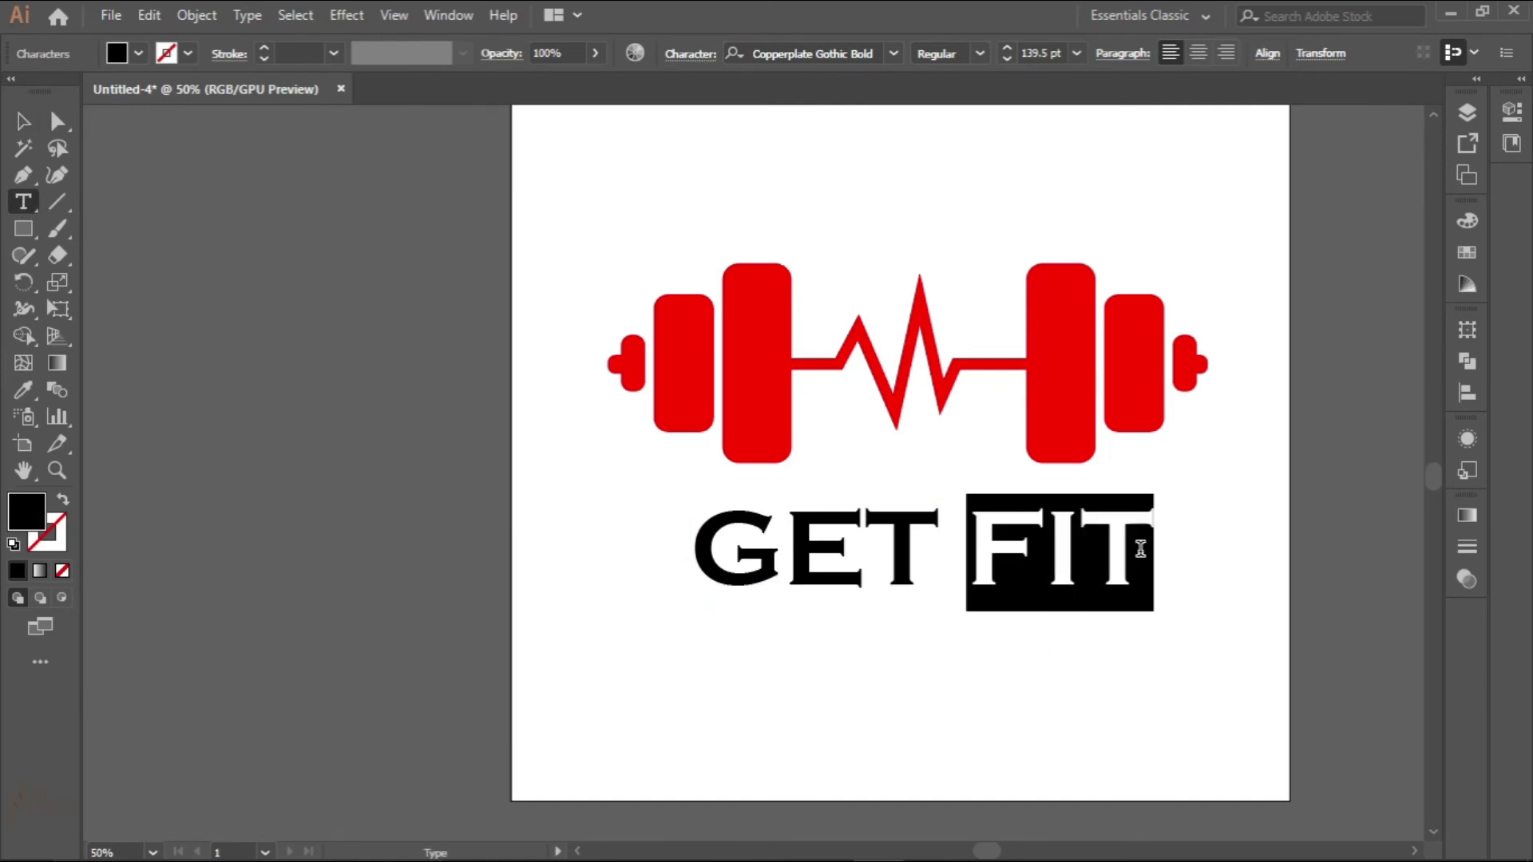
click(133, 58)
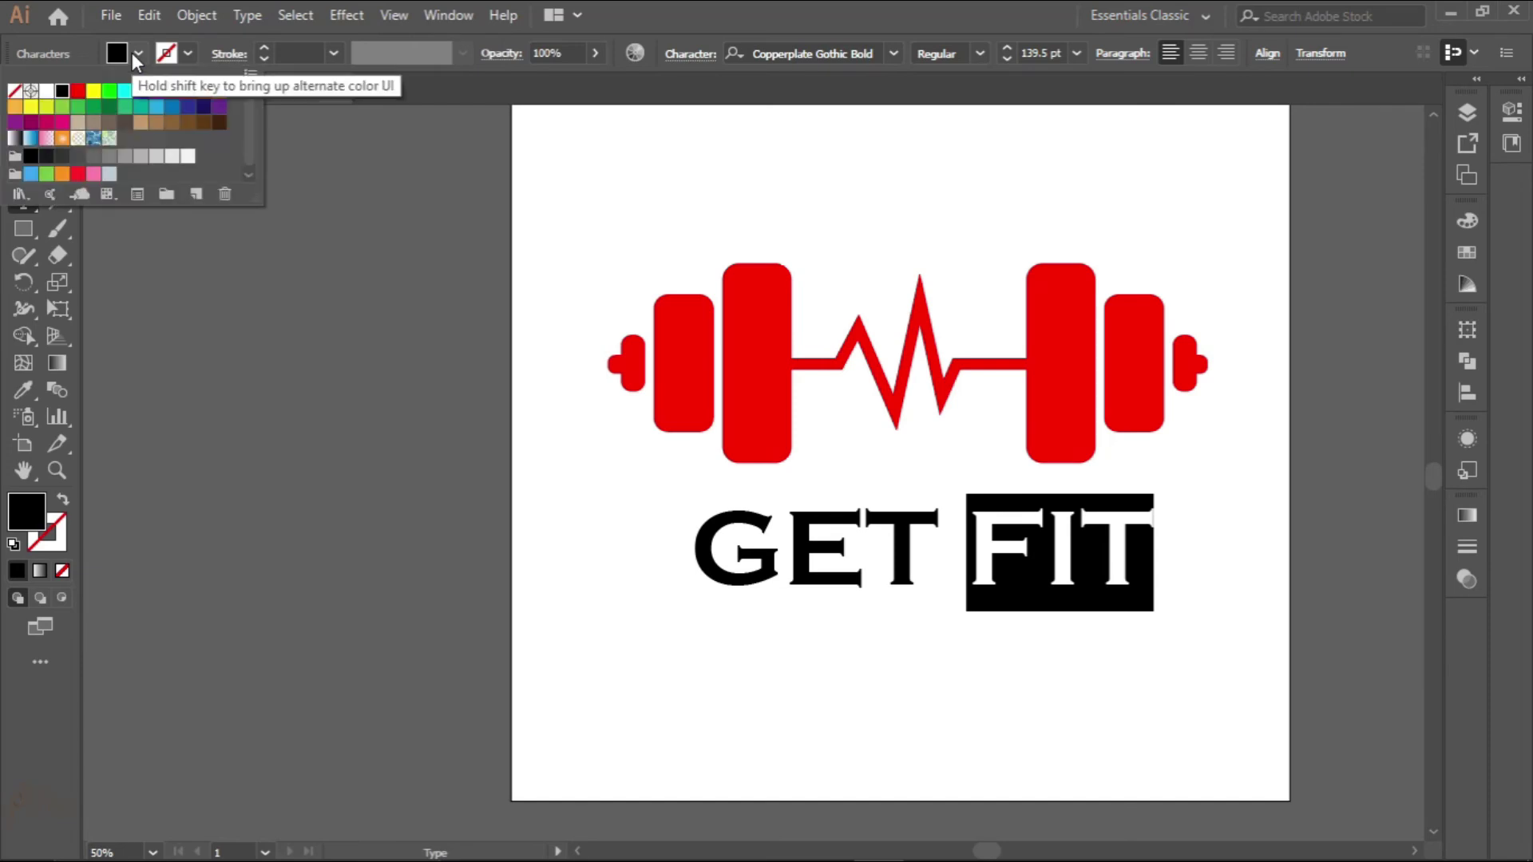
click(76, 91)
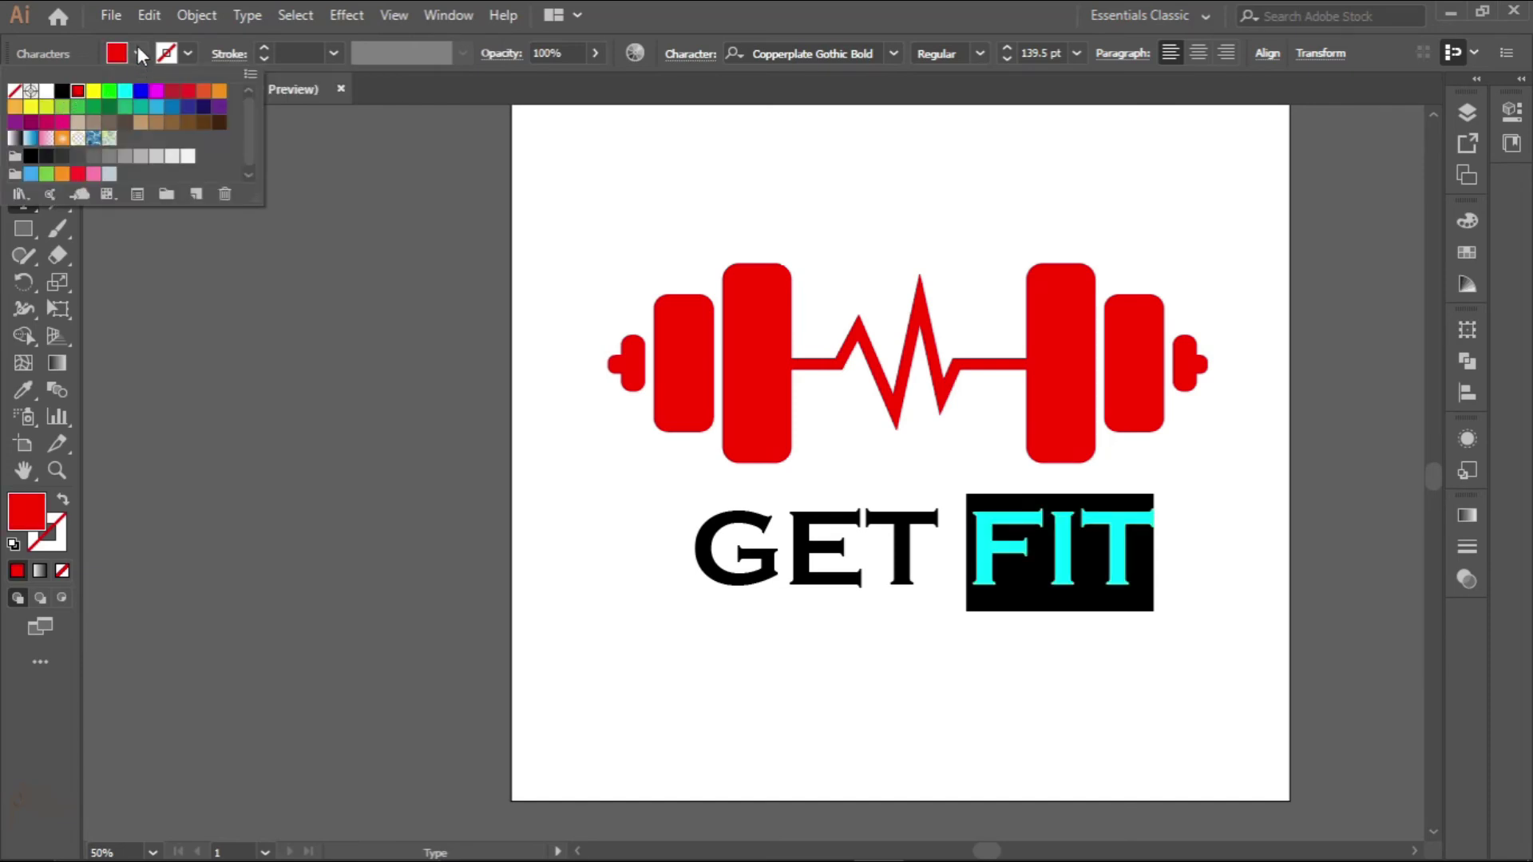
key(Escape)
click(23, 120)
click(277, 294)
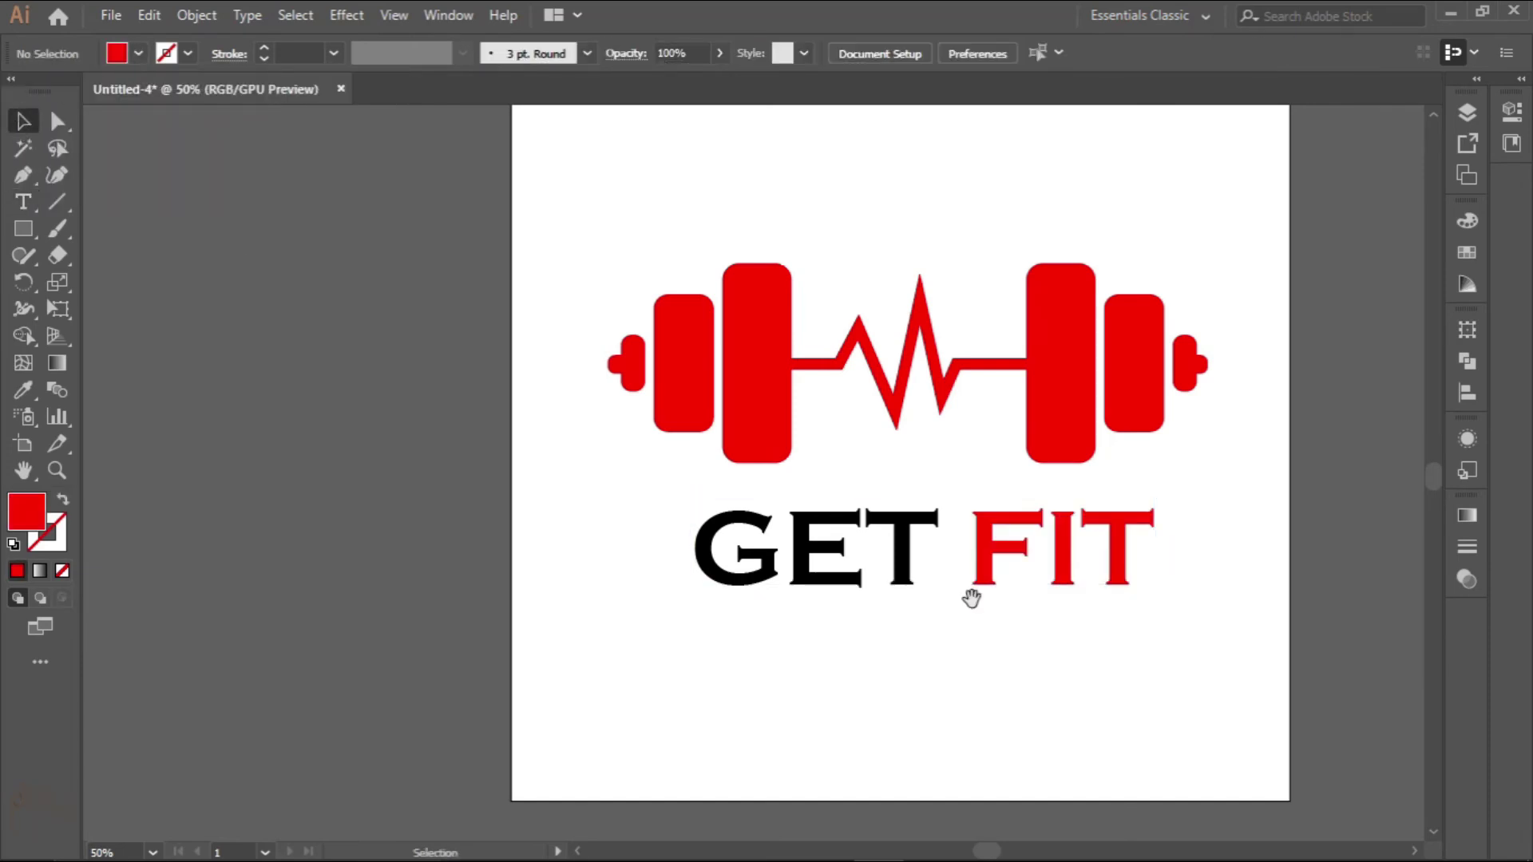
Centre the GET FIT text horizontally beneath the dumbbell with Align Horizontal Center
drag(970, 595, 749, 592)
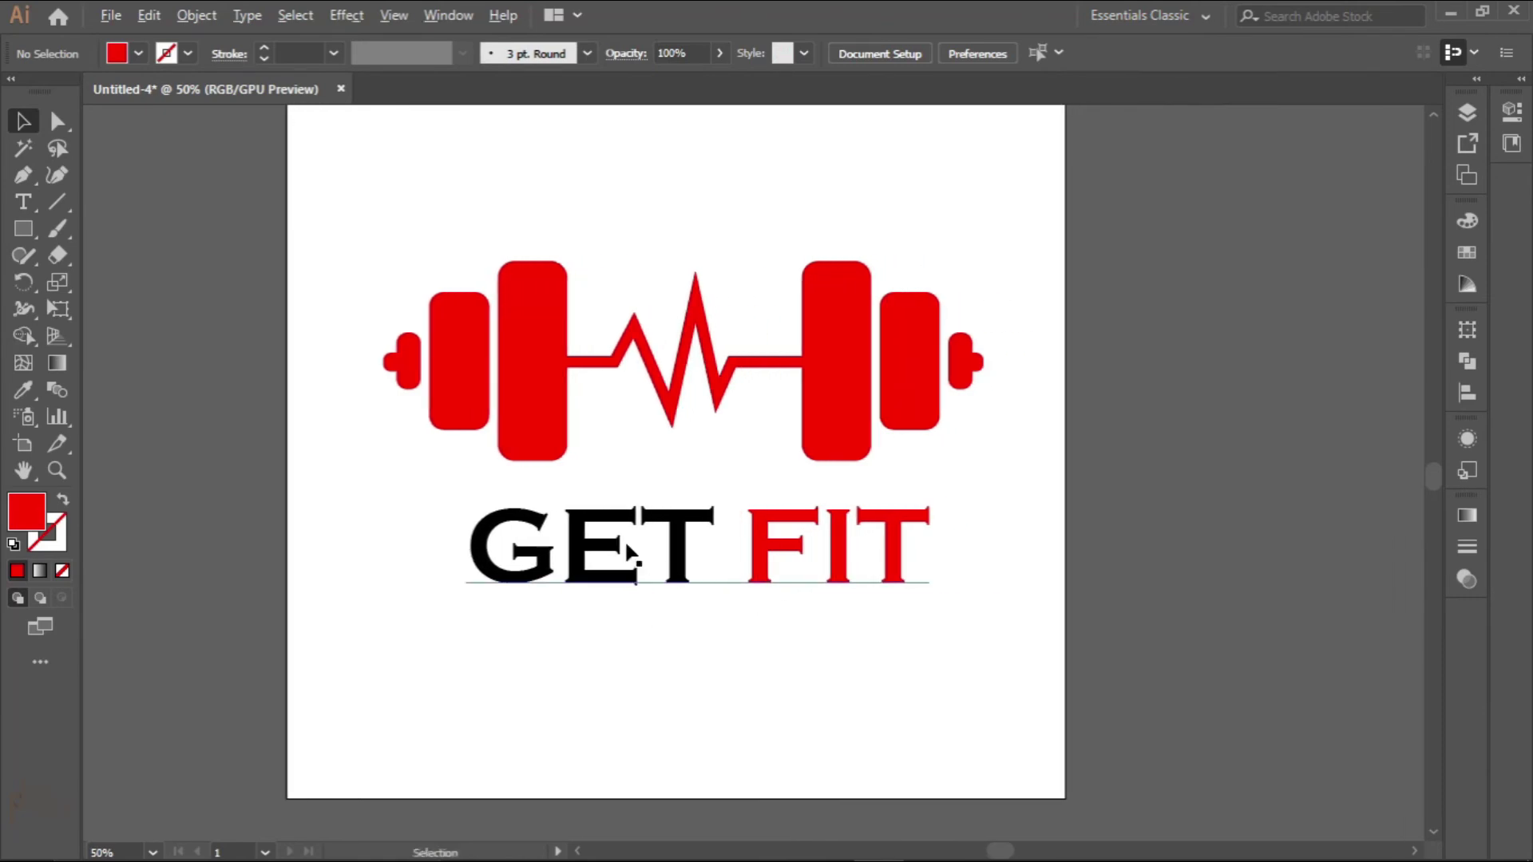
scroll(751, 595, down, 1)
click(702, 582)
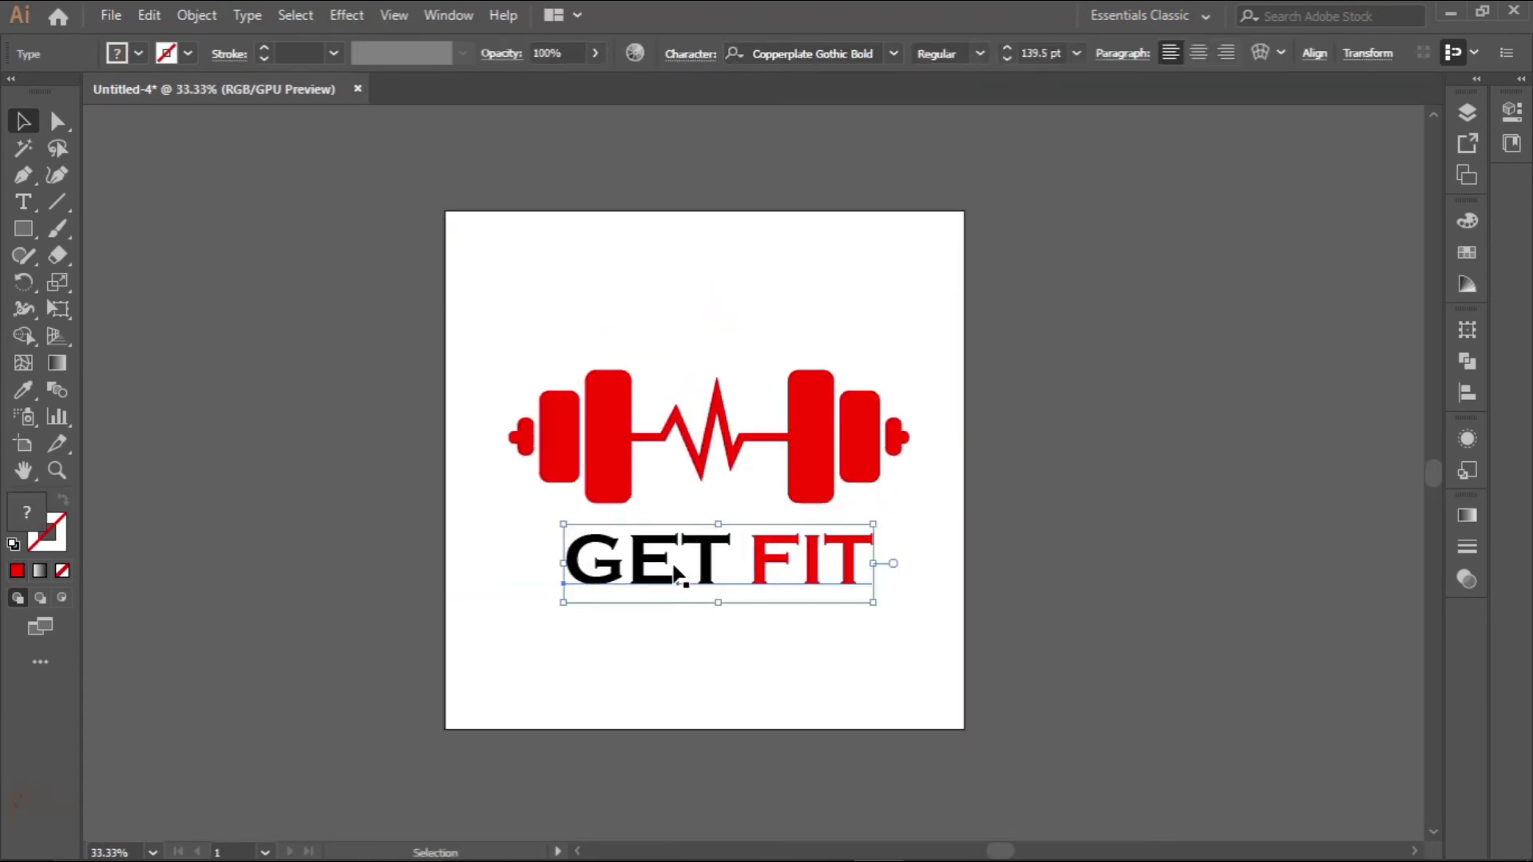
scroll(674, 573, up, 2)
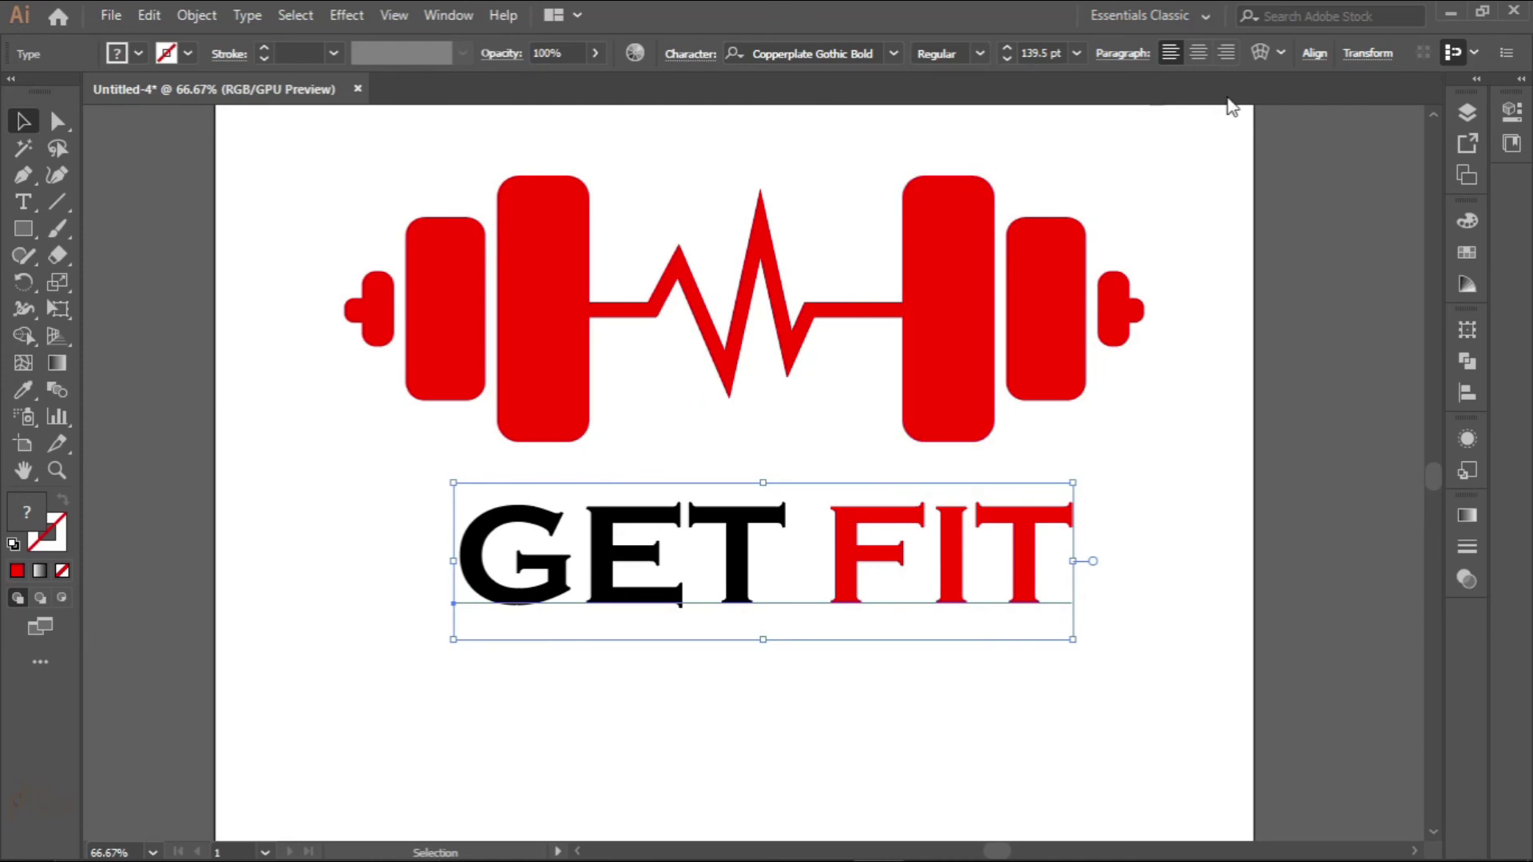
click(1314, 53)
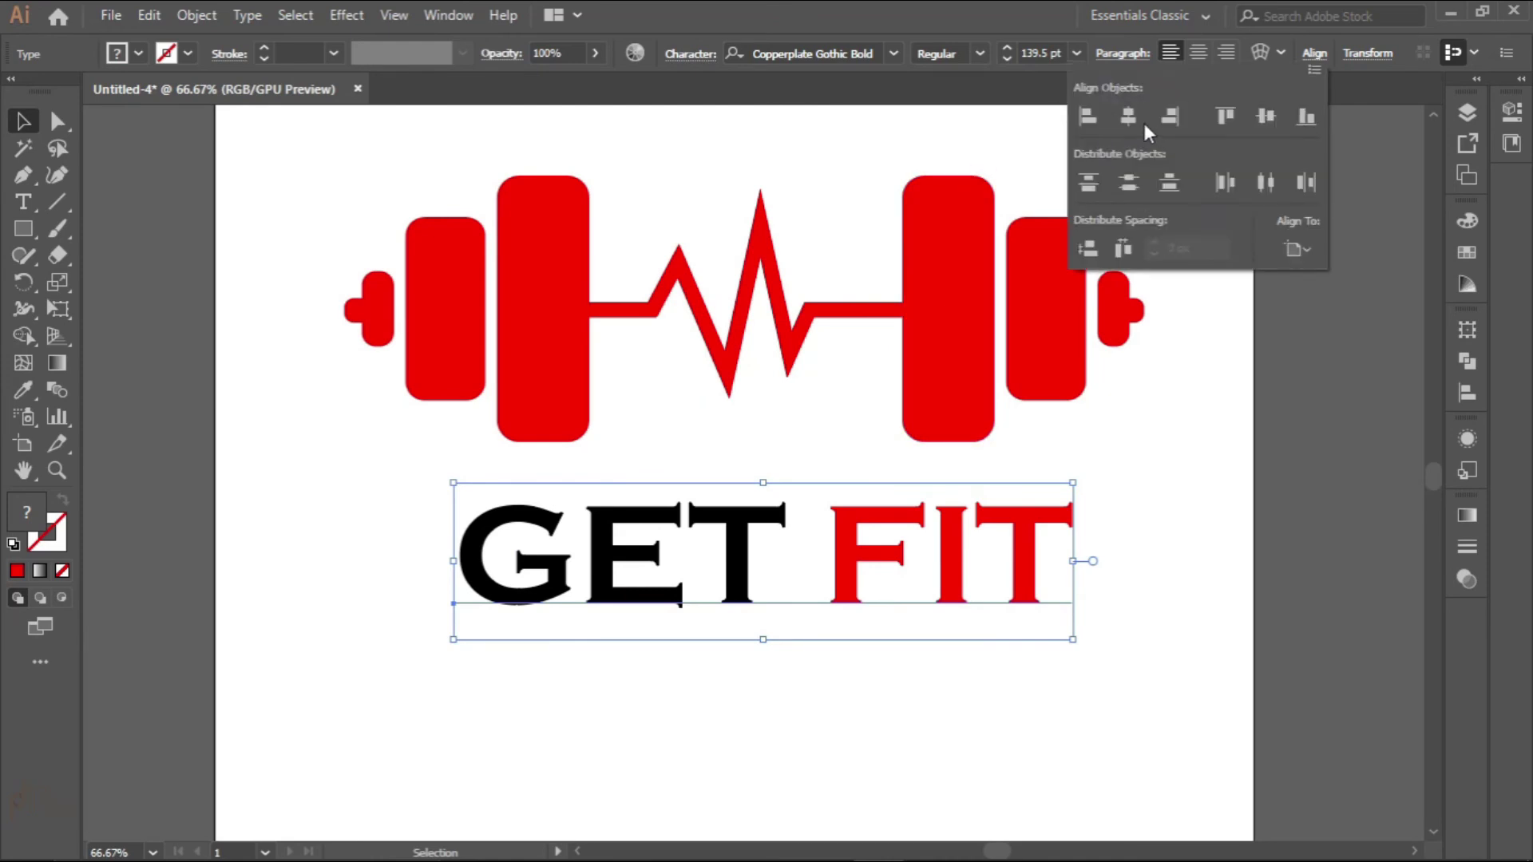
click(1128, 115)
scroll(810, 564, down, 2)
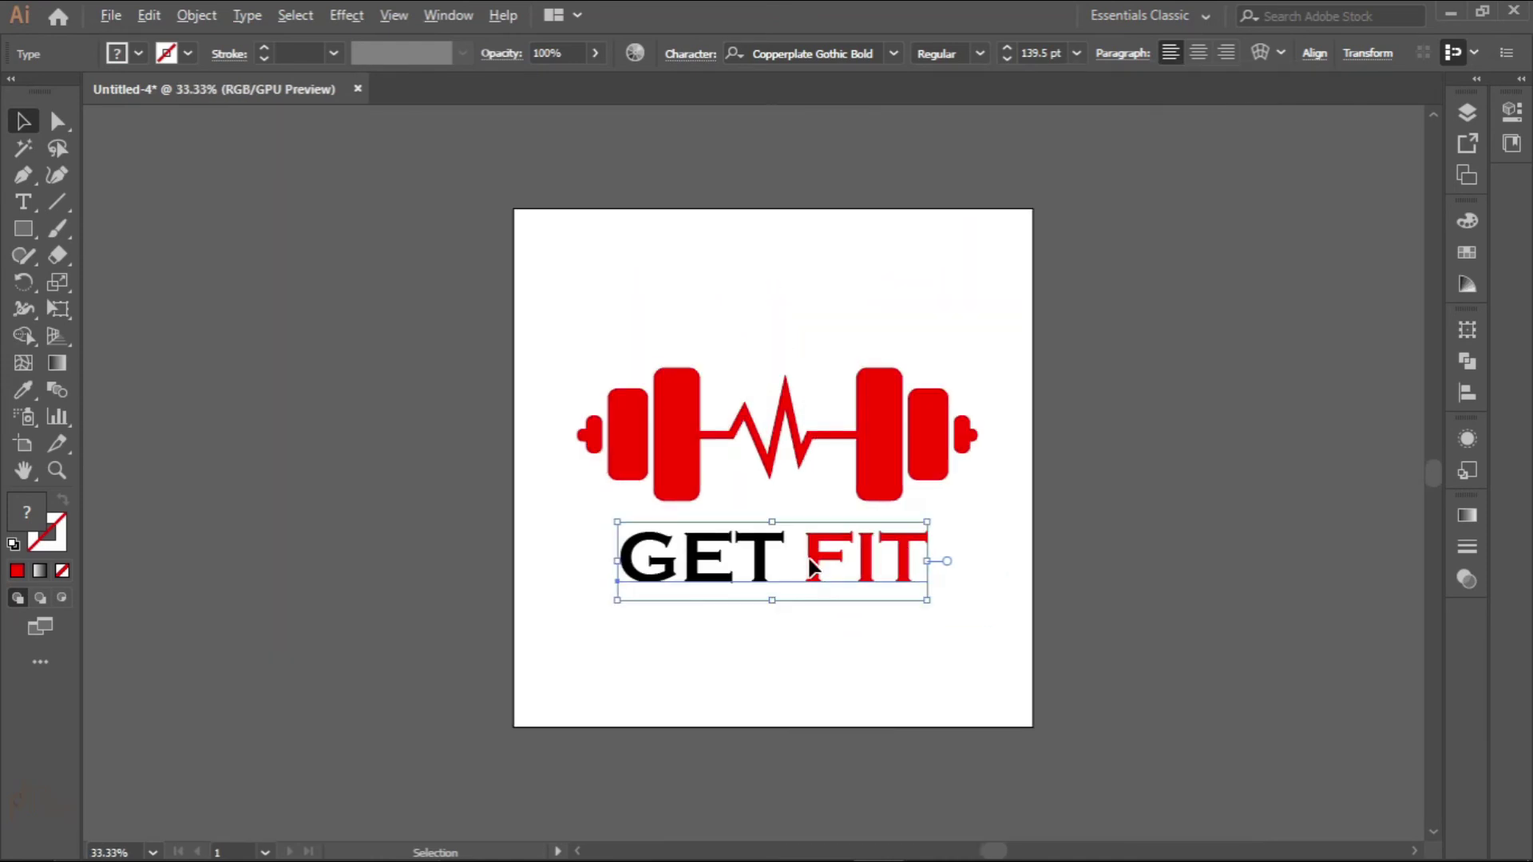
Nudge GET FIT right, group it with the dumbbell, and rescale the logo together
click(795, 654)
drag(801, 582, 811, 582)
drag(534, 301, 998, 590)
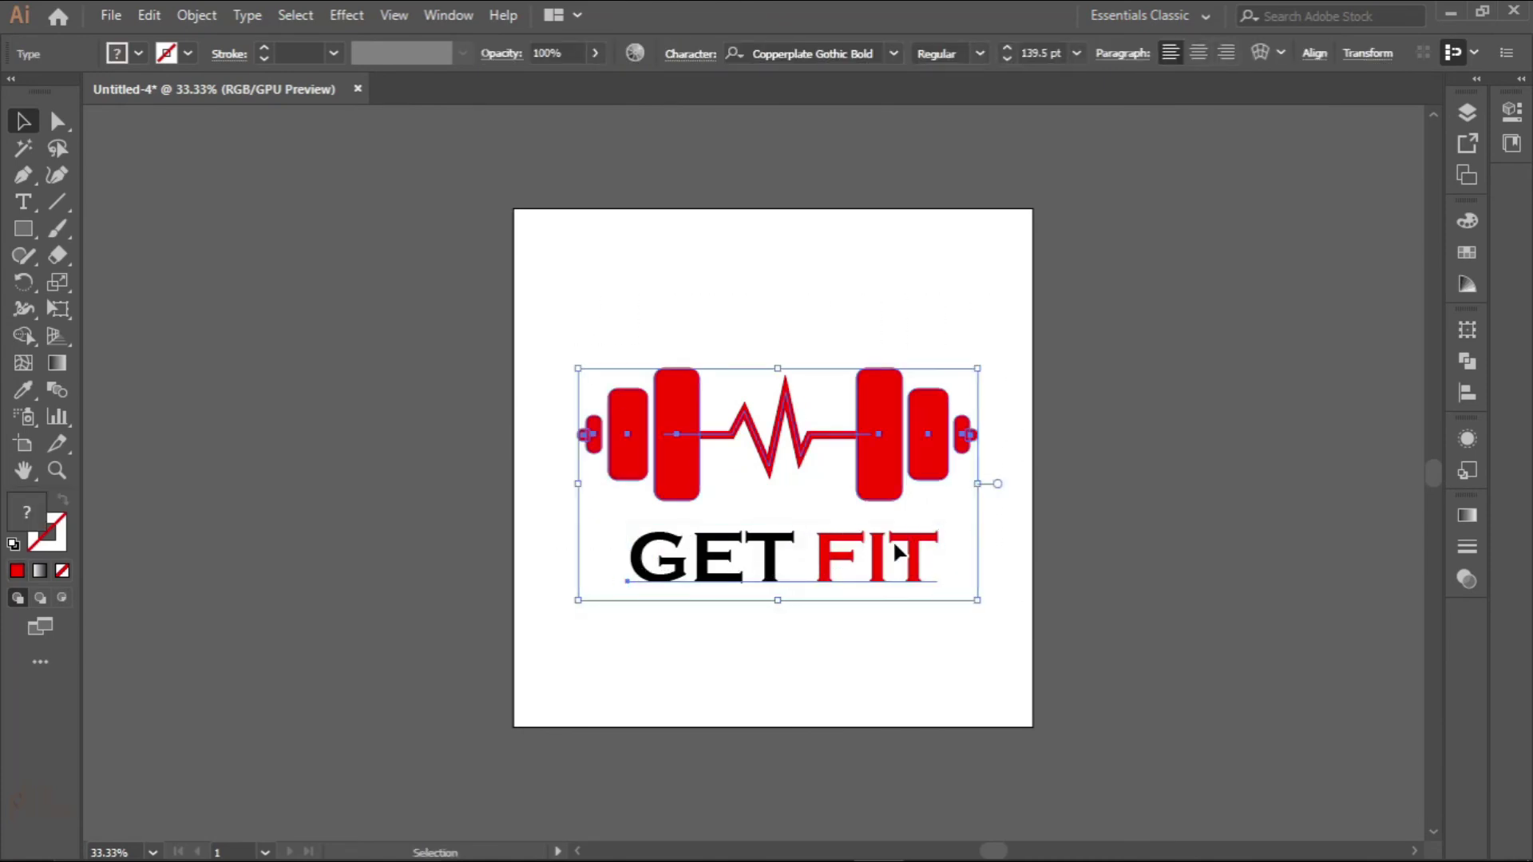
right_click(773, 457)
click(870, 598)
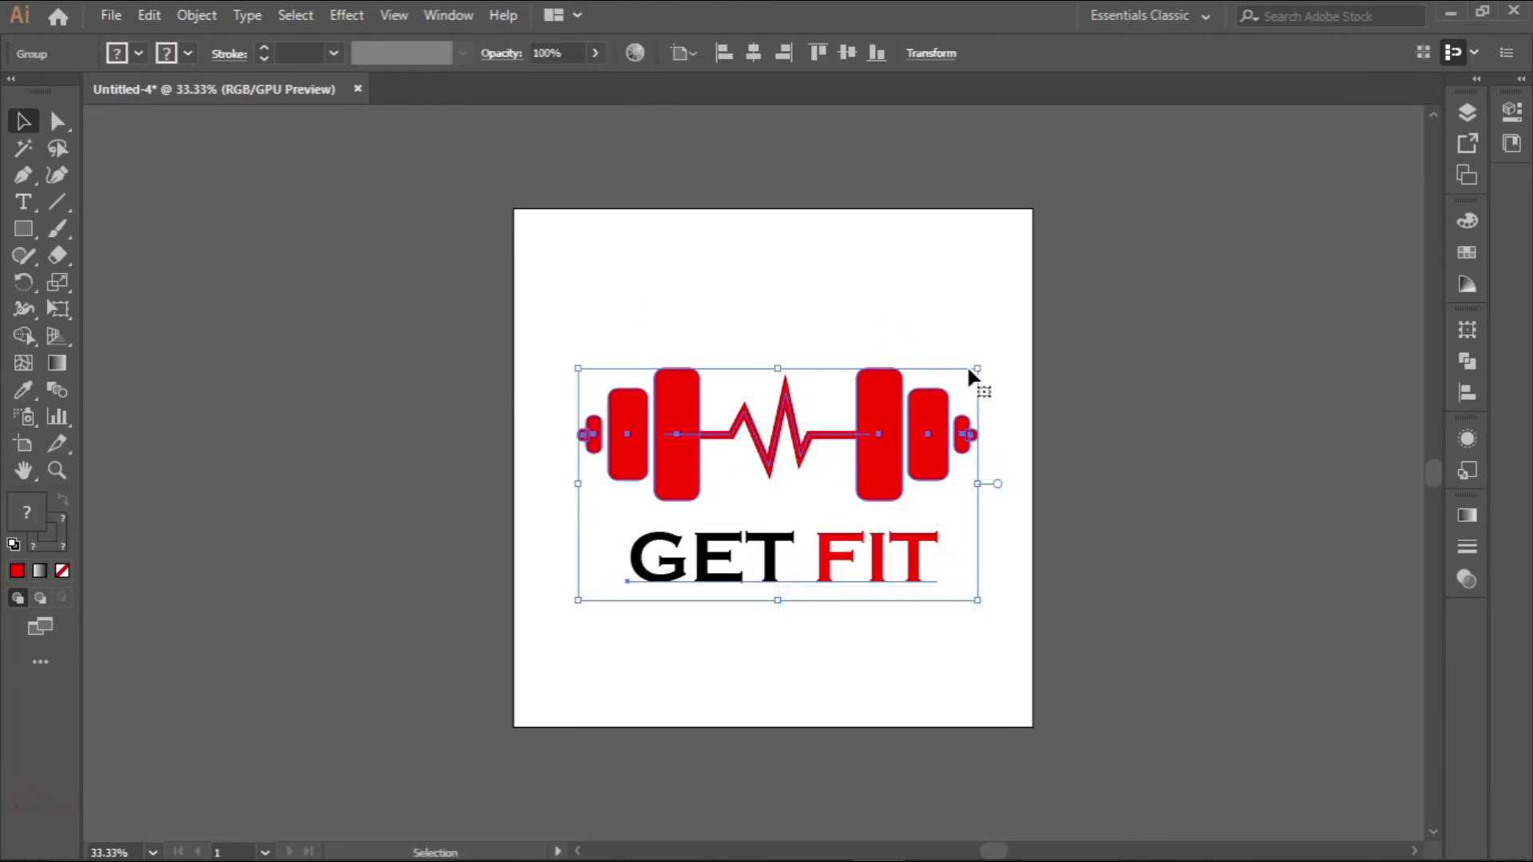
drag(971, 371, 917, 399)
click(853, 573)
Ungroup the logo back into its separate pieces
scroll(803, 539, up, 2)
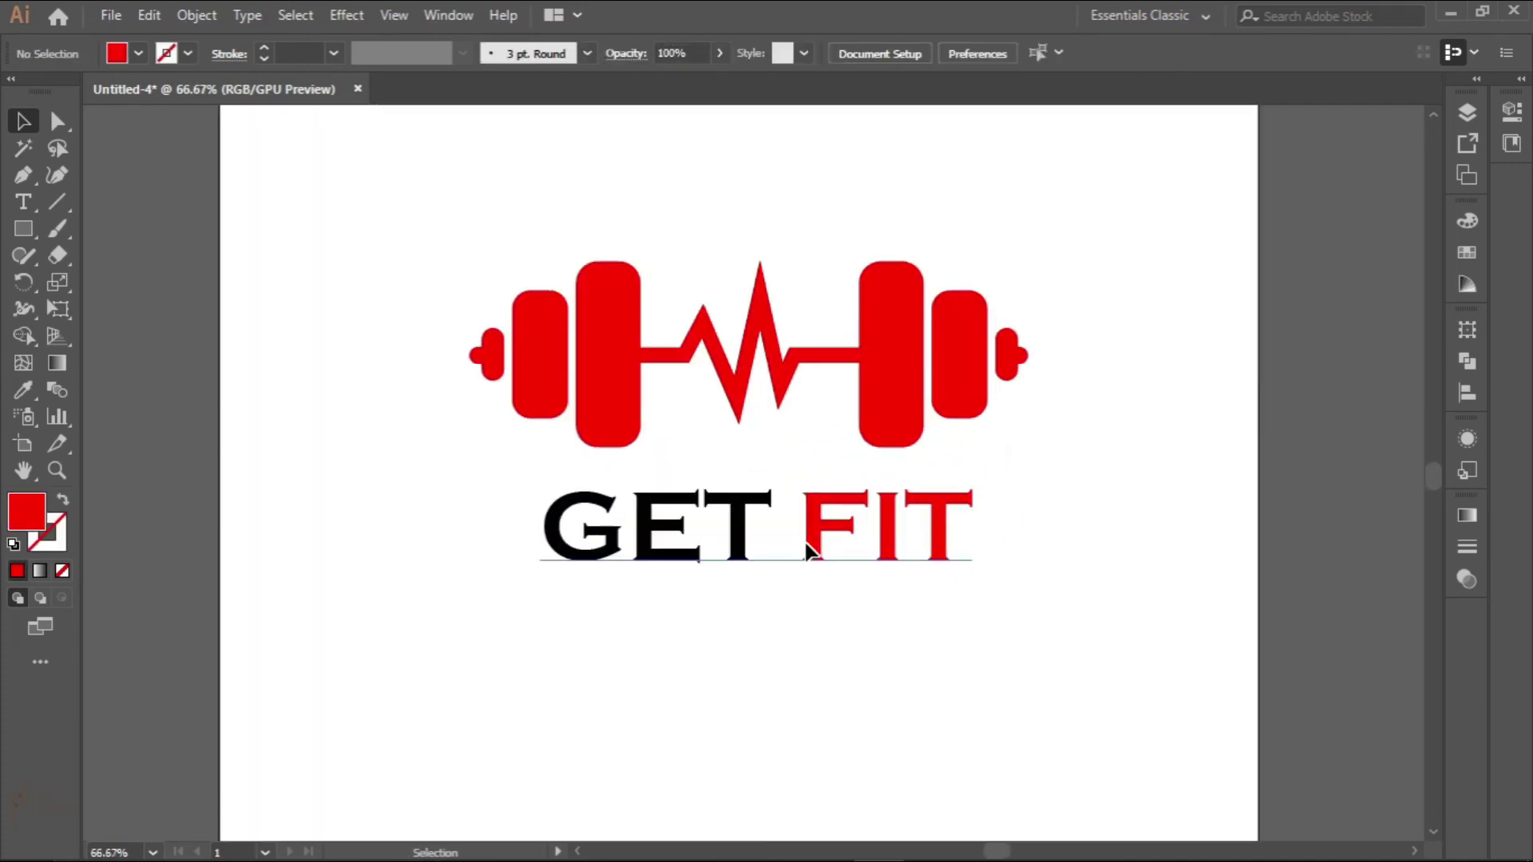
click(813, 559)
right_click(799, 528)
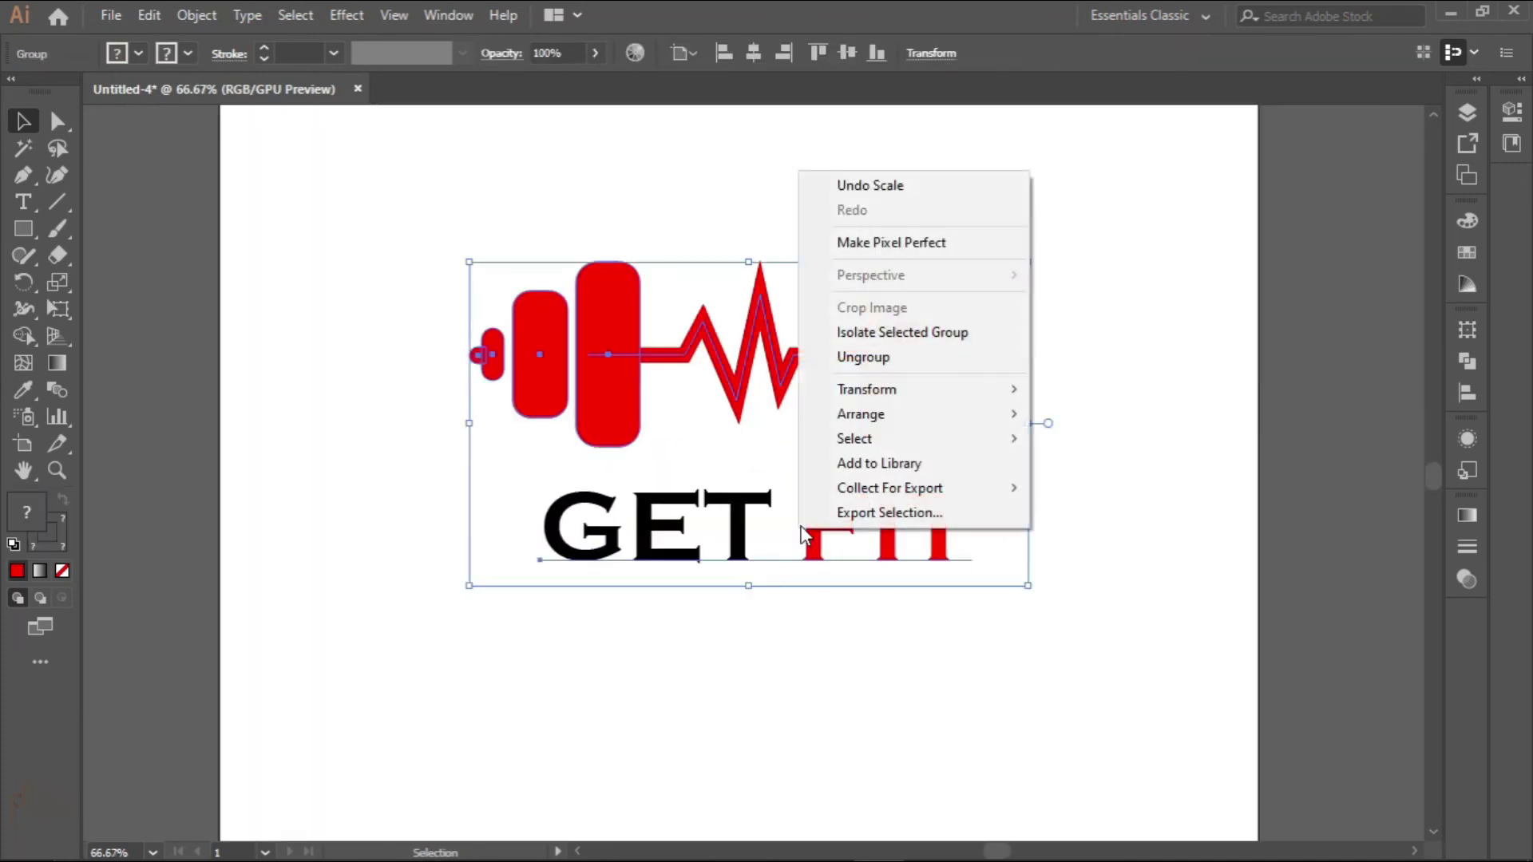
click(898, 352)
click(1227, 415)
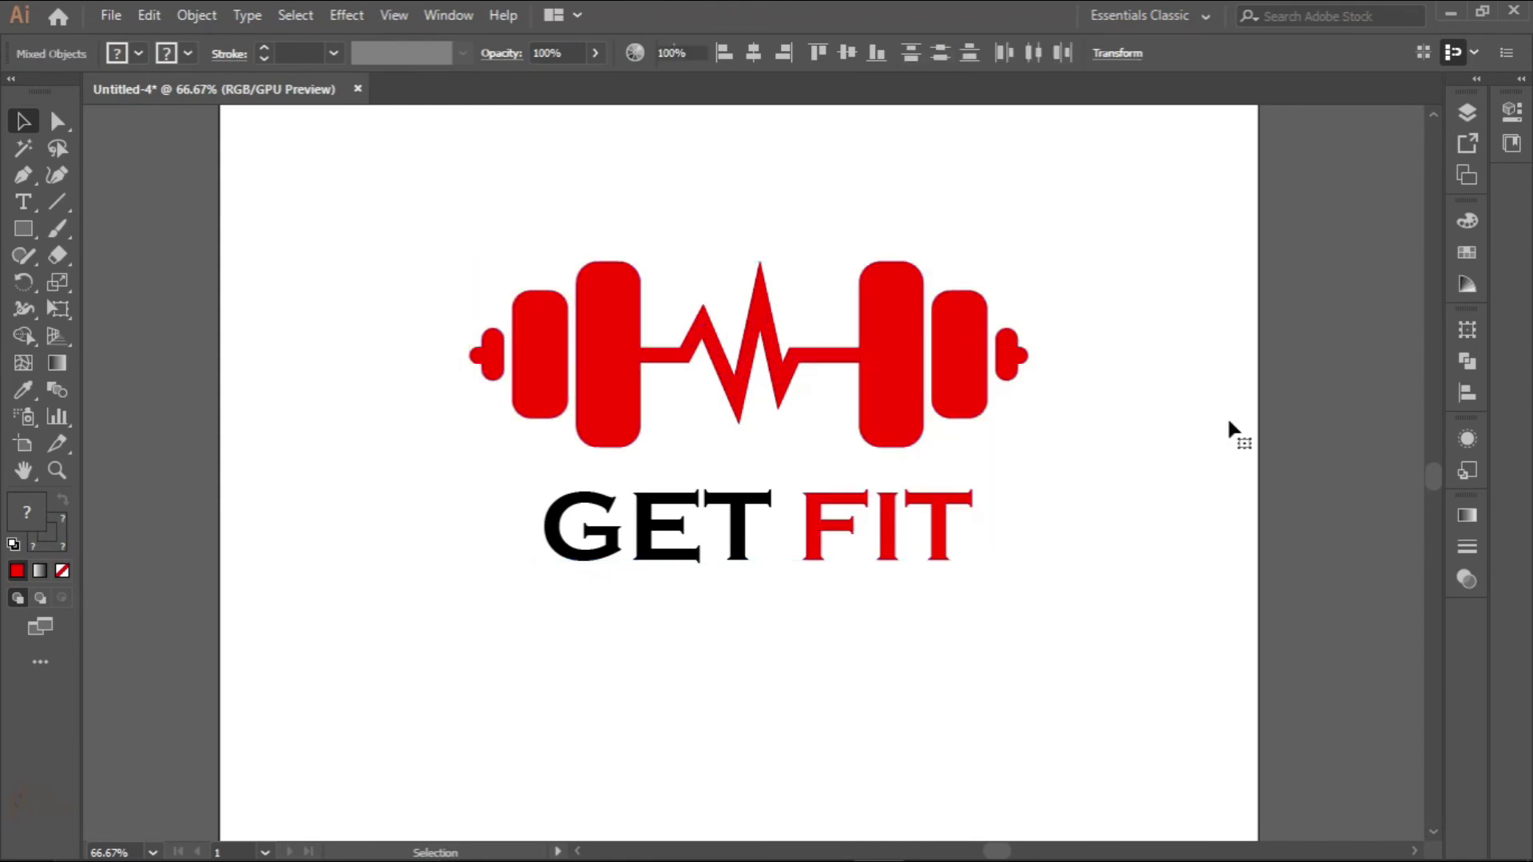
Expand the heartbeat line's 14 pt stroke into a solid red filled shape
click(771, 349)
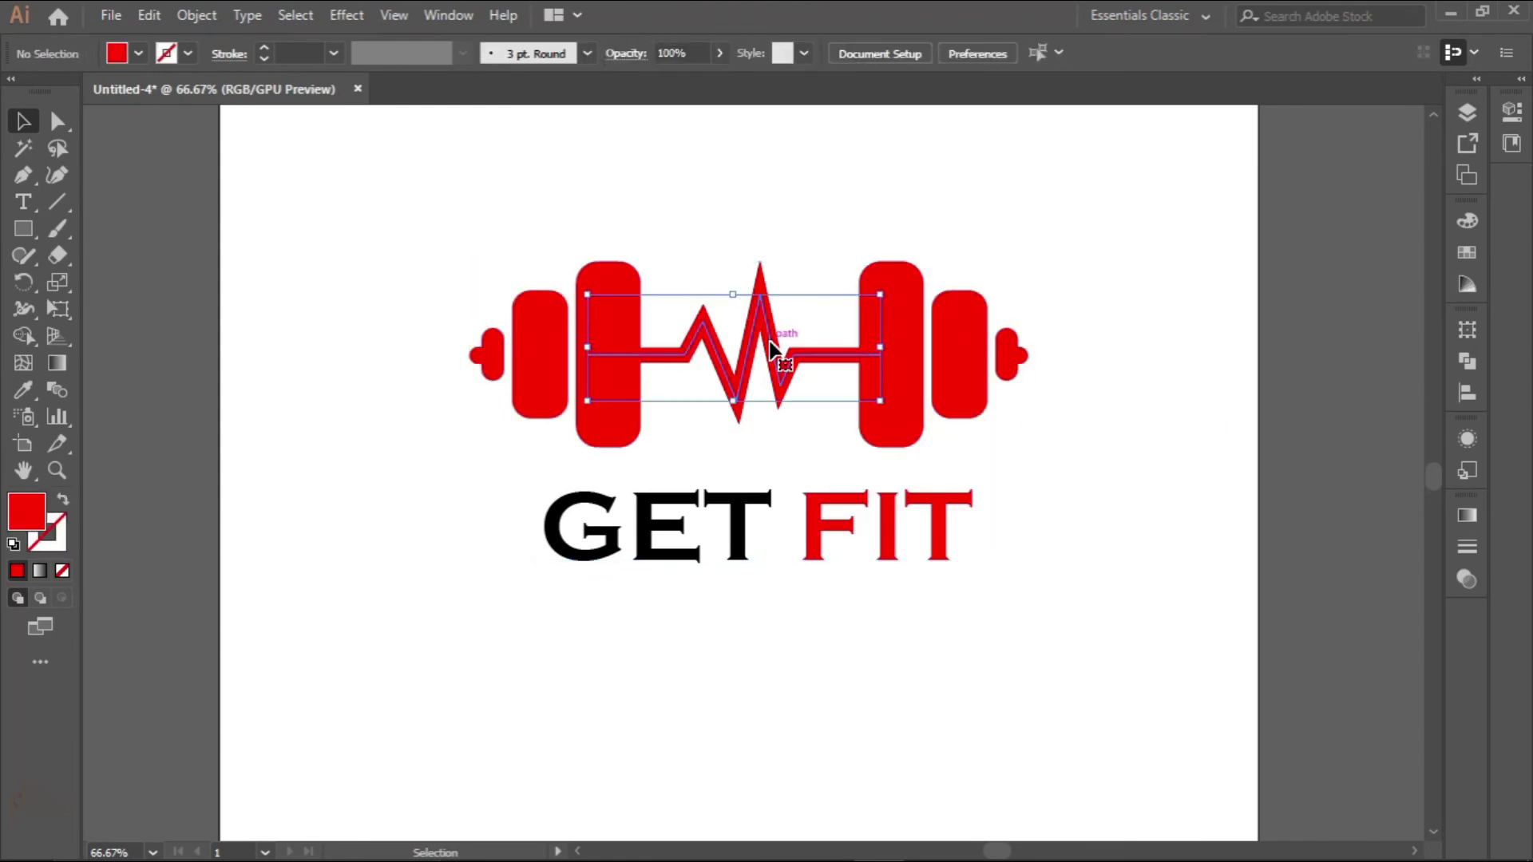
click(191, 14)
click(321, 252)
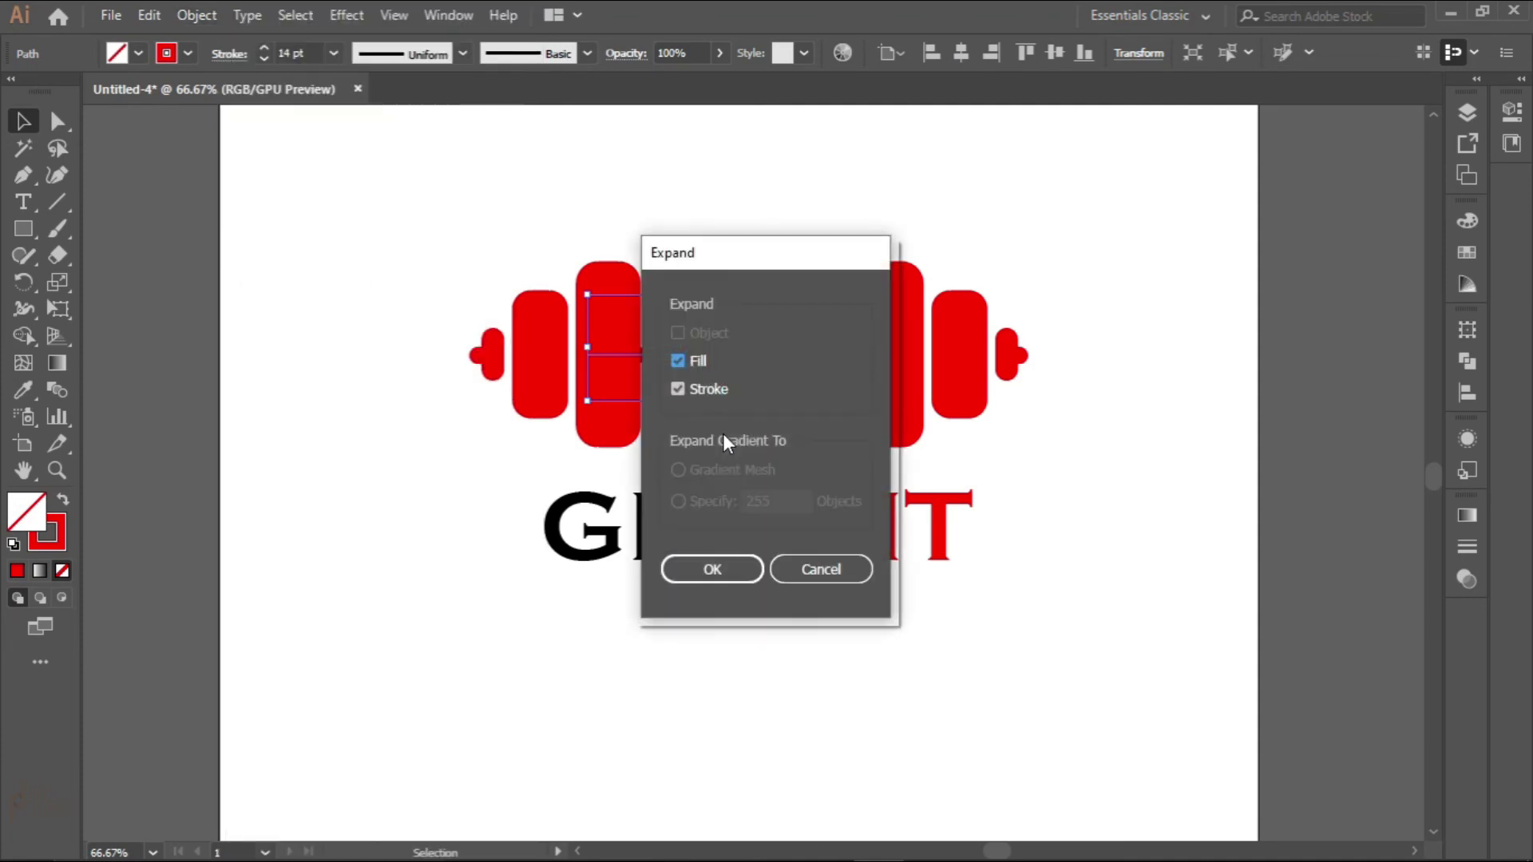
click(710, 568)
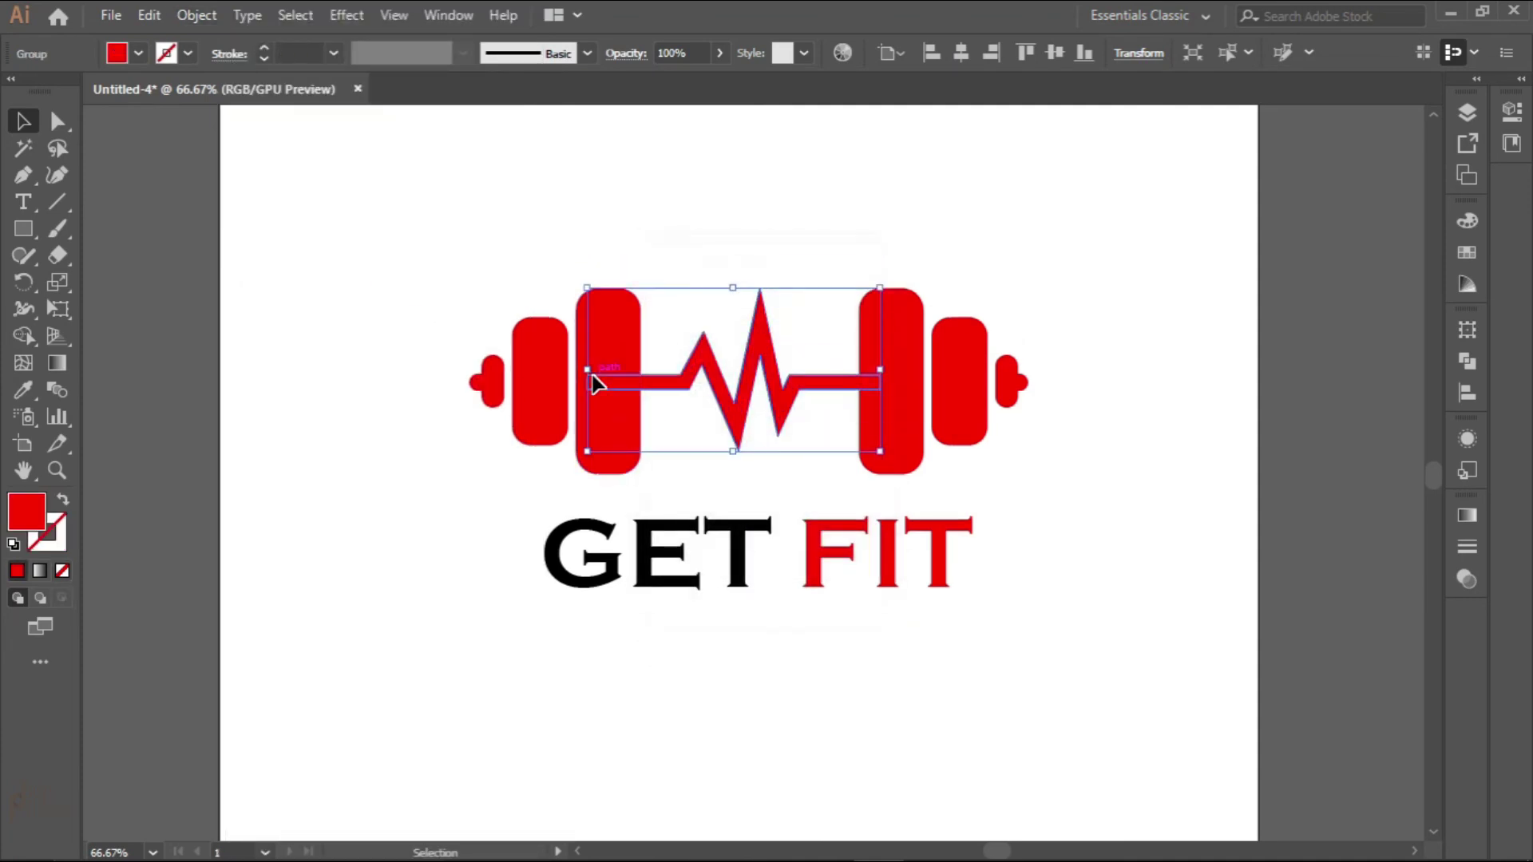
Select all dumbbell parts and merge the left knob pieces with the Shape Builder
key(ctrl+plus)
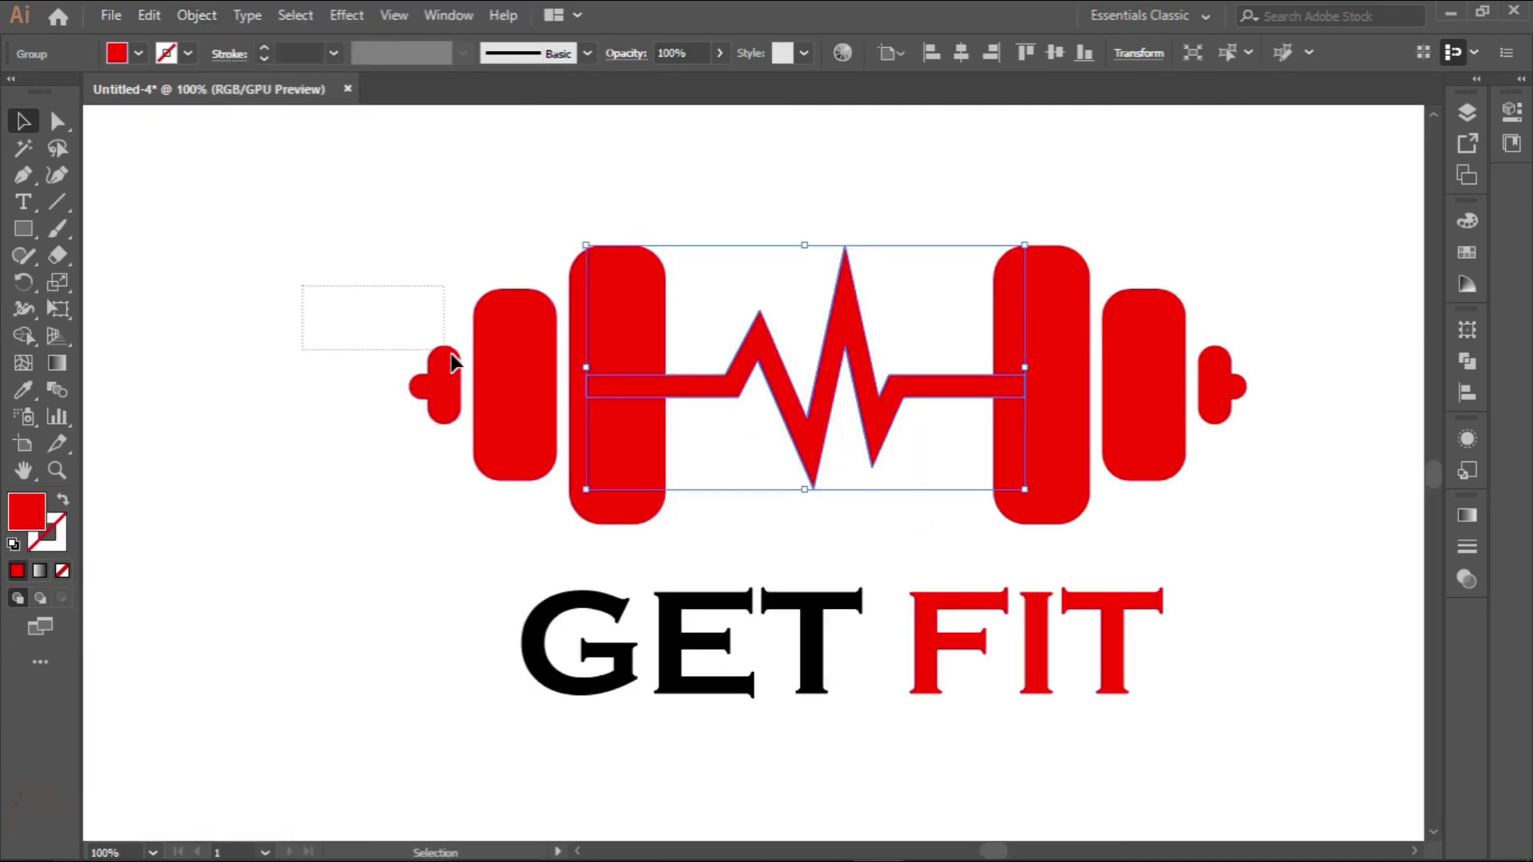
drag(451, 359, 1268, 444)
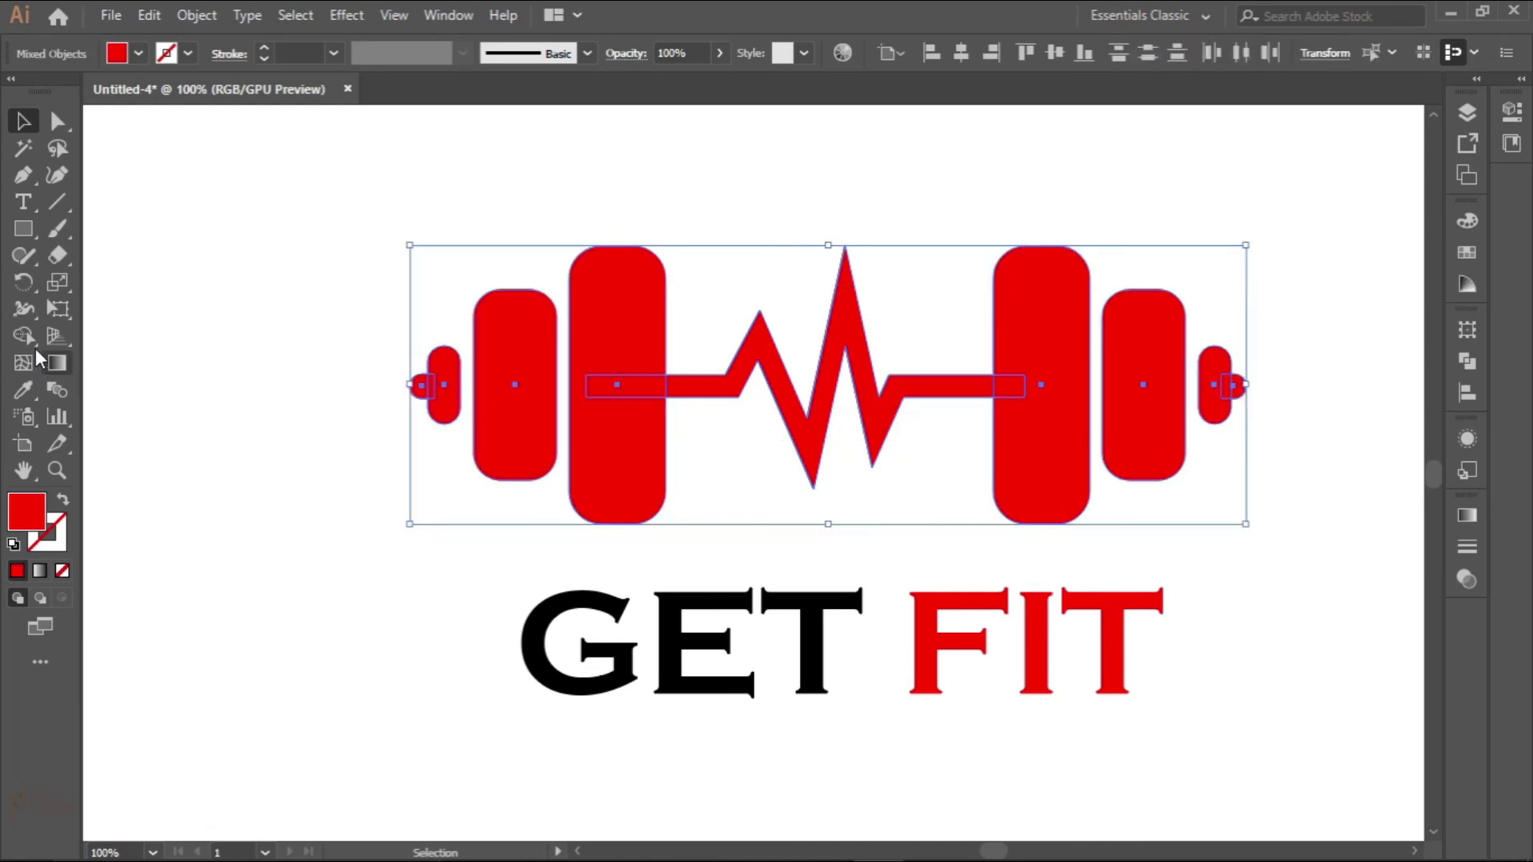
click(24, 336)
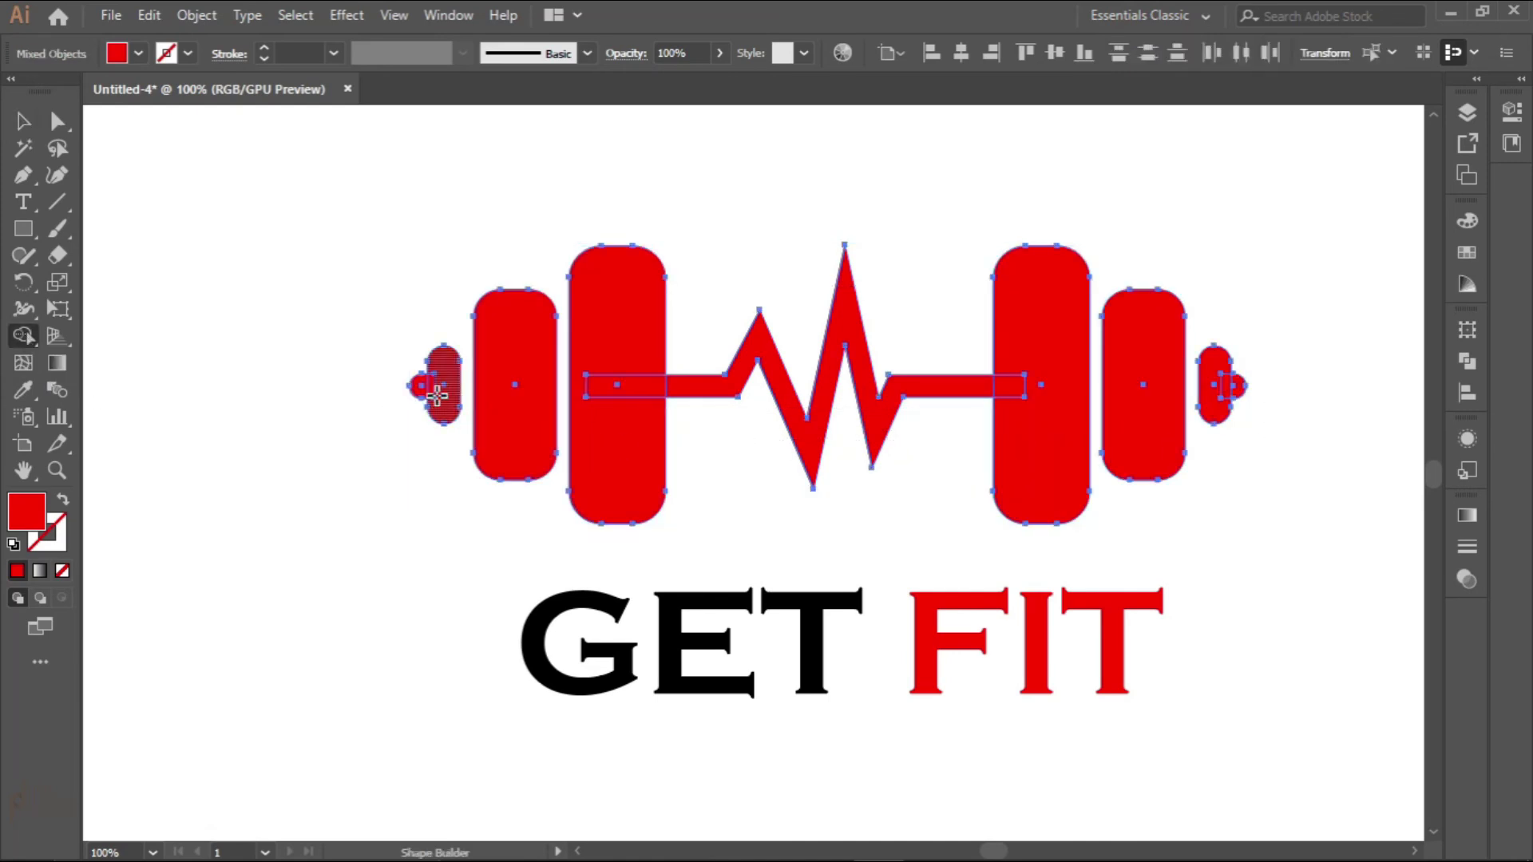
scroll(437, 394, up, 4)
drag(510, 403, 513, 404)
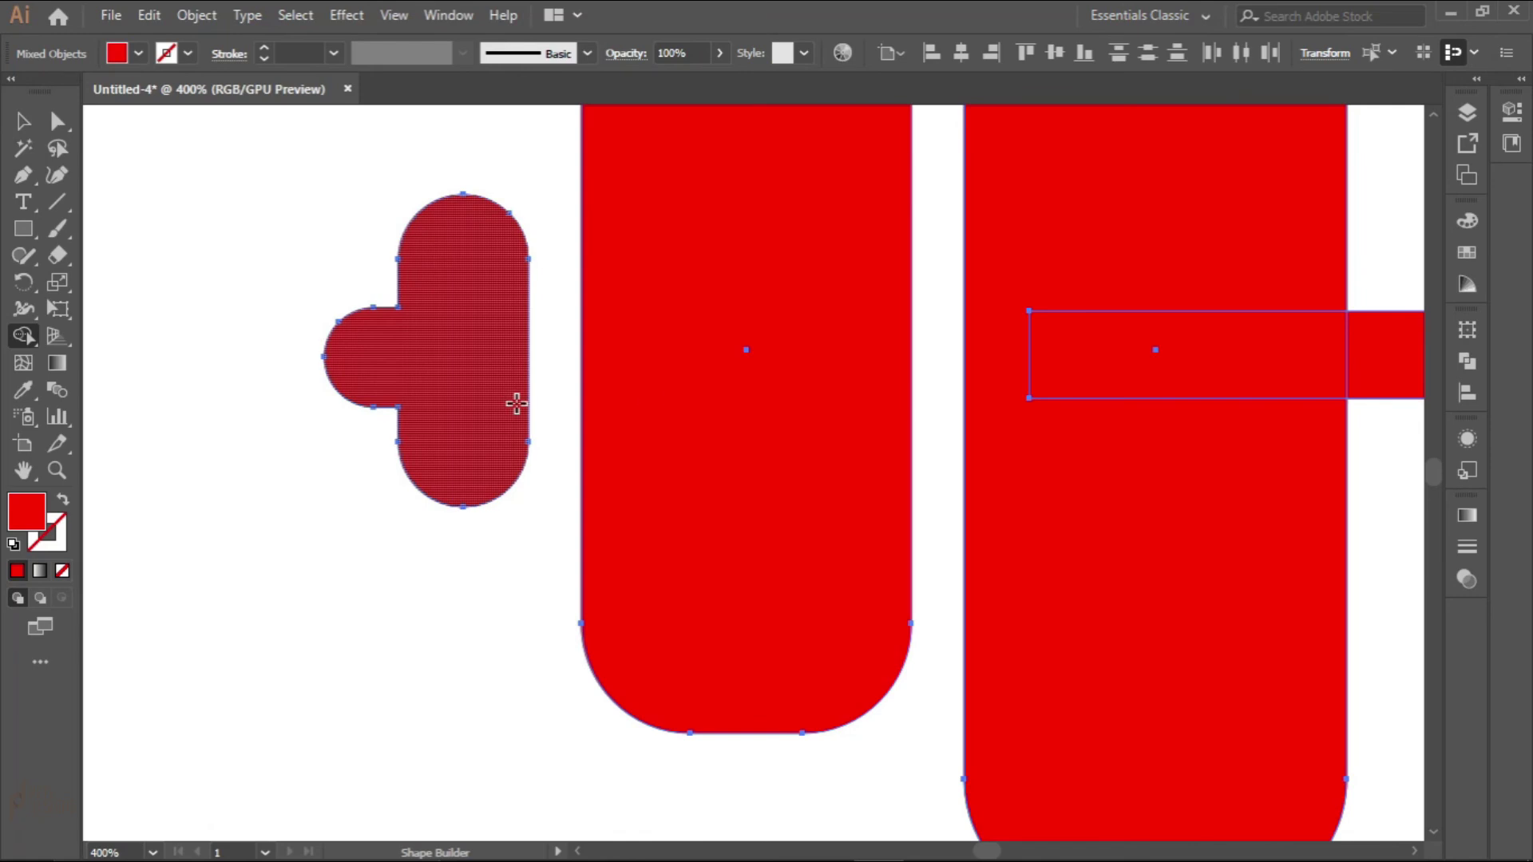
scroll(702, 403, down, 2)
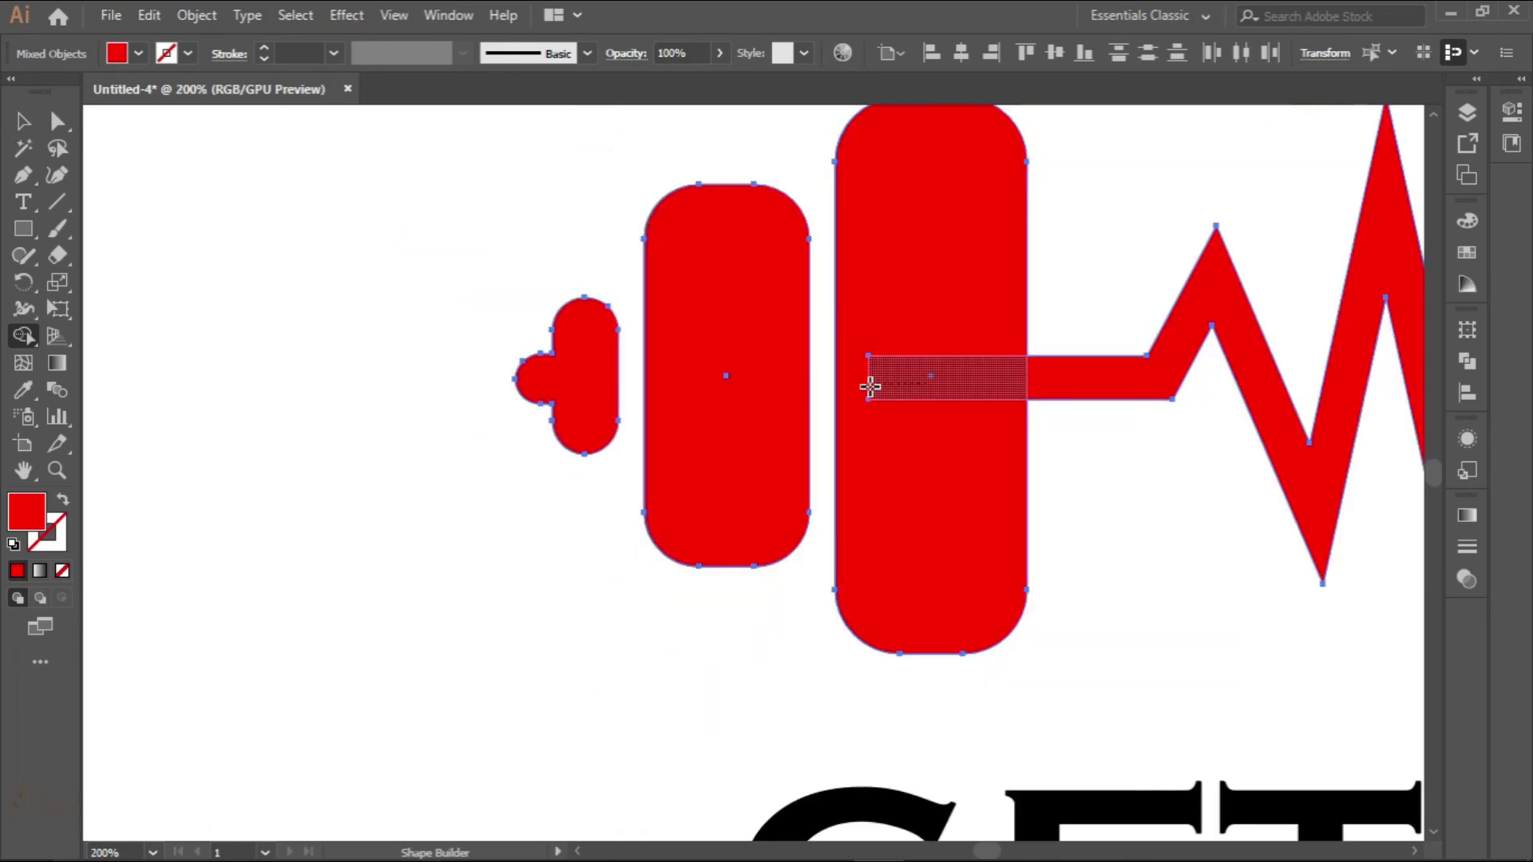
Merge the bar overlaps into the tall plates and join the right knob with its bump
mouse_move(870, 387)
mouse_down()
mouse_move(882, 462)
mouse_move(961, 399)
mouse_move(1079, 372)
mouse_move(859, 400)
mouse_up()
scroll(1033, 404, down, 4)
scroll(905, 461, up, 5)
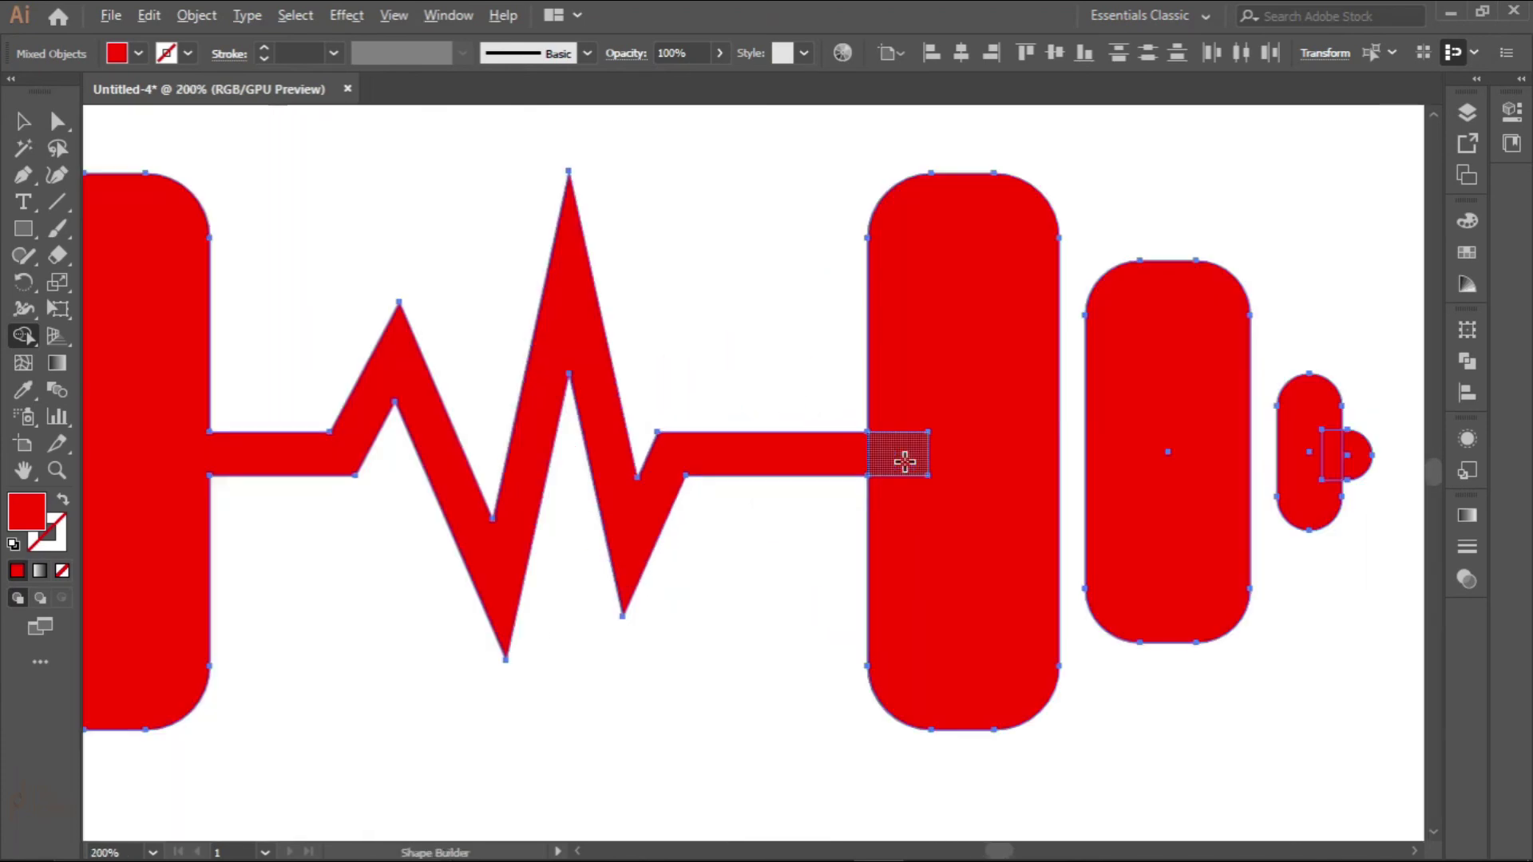
mouse_move(904, 462)
mouse_down()
mouse_move(824, 452)
mouse_move(1030, 435)
mouse_up()
drag(1359, 457, 1362, 459)
scroll(828, 503, down, 4)
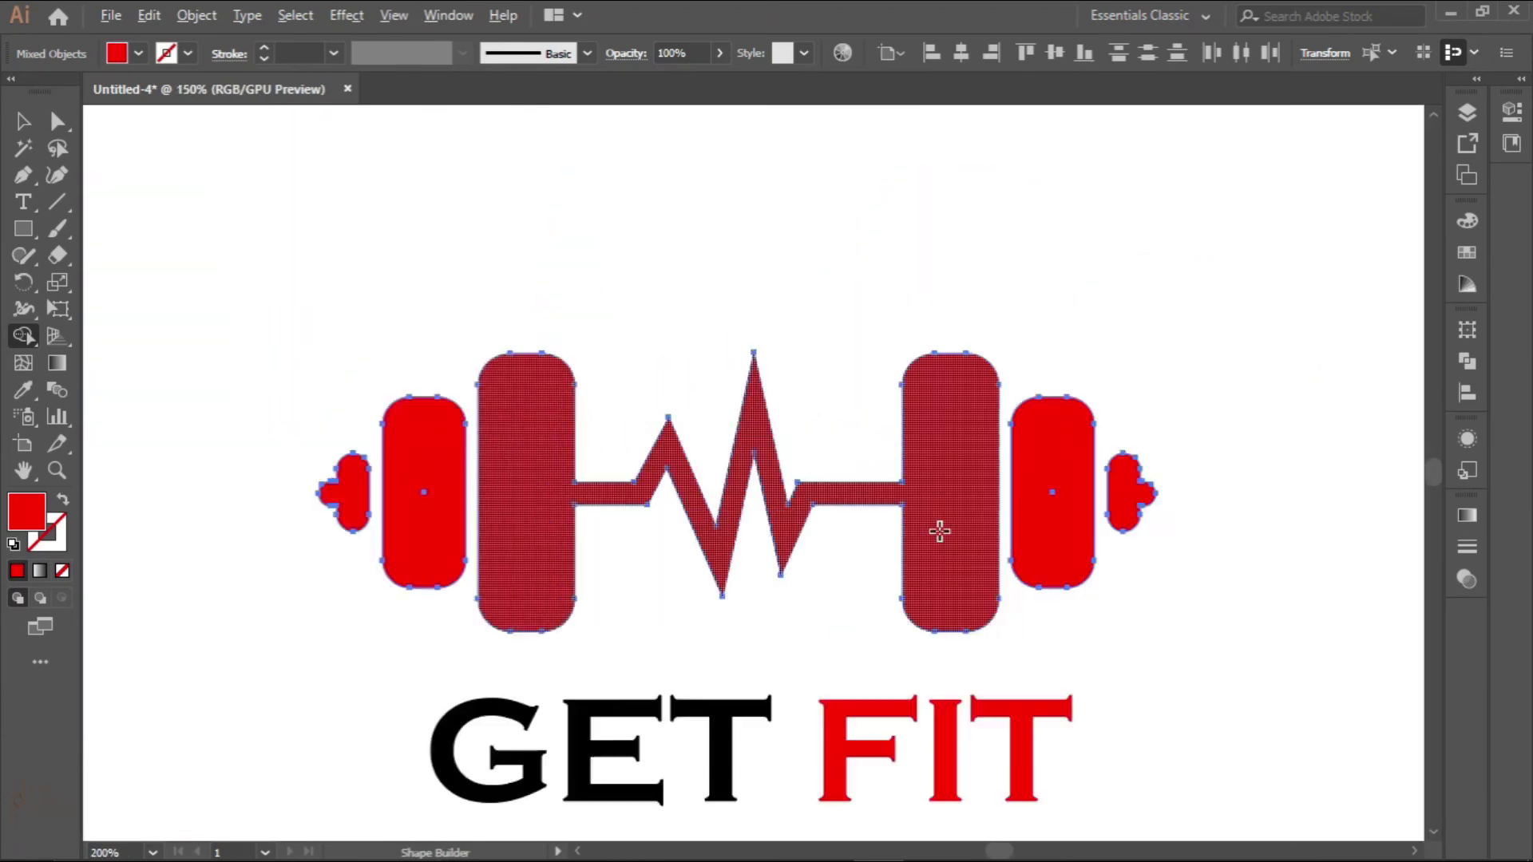
Group all dumbbell pieces into one object, undoing an accidental upward move
click(24, 124)
click(328, 367)
scroll(329, 369, down, 2)
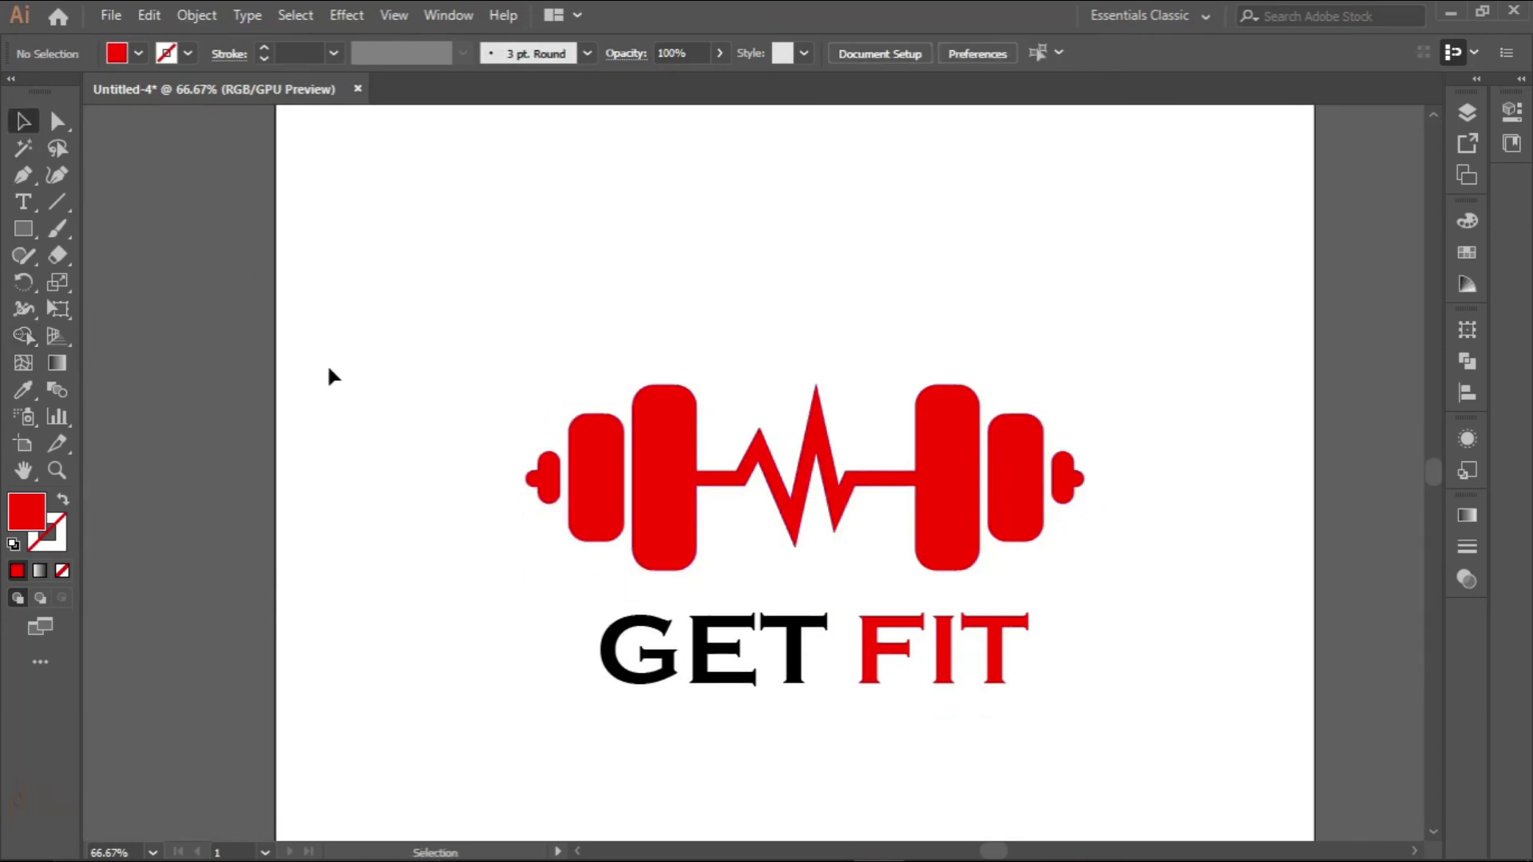
click(660, 467)
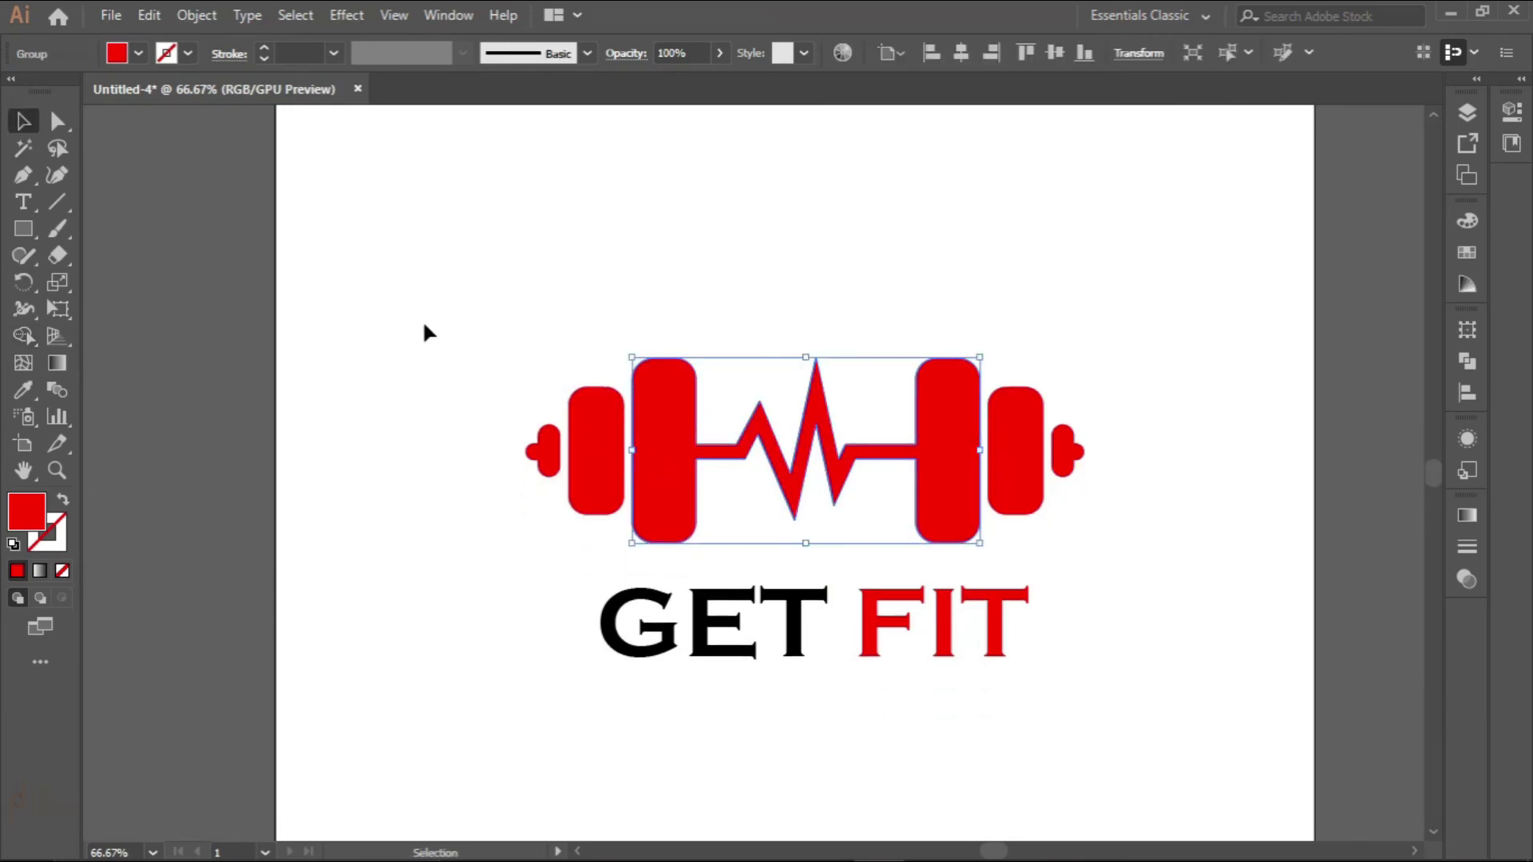
drag(645, 435, 1121, 520)
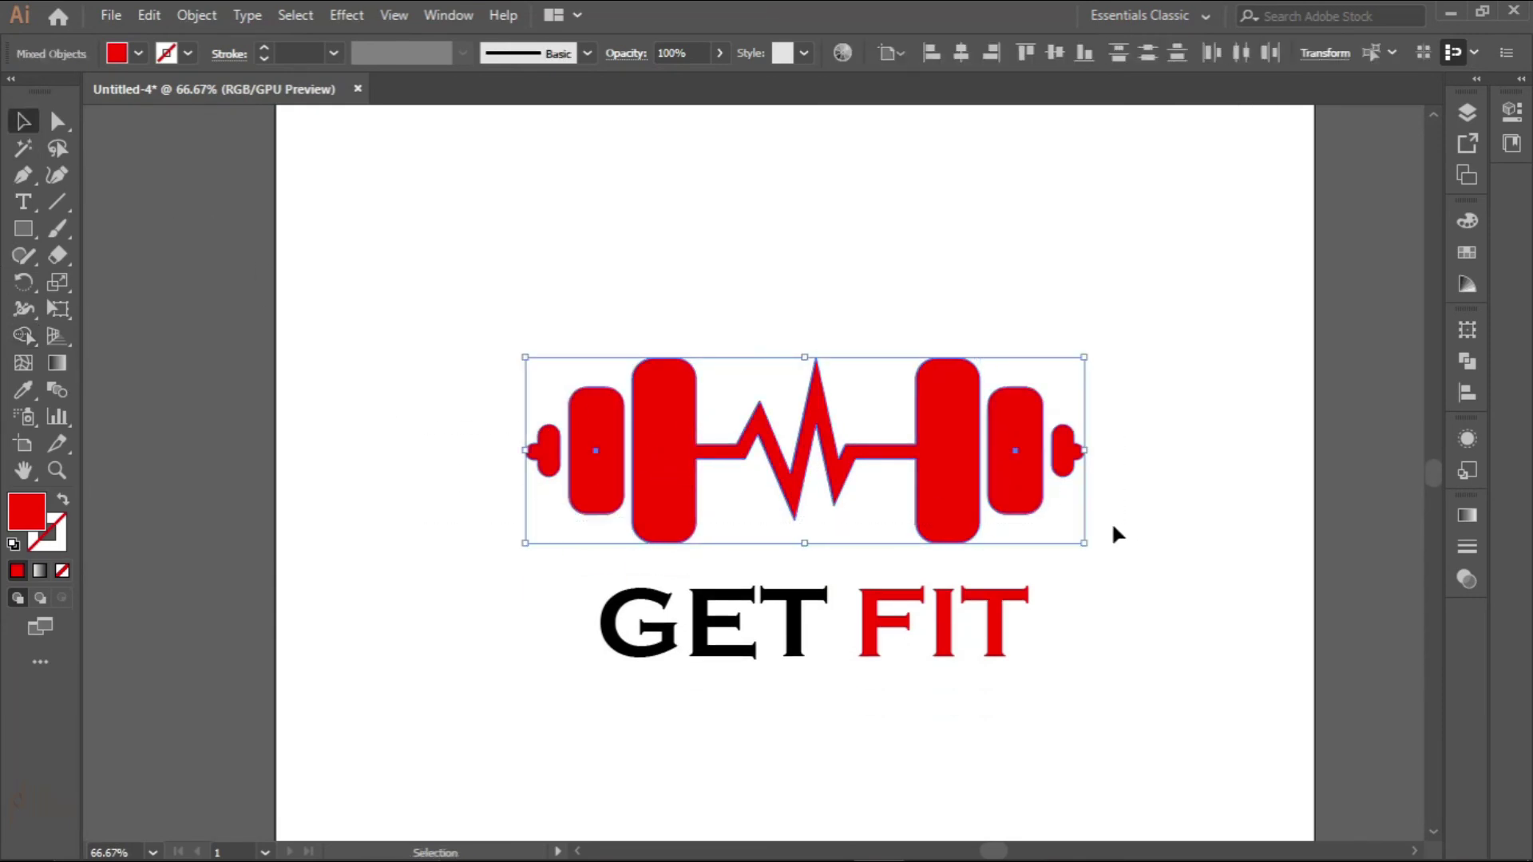
right_click(681, 447)
click(798, 581)
click(400, 500)
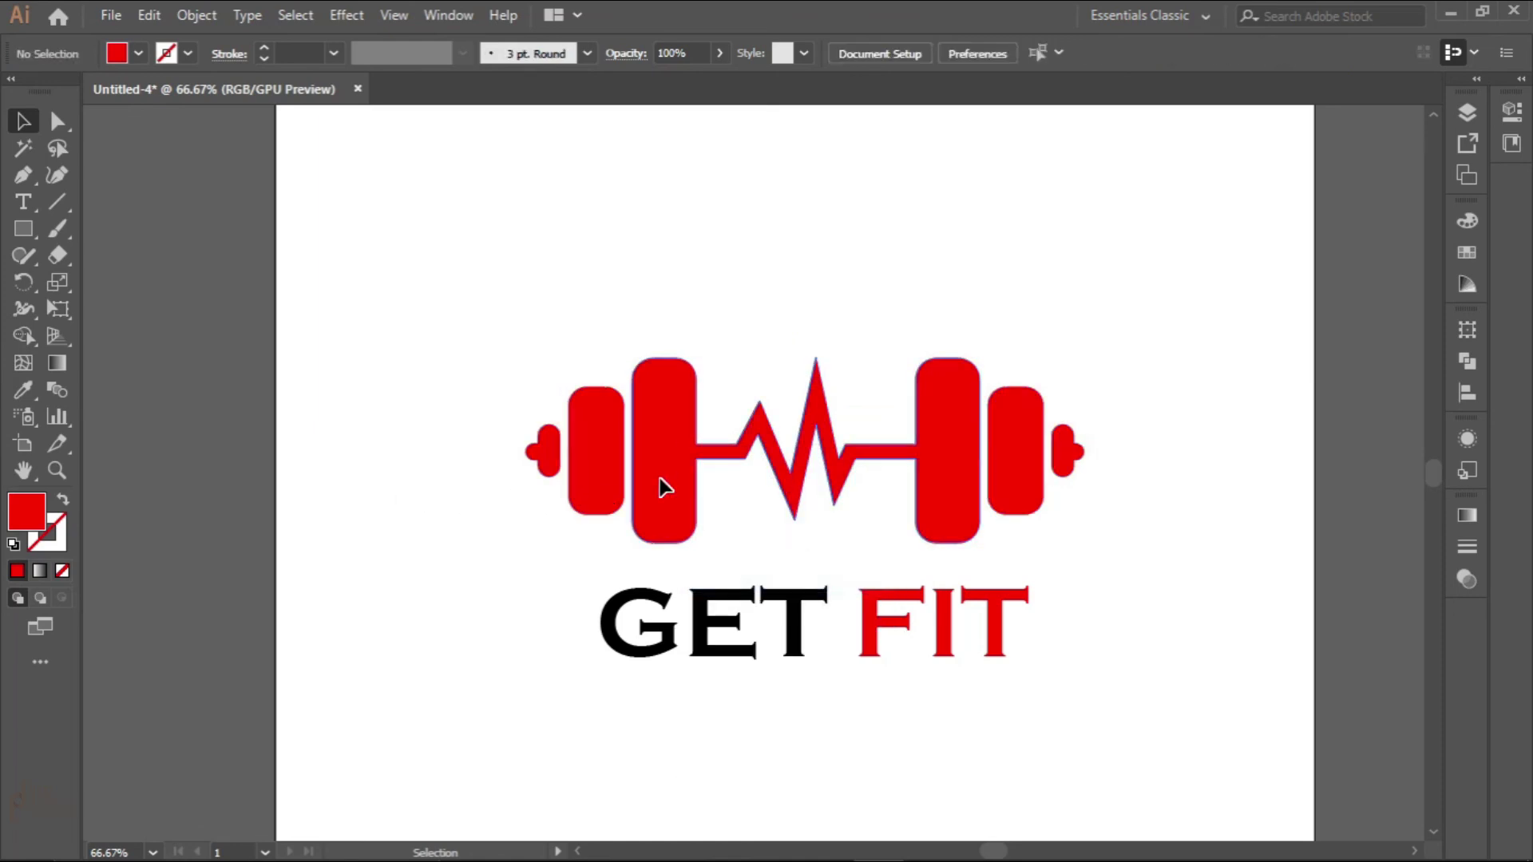
drag(660, 482, 669, 392)
key(ctrl+z)
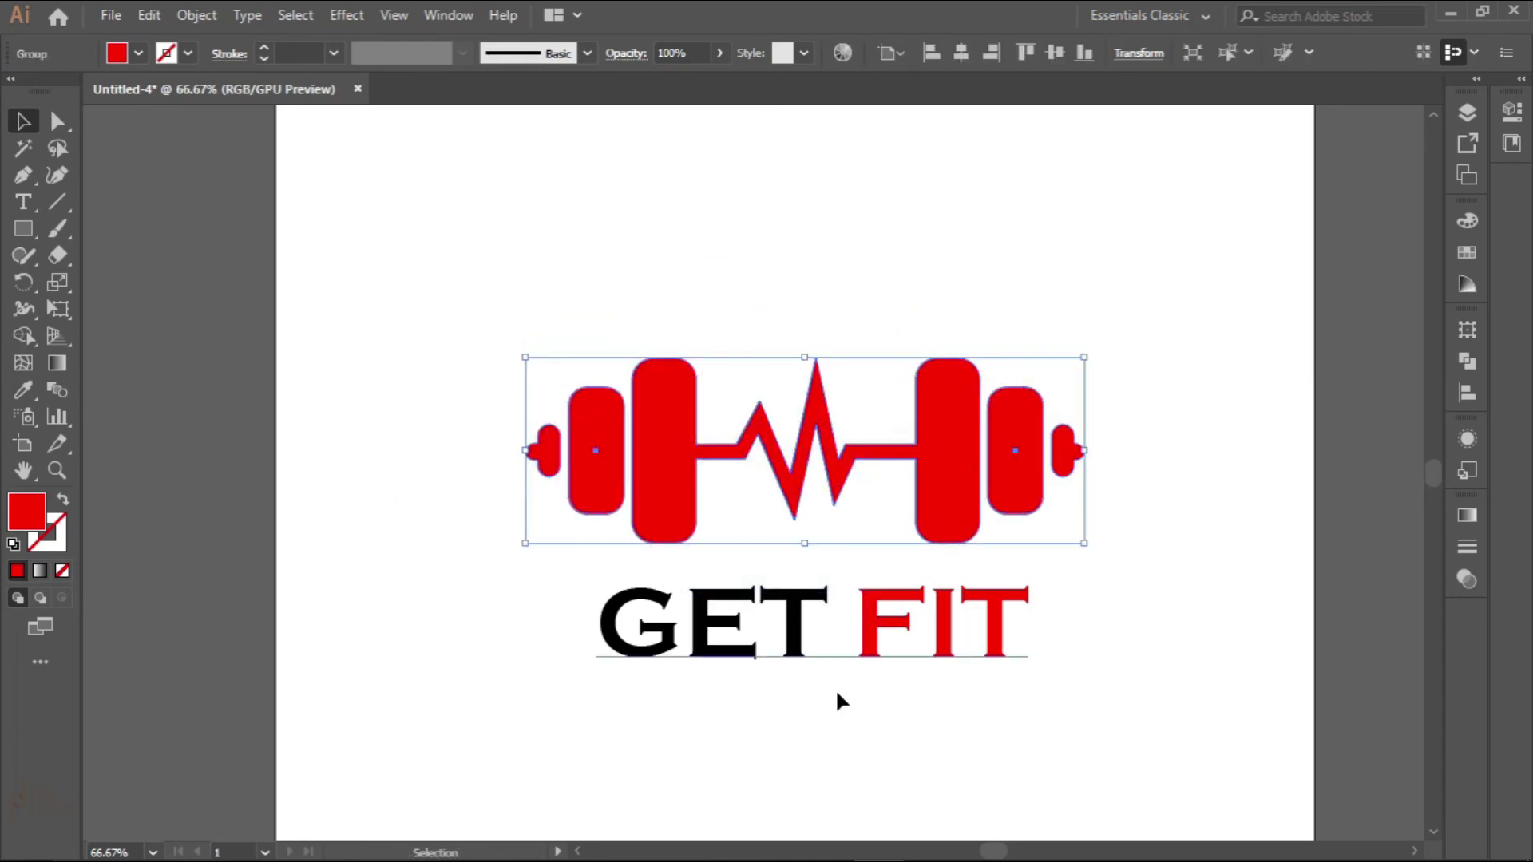
click(835, 690)
key(ctrl+minus)
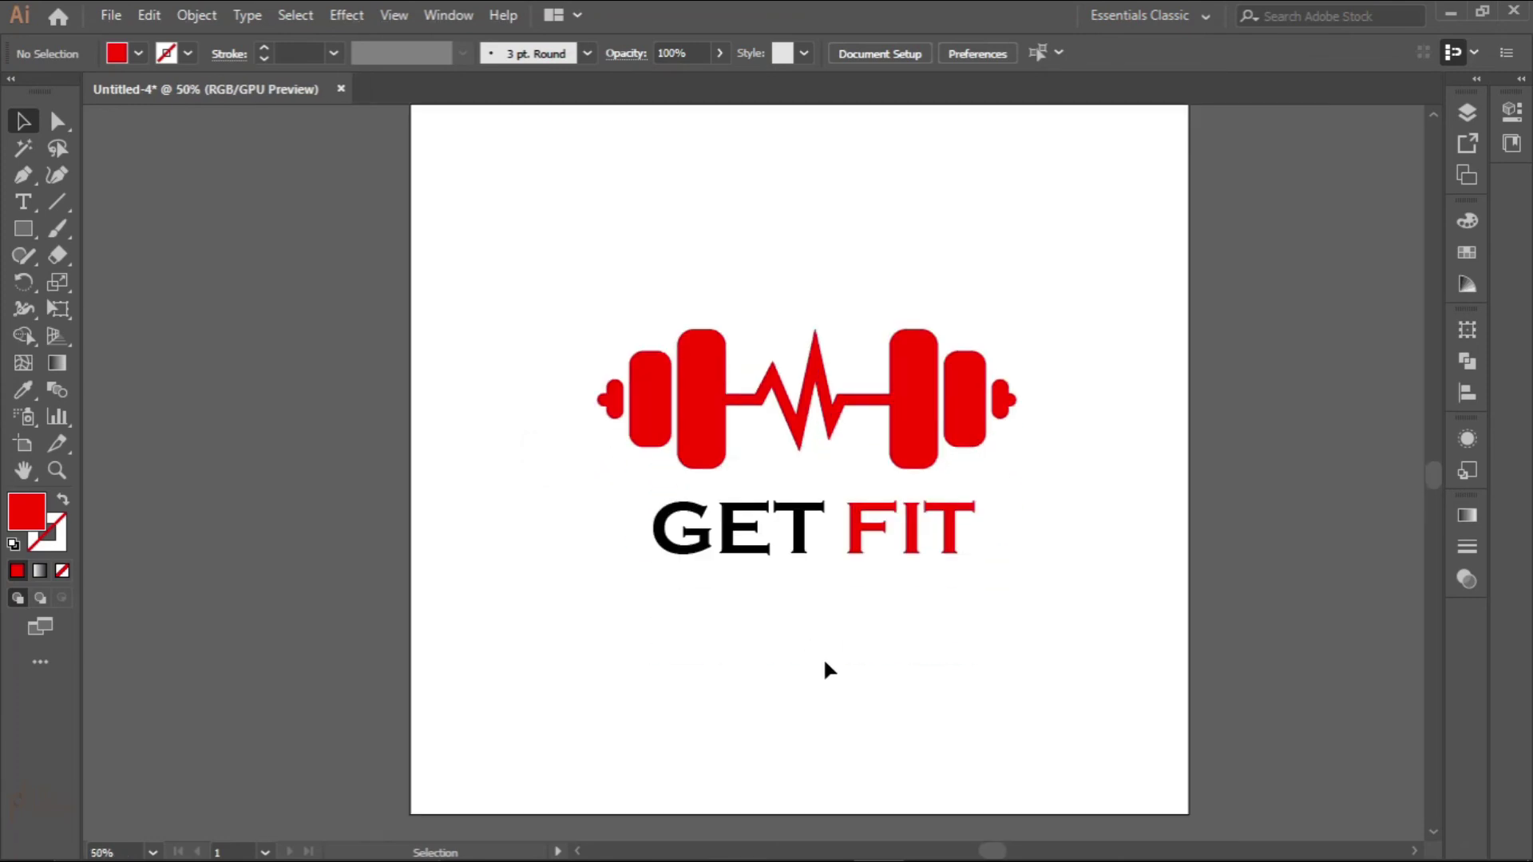
scroll(844, 627, up, 2)
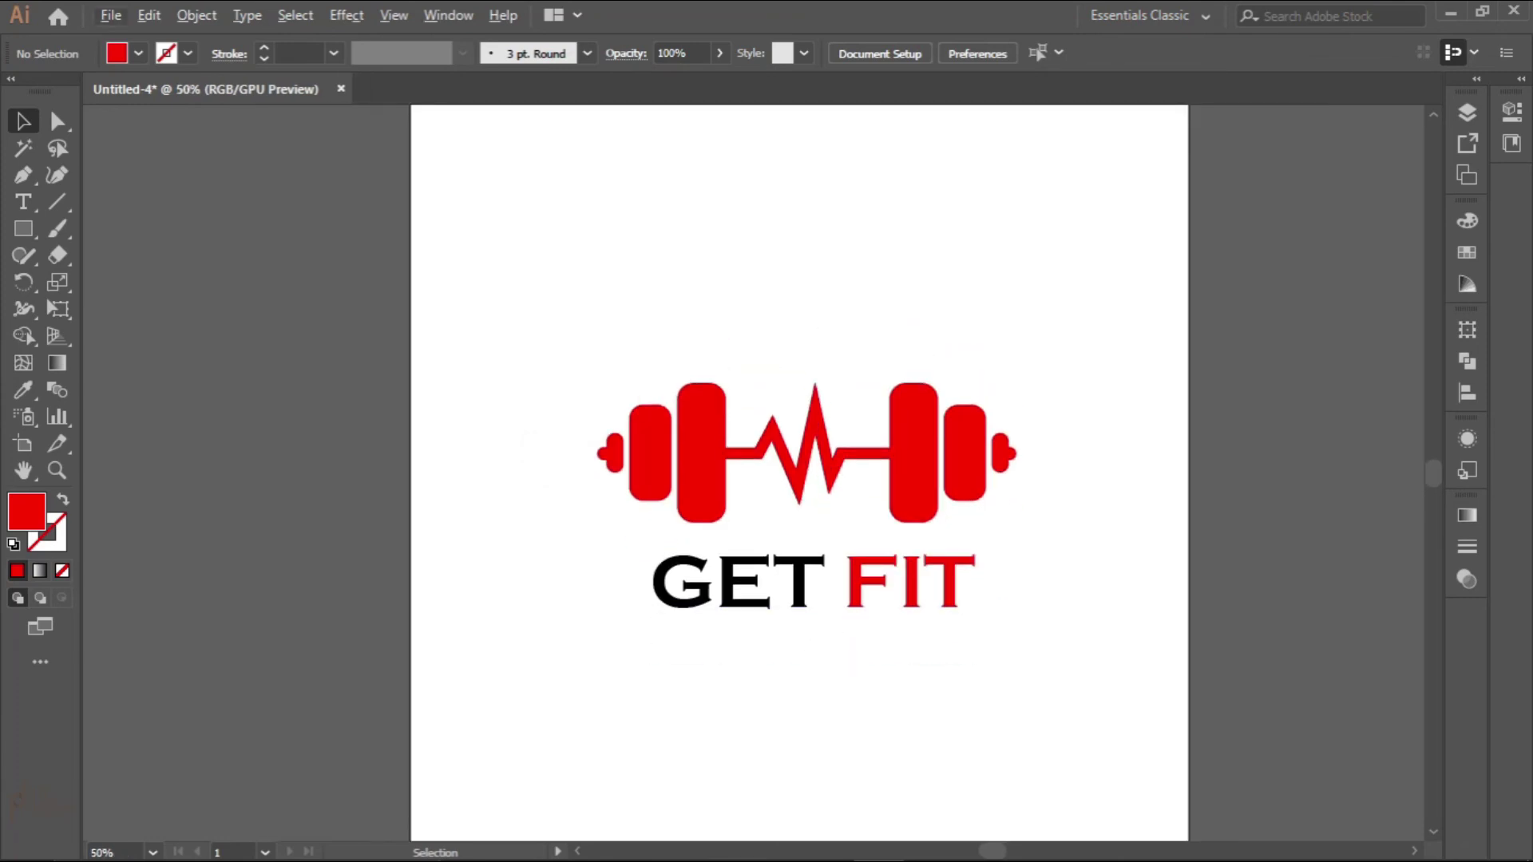